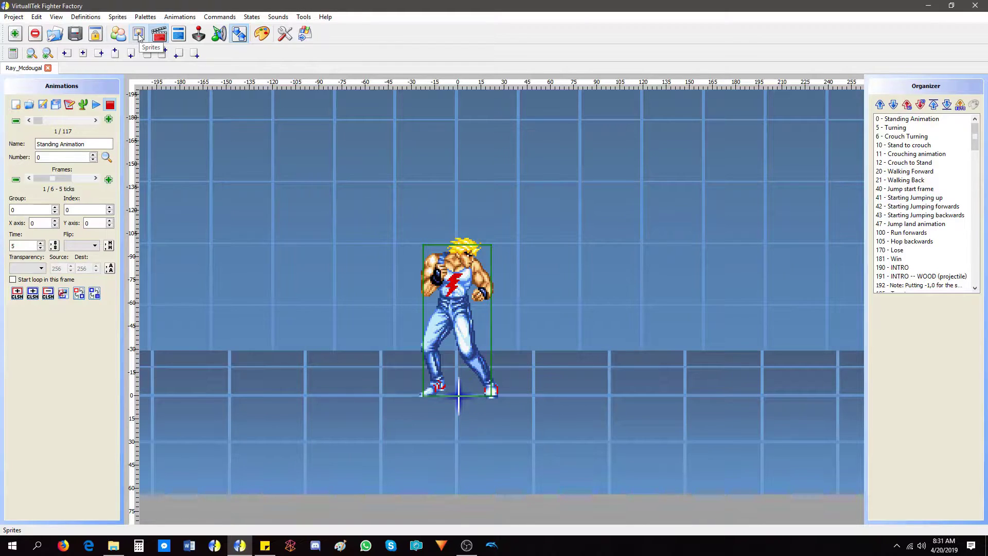
Open the advanced palette editor for the character's sprites, enlarge its window and preview, and sample the blue outfit colors
{"action": "left_click", "coordinate": [139, 34]}
{"action": "left_click", "coordinate": [146, 17]}
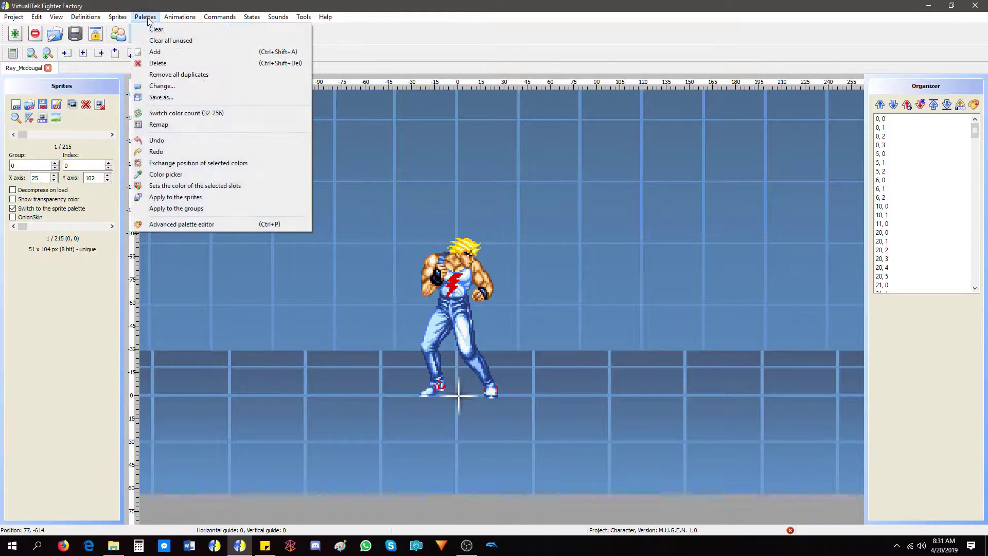
{"action": "left_click", "coordinate": [183, 225]}
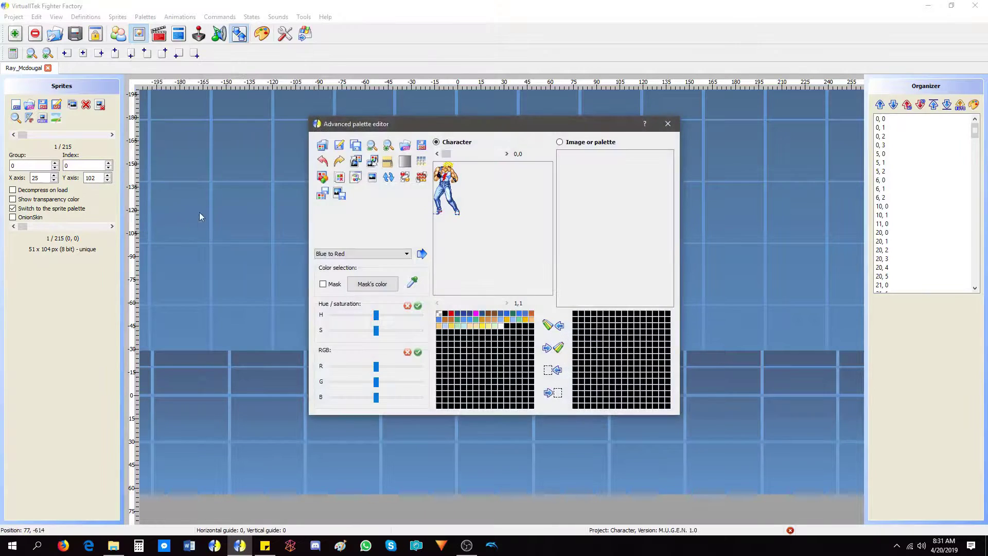
{"action": "left_click", "coordinate": [388, 146]}
{"action": "left_click_drag", "start_coordinate": [394, 125], "coordinate": [289, 98]}
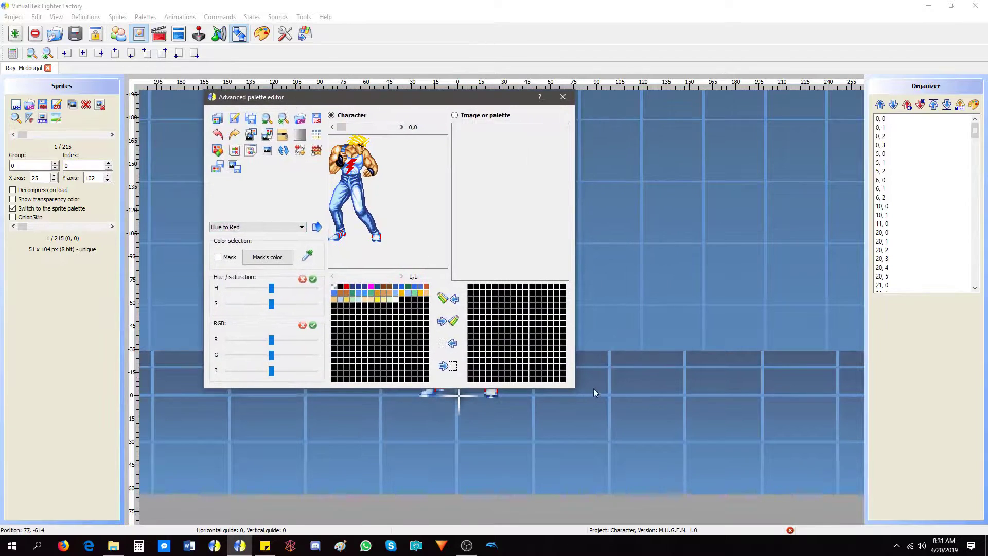
{"action": "left_click_drag", "start_coordinate": [574, 390], "coordinate": [665, 482]}
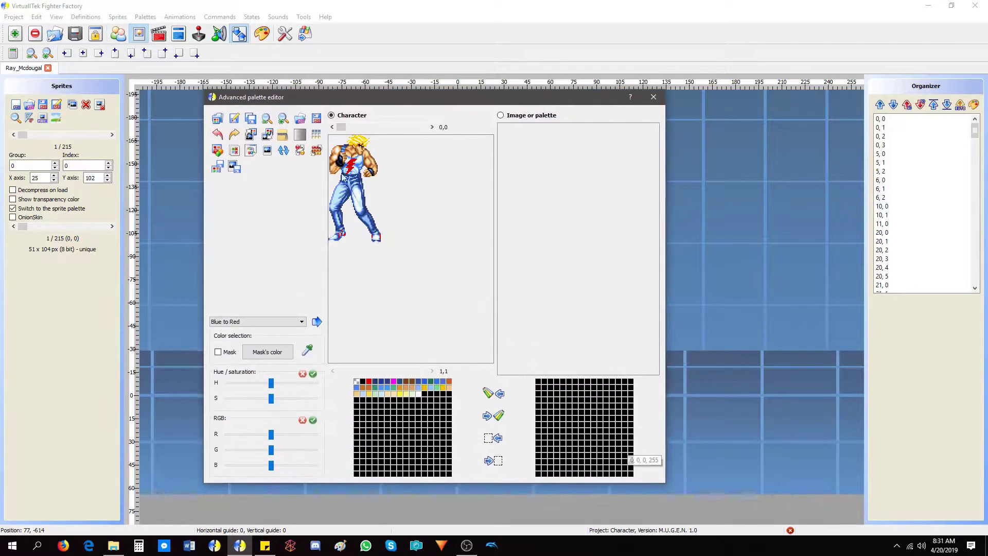
{"action": "left_click", "coordinate": [282, 120]}
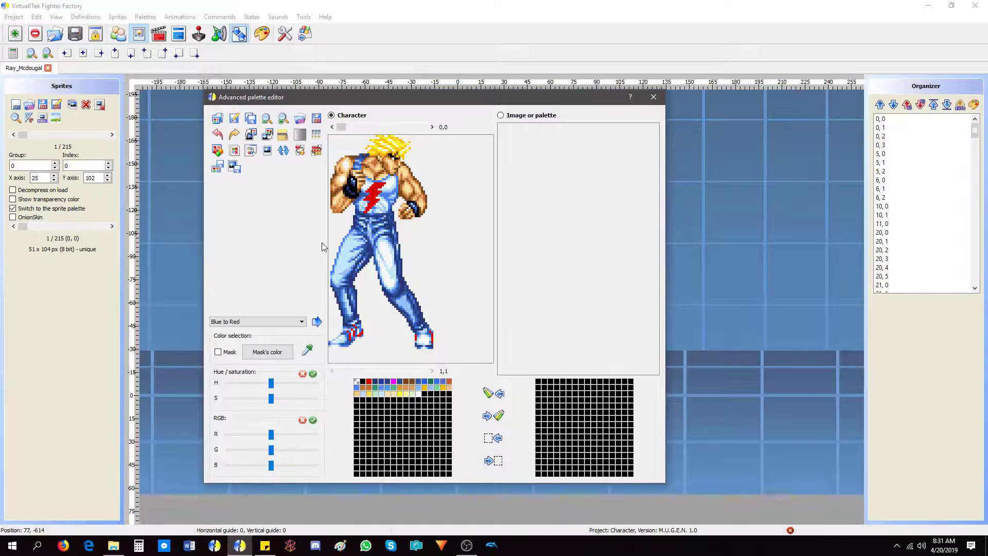
{"action": "left_click", "coordinate": [308, 351]}
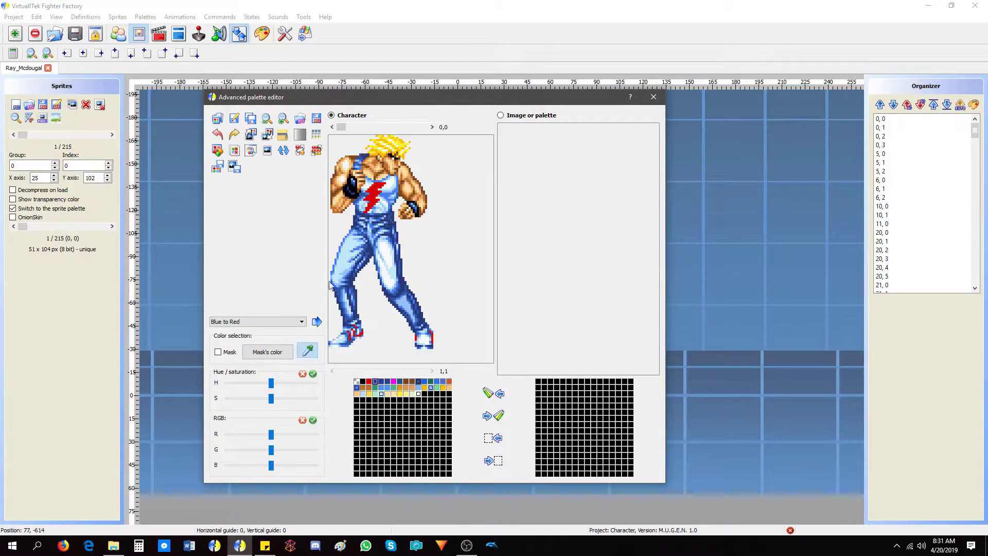
{"action": "mouse_move", "coordinate": [271, 383]}
{"action": "left_mouse_down"}
{"action": "mouse_move", "coordinate": [230, 384]}
{"action": "mouse_move", "coordinate": [304, 379]}
{"action": "mouse_move", "coordinate": [246, 382]}
{"action": "mouse_move", "coordinate": [286, 380]}
{"action": "mouse_move", "coordinate": [233, 399]}
{"action": "mouse_move", "coordinate": [315, 394]}
{"action": "mouse_move", "coordinate": [227, 398]}
{"action": "mouse_move", "coordinate": [264, 382]}
{"action": "mouse_move", "coordinate": [251, 381]}
{"action": "mouse_move", "coordinate": [315, 398]}
{"action": "mouse_move", "coordinate": [271, 387]}
{"action": "left_mouse_up"}
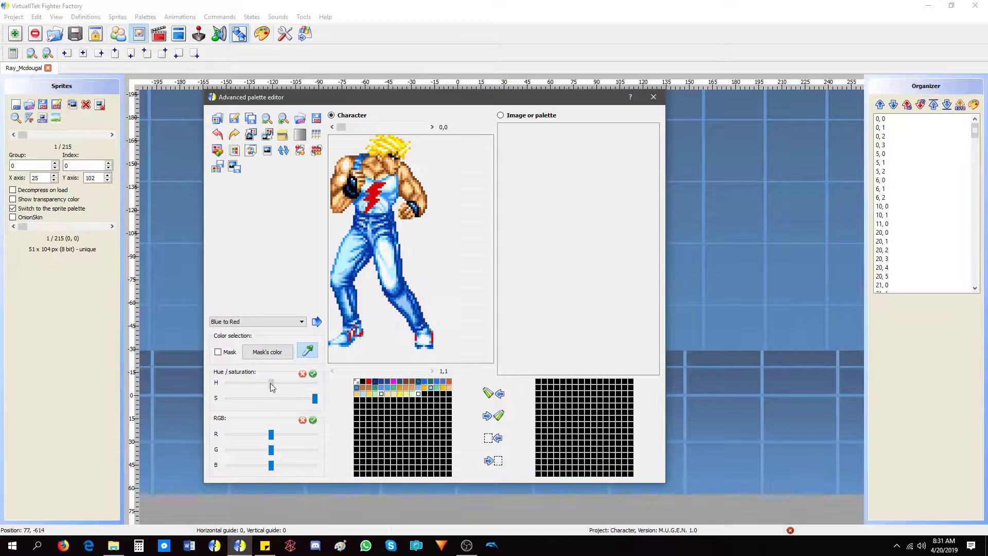
{"action": "left_click", "coordinate": [304, 375]}
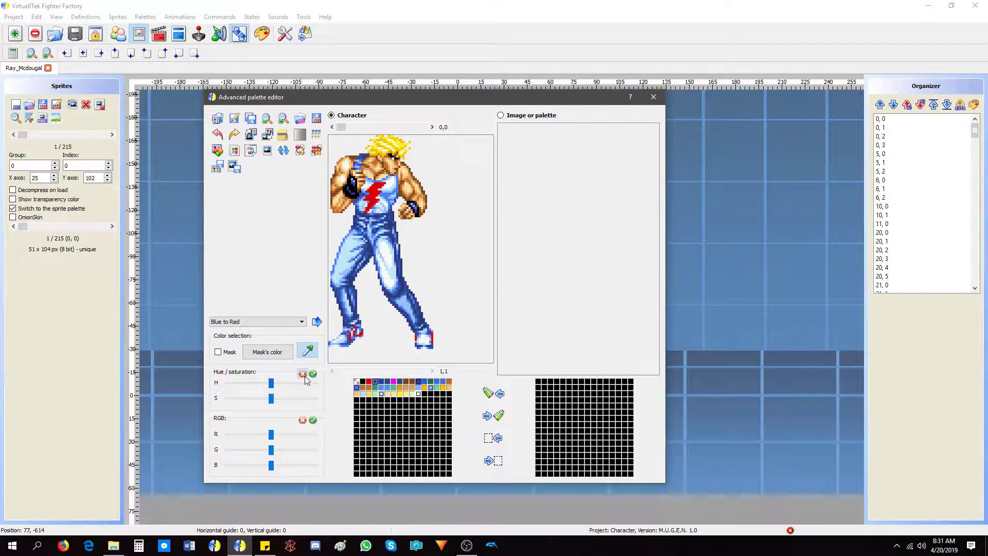
{"action": "left_click_drag", "start_coordinate": [271, 435], "coordinate": [257, 467]}
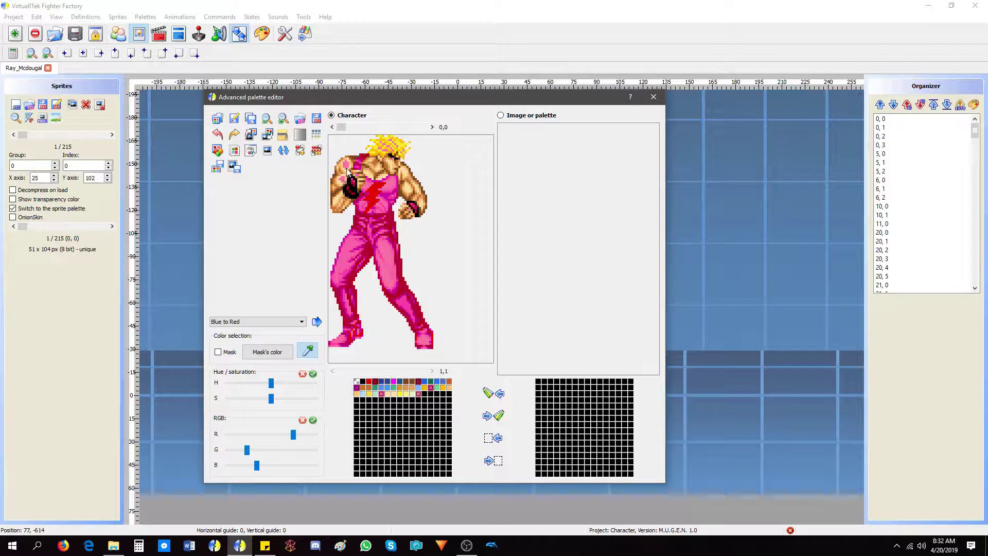
{"action": "left_click", "coordinate": [302, 420]}
Shift the hue of the selected outfit colors to green, reduce their saturation for a paler shade, and apply the adjustment
{"action": "mouse_move", "coordinate": [271, 385]}
{"action": "left_mouse_down"}
{"action": "mouse_move", "coordinate": [254, 382]}
{"action": "mouse_move", "coordinate": [289, 385]}
{"action": "mouse_move", "coordinate": [239, 382]}
{"action": "mouse_move", "coordinate": [282, 382]}
{"action": "mouse_move", "coordinate": [247, 383]}
{"action": "mouse_move", "coordinate": [259, 383]}
{"action": "left_mouse_up"}
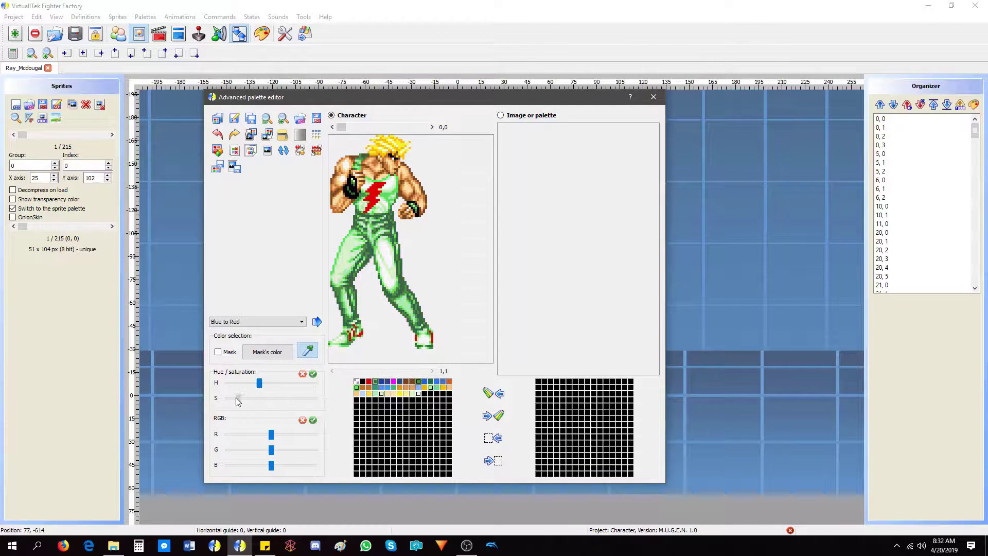
{"action": "left_click_drag", "start_coordinate": [232, 398], "coordinate": [307, 397]}
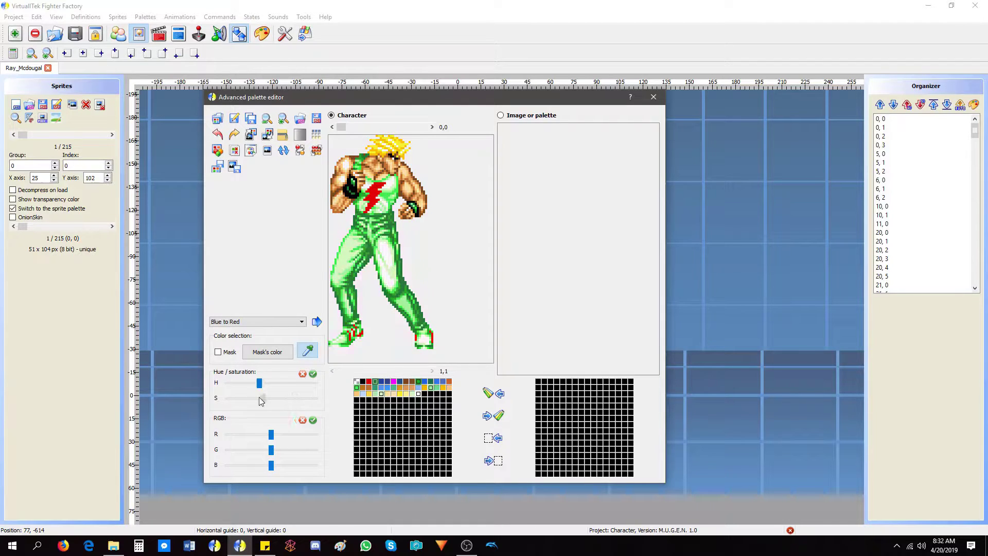
{"action": "left_click_drag", "start_coordinate": [242, 397], "coordinate": [240, 397]}
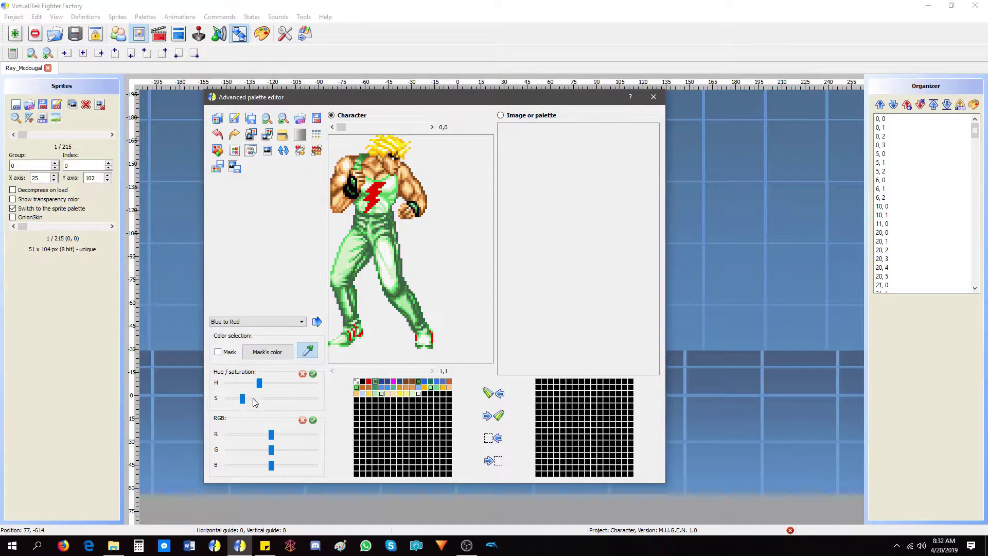
{"action": "left_click", "coordinate": [314, 374]}
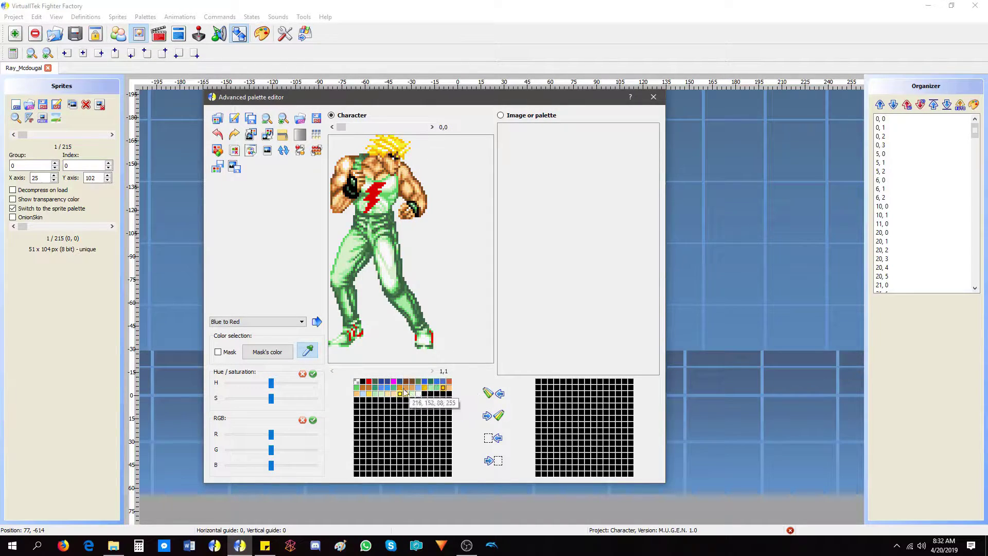
Recolor the yellow hair to a desaturated dark grey with the hue, saturation and RGB adjustments, and apply them
{"action": "mouse_move", "coordinate": [272, 383]}
{"action": "left_mouse_down"}
{"action": "mouse_move", "coordinate": [292, 384]}
{"action": "mouse_move", "coordinate": [222, 400]}
{"action": "mouse_move", "coordinate": [278, 386]}
{"action": "left_mouse_up"}
{"action": "left_click", "coordinate": [313, 373]}
{"action": "left_click_drag", "start_coordinate": [269, 447], "coordinate": [239, 463]}
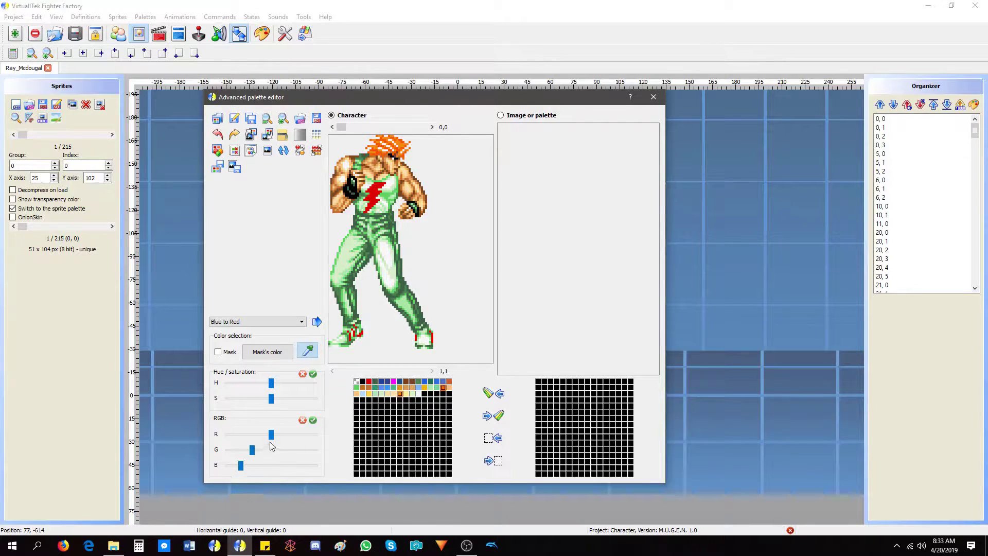
{"action": "left_click_drag", "start_coordinate": [271, 434], "coordinate": [253, 436]}
{"action": "mouse_move", "coordinate": [251, 449]}
{"action": "left_mouse_down"}
{"action": "mouse_move", "coordinate": [261, 450]}
{"action": "mouse_move", "coordinate": [247, 449]}
{"action": "mouse_move", "coordinate": [256, 438]}
{"action": "mouse_move", "coordinate": [240, 437]}
{"action": "left_mouse_up"}
{"action": "left_click_drag", "start_coordinate": [247, 450], "coordinate": [263, 436]}
{"action": "left_click_drag", "start_coordinate": [240, 465], "coordinate": [260, 464]}
{"action": "left_click_drag", "start_coordinate": [271, 398], "coordinate": [206, 404]}
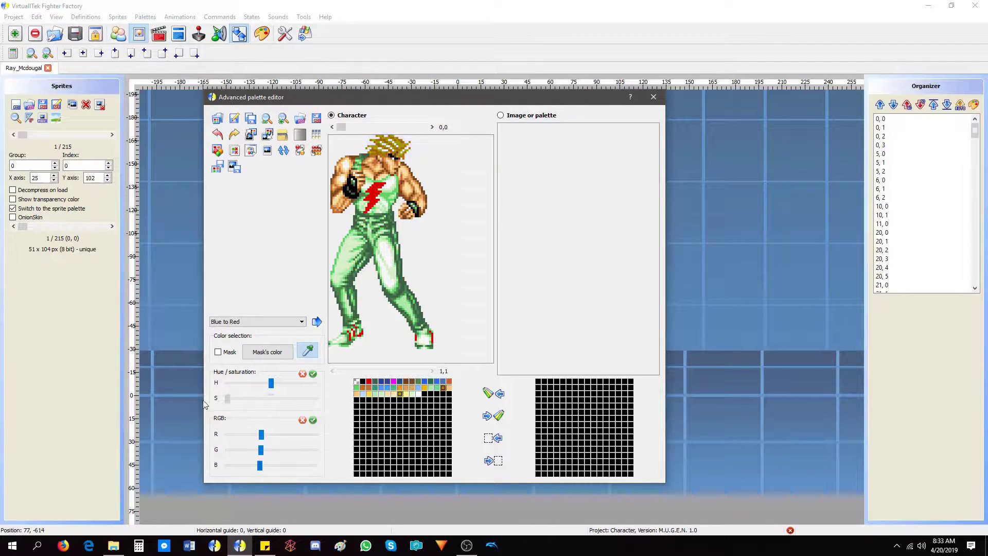
{"action": "mouse_move", "coordinate": [261, 435]}
{"action": "left_mouse_down"}
{"action": "mouse_move", "coordinate": [238, 435]}
{"action": "mouse_move", "coordinate": [249, 450]}
{"action": "left_mouse_up"}
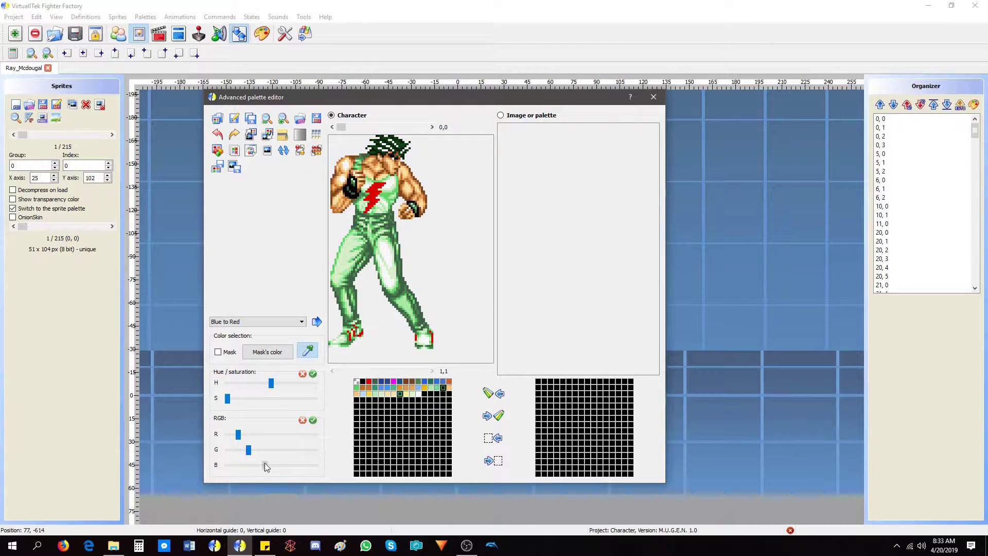
{"action": "mouse_move", "coordinate": [249, 450]}
{"action": "left_mouse_down"}
{"action": "mouse_move", "coordinate": [245, 437]}
{"action": "mouse_move", "coordinate": [252, 450]}
{"action": "left_mouse_up"}
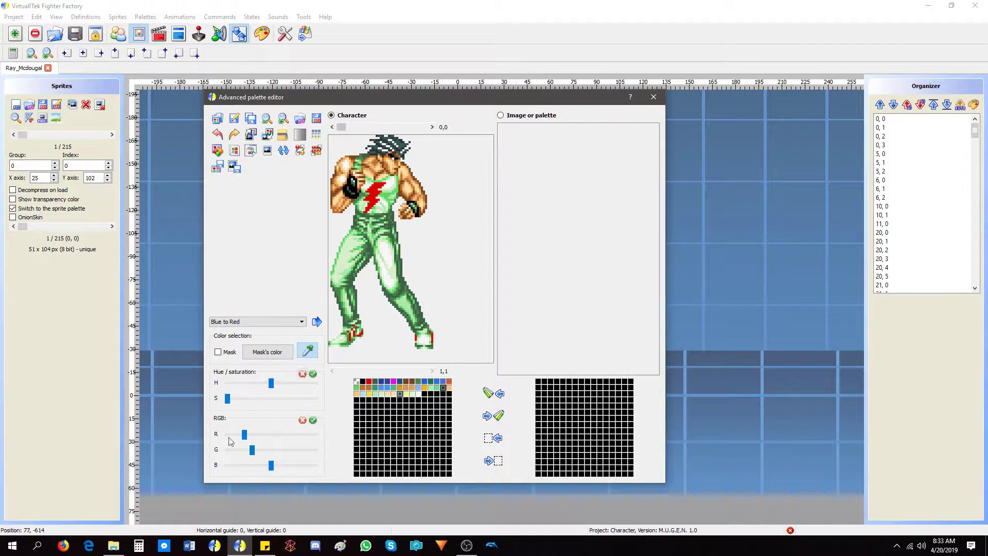
{"action": "left_click", "coordinate": [313, 420]}
{"action": "left_click", "coordinate": [313, 373]}
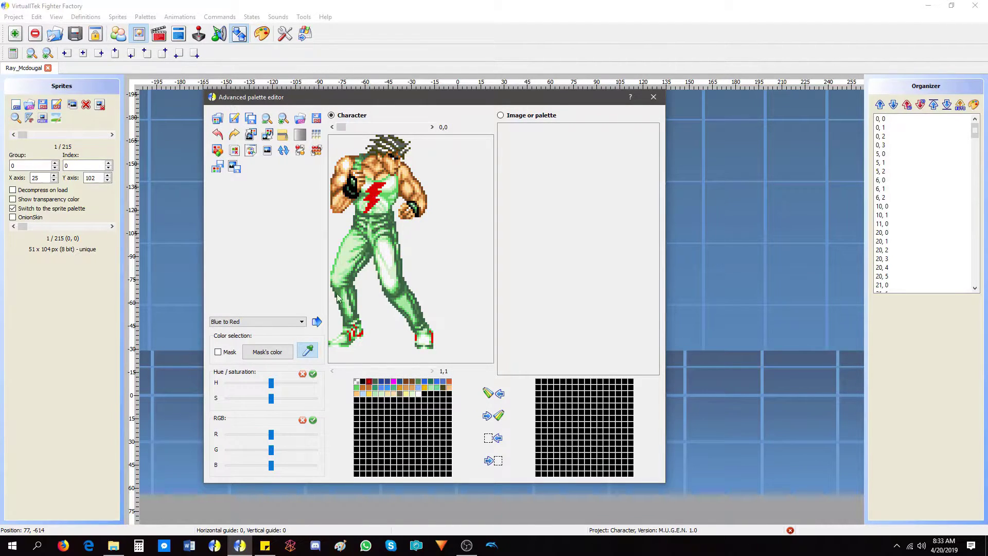
Change the red of the shirt's lightning bolt and shoe accents to blue by shifting its hue
{"action": "mouse_move", "coordinate": [282, 450]}
{"action": "left_mouse_down"}
{"action": "mouse_move", "coordinate": [295, 448]}
{"action": "mouse_move", "coordinate": [242, 471]}
{"action": "mouse_move", "coordinate": [229, 466]}
{"action": "mouse_move", "coordinate": [280, 450]}
{"action": "mouse_move", "coordinate": [267, 450]}
{"action": "left_mouse_up"}
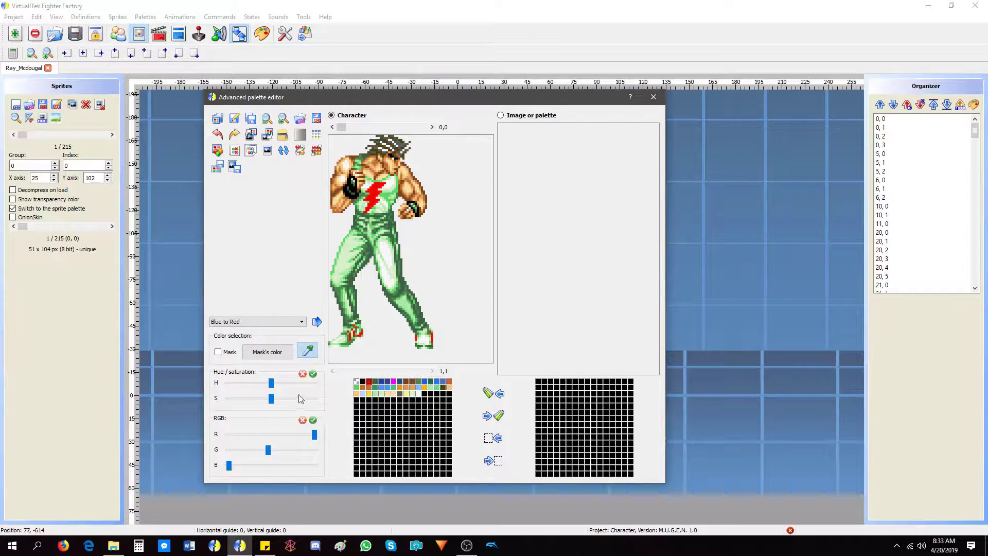
{"action": "left_click", "coordinate": [302, 420]}
{"action": "mouse_move", "coordinate": [271, 383]}
{"action": "left_mouse_down"}
{"action": "mouse_move", "coordinate": [318, 386]}
{"action": "mouse_move", "coordinate": [272, 388]}
{"action": "mouse_move", "coordinate": [282, 387]}
{"action": "left_mouse_up"}
{"action": "left_click_drag", "start_coordinate": [279, 383], "coordinate": [296, 383]}
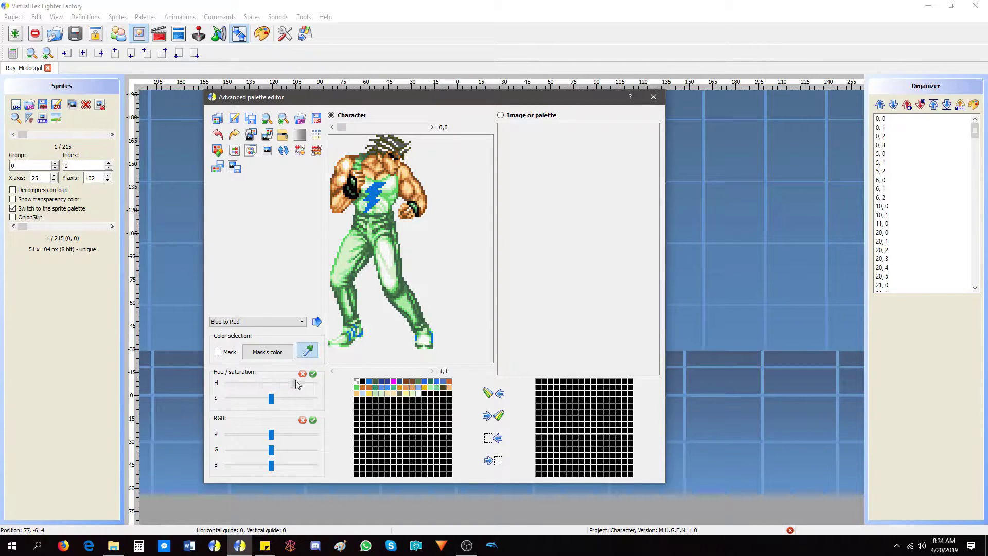
{"action": "left_click_drag", "start_coordinate": [258, 383], "coordinate": [275, 383]}
Add the recolored scheme as a new palette with group 1 and index 2, and close the palette editor
{"action": "left_click", "coordinate": [255, 124]}
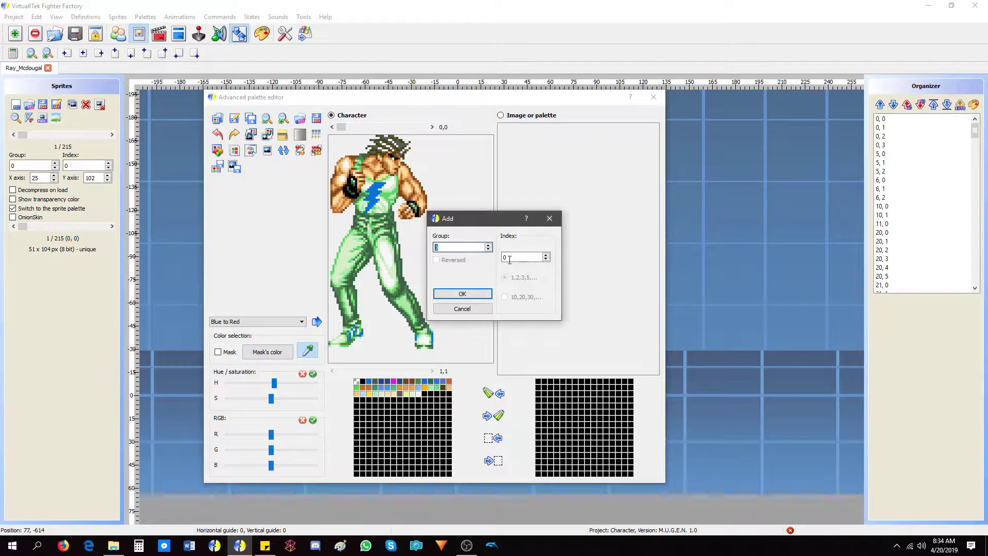
{"action": "left_click", "coordinate": [462, 294]}
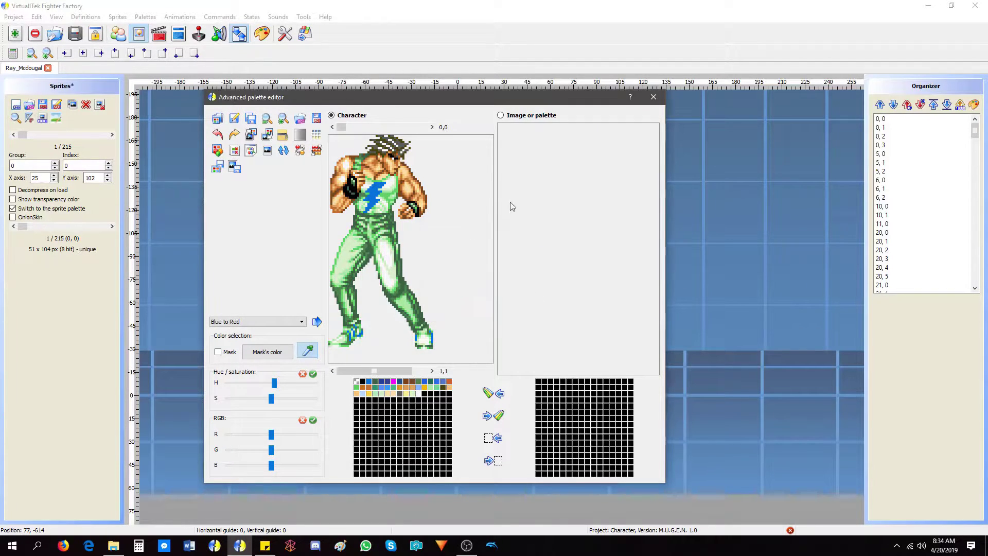
{"action": "left_click", "coordinate": [653, 97]}
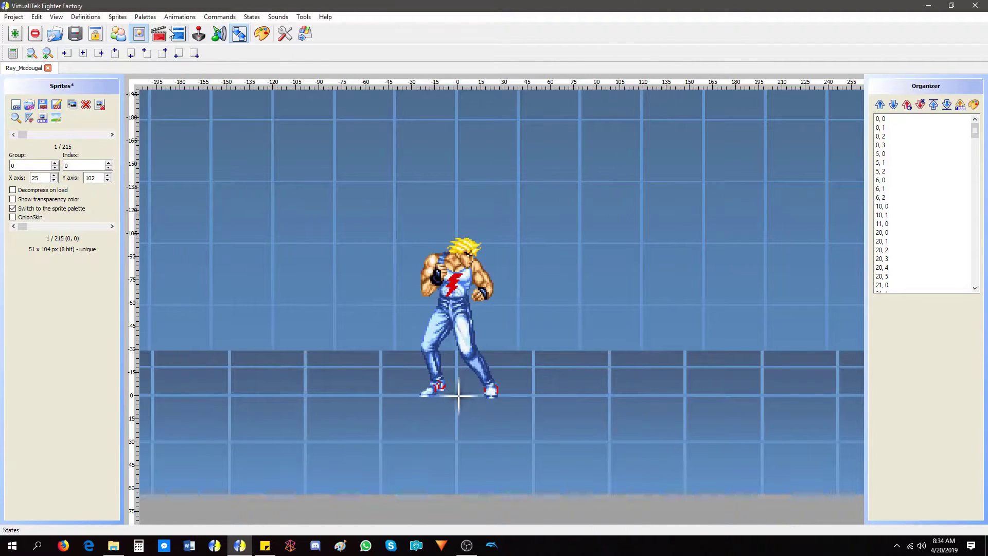
Show the palette list in place of the organizer and switch between the original and new palettes to compare them
{"action": "left_click", "coordinate": [239, 33]}
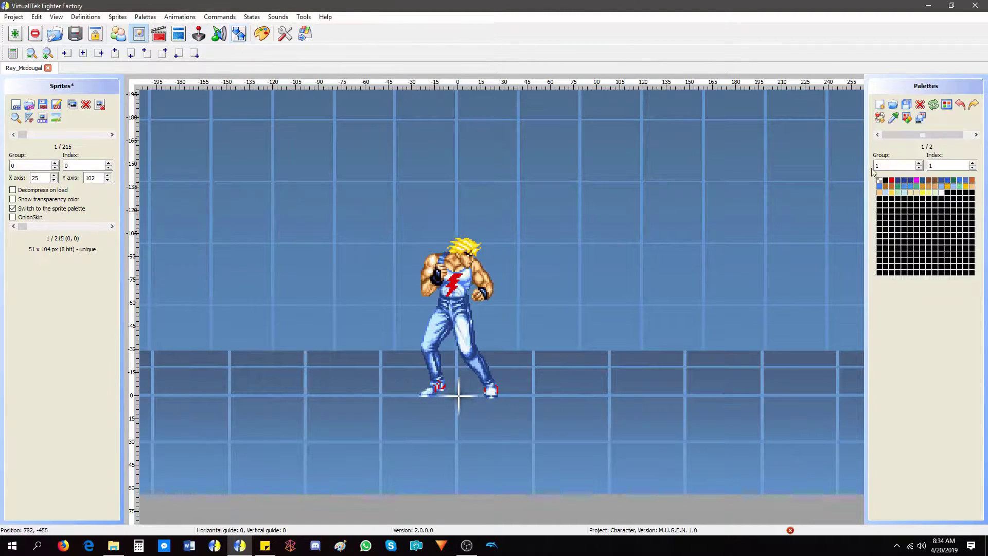
{"action": "key", "text": "Right"}
{"action": "key", "text": "Left"}
{"action": "key", "text": "Right"}
{"action": "key", "text": "Left"}
{"action": "key", "text": "Right"}
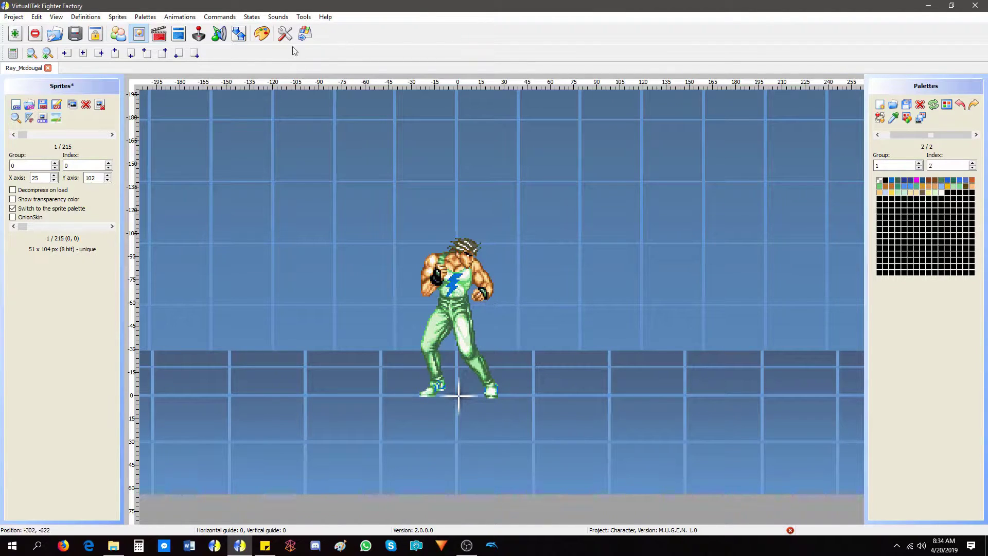
Test the character in M.U.G.E.N. with Mugen 1.1 as the target, and close the match window
{"action": "left_click", "coordinate": [305, 33]}
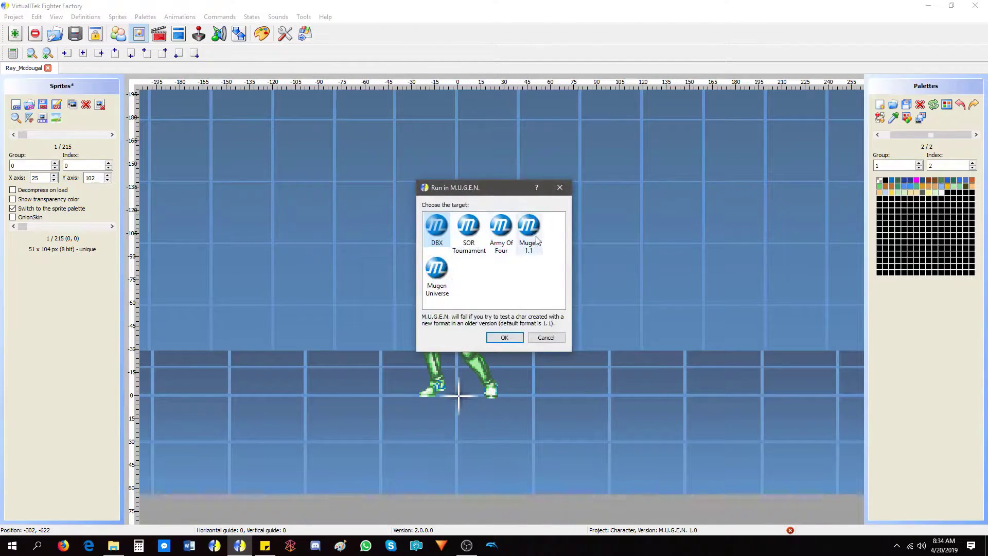
{"action": "left_click", "coordinate": [531, 245]}
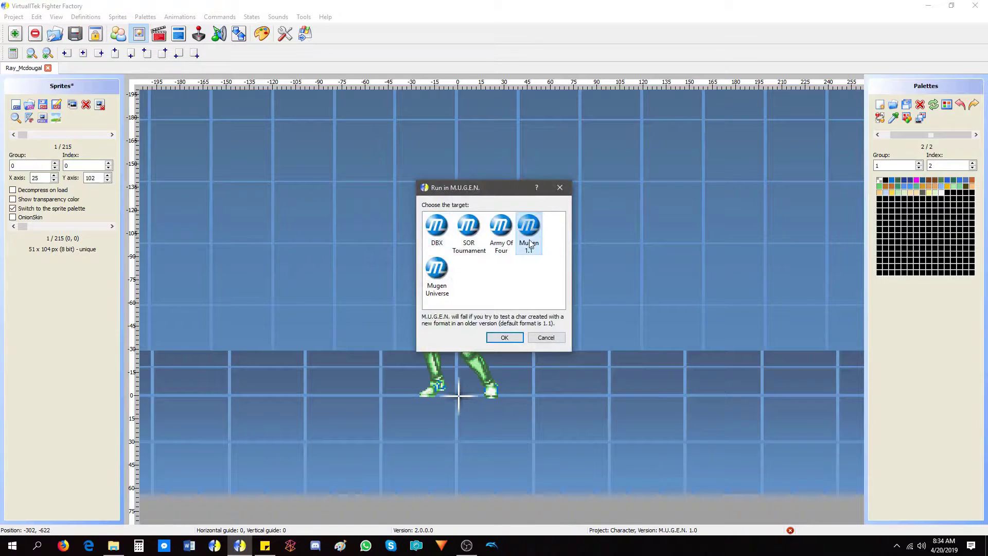
{"action": "left_click", "coordinate": [505, 338]}
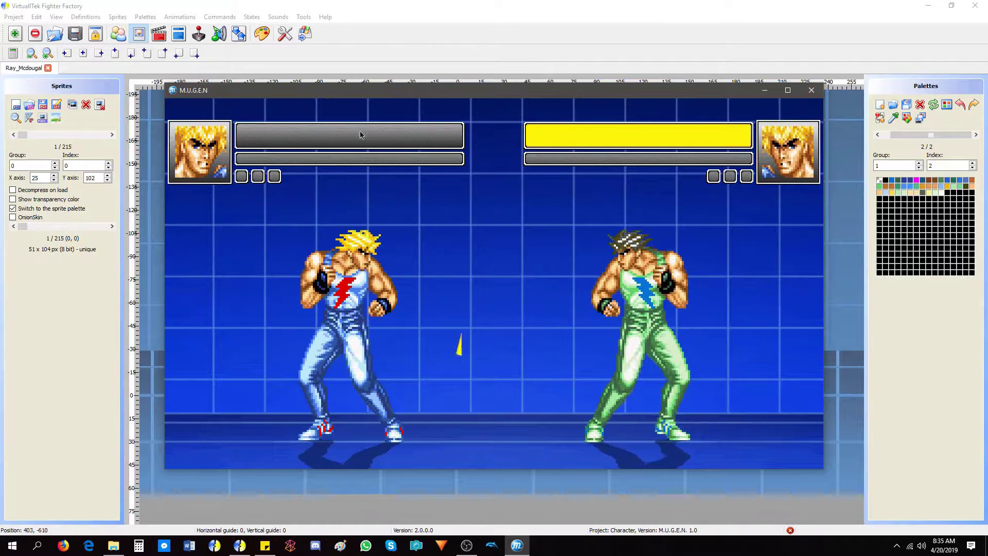
{"action": "left_click", "coordinate": [811, 91]}
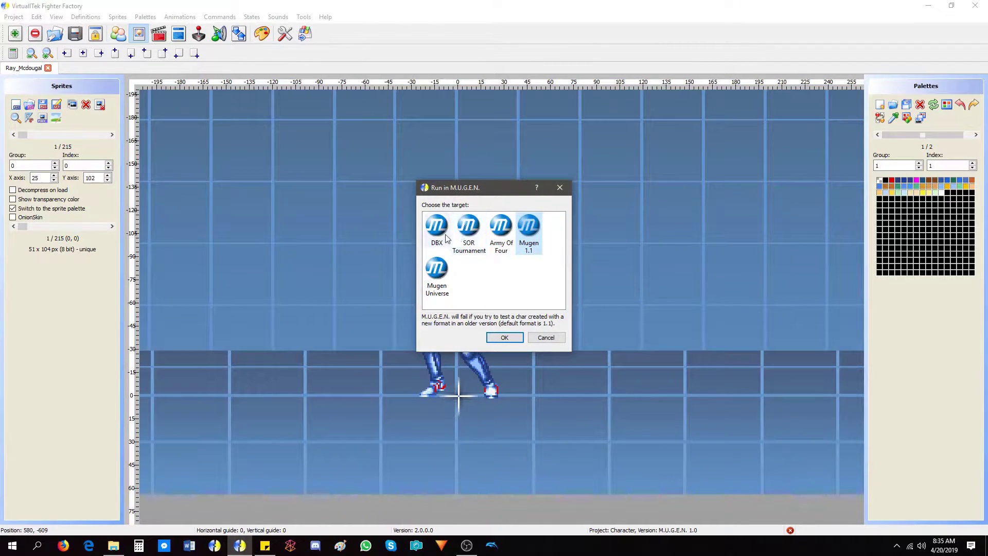
Run the character in another M.U.G.E.N. target, move the fighter around beside the recolored opponent, and quit the match
{"action": "left_click", "coordinate": [504, 338]}
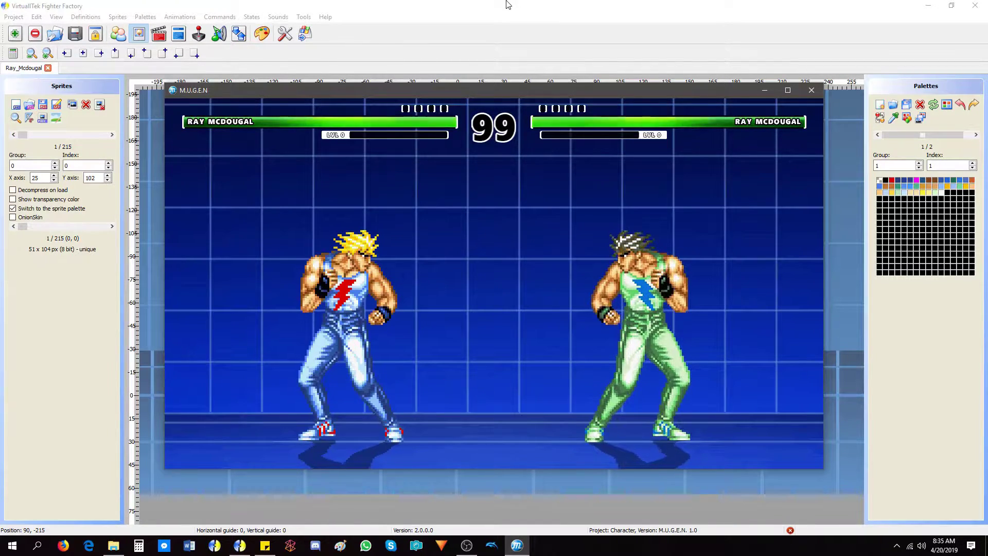
{"action": "key", "text": "Left"}
{"action": "key", "text": "Right"}
{"action": "key", "text": "Down"}
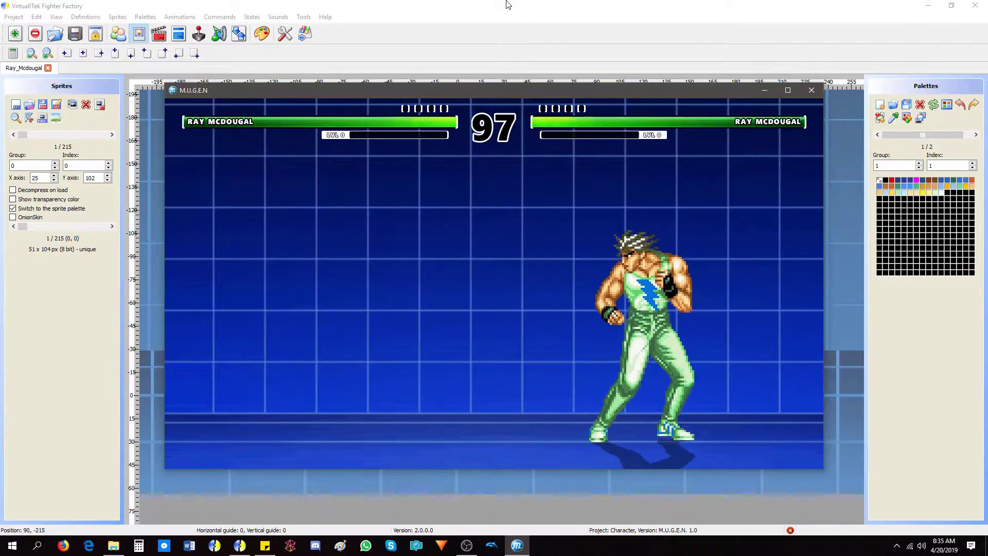
{"action": "key", "text": "Up"}
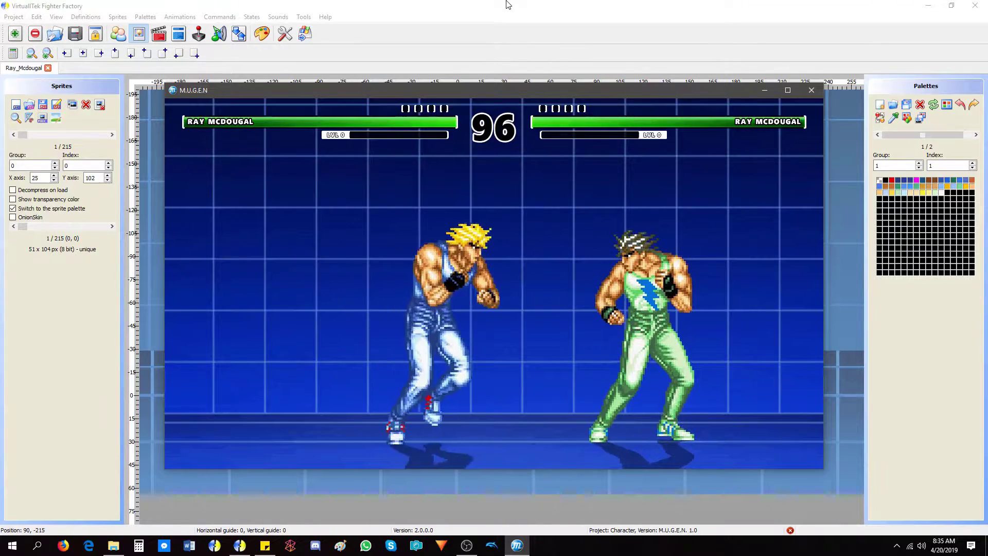
{"action": "key", "text": "Escape"}
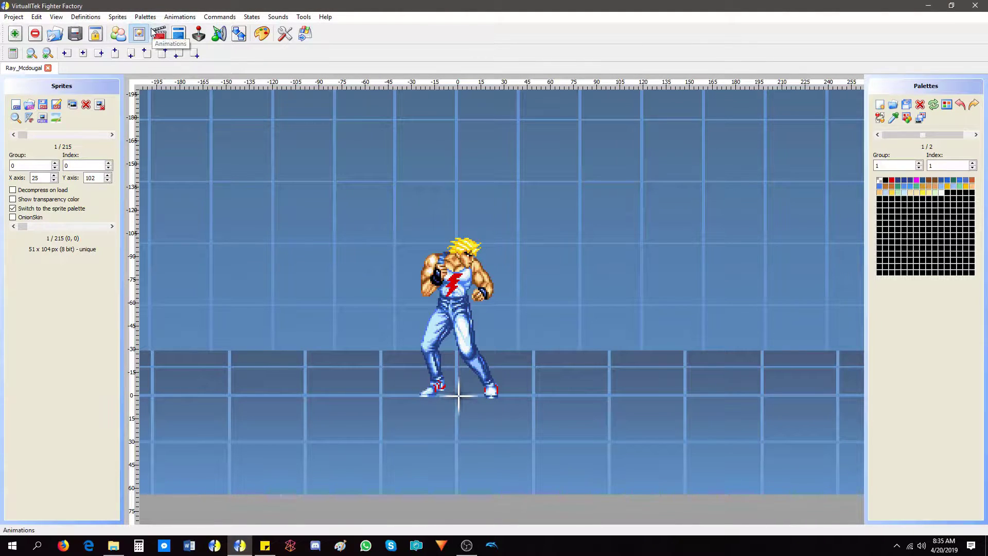
Switch from the sprites to the character's animations
{"action": "left_click_drag", "start_coordinate": [903, 134], "coordinate": [866, 143]}
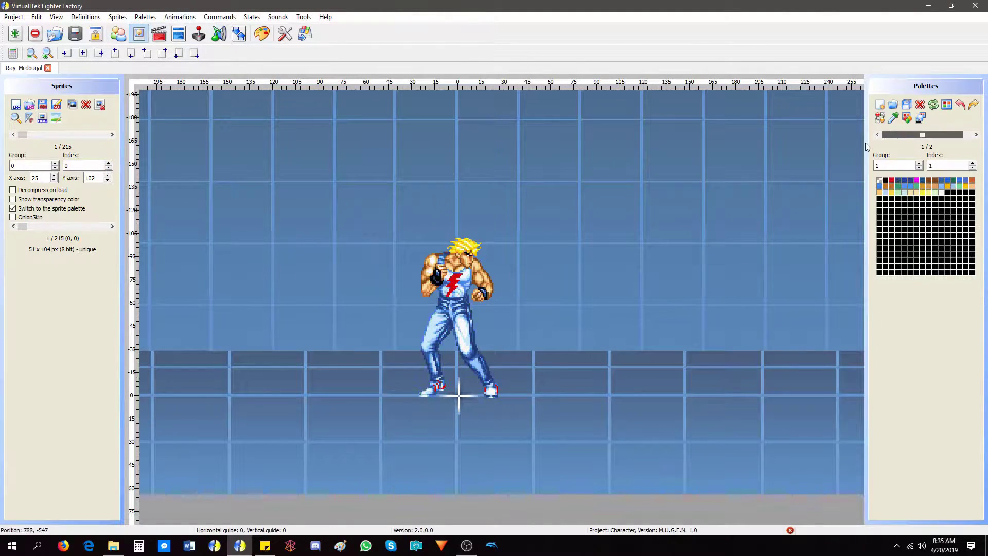
{"action": "left_click", "coordinate": [162, 41]}
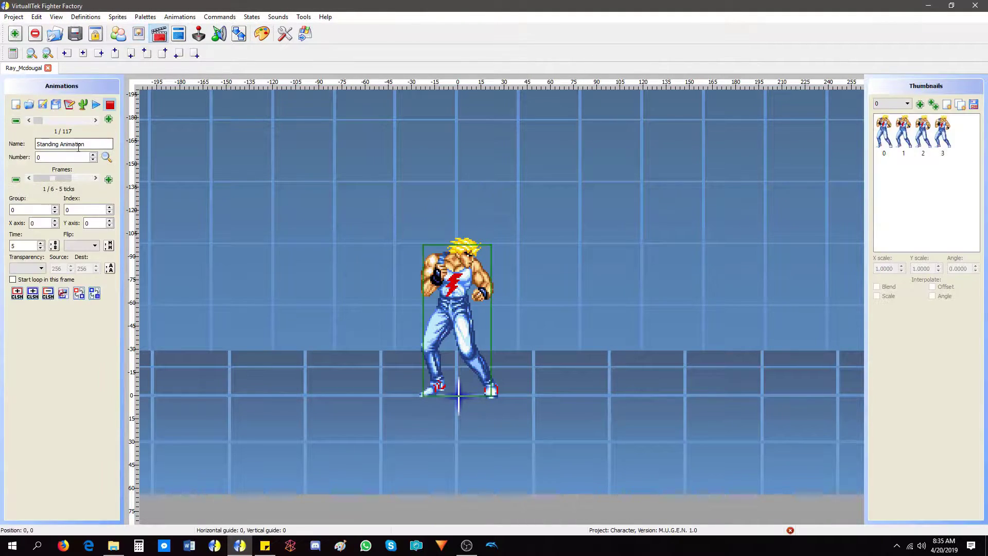
Examine the Standing Animation up close, followed by the Turning, Crouch Turning and Stand to crouch animations
{"action": "scroll", "coordinate": [253, 217], "scroll_direction": "up", "scroll_amount": 1}
{"action": "scroll", "coordinate": [79, 185], "scroll_direction": "down", "scroll_amount": 2}
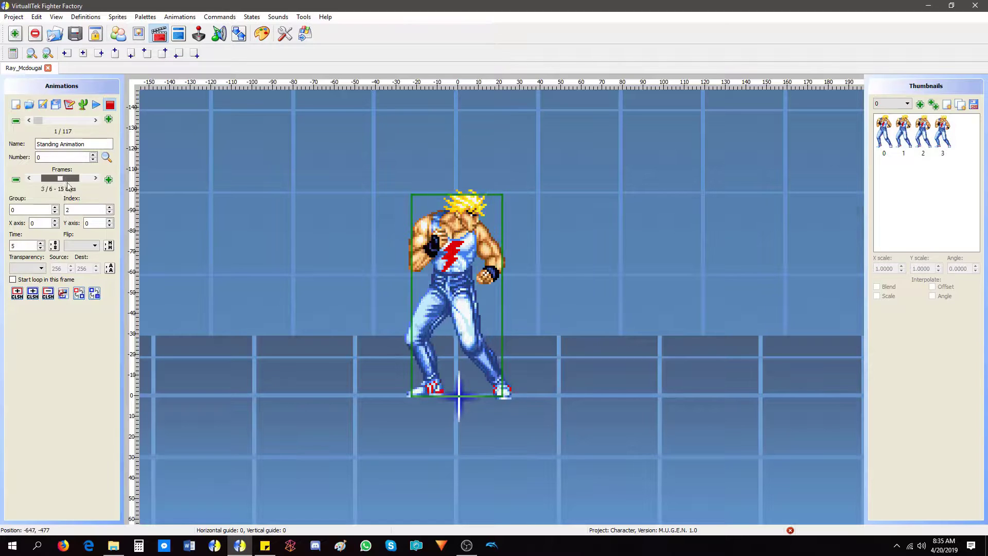
{"action": "scroll", "coordinate": [78, 185], "scroll_direction": "up", "scroll_amount": 2}
{"action": "left_click", "coordinate": [96, 121]}
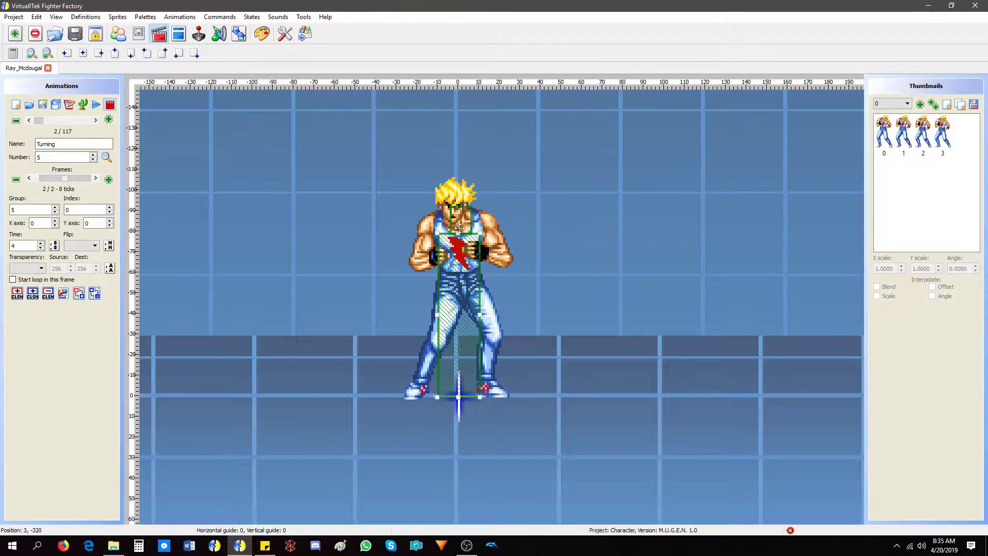
{"action": "left_click", "coordinate": [95, 120]}
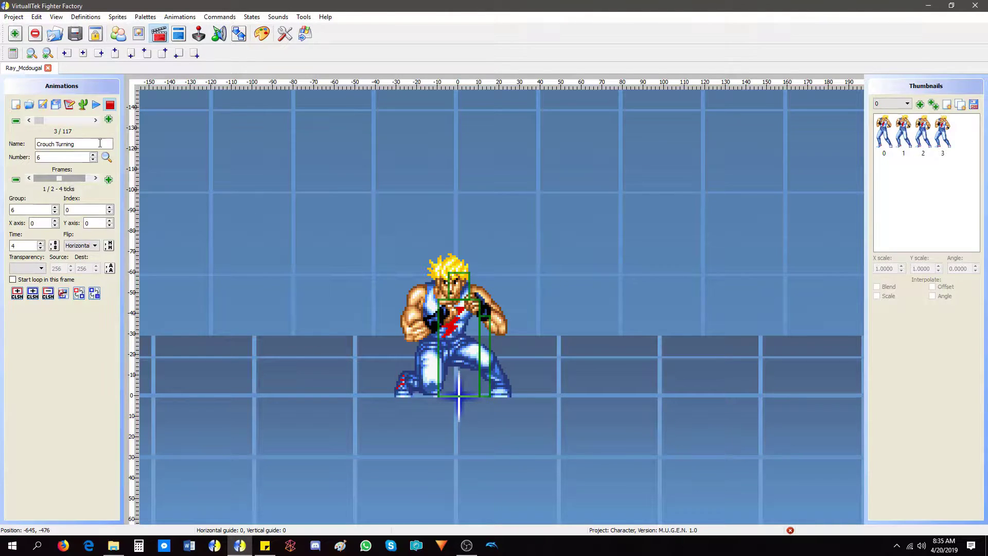
{"action": "left_click", "coordinate": [96, 120]}
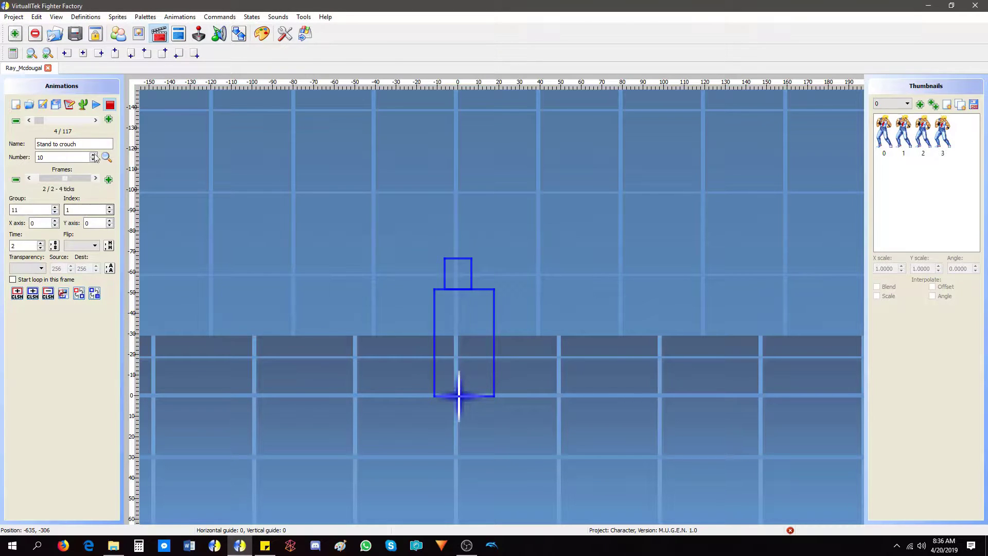
Browse the animations after Stand to crouch, including Lose, Win and Taunt, and check how their frames look
{"action": "left_click", "coordinate": [95, 120]}
{"action": "left_click", "coordinate": [95, 121]}
{"action": "left_click", "coordinate": [96, 121]}
{"action": "left_click", "coordinate": [95, 121]}
{"action": "left_click", "coordinate": [95, 121]}
{"action": "left_click", "coordinate": [95, 121]}
{"action": "key", "text": "Page_Down"}
{"action": "key", "text": "Page_Down"}
{"action": "key", "text": "Page_Down"}
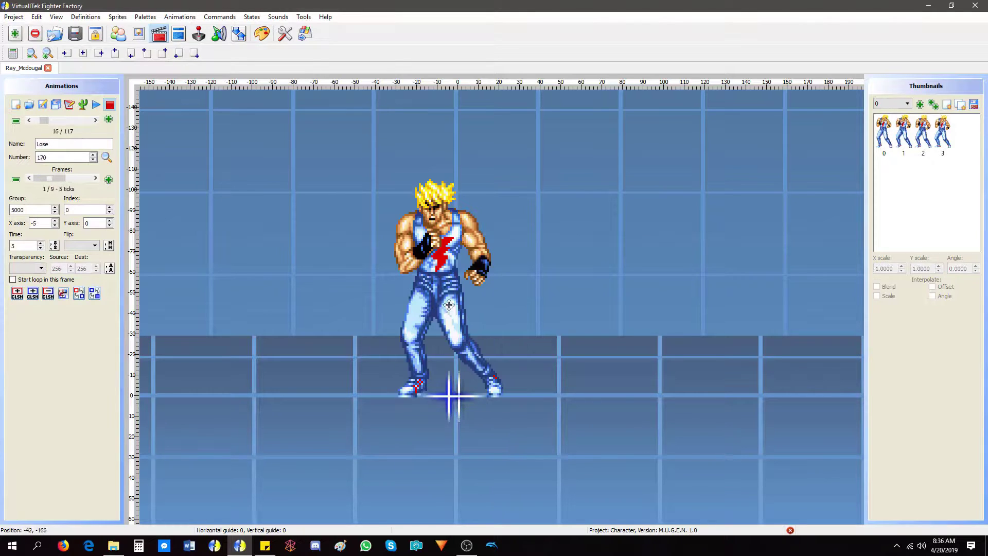
{"action": "key", "text": "Page_Down"}
{"action": "key", "text": "Page_Down"}
{"action": "key", "text": "Page_Down"}
{"action": "key", "text": "Page_Down"}
{"action": "key", "text": "Page_Down"}
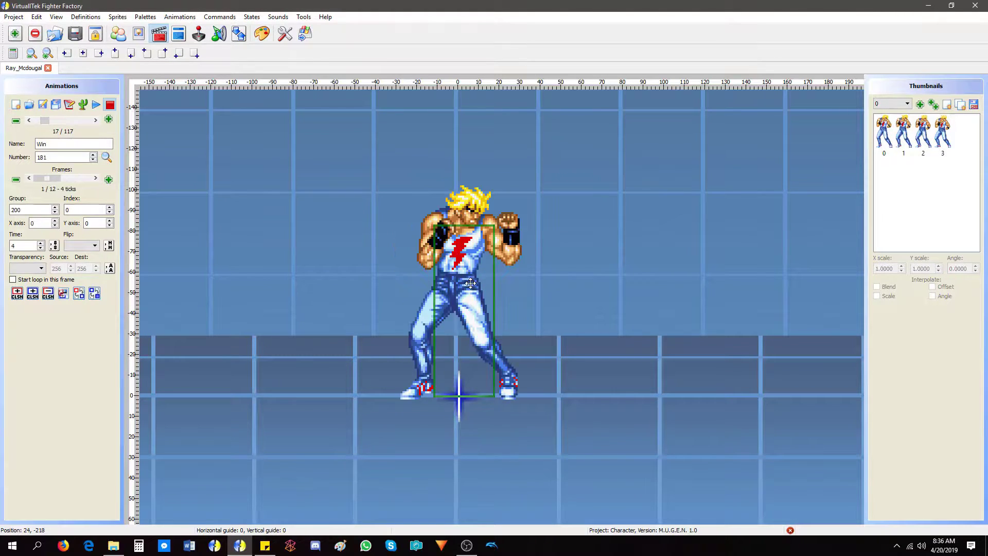
{"action": "key", "text": "Page_Down"}
{"action": "key", "text": "Page_Down"}
{"action": "key", "text": "Page_Down"}
{"action": "key", "text": "Page_Down"}
{"action": "key", "text": "Page_Down"}
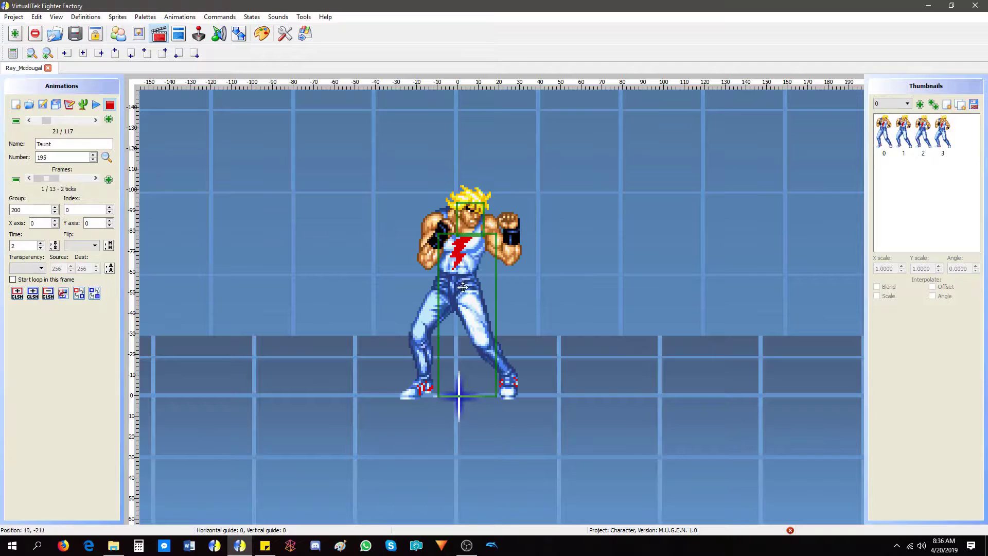
Check the attack animations, from the crouching punches and Crouching Strong Kick through Kung Fu Throw
{"action": "key", "text": "Page_Down"}
{"action": "key", "text": "Page_Down"}
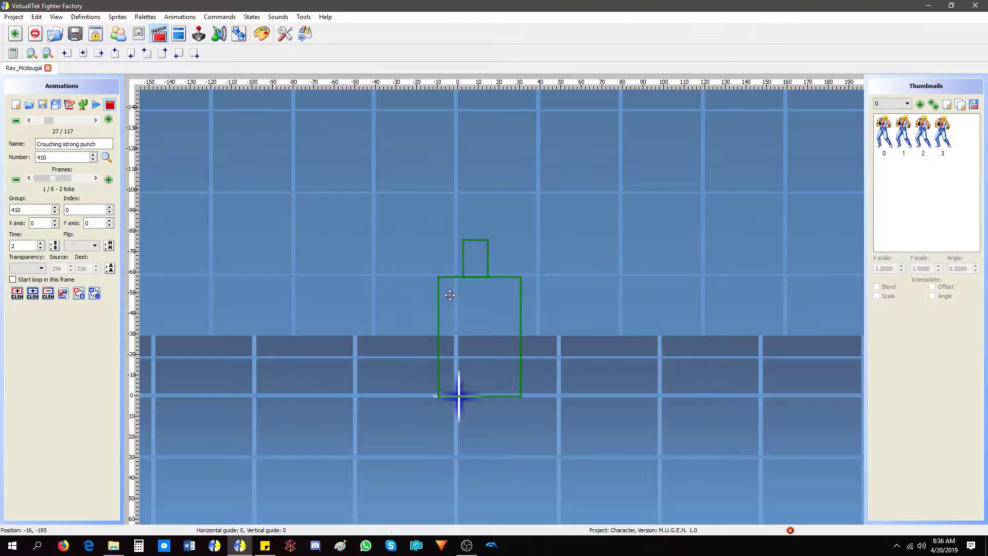
{"action": "key", "text": "Page_Up"}
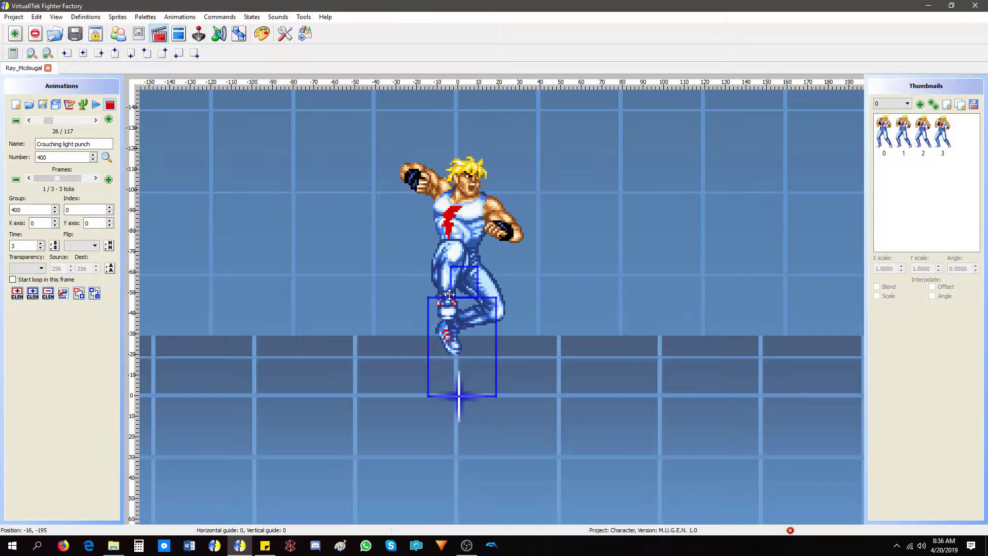
{"action": "key", "text": "Page_Down"}
{"action": "key", "text": "Page_Down"}
{"action": "key", "text": "Page_Down"}
{"action": "key", "text": "Page_Down"}
{"action": "key", "text": "Page_Down"}
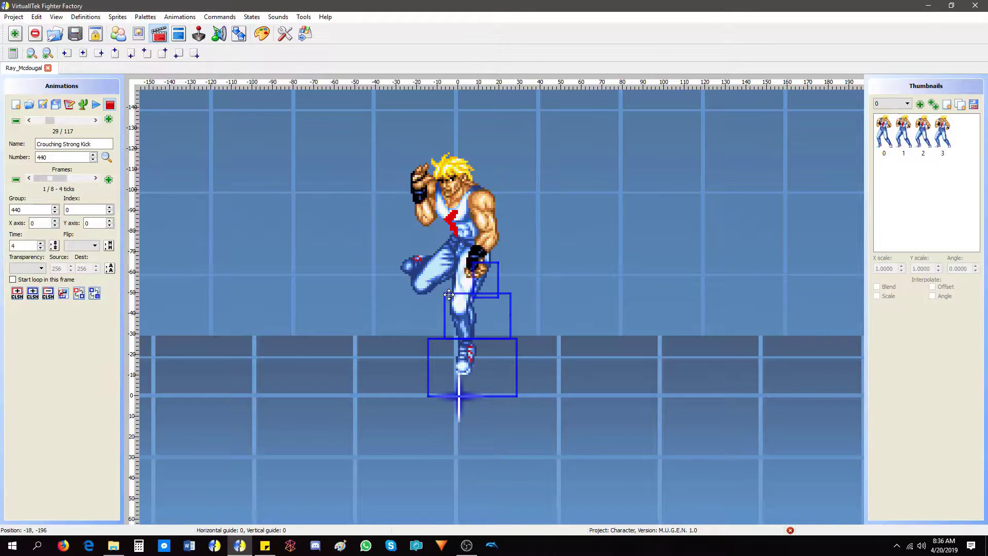
{"action": "key", "text": "Page_Down"}
{"action": "key", "text": "Page_Down"}
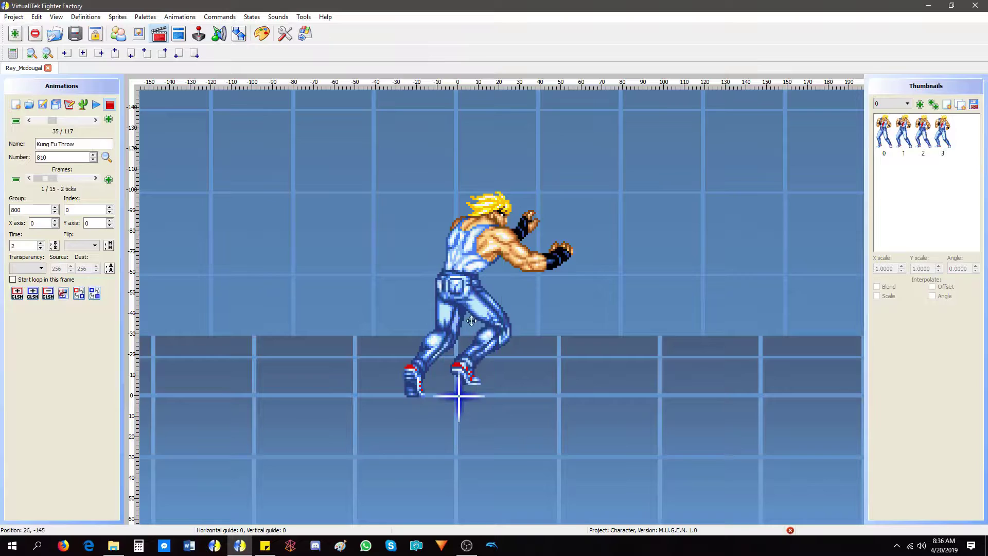
Return to Stand to crouch and set its frame's group to 10, and use sprite group 20 for Walking Forward
{"action": "key", "text": "Home"}
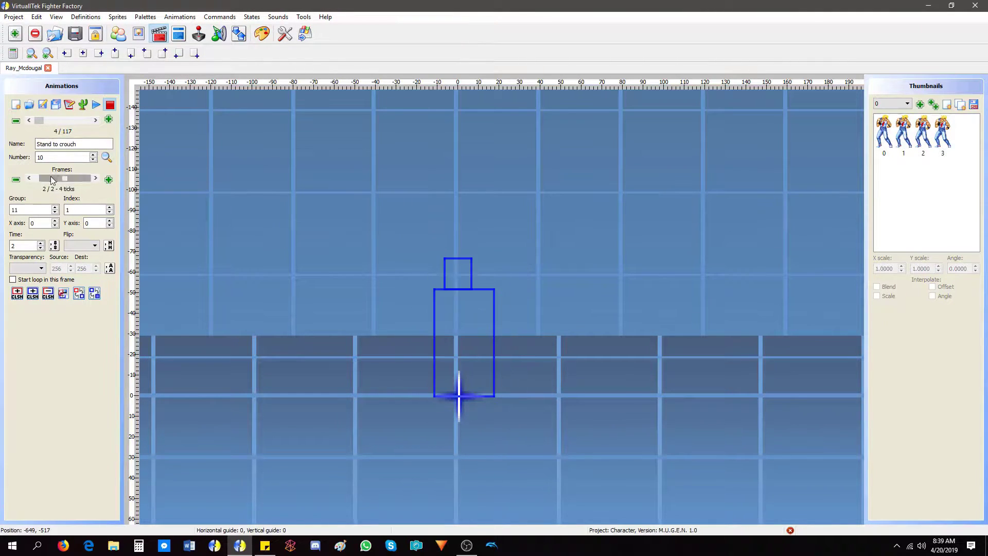
{"action": "type", "text": "10"}
{"action": "key", "text": "Page_Down"}
{"action": "key", "text": "Page_Down"}
{"action": "key", "text": "Page_Down"}
{"action": "left_click", "coordinate": [908, 104]}
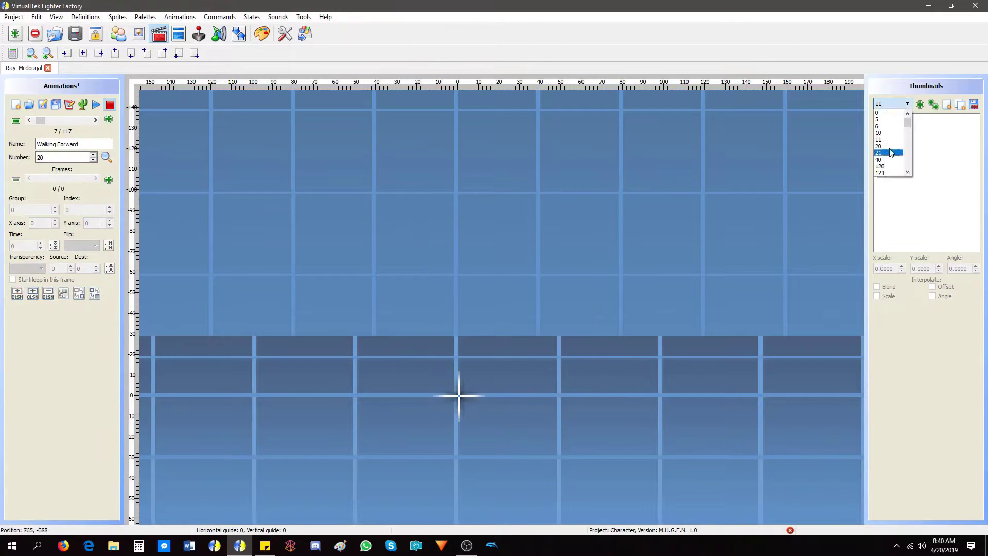
{"action": "left_click", "coordinate": [891, 153]}
Fill the Walking Back animation with all sprites of group 21 and preview its playback
{"action": "key", "text": "Page_Down"}
{"action": "left_click", "coordinate": [908, 104]}
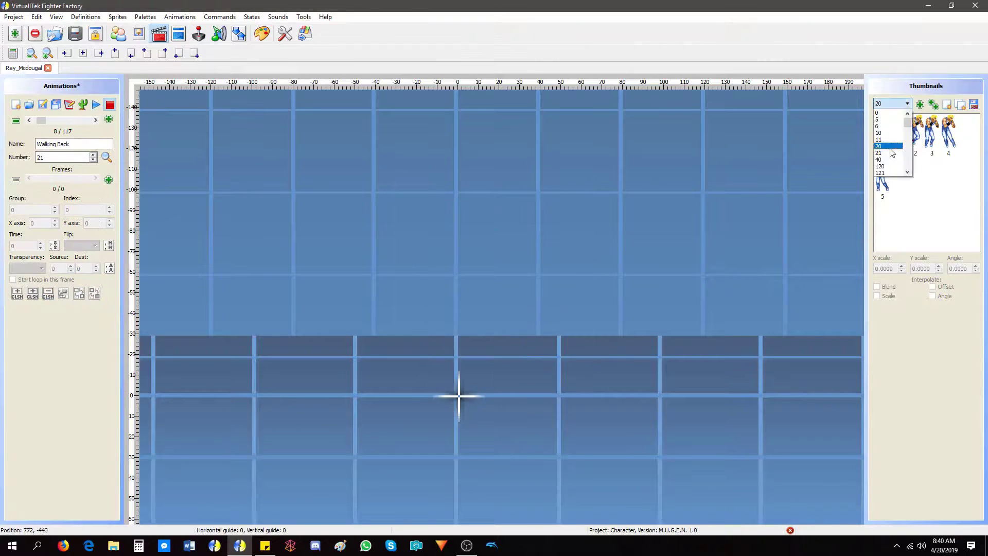
{"action": "left_click", "coordinate": [891, 153]}
{"action": "left_click", "coordinate": [933, 104]}
{"action": "left_click", "coordinate": [97, 105]}
{"action": "left_click", "coordinate": [109, 105]}
Load sprite group 40 for the jump animations, add its sprites to Starting Jumping up, and preview the playback
{"action": "left_click", "coordinate": [96, 120]}
{"action": "left_click", "coordinate": [908, 104]}
{"action": "left_click", "coordinate": [891, 160]}
{"action": "left_click", "coordinate": [95, 120]}
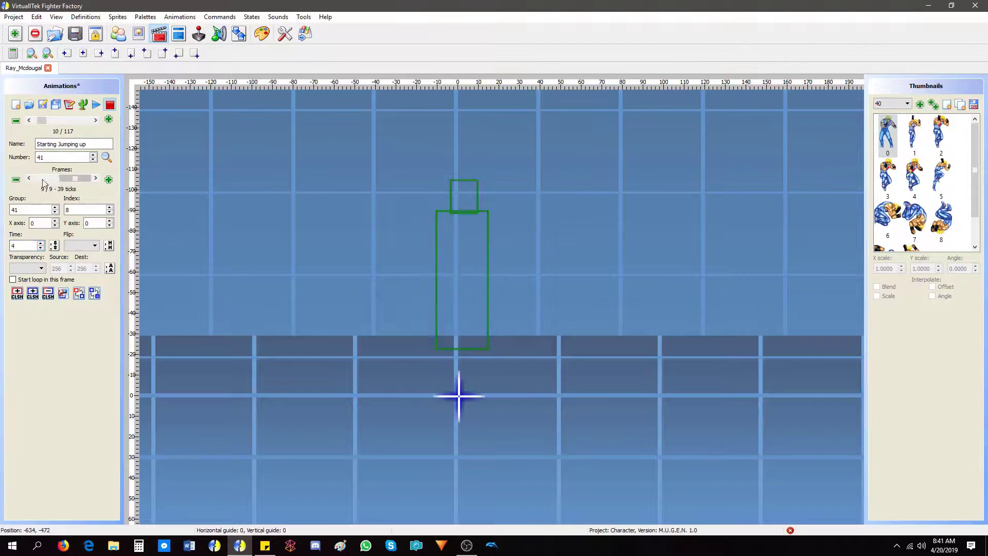
{"action": "left_click", "coordinate": [933, 105]}
{"action": "left_click", "coordinate": [96, 104]}
{"action": "left_click", "coordinate": [110, 104]}
Adjust the frame time in Starting Jumping up, and review the definitions of that animation and Starting Jumping forwards
{"action": "double_click", "coordinate": [20, 246]}
{"action": "left_click", "coordinate": [96, 178]}
{"action": "left_click", "coordinate": [69, 105]}
{"action": "left_click", "coordinate": [570, 350]}
{"action": "left_click", "coordinate": [96, 120]}
{"action": "left_click", "coordinate": [69, 104]}
{"action": "left_click", "coordinate": [567, 350]}
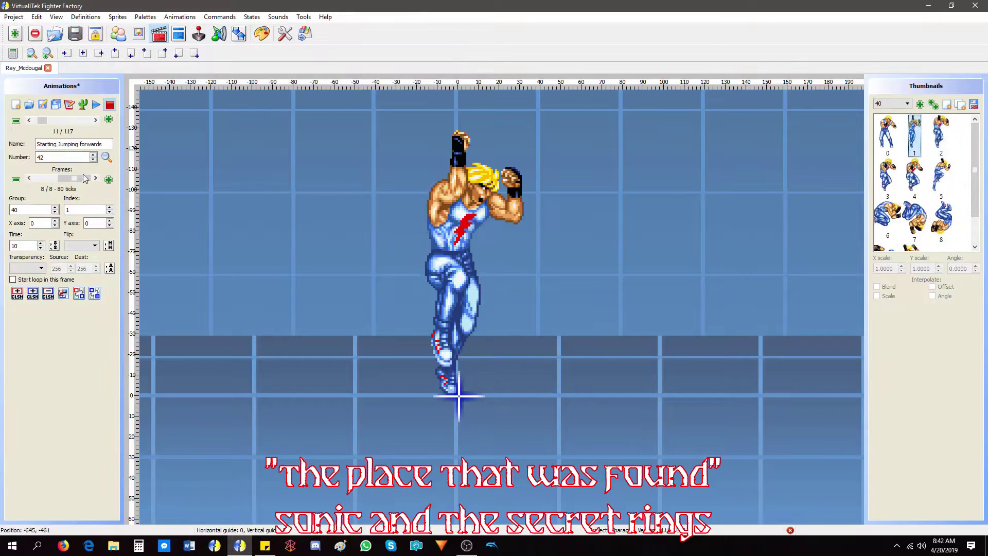
Set the frame time of Starting Jumping backwards to 4 ticks and advance to Run forwards
{"action": "left_click", "coordinate": [96, 120]}
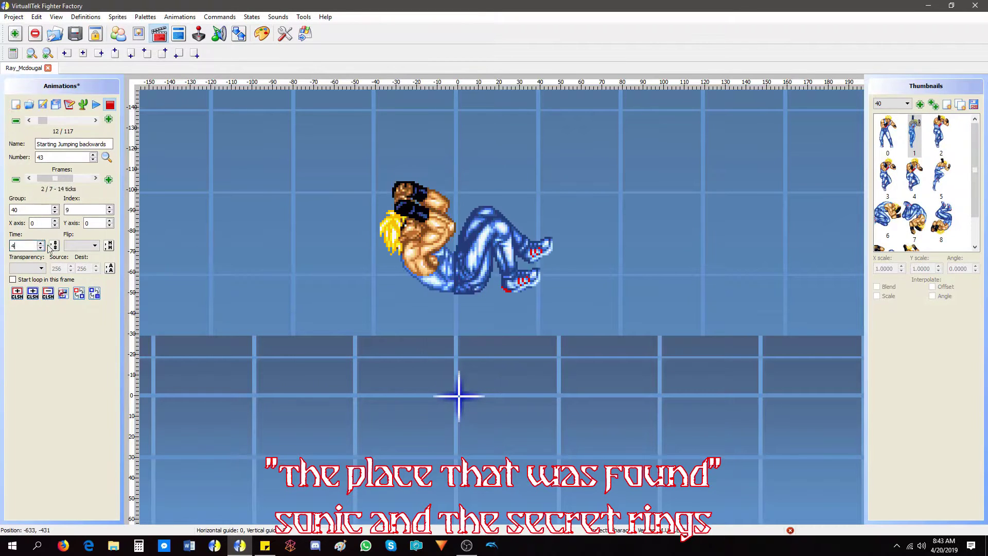
{"action": "left_click", "coordinate": [95, 120]}
{"action": "left_click", "coordinate": [96, 120]}
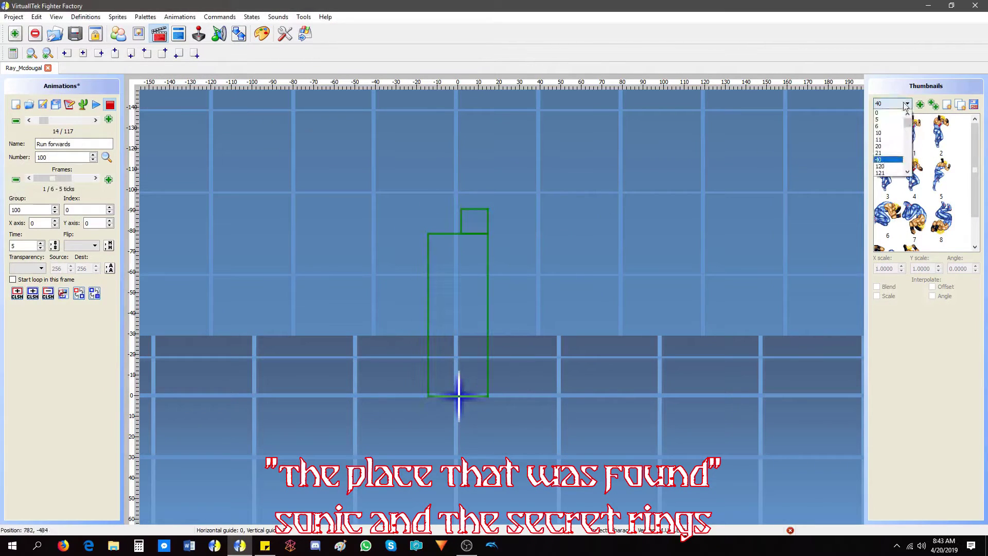
Replace the frames of Hop backwards with group 40 sprites, including sprites 10 and 1, at 3 ticks per frame
{"action": "left_click", "coordinate": [96, 120]}
{"action": "scroll", "coordinate": [942, 232], "scroll_direction": "down", "scroll_amount": 2}
{"action": "left_click", "coordinate": [915, 224]}
{"action": "left_click", "coordinate": [921, 105]}
{"action": "left_click", "coordinate": [16, 180]}
{"action": "left_click", "coordinate": [16, 179]}
{"action": "scroll", "coordinate": [934, 142], "scroll_direction": "up", "scroll_amount": 2}
{"action": "double_click", "coordinate": [915, 133]}
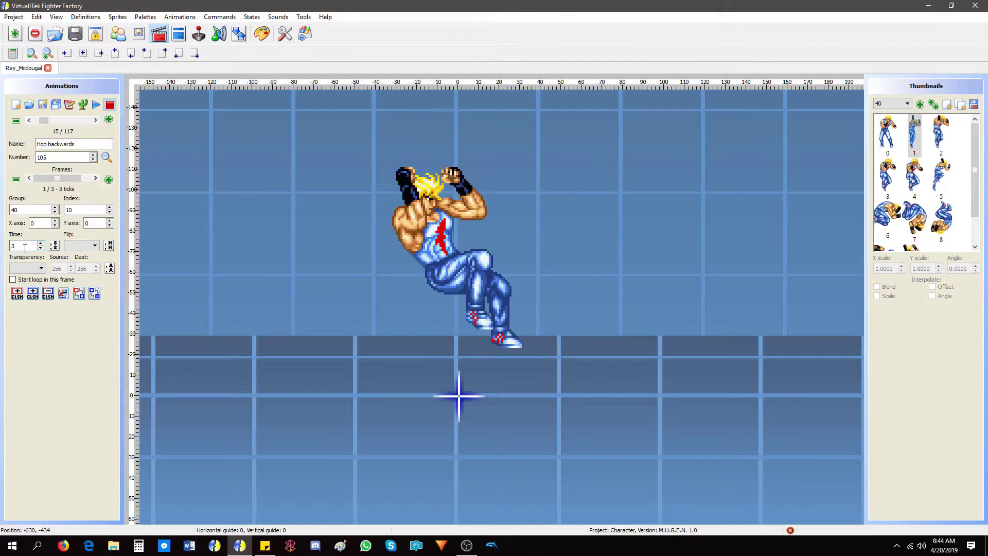
Rebuild Lose from group 170 sprites at 10 ticks, and rebuild INTRO to end on sprite 0 of group 10
{"action": "left_click", "coordinate": [74, 122]}
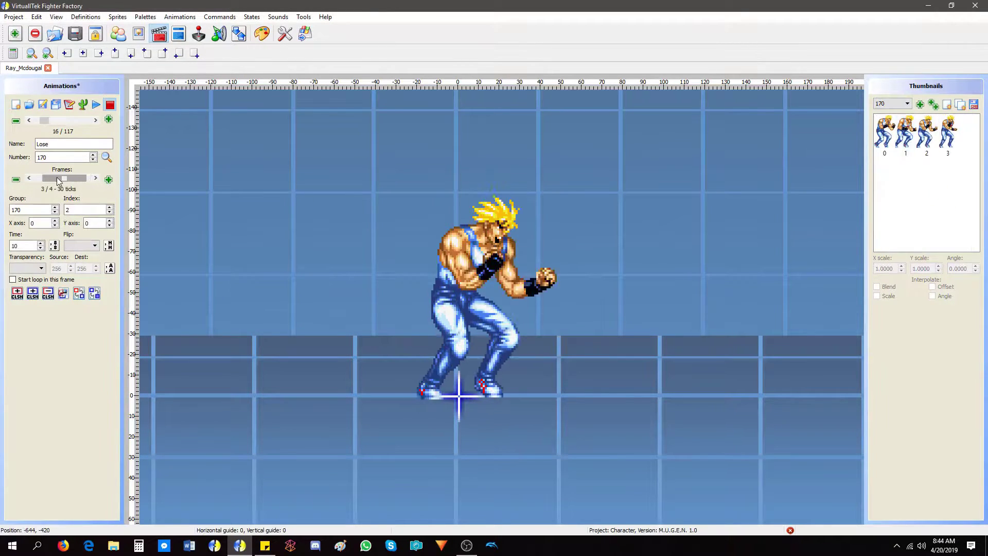
{"action": "left_click", "coordinate": [96, 120]}
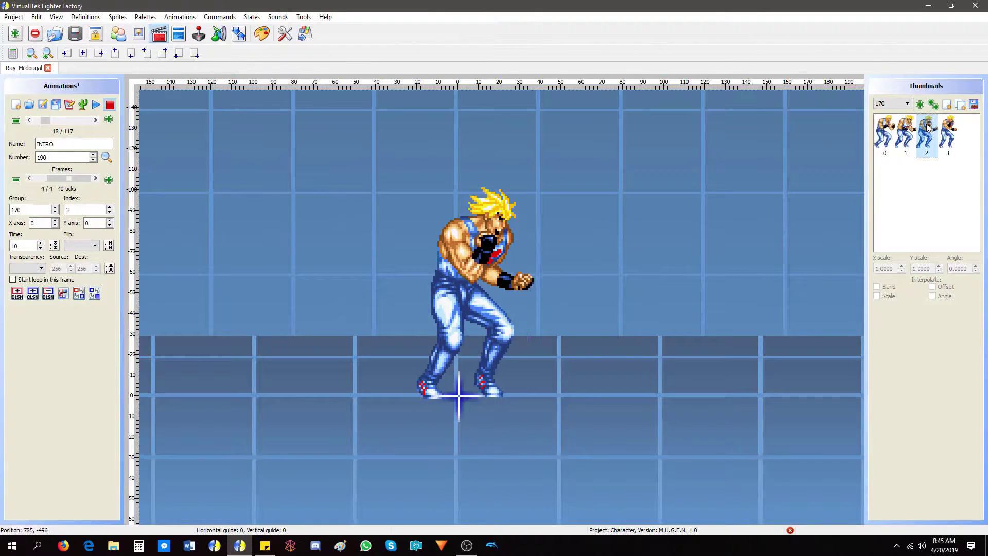
{"action": "left_click", "coordinate": [110, 104]}
{"action": "left_click", "coordinate": [109, 180]}
{"action": "double_click", "coordinate": [885, 132]}
{"action": "left_click", "coordinate": [893, 104]}
{"action": "left_click", "coordinate": [16, 179]}
{"action": "left_click", "coordinate": [16, 179]}
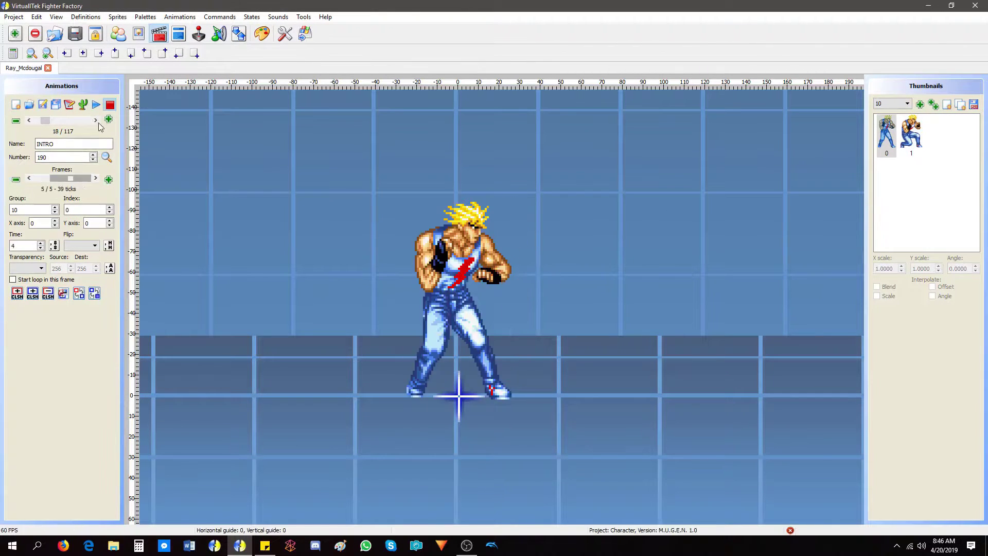
Delete the two extra animations between INTRO and Taunt, and rebuild Taunt with group 180 sprites at 10 ticks
{"action": "left_click", "coordinate": [69, 104]}
{"action": "left_click", "coordinate": [528, 350]}
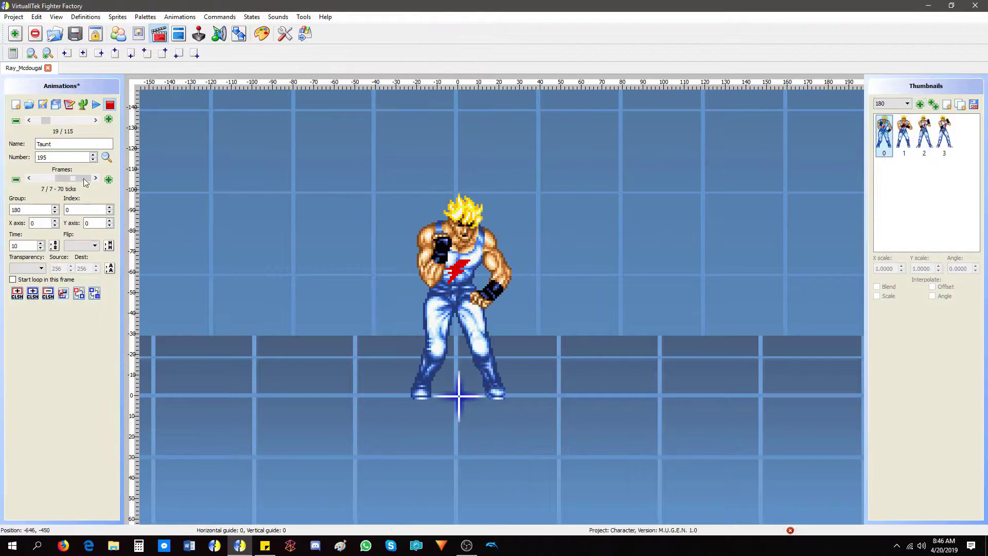
{"action": "left_click", "coordinate": [97, 120]}
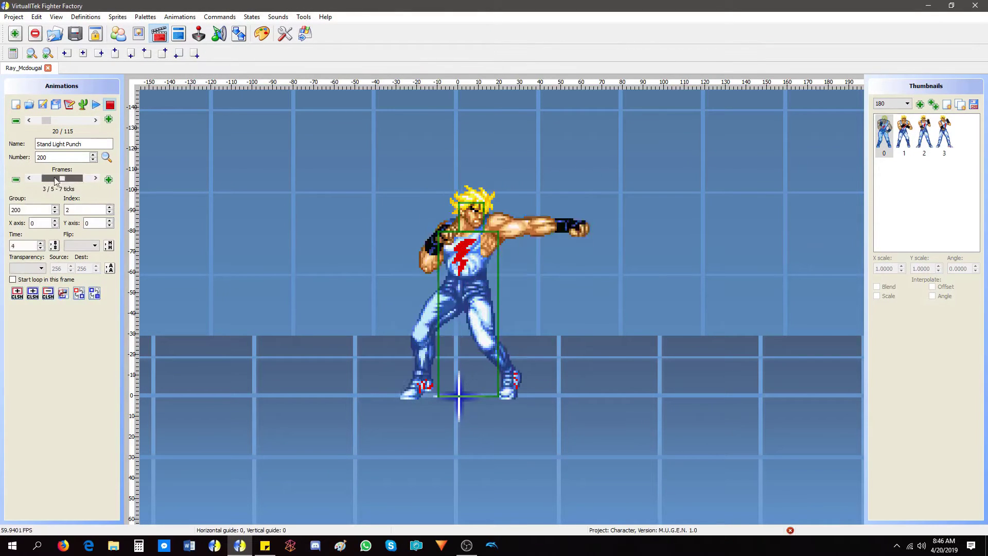
Replace the Stand Light Punch frames with sprites 1 and 0 of group 200 and set the frame time to 6
{"action": "left_click", "coordinate": [16, 179]}
{"action": "key", "text": "Return"}
{"action": "double_click", "coordinate": [910, 132]}
{"action": "double_click", "coordinate": [886, 131]}
{"action": "double_click", "coordinate": [22, 246]}
{"action": "type", "text": "6"}
{"action": "left_click", "coordinate": [54, 246]}
{"action": "left_click", "coordinate": [96, 178]}
Replace the frames of the standing strong punch, the animation after Stand Light Punch, with its own sprites
{"action": "left_click", "coordinate": [96, 121]}
{"action": "left_click", "coordinate": [16, 179]}
{"action": "left_click", "coordinate": [908, 105]}
{"action": "double_click", "coordinate": [910, 132]}
{"action": "left_click", "coordinate": [908, 105]}
{"action": "double_click", "coordinate": [886, 131]}
Set the standing strong punch's frame time to 3 ticks and preview the animation
{"action": "left_click_drag", "start_coordinate": [72, 178], "coordinate": [51, 178]}
{"action": "double_click", "coordinate": [21, 246]}
{"action": "type", "text": "3"}
{"action": "left_click", "coordinate": [54, 247]}
{"action": "left_click", "coordinate": [96, 105]}
{"action": "left_click", "coordinate": [110, 105]}
Go back to Stand Light Punch and create a new animation named Close after it
{"action": "left_click", "coordinate": [29, 120]}
{"action": "left_click", "coordinate": [109, 119]}
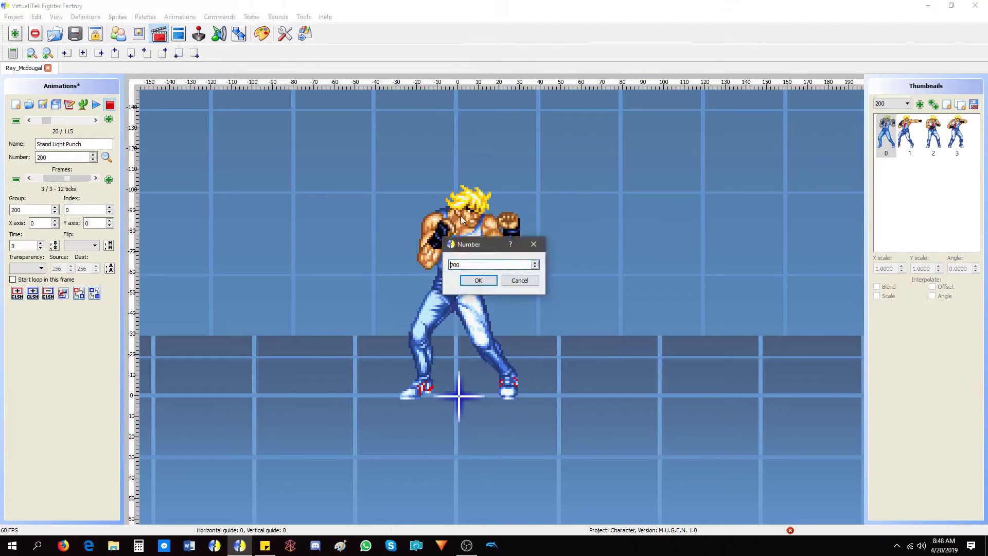
{"action": "key", "text": "Return"}
{"action": "left_click", "coordinate": [45, 145]}
{"action": "type", "text": "Close"}
Add sprite 2 of group 200 to the light punch's Close animation and set the frame time to 3 ticks
{"action": "double_click", "coordinate": [933, 132]}
{"action": "double_click", "coordinate": [21, 246]}
{"action": "type", "text": "3"}
{"action": "left_click_drag", "start_coordinate": [64, 178], "coordinate": [52, 178]}
Create another new animation named Close after the standing strong punch
{"action": "left_click", "coordinate": [96, 121]}
{"action": "left_click", "coordinate": [109, 120]}
{"action": "left_click", "coordinate": [479, 280]}
{"action": "left_click", "coordinate": [61, 144]}
{"action": "type", "text": "Close"}
Replace the placeholder frame of the strong punch's Close animation with sprites from the matching groups
{"action": "left_click", "coordinate": [908, 104]}
{"action": "left_click", "coordinate": [15, 180]}
{"action": "left_click", "coordinate": [921, 104]}
{"action": "left_click", "coordinate": [908, 104]}
{"action": "left_click", "coordinate": [890, 167]}
{"action": "double_click", "coordinate": [886, 131]}
Set the frame time of the strong punch's Close animation to 3 ticks and preview its playback
{"action": "double_click", "coordinate": [22, 246]}
{"action": "type", "text": "3"}
{"action": "left_click", "coordinate": [96, 104]}
{"action": "left_click", "coordinate": [110, 104]}
{"action": "left_click_drag", "start_coordinate": [74, 178], "coordinate": [38, 181]}
Replace the frames of Standing Light Kick with sprites from group 230
{"action": "left_click", "coordinate": [96, 121]}
{"action": "left_click", "coordinate": [908, 104]}
{"action": "left_click", "coordinate": [898, 153]}
{"action": "left_click", "coordinate": [16, 179]}
{"action": "left_click", "coordinate": [884, 132]}
{"action": "left_click", "coordinate": [921, 105]}
{"action": "left_click", "coordinate": [921, 105]}
{"action": "left_click", "coordinate": [884, 132]}
{"action": "left_click", "coordinate": [920, 104]}
Look in sprite groups 230 and 240 for another Standing Light Kick frame, and open the frame's time for editing
{"action": "left_click", "coordinate": [908, 104]}
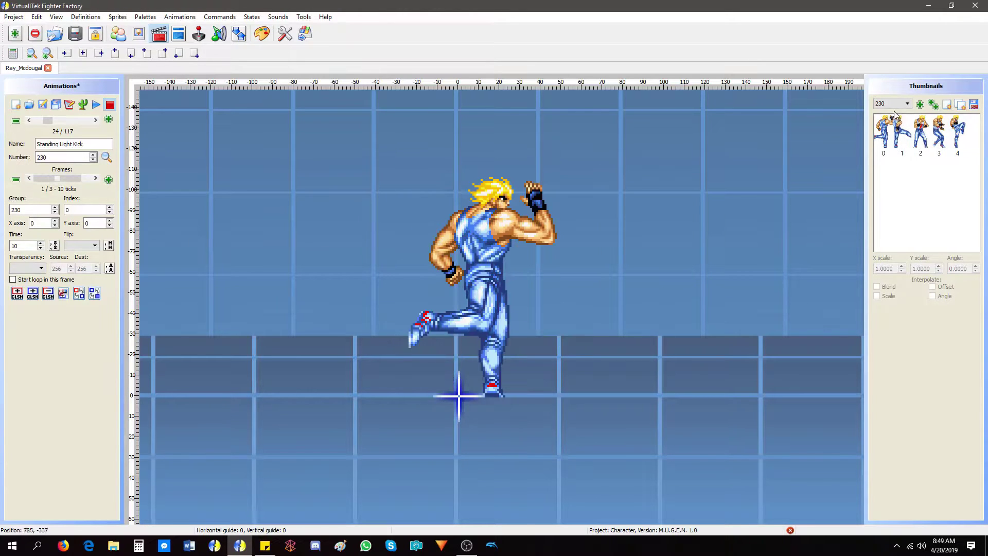
{"action": "left_click", "coordinate": [939, 132]}
{"action": "left_click", "coordinate": [108, 180]}
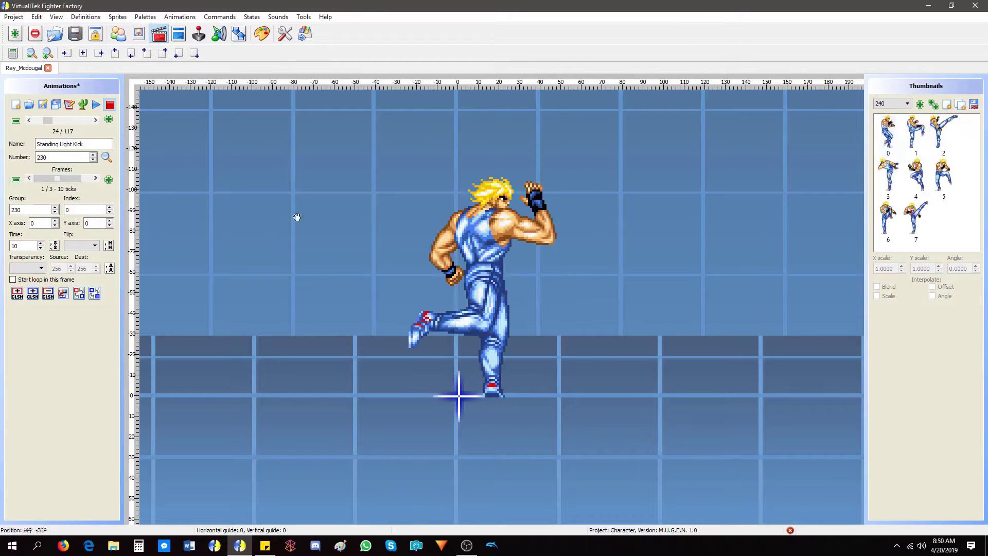
{"action": "double_click", "coordinate": [21, 246]}
Create animation 231 named Close from group 230 sprites at 4 ticks, and end Standing Strong Kick with group 230 sprite 2
{"action": "left_click", "coordinate": [109, 119]}
{"action": "left_click", "coordinate": [91, 144]}
{"action": "type", "text": "C"}
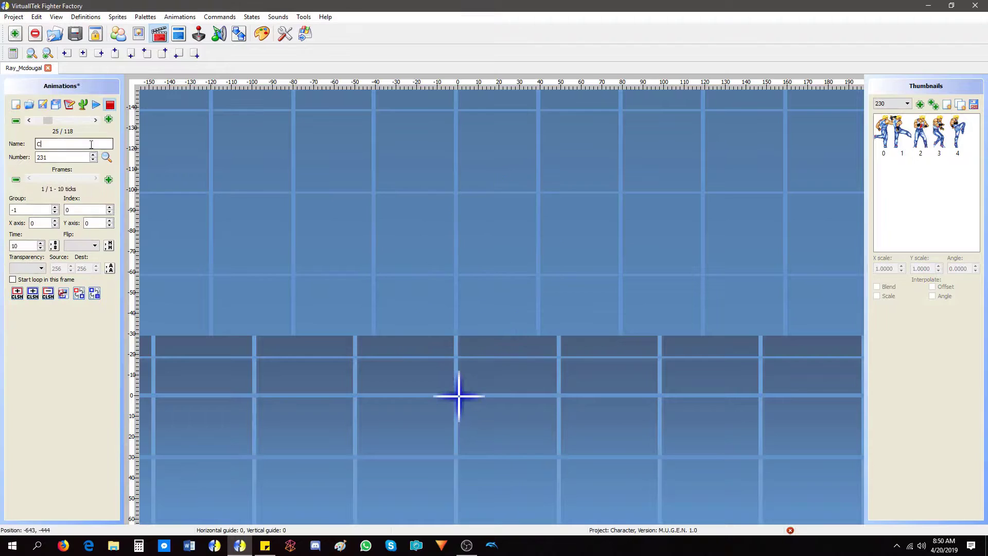
{"action": "left_click", "coordinate": [18, 180]}
{"action": "left_click", "coordinate": [18, 180]}
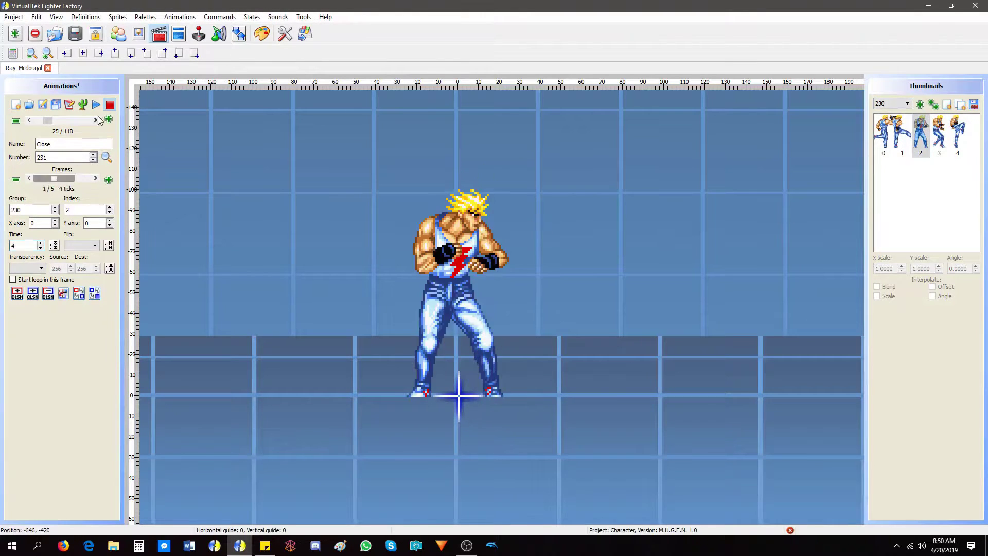
{"action": "left_click", "coordinate": [921, 104]}
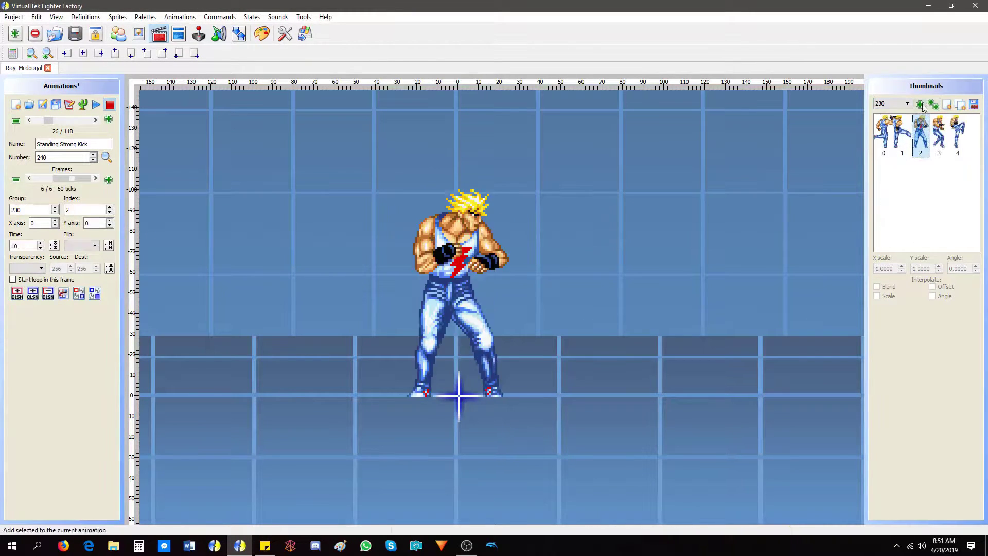
Create animation 241 named Close and fill it with kick sprites from group 240, including sprite 6
{"action": "left_click", "coordinate": [109, 119]}
{"action": "left_click", "coordinate": [907, 103]}
{"action": "left_click", "coordinate": [888, 166]}
{"action": "left_click", "coordinate": [944, 176]}
{"action": "left_click", "coordinate": [921, 105]}
{"action": "left_click", "coordinate": [915, 221]}
{"action": "left_click", "coordinate": [921, 105]}
{"action": "left_click", "coordinate": [889, 221]}
{"action": "left_click", "coordinate": [920, 105]}
{"action": "left_click", "coordinate": [907, 104]}
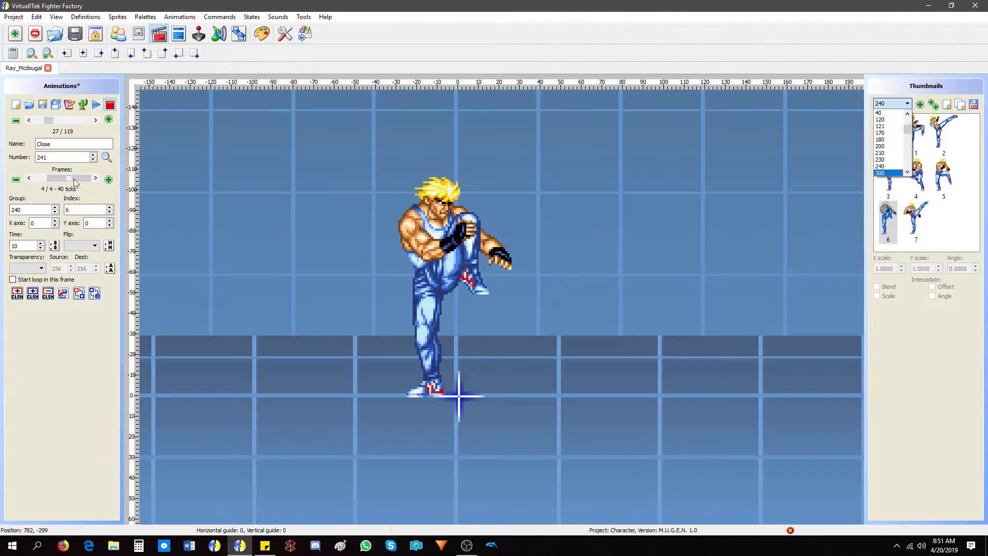
Add a closing frame to the Close animation 241, set its frame time to 7 ticks and save the animations
{"action": "left_click", "coordinate": [907, 103]}
{"action": "left_click", "coordinate": [889, 161]}
{"action": "left_click", "coordinate": [921, 131]}
{"action": "left_click", "coordinate": [920, 104]}
{"action": "double_click", "coordinate": [21, 246]}
{"action": "type", "text": "7"}
{"action": "left_click", "coordinate": [56, 105]}
Rebuild the Crouching light punch animation from the two sprites of group 300
{"action": "left_click", "coordinate": [96, 121]}
{"action": "left_click", "coordinate": [70, 104]}
{"action": "left_click", "coordinate": [572, 349]}
{"action": "left_click", "coordinate": [908, 104]}
{"action": "left_click", "coordinate": [886, 173]}
{"action": "left_click", "coordinate": [891, 132]}
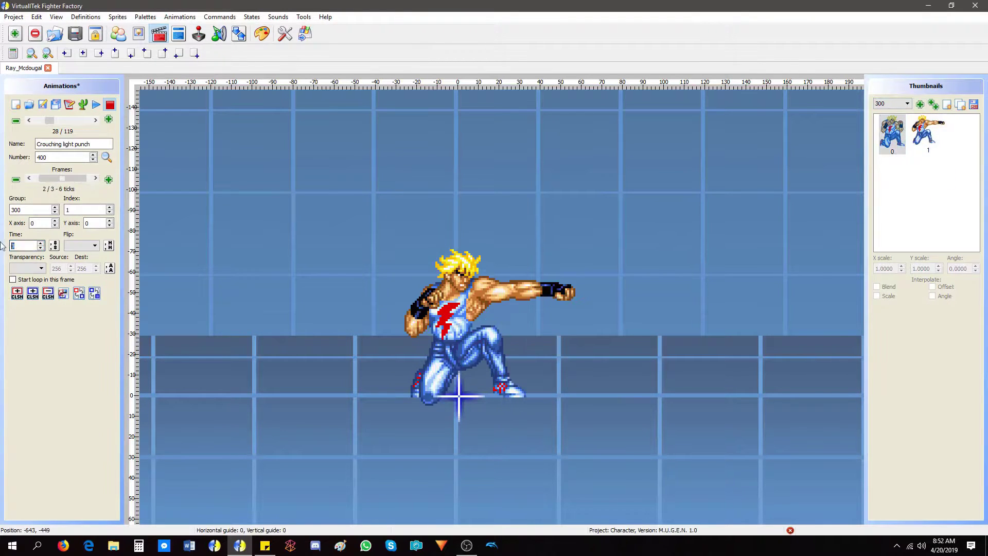
Replace the old frames of Crouching strong punch with sprites from group 310
{"action": "left_click", "coordinate": [96, 120]}
{"action": "left_click", "coordinate": [907, 103]}
{"action": "scroll", "coordinate": [897, 126], "scroll_direction": "down", "scroll_amount": 1}
{"action": "left_click", "coordinate": [888, 160]}
{"action": "left_click", "coordinate": [28, 121]}
{"action": "left_click", "coordinate": [95, 121]}
{"action": "left_click", "coordinate": [16, 180]}
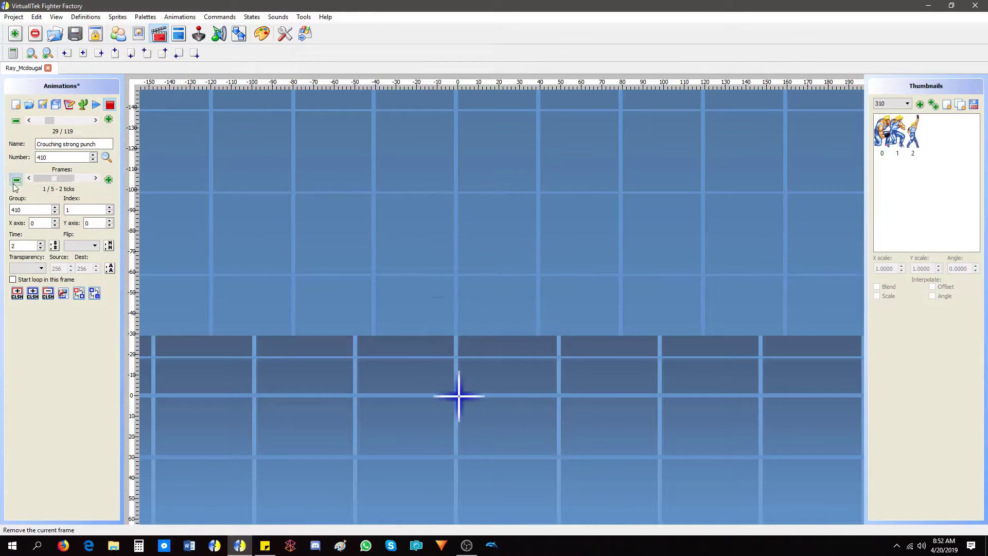
{"action": "left_click", "coordinate": [921, 105]}
{"action": "left_click", "coordinate": [898, 133]}
{"action": "left_click", "coordinate": [920, 105]}
{"action": "left_click", "coordinate": [882, 133]}
{"action": "left_click", "coordinate": [921, 104]}
End Crouching strong punch with group 300 sprite 0 and set the frame time to 4 ticks
{"action": "scroll", "coordinate": [893, 104], "scroll_direction": "up", "scroll_amount": 1}
{"action": "left_click", "coordinate": [893, 132]}
{"action": "left_click", "coordinate": [920, 104]}
{"action": "scroll", "coordinate": [61, 180], "scroll_direction": "up", "scroll_amount": 5}
{"action": "double_click", "coordinate": [21, 246]}
{"action": "type", "text": "4"}
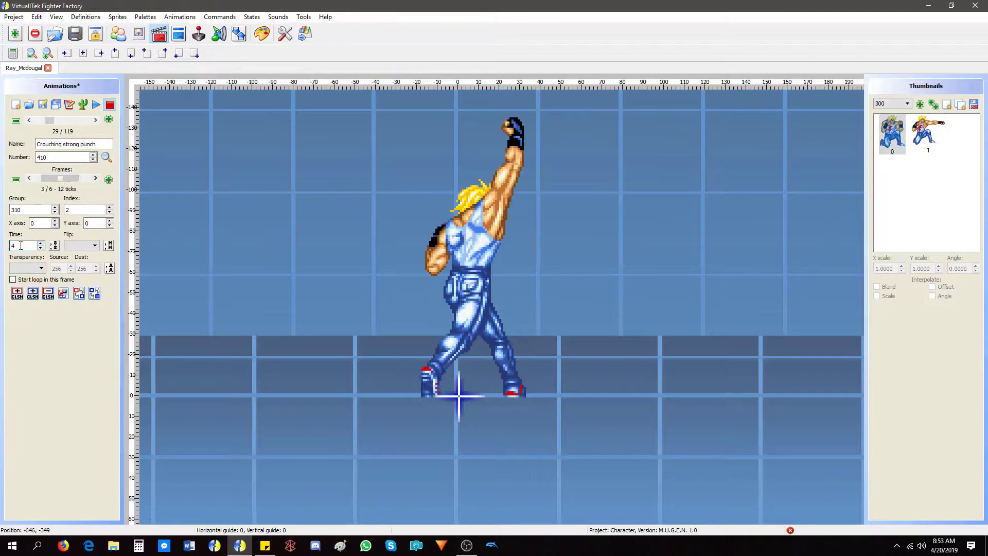
Replace the crouching light kick's frames with its own sprites and build Crouching Strong Kick from group 340 sprites
{"action": "left_click", "coordinate": [96, 120]}
{"action": "scroll", "coordinate": [893, 104], "scroll_direction": "down", "scroll_amount": 3}
{"action": "left_click", "coordinate": [15, 179]}
{"action": "left_click", "coordinate": [920, 105]}
{"action": "left_click", "coordinate": [928, 131]}
{"action": "left_click", "coordinate": [921, 105]}
{"action": "left_click", "coordinate": [893, 132]}
{"action": "left_click", "coordinate": [96, 120]}
{"action": "left_click_drag", "start_coordinate": [53, 178], "coordinate": [64, 179]}
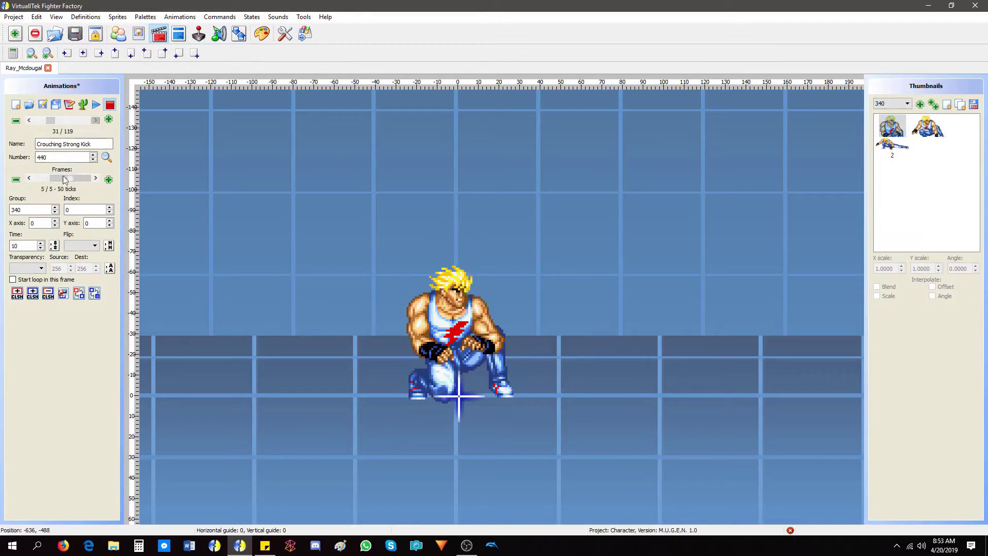
Build Jump light punch from group 400 sprites with a closing group 40 sprite, at 4 ticks
{"action": "left_click", "coordinate": [95, 120]}
{"action": "scroll", "coordinate": [947, 187], "scroll_direction": "down", "scroll_amount": 4}
{"action": "scroll", "coordinate": [947, 187], "scroll_direction": "up", "scroll_amount": 3}
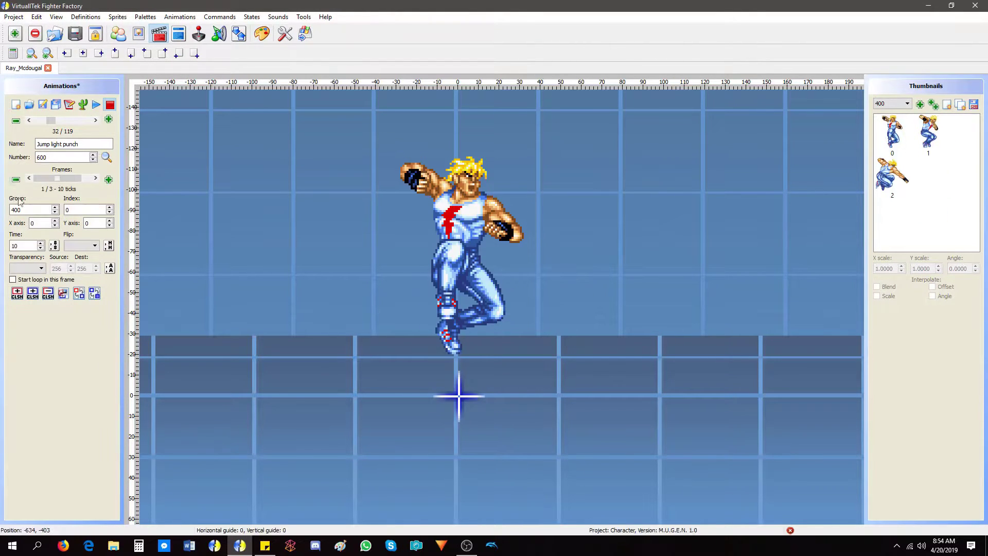
{"action": "left_click", "coordinate": [108, 179]}
{"action": "scroll", "coordinate": [922, 173], "scroll_direction": "up", "scroll_amount": 2}
{"action": "left_click", "coordinate": [941, 134]}
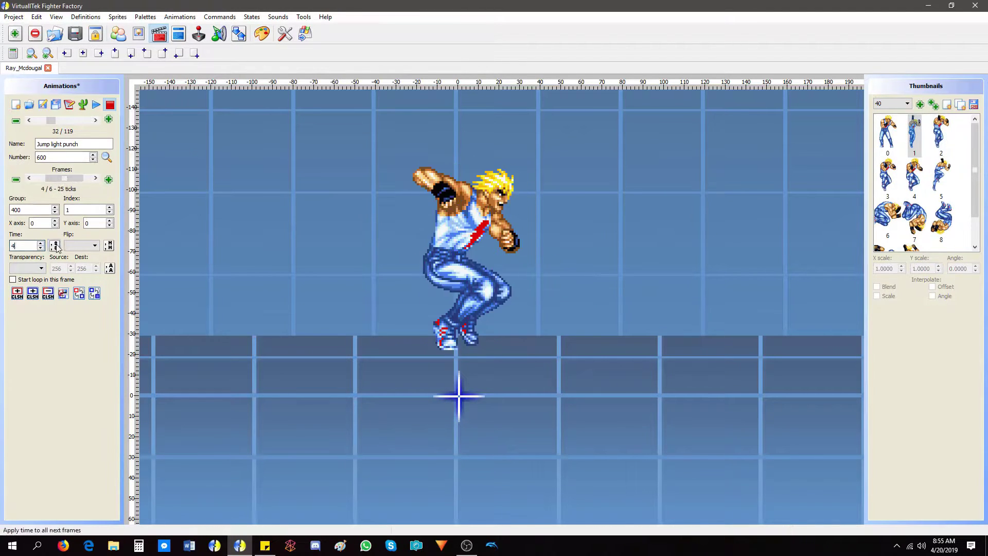
Set the frame time of Jump strong punch to 5 ticks and remove the old frame from Jump light kick
{"action": "key", "text": "Page_Down"}
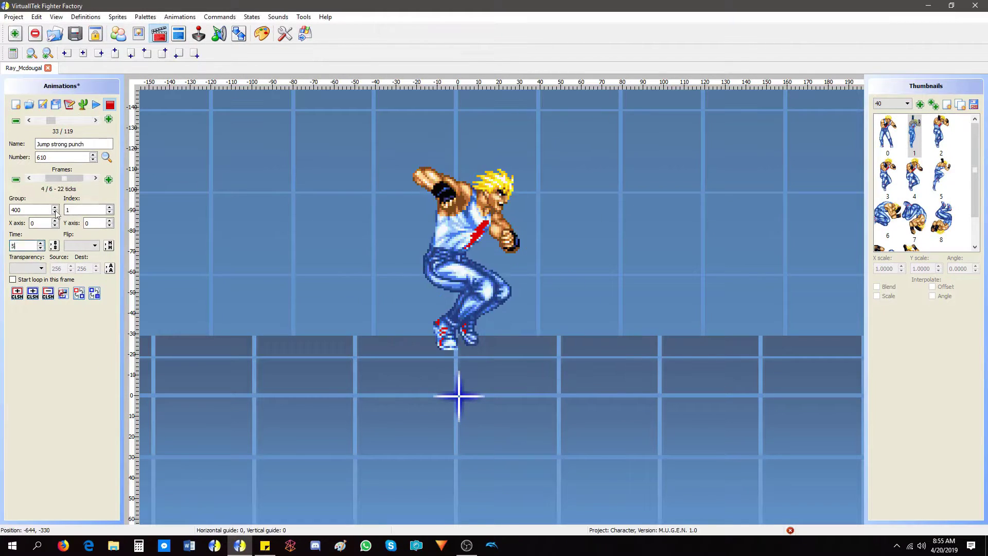
{"action": "key", "text": "Page_Down"}
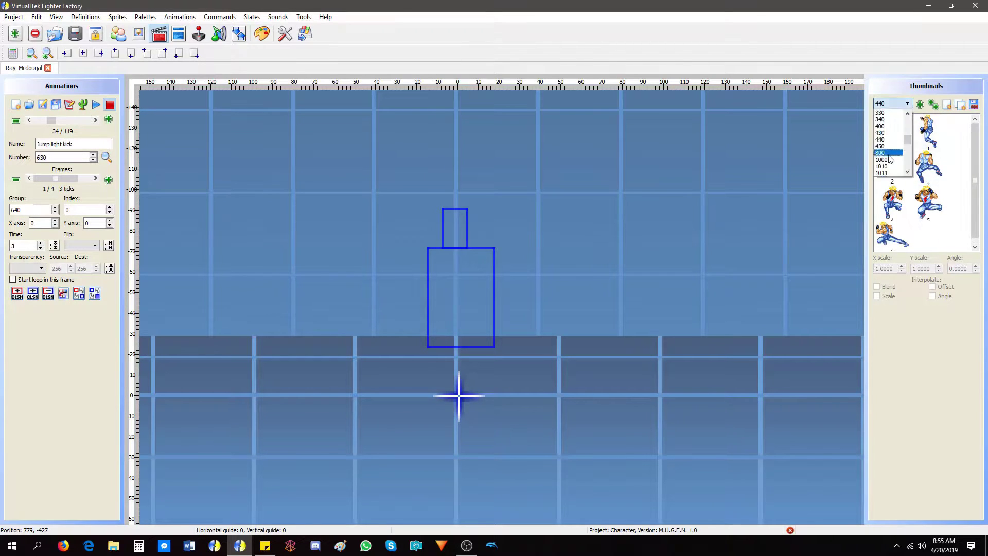
{"action": "left_click", "coordinate": [16, 181]}
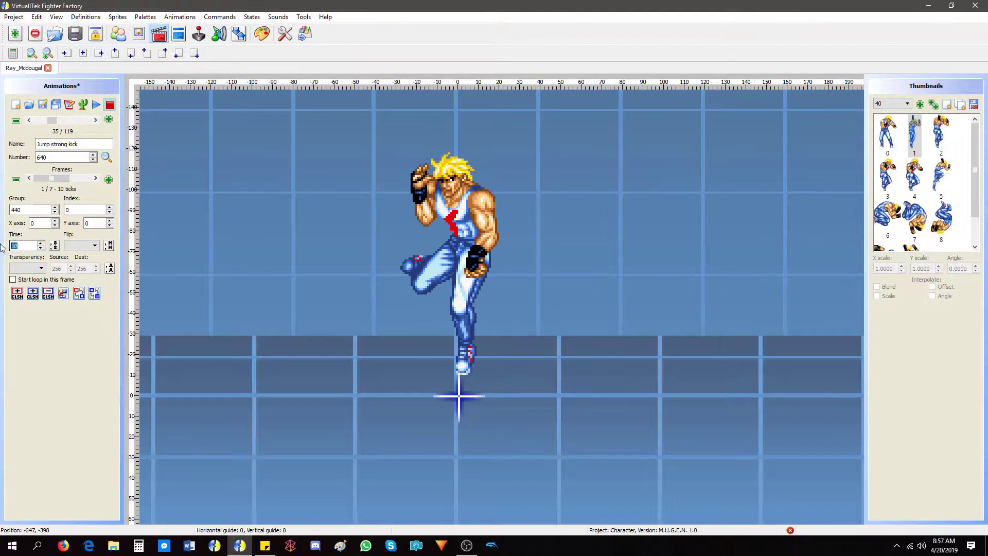
Create animation 635 named Neutral from group 450 sprites at 3 ticks and preview its playback
{"action": "left_click", "coordinate": [29, 120]}
{"action": "left_click", "coordinate": [109, 119]}
{"action": "type", "text": "635"}
{"action": "left_click", "coordinate": [73, 144]}
{"action": "type", "text": "Neutral"}
{"action": "left_click", "coordinate": [908, 104]}
{"action": "left_click", "coordinate": [889, 161]}
{"action": "left_click", "coordinate": [920, 106]}
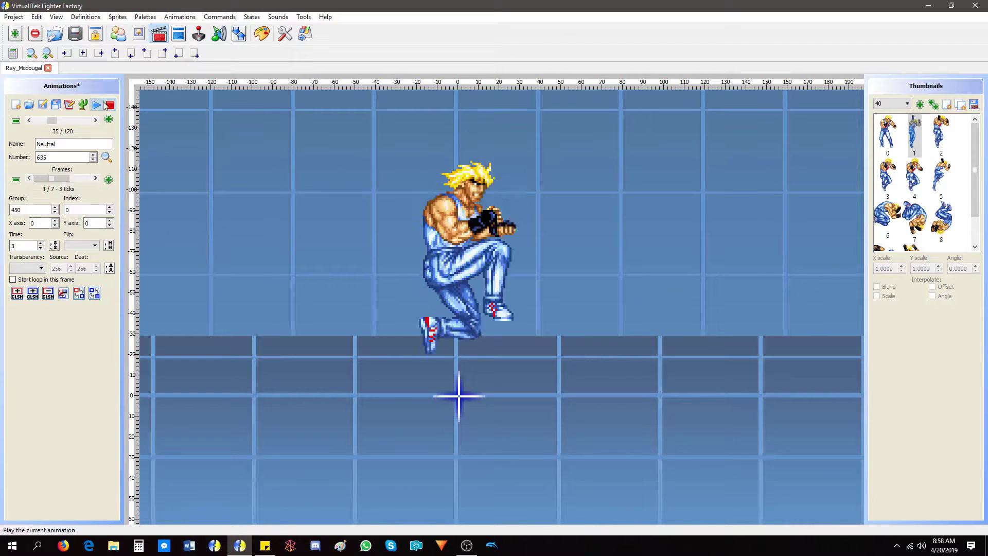
{"action": "left_click", "coordinate": [104, 105]}
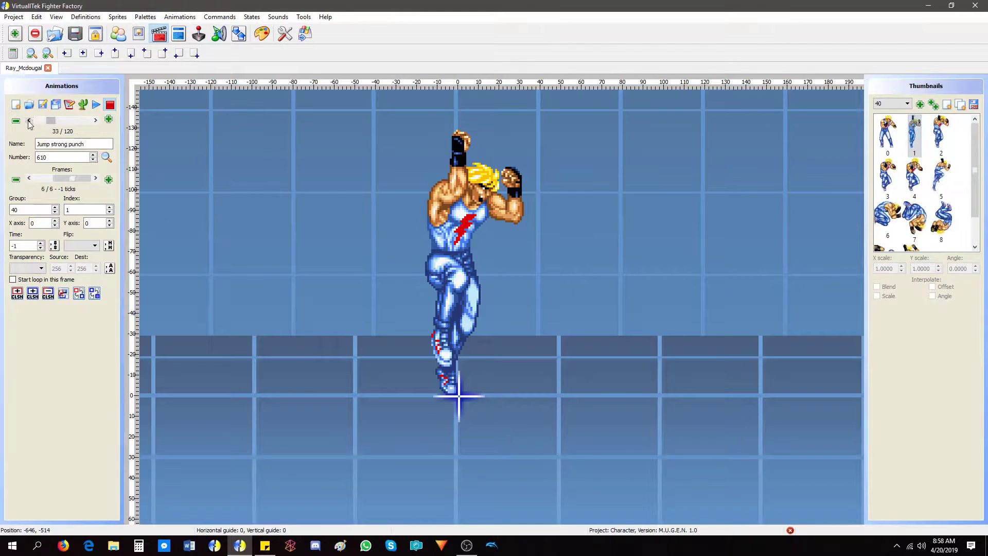
Replace the old frames of Kung Fu Throw with group 800 sprites at 5 ticks and preview the playback
{"action": "left_click", "coordinate": [30, 121]}
{"action": "scroll", "coordinate": [893, 104], "scroll_direction": "down", "scroll_amount": 10}
{"action": "left_click", "coordinate": [96, 120]}
{"action": "left_click", "coordinate": [16, 180]}
{"action": "left_click", "coordinate": [16, 180]}
{"action": "left_click", "coordinate": [16, 179]}
{"action": "left_click", "coordinate": [16, 179]}
{"action": "left_click", "coordinate": [16, 180]}
{"action": "left_click", "coordinate": [96, 105]}
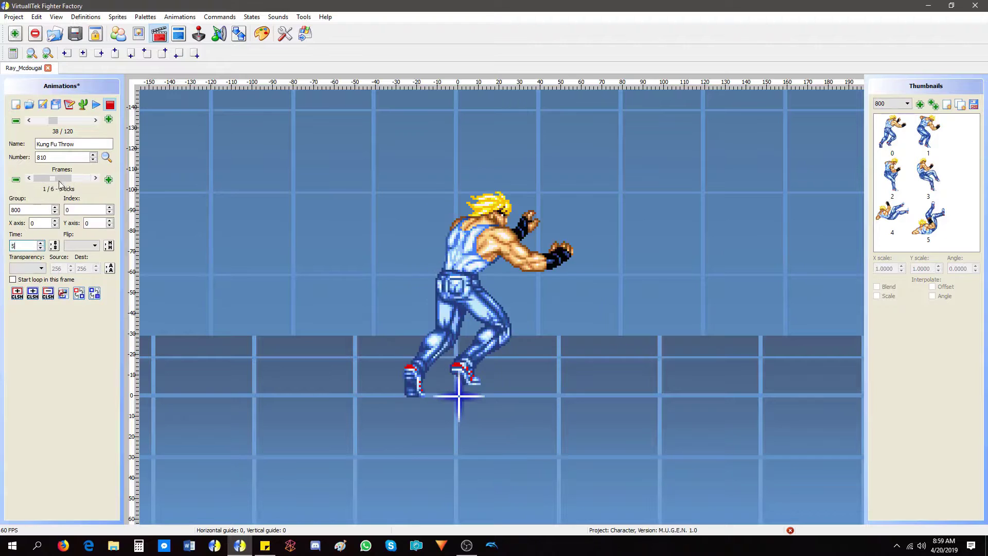
Find somersault sprites in the sprite groups and add four of them as recovery frames of Kung Fu Throw
{"action": "left_click", "coordinate": [907, 103]}
{"action": "left_click", "coordinate": [936, 175]}
{"action": "scroll", "coordinate": [926, 186], "scroll_direction": "up", "scroll_amount": 4}
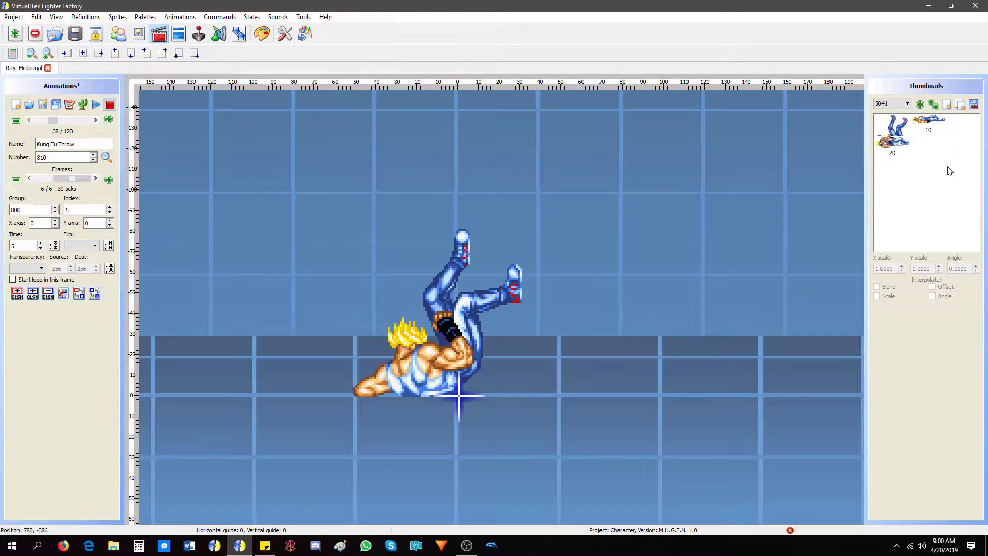
{"action": "scroll", "coordinate": [928, 186], "scroll_direction": "up", "scroll_amount": 10}
{"action": "left_click", "coordinate": [907, 104]}
{"action": "left_click", "coordinate": [886, 140]}
{"action": "scroll", "coordinate": [929, 214], "scroll_direction": "down", "scroll_amount": 2}
{"action": "left_click", "coordinate": [942, 185]}
{"action": "left_click", "coordinate": [921, 104]}
{"action": "left_click", "coordinate": [915, 184]}
{"action": "left_click", "coordinate": [920, 104]}
{"action": "left_click", "coordinate": [888, 181]}
{"action": "left_click", "coordinate": [921, 104]}
{"action": "left_click", "coordinate": [941, 140]}
{"action": "left_click", "coordinate": [920, 104]}
Play the extended Kung Fu Throw animation from its early frames to check the motion
{"action": "left_click_drag", "start_coordinate": [76, 178], "coordinate": [48, 180]}
{"action": "left_click", "coordinate": [96, 104]}
{"action": "left_click", "coordinate": [111, 105]}
Add a closing frame to the Light Kung Fu Palm animation and preview its playback
{"action": "left_click", "coordinate": [95, 120]}
{"action": "left_click", "coordinate": [95, 120]}
{"action": "left_click_drag", "start_coordinate": [48, 178], "coordinate": [82, 180]}
{"action": "left_click", "coordinate": [907, 103]}
{"action": "left_click", "coordinate": [886, 147]}
{"action": "left_click", "coordinate": [886, 135]}
{"action": "left_click", "coordinate": [921, 104]}
{"action": "left_click", "coordinate": [907, 103]}
{"action": "left_click", "coordinate": [886, 114]}
{"action": "left_click", "coordinate": [97, 105]}
Create animation 1010 and fill it with all sprites of group 1010 at 2 ticks
{"action": "left_click", "coordinate": [108, 119]}
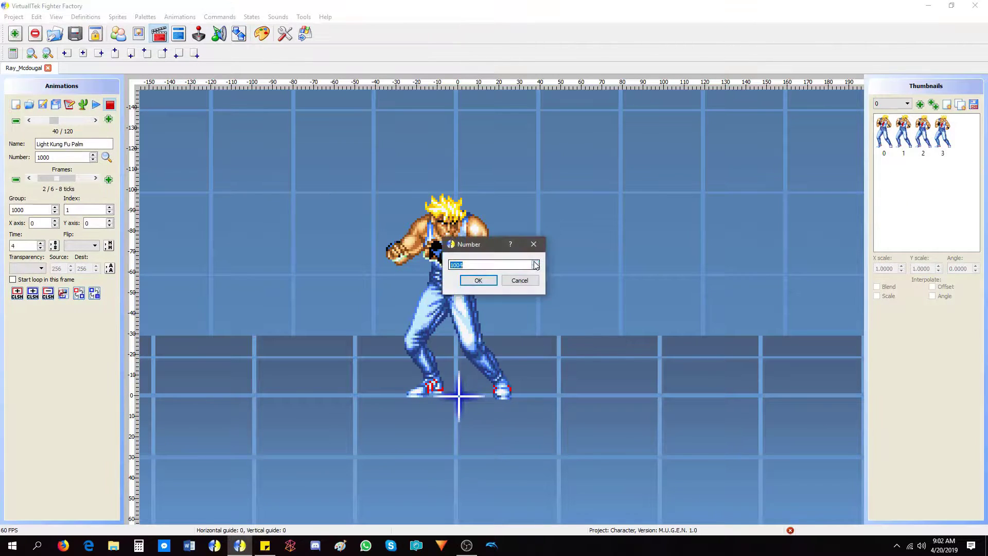
{"action": "type", "text": "1010"}
{"action": "key", "text": "Return"}
{"action": "left_click", "coordinate": [16, 180]}
{"action": "key", "text": "Return"}
{"action": "left_click", "coordinate": [907, 103]}
{"action": "left_click", "coordinate": [887, 155]}
{"action": "left_click", "coordinate": [934, 104]}
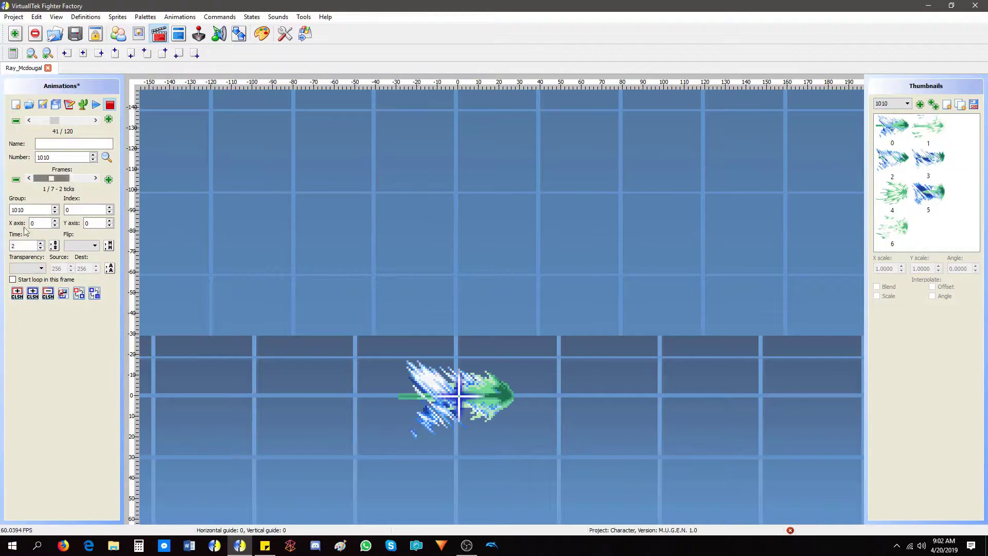
Create animation 1011 and fill it with all sprites of group 1011 at 2 ticks
{"action": "left_click", "coordinate": [109, 119]}
{"action": "key", "text": "Return"}
{"action": "left_click", "coordinate": [17, 179]}
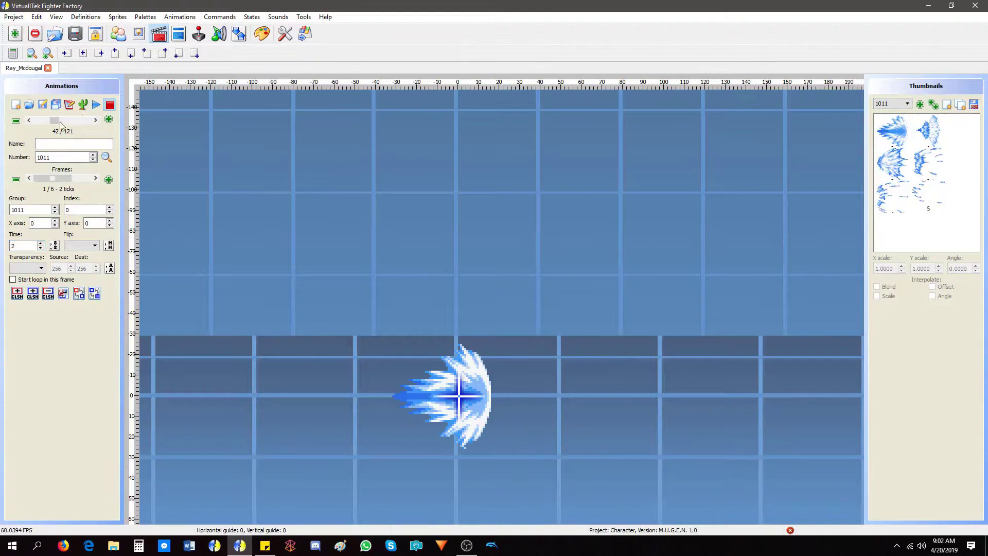
Delete the leftover old animations that follow animation 1011
{"action": "left_click", "coordinate": [16, 121]}
{"action": "left_click", "coordinate": [16, 121]}
{"action": "left_click", "coordinate": [16, 121]}
{"action": "key", "text": "Return"}
Try a closing frame from another sprite group in animation 1200 and remove the extra frames
{"action": "left_click", "coordinate": [95, 178]}
{"action": "left_click", "coordinate": [95, 178]}
{"action": "left_click", "coordinate": [95, 178]}
{"action": "left_click", "coordinate": [907, 104]}
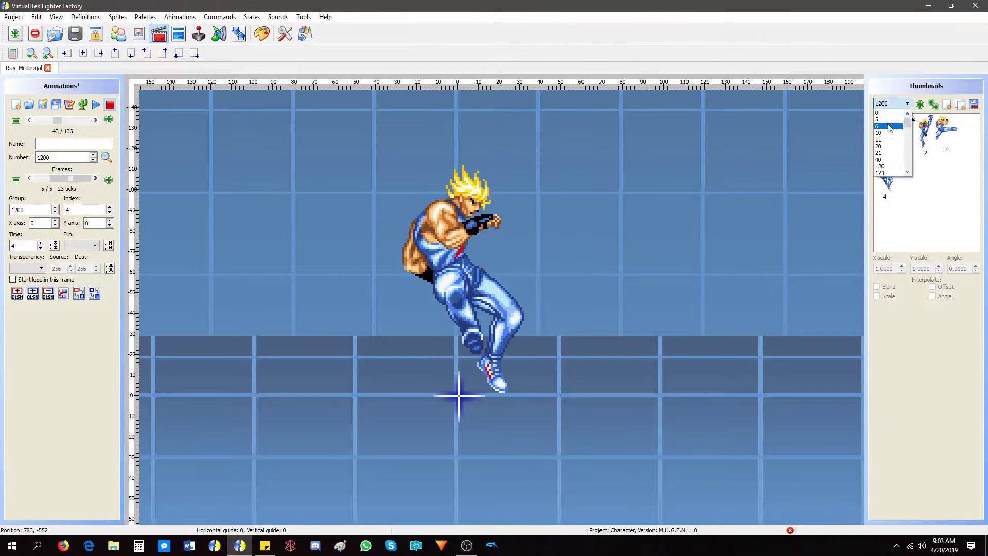
{"action": "left_click", "coordinate": [891, 132]}
{"action": "double_click", "coordinate": [915, 131]}
{"action": "left_click", "coordinate": [19, 180]}
{"action": "left_click", "coordinate": [19, 180]}
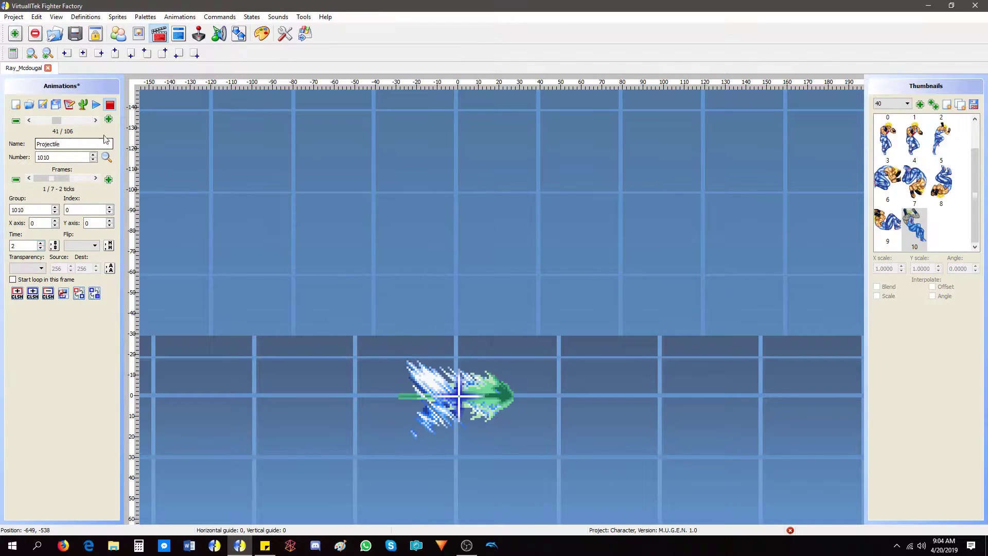
Name the effect animation that belongs to Special 2 "Effect"
{"action": "double_click", "coordinate": [96, 122]}
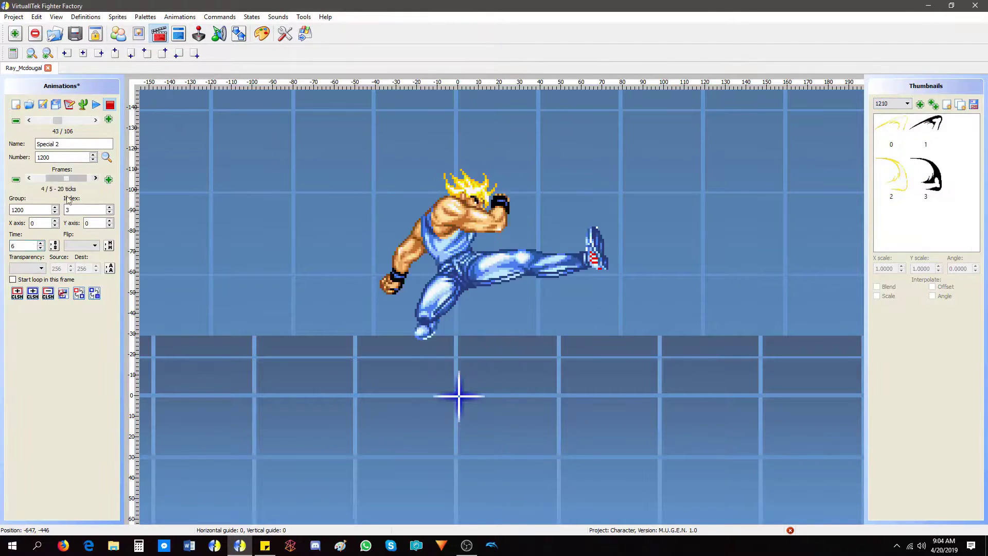
{"action": "key", "text": "Tab"}
{"action": "type", "text": "Effect"}
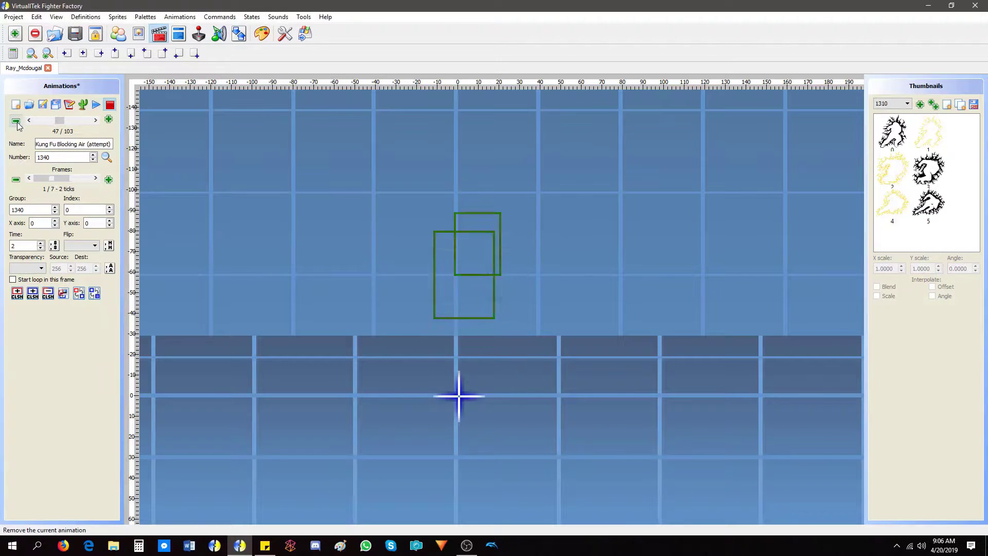
Set the sprite group of Hit back while guarding (air) to 122 and go on to the Air Recover animation
{"action": "left_click_drag", "start_coordinate": [60, 120], "coordinate": [76, 136]}
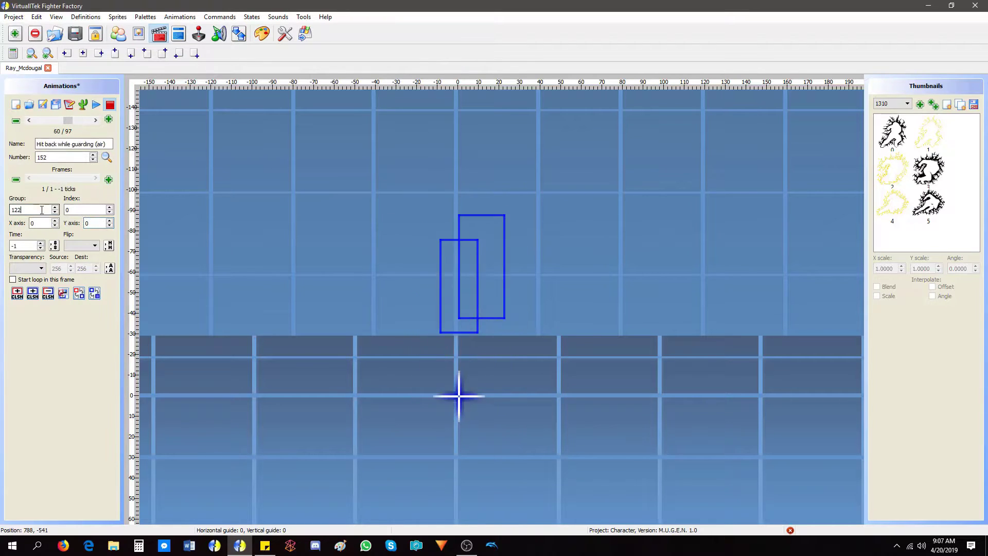
{"action": "left_click", "coordinate": [96, 120]}
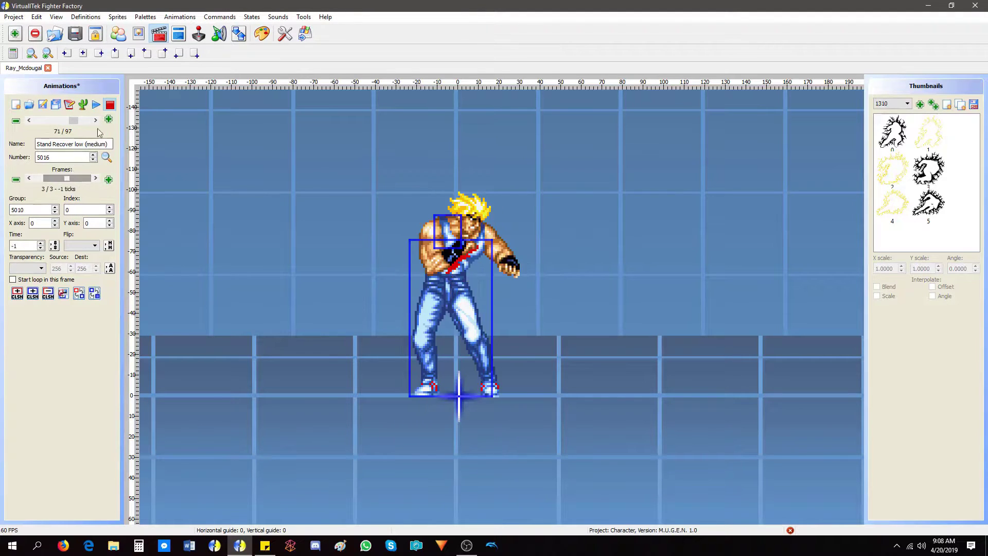
{"action": "left_click", "coordinate": [95, 120]}
{"action": "left_click", "coordinate": [95, 120]}
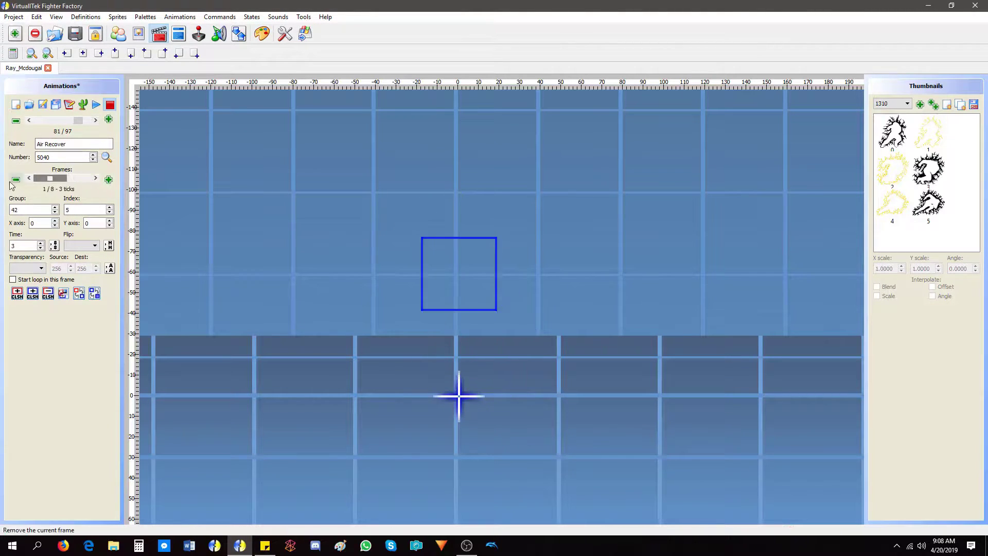
Rebuild the Air Recover animation 5040 with group 40 sprites, ending with sprite 1
{"action": "left_click", "coordinate": [908, 104]}
{"action": "left_click", "coordinate": [889, 154]}
{"action": "left_click", "coordinate": [921, 105]}
{"action": "scroll", "coordinate": [915, 185], "scroll_direction": "up", "scroll_amount": 3}
{"action": "left_click", "coordinate": [941, 133]}
{"action": "left_click", "coordinate": [914, 133]}
{"action": "left_click", "coordinate": [921, 104]}
{"action": "left_click", "coordinate": [69, 104]}
{"action": "left_click", "coordinate": [569, 348]}
{"action": "left_click", "coordinate": [96, 120]}
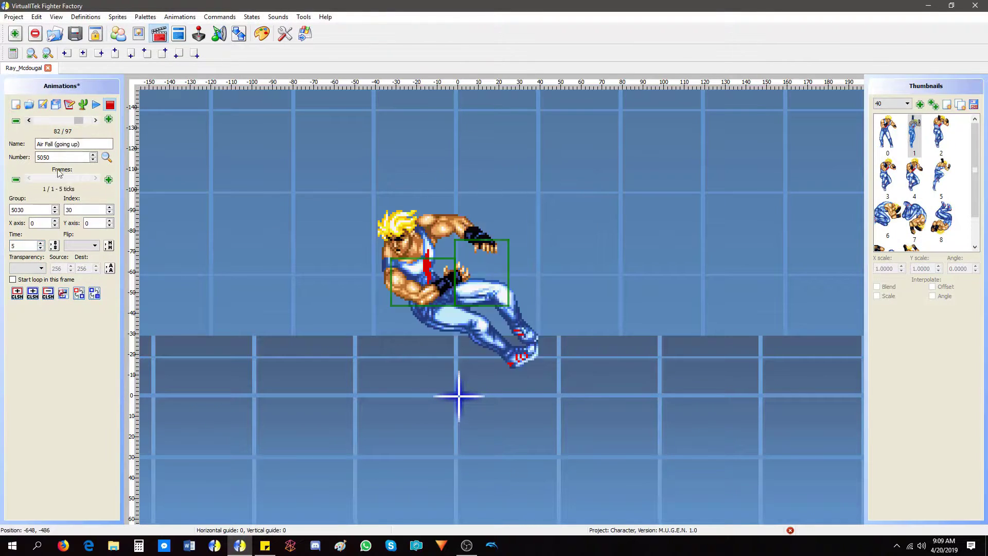
Review the animations that follow Air Fall (going up) to find the ones still needing their own frames
{"action": "left_click", "coordinate": [96, 120]}
{"action": "left_click", "coordinate": [96, 178]}
{"action": "left_click", "coordinate": [94, 120]}
{"action": "left_click", "coordinate": [95, 120]}
{"action": "left_click", "coordinate": [94, 120]}
{"action": "left_click", "coordinate": [94, 120]}
{"action": "left_click", "coordinate": [94, 120]}
{"action": "left_click", "coordinate": [94, 120]}
{"action": "left_click", "coordinate": [95, 121]}
{"action": "left_click", "coordinate": [95, 121]}
Replace the text definition of an animation late in the list with the copied definition of the animation before it
{"action": "left_click", "coordinate": [69, 104]}
{"action": "left_click", "coordinate": [95, 121]}
{"action": "left_click", "coordinate": [69, 105]}
{"action": "key", "text": "ctrl+a"}
{"action": "key", "text": "ctrl+v"}
{"action": "left_click", "coordinate": [569, 349]}
Build the empty Dizzy animation 5300 from group 5000 sprites with a frame time of 10 and play it
{"action": "left_click", "coordinate": [95, 120]}
{"action": "left_click", "coordinate": [907, 103]}
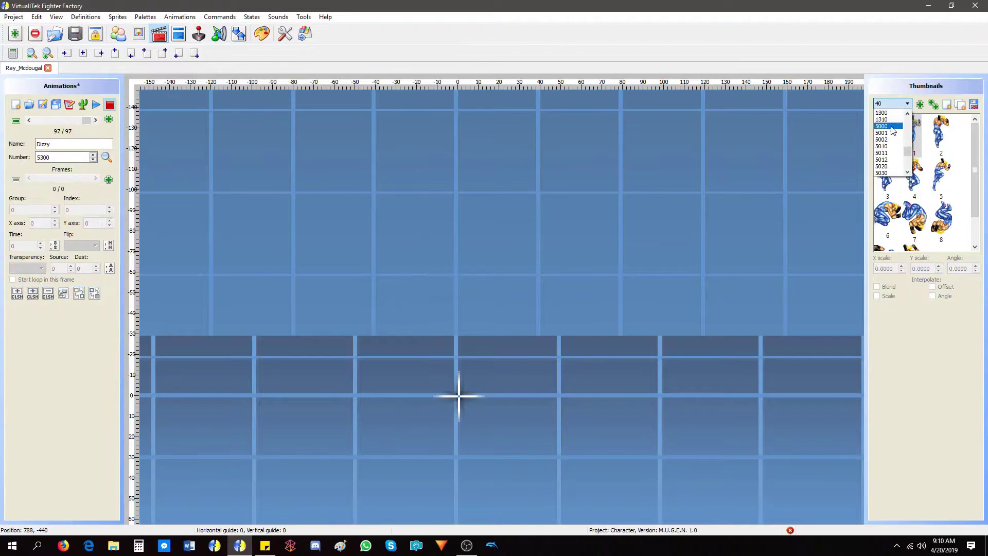
{"action": "left_click", "coordinate": [908, 151]}
{"action": "left_click", "coordinate": [910, 133]}
{"action": "left_click", "coordinate": [920, 104]}
{"action": "left_click", "coordinate": [920, 104]}
{"action": "left_click", "coordinate": [920, 105]}
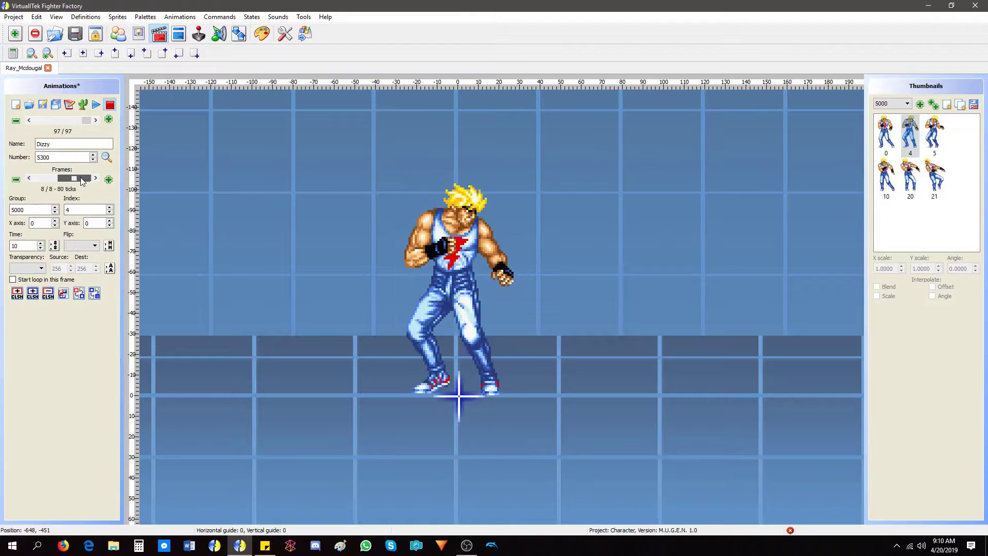
{"action": "left_click", "coordinate": [96, 105]}
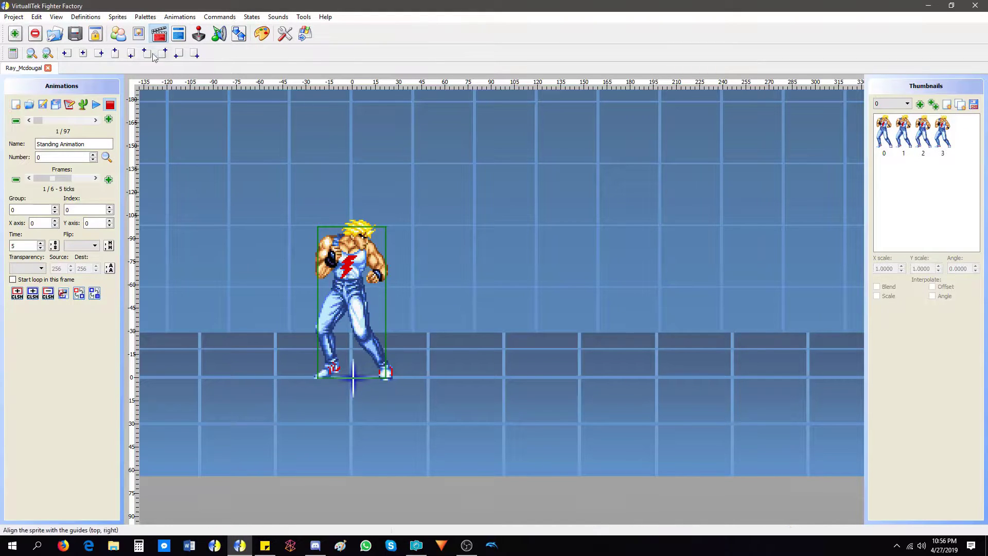
Examine how the group 5120 sprites near the end of the sprite list line up with each other on the axis
{"action": "left_click", "coordinate": [138, 34]}
{"action": "left_click_drag", "start_coordinate": [22, 135], "coordinate": [103, 144]}
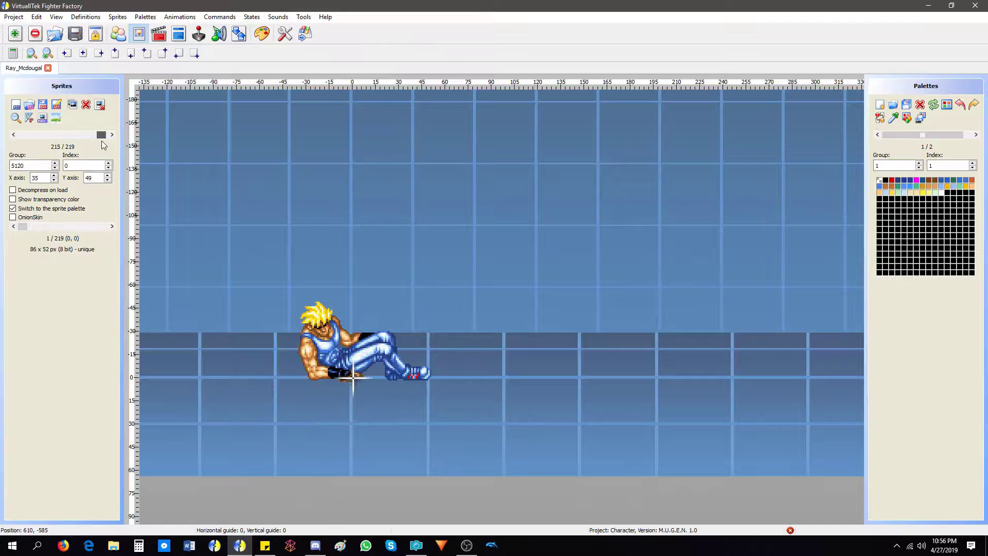
{"action": "scroll", "coordinate": [368, 340], "scroll_direction": "down", "scroll_amount": 3}
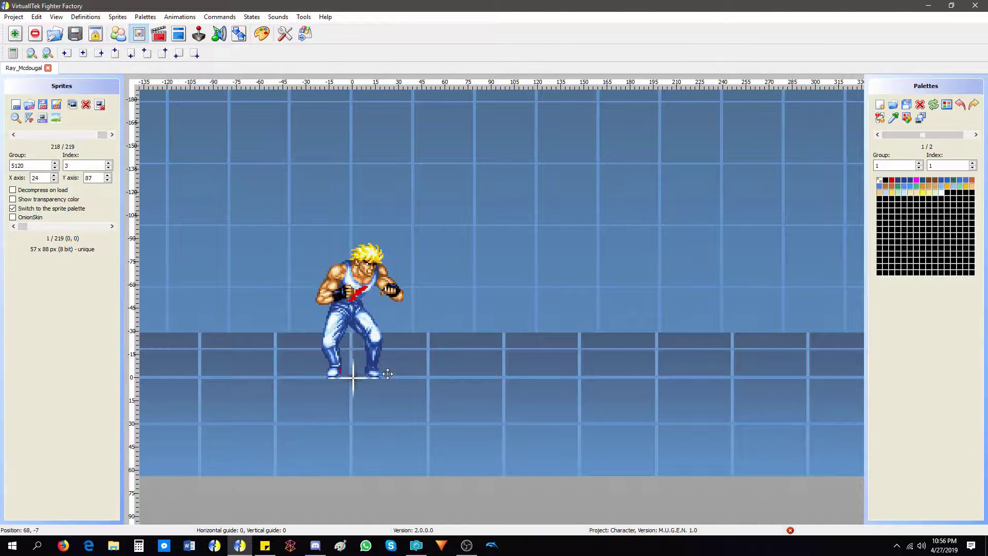
{"action": "scroll", "coordinate": [387, 374], "scroll_direction": "up", "scroll_amount": 5}
{"action": "scroll", "coordinate": [387, 374], "scroll_direction": "down", "scroll_amount": 5}
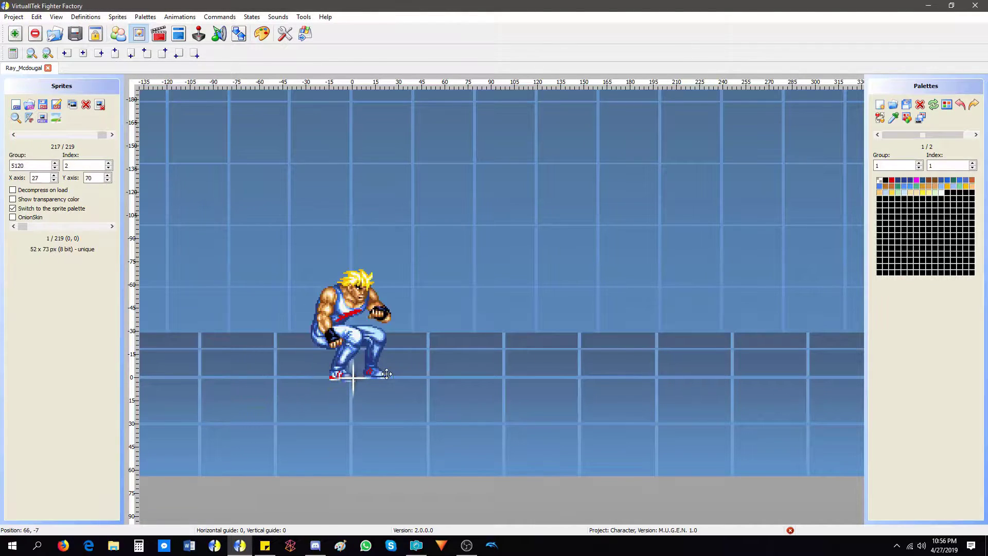
{"action": "scroll", "coordinate": [387, 374], "scroll_direction": "up", "scroll_amount": 3}
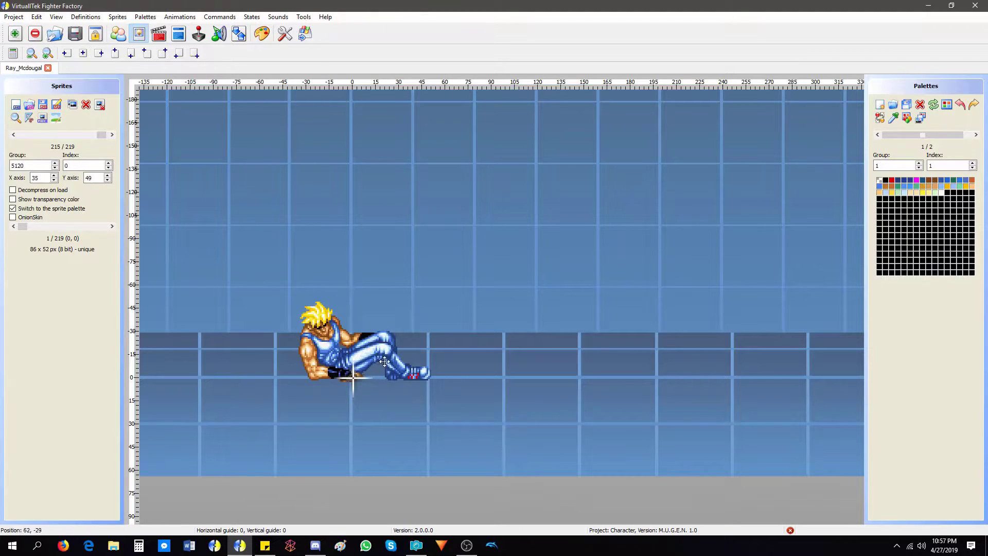
{"action": "scroll", "coordinate": [208, 230], "scroll_direction": "up", "scroll_amount": 1}
{"action": "scroll", "coordinate": [290, 293], "scroll_direction": "down", "scroll_amount": 1}
{"action": "scroll", "coordinate": [101, 135], "scroll_direction": "down", "scroll_amount": 1}
{"action": "scroll", "coordinate": [783, 241], "scroll_direction": "down", "scroll_amount": 1}
{"action": "scroll", "coordinate": [908, 255], "scroll_direction": "up", "scroll_amount": 1}
{"action": "scroll", "coordinate": [921, 163], "scroll_direction": "up", "scroll_amount": 1}
{"action": "scroll", "coordinate": [535, 177], "scroll_direction": "down", "scroll_amount": 2}
{"action": "scroll", "coordinate": [536, 177], "scroll_direction": "up", "scroll_amount": 1}
{"action": "scroll", "coordinate": [536, 177], "scroll_direction": "down", "scroll_amount": 1}
{"action": "scroll", "coordinate": [536, 177], "scroll_direction": "up", "scroll_amount": 1}
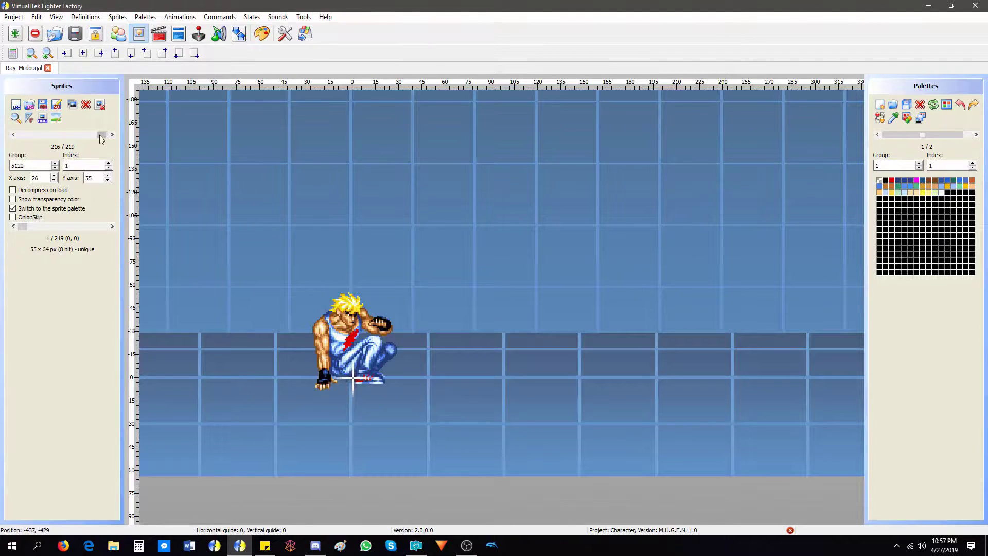
{"action": "left_click_drag", "start_coordinate": [102, 136], "coordinate": [14, 137]}
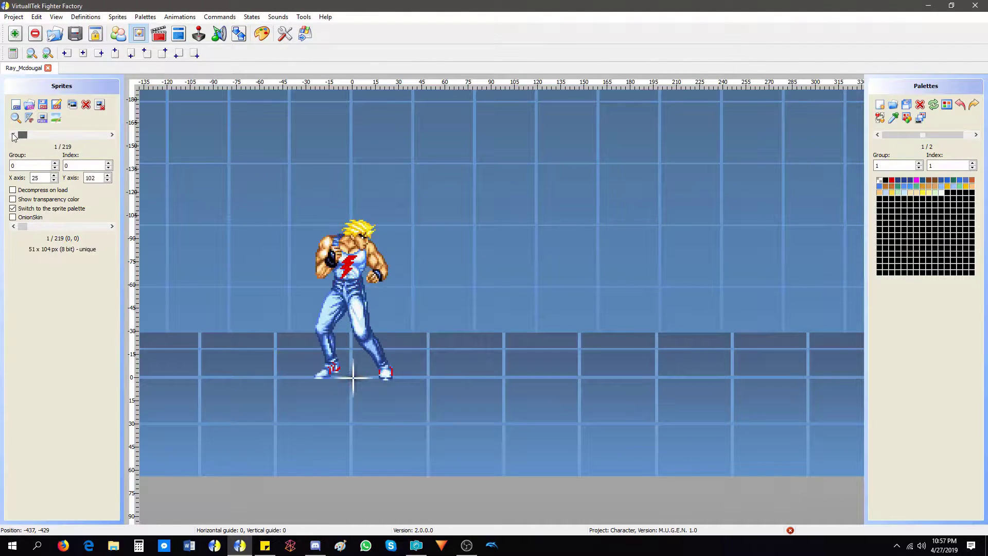
Review the character's animations one after another, from Standing Animation through Hop backwards to Jump light kick
{"action": "left_click", "coordinate": [157, 36]}
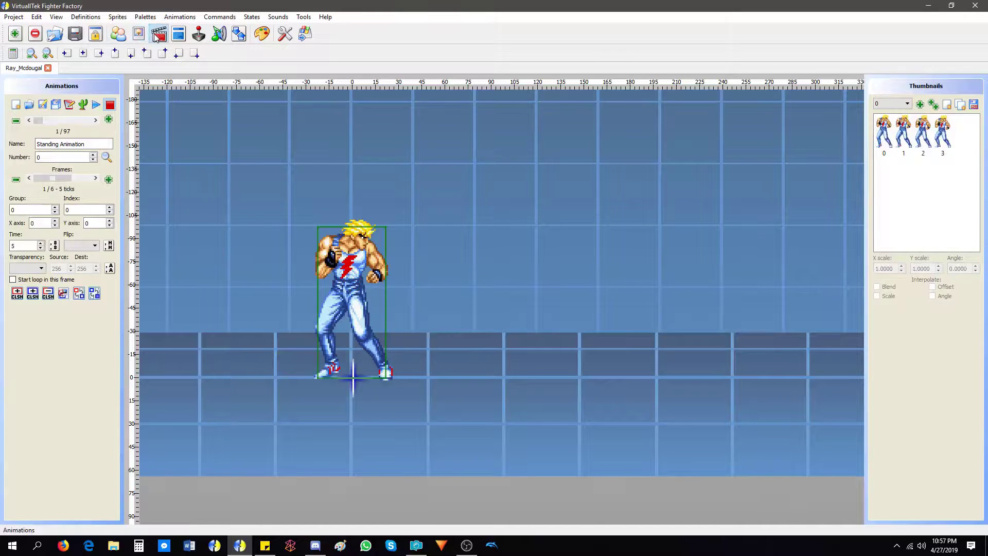
{"action": "left_click_drag", "start_coordinate": [40, 122], "coordinate": [43, 123]}
{"action": "key", "text": "Right"}
{"action": "key", "text": "Right"}
{"action": "key", "text": "Right"}
{"action": "key", "text": "Right"}
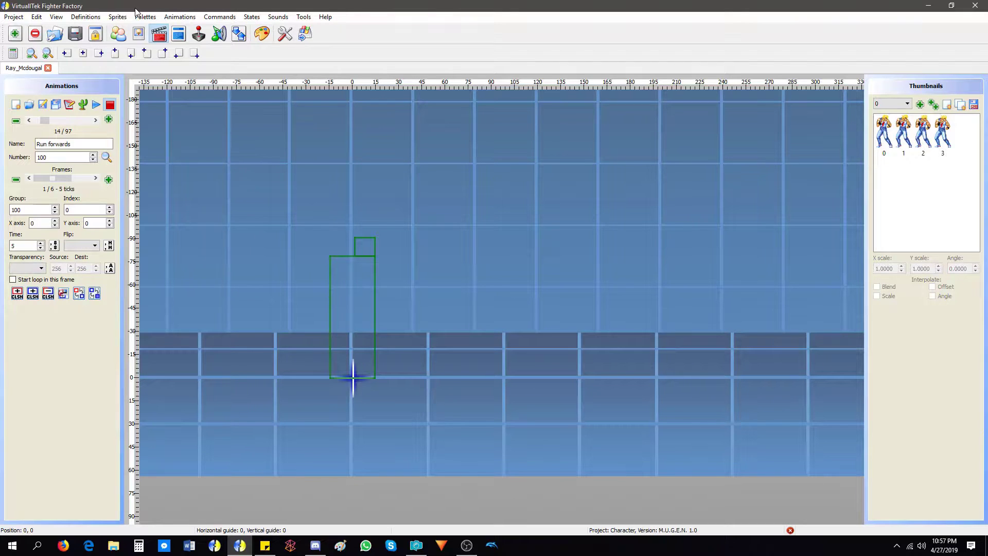
{"action": "key", "text": "Right"}
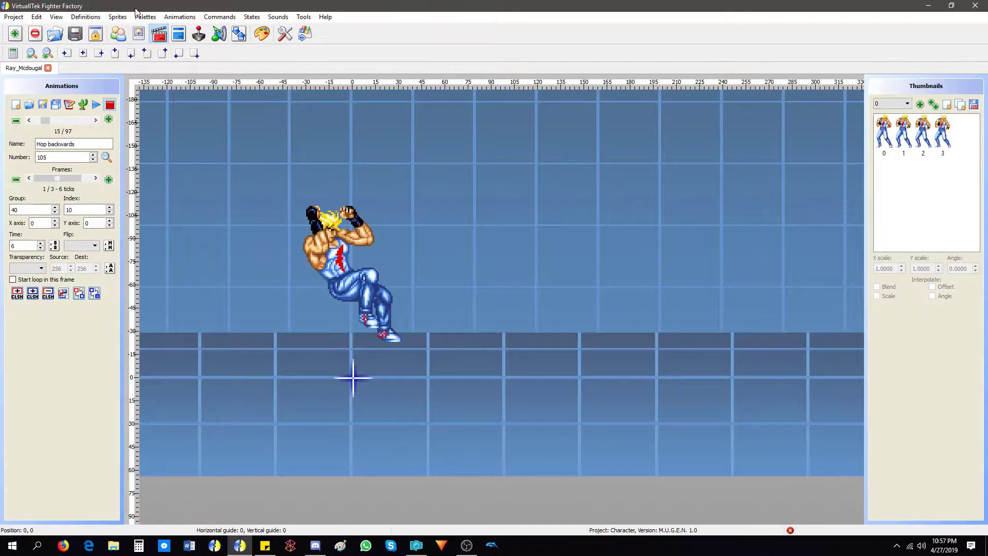
{"action": "left_click", "coordinate": [95, 122]}
{"action": "left_click", "coordinate": [96, 122]}
{"action": "left_click", "coordinate": [95, 122]}
{"action": "left_click", "coordinate": [95, 121]}
{"action": "left_click", "coordinate": [95, 121]}
{"action": "left_click", "coordinate": [96, 121]}
{"action": "left_click", "coordinate": [95, 122]}
{"action": "left_click", "coordinate": [95, 121]}
{"action": "left_click", "coordinate": [95, 121]}
{"action": "left_click", "coordinate": [95, 121]}
{"action": "left_click", "coordinate": [95, 121]}
{"action": "left_click", "coordinate": [95, 122]}
{"action": "left_click", "coordinate": [95, 121]}
{"action": "left_click", "coordinate": [95, 122]}
{"action": "left_click", "coordinate": [96, 122]}
{"action": "left_click", "coordinate": [95, 122]}
{"action": "left_click", "coordinate": [95, 121]}
{"action": "left_click", "coordinate": [95, 120]}
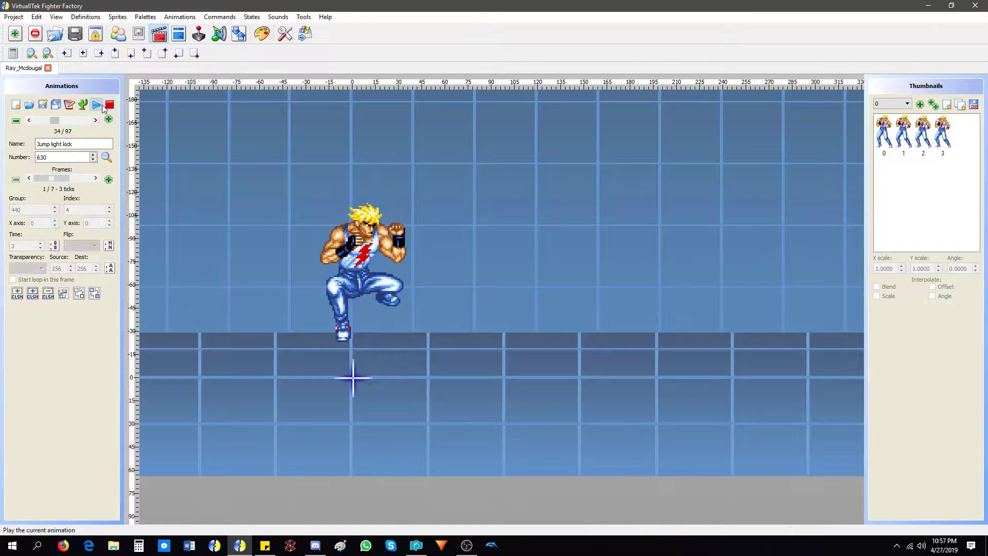
Review the animations from Kung Fu Throw Attempt through Special 1 and Hitsplash to Special 2, playing them along the way
{"action": "left_click", "coordinate": [96, 120]}
{"action": "left_click", "coordinate": [95, 120]}
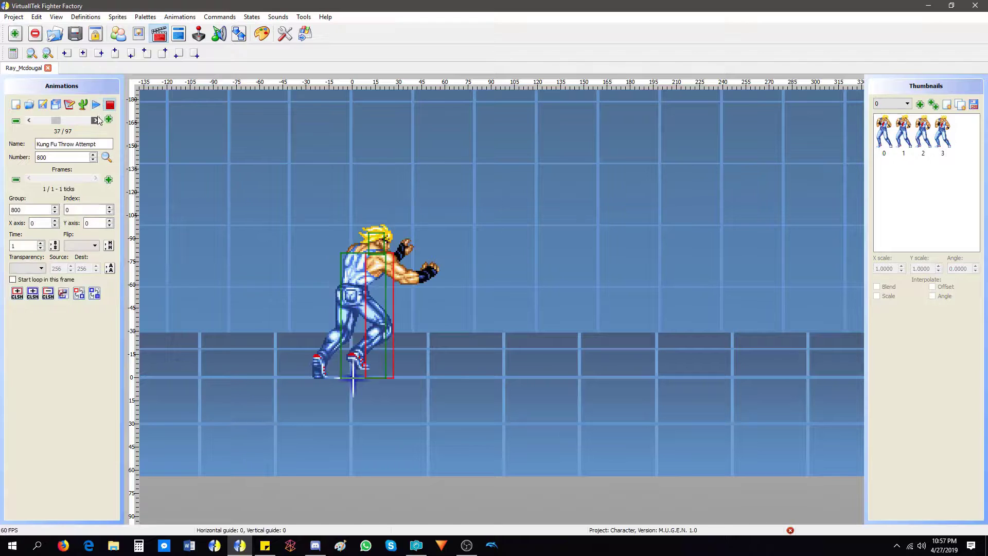
{"action": "left_click", "coordinate": [97, 106]}
{"action": "left_click", "coordinate": [96, 120]}
{"action": "left_click", "coordinate": [95, 120]}
{"action": "left_click", "coordinate": [107, 108]}
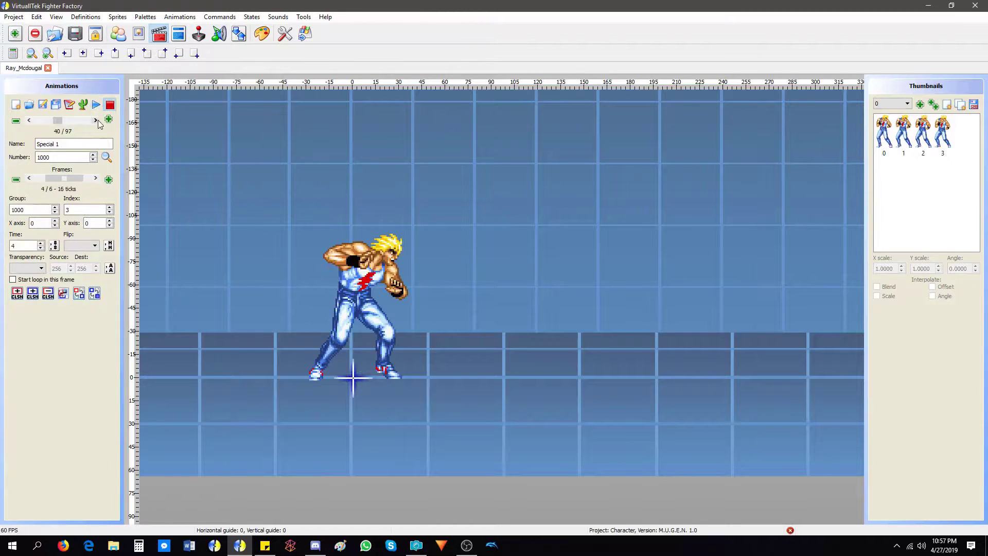
{"action": "left_click", "coordinate": [95, 120]}
{"action": "left_click", "coordinate": [96, 106]}
{"action": "left_click", "coordinate": [107, 105]}
{"action": "left_click", "coordinate": [95, 120]}
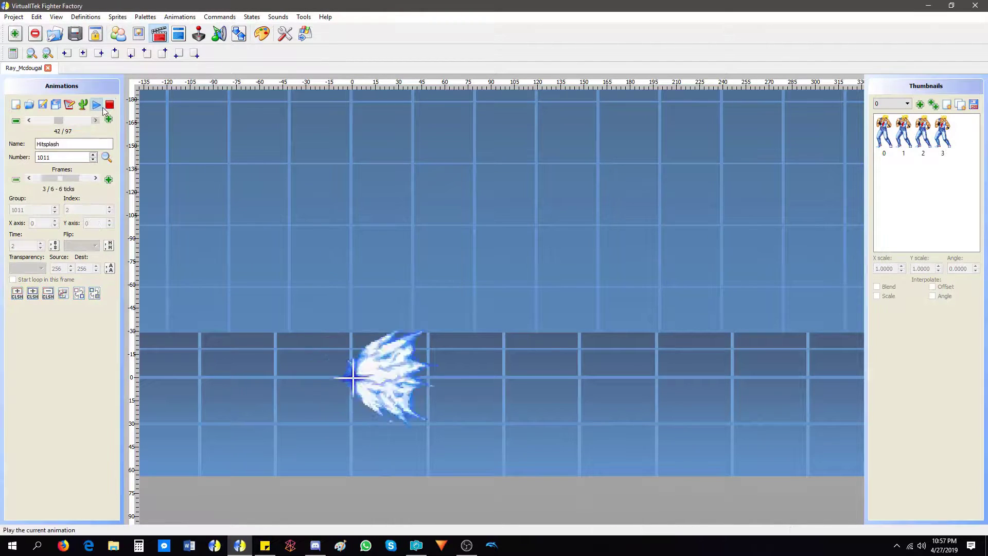
{"action": "left_click", "coordinate": [96, 120]}
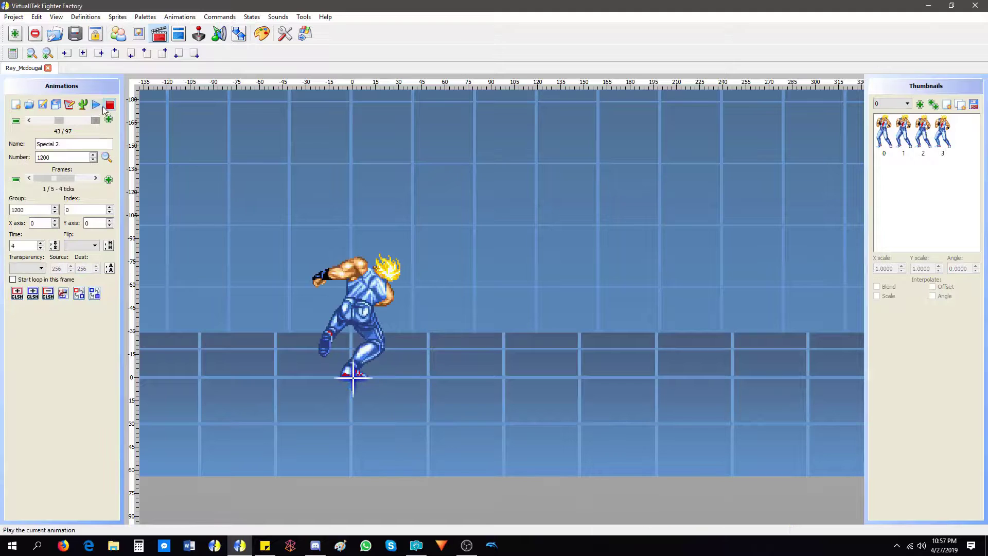
Fit Turning animation 5's body collision box around the torso and legs, about -19, -90 to 19, 0, without the old head box
{"action": "left_click_drag", "start_coordinate": [59, 119], "coordinate": [37, 120]}
{"action": "scroll", "coordinate": [282, 267], "scroll_direction": "up", "scroll_amount": 2}
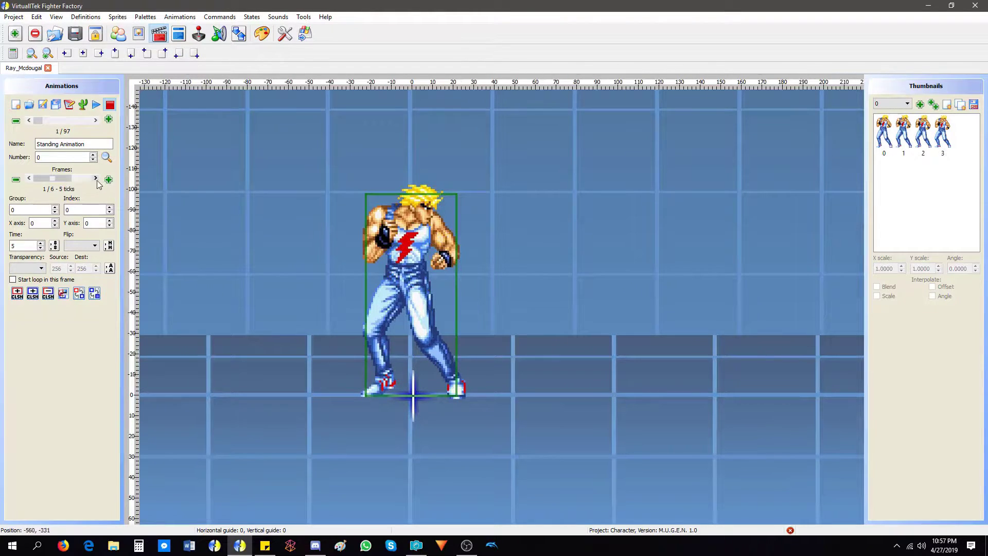
{"action": "left_click", "coordinate": [95, 121]}
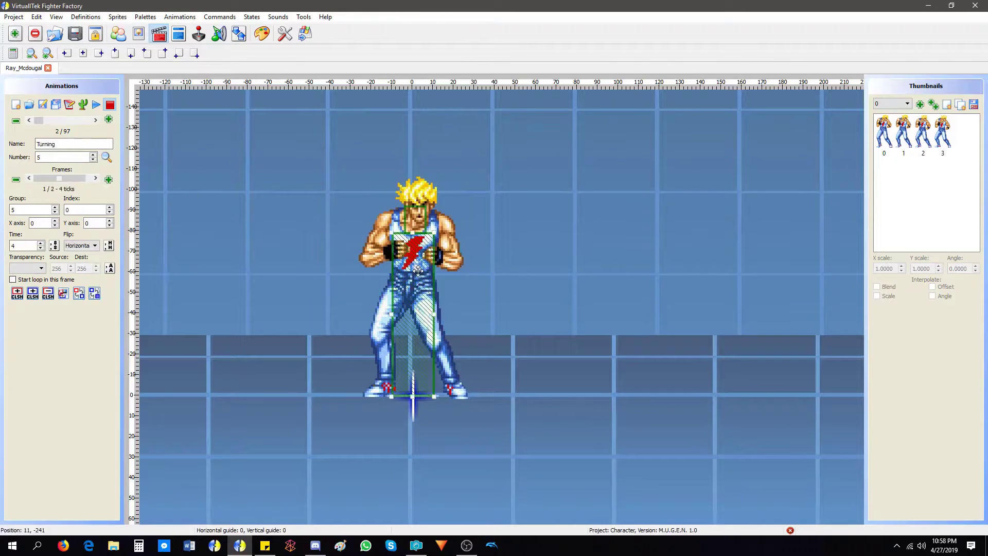
{"action": "left_click", "coordinate": [427, 242]}
{"action": "mouse_move", "coordinate": [431, 235]}
{"action": "left_mouse_down"}
{"action": "mouse_move", "coordinate": [470, 210]}
{"action": "mouse_move", "coordinate": [417, 235]}
{"action": "left_mouse_up"}
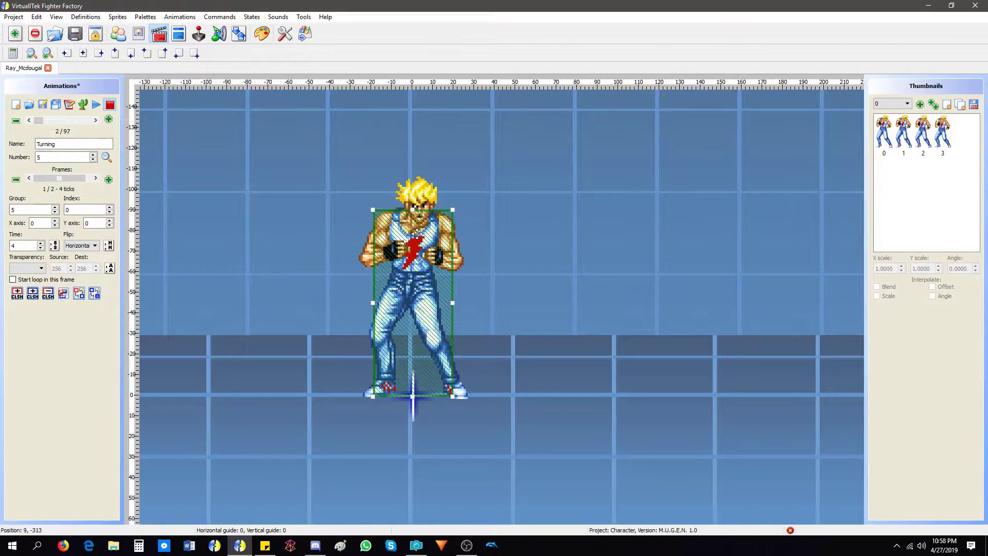
Make Turning's body box a non-default Clsn2 box and add a Clsn2 box around the head, from about -105 to -90 vertically
{"action": "left_click", "coordinate": [32, 293]}
{"action": "left_click", "coordinate": [32, 293]}
{"action": "left_click", "coordinate": [94, 293]}
{"action": "left_click", "coordinate": [32, 297]}
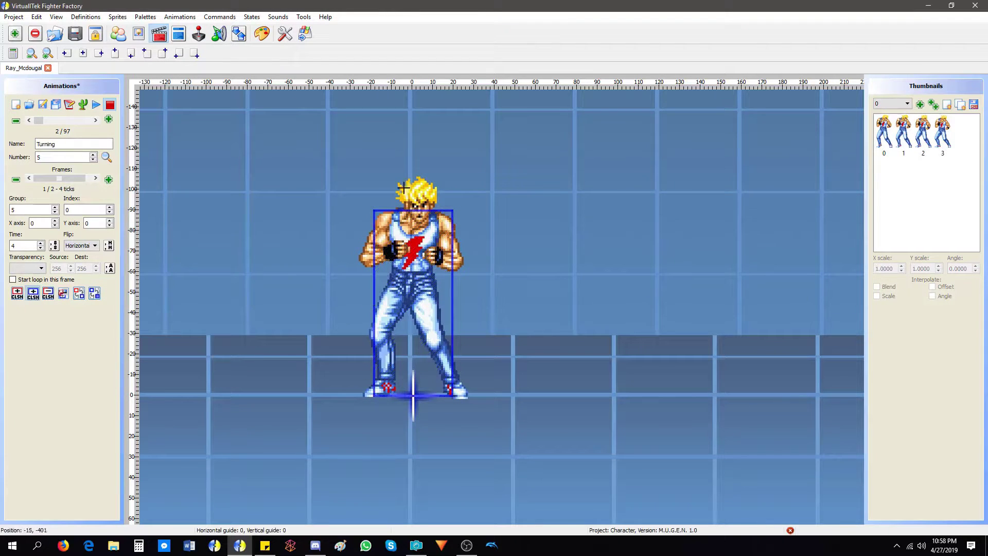
{"action": "left_click_drag", "start_coordinate": [397, 179], "coordinate": [438, 211]}
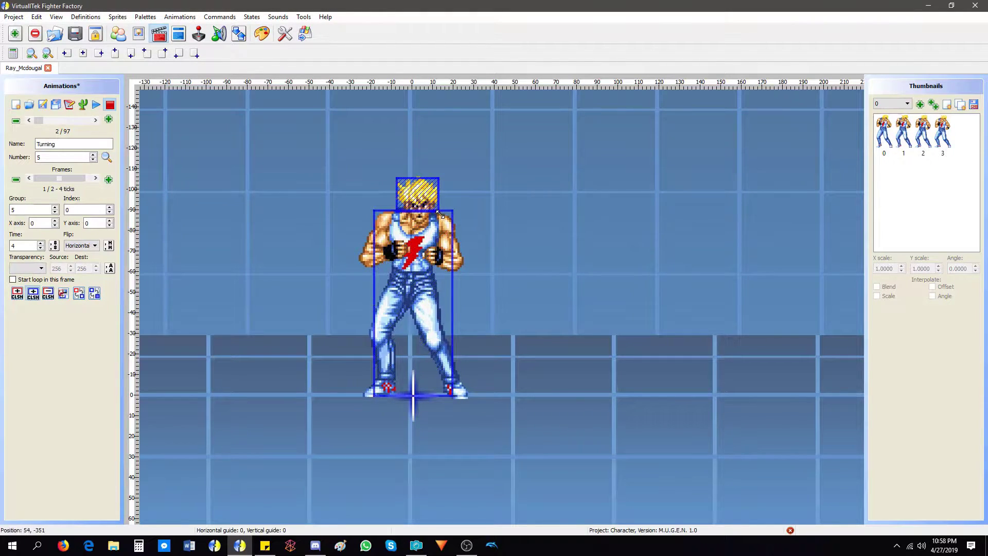
{"action": "left_click", "coordinate": [423, 197]}
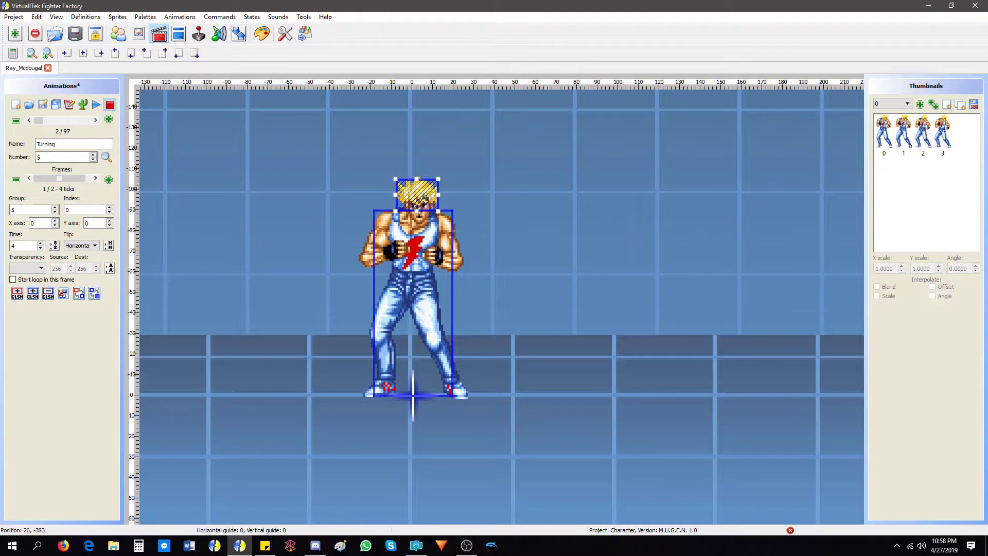
{"action": "left_click", "coordinate": [497, 206]}
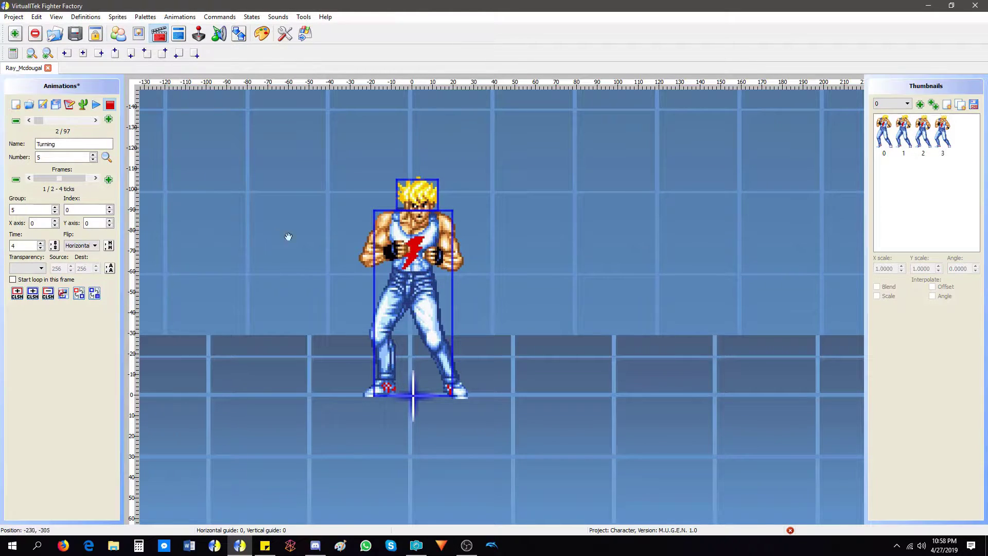
{"action": "left_click", "coordinate": [17, 292]}
{"action": "left_click_drag", "start_coordinate": [240, 194], "coordinate": [319, 270]}
{"action": "left_click", "coordinate": [309, 265]}
{"action": "key", "text": "Delete"}
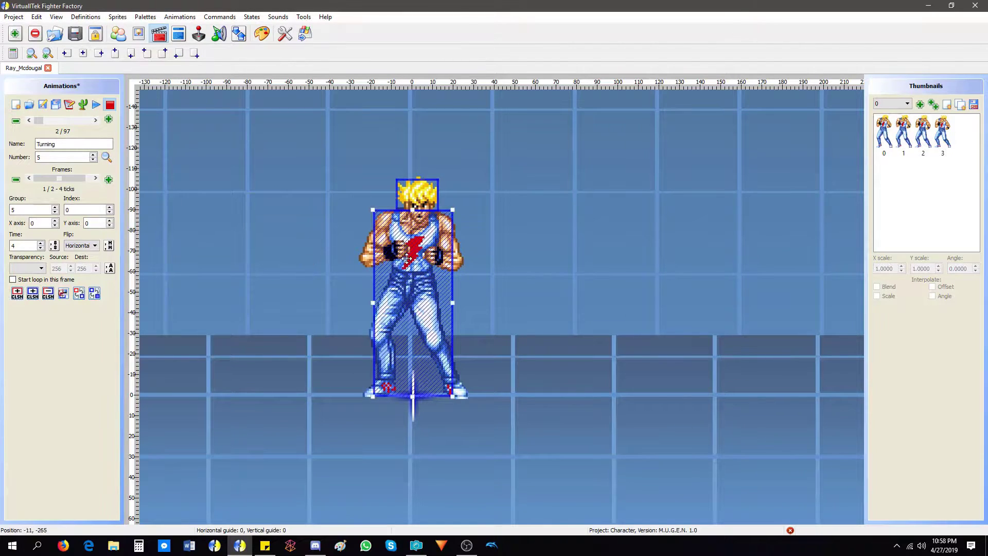
Make only the body box a default Clsn2 box in the Turning animation and compare both frames
{"action": "left_click", "coordinate": [95, 294]}
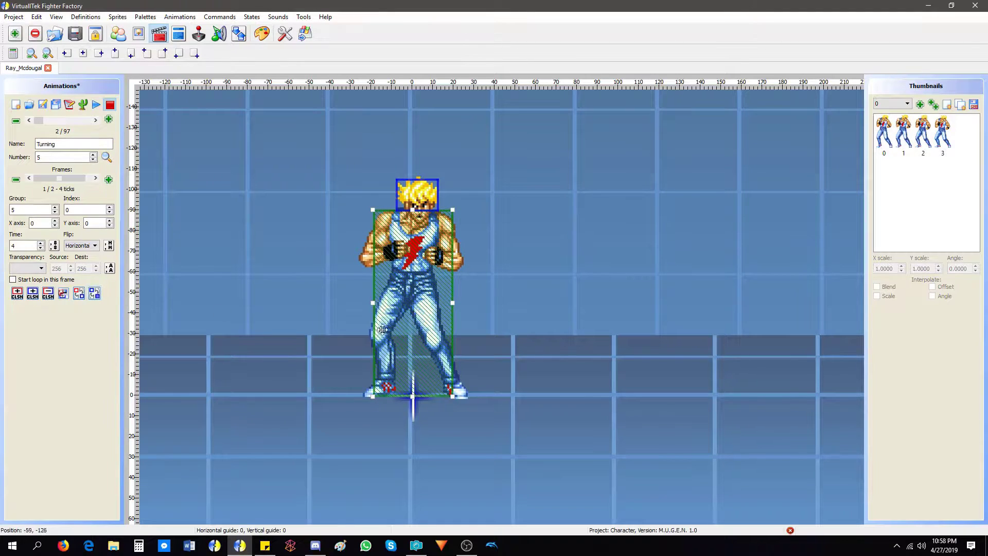
{"action": "left_click", "coordinate": [95, 179]}
{"action": "left_click", "coordinate": [96, 179]}
{"action": "left_click", "coordinate": [95, 179]}
{"action": "left_click", "coordinate": [96, 178]}
{"action": "left_click", "coordinate": [96, 179]}
{"action": "left_click", "coordinate": [96, 179]}
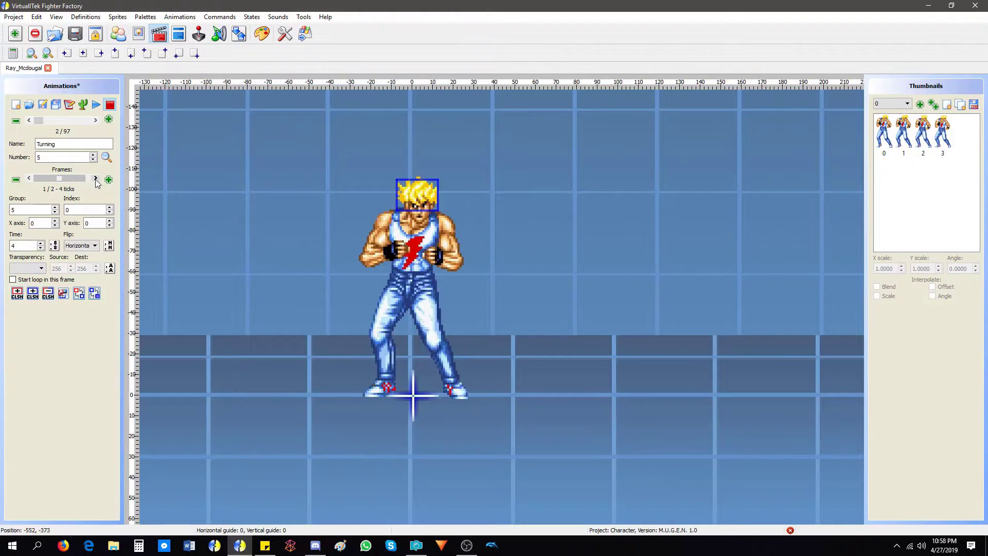
Check the collision box entries in the Turning animation's text definition and go to its second frame
{"action": "left_click", "coordinate": [69, 105]}
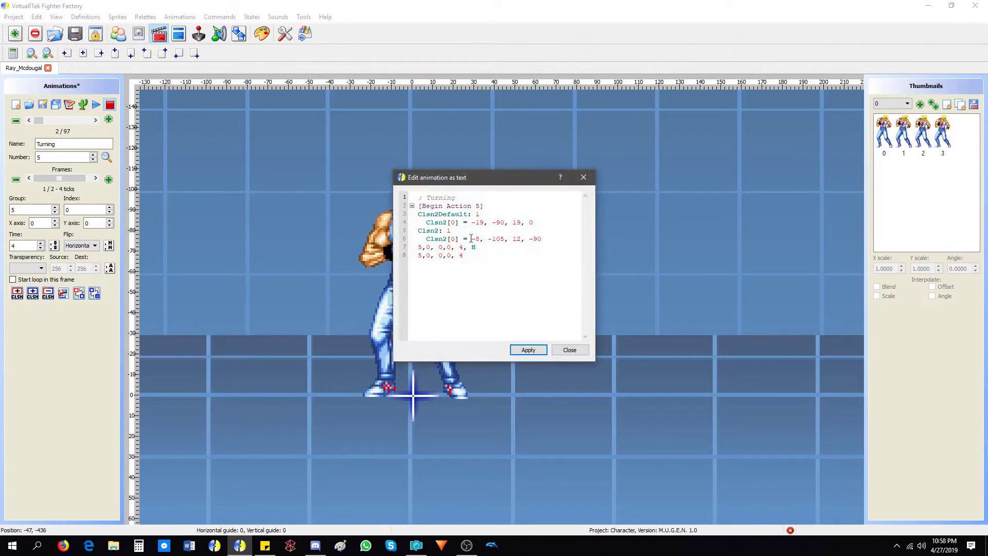
{"action": "left_click", "coordinate": [574, 353]}
{"action": "left_click", "coordinate": [76, 178]}
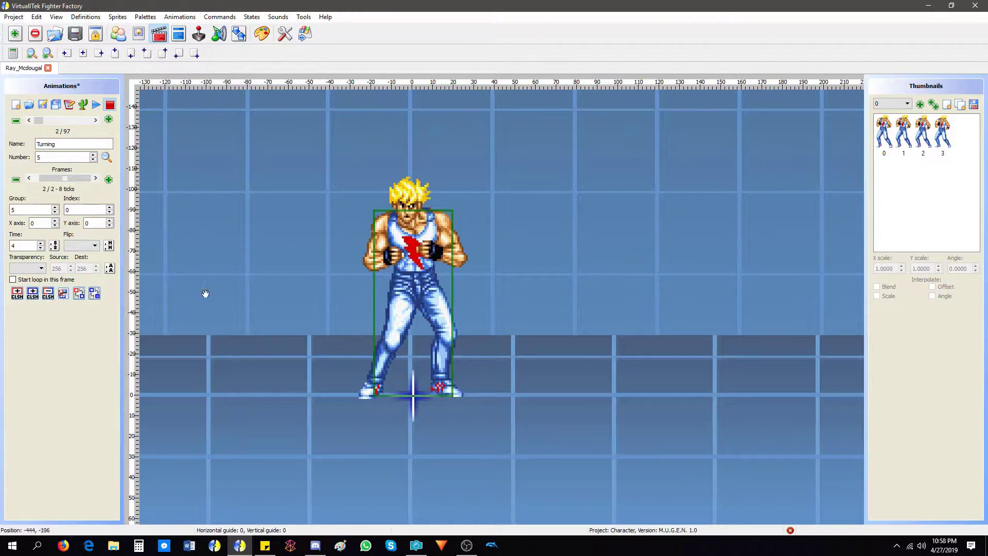
Try a non-default body box with a separate head box in Turning's second frame, and remove that head box
{"action": "left_click", "coordinate": [391, 309]}
{"action": "left_click", "coordinate": [63, 293]}
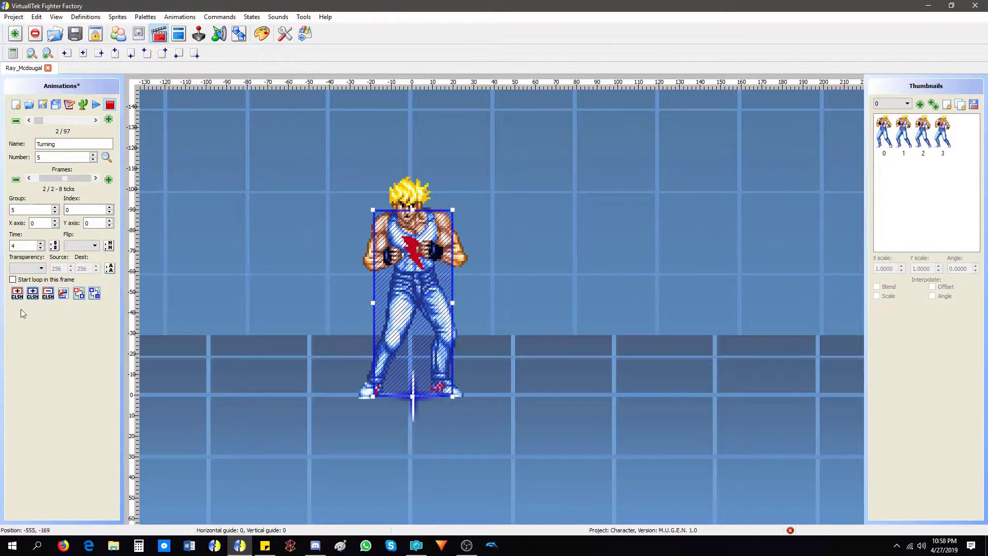
{"action": "left_click", "coordinate": [33, 293]}
{"action": "left_click_drag", "start_coordinate": [388, 179], "coordinate": [433, 211]}
{"action": "left_click", "coordinate": [420, 202]}
{"action": "key", "text": "Delete"}
{"action": "left_click_drag", "start_coordinate": [66, 179], "coordinate": [56, 179]}
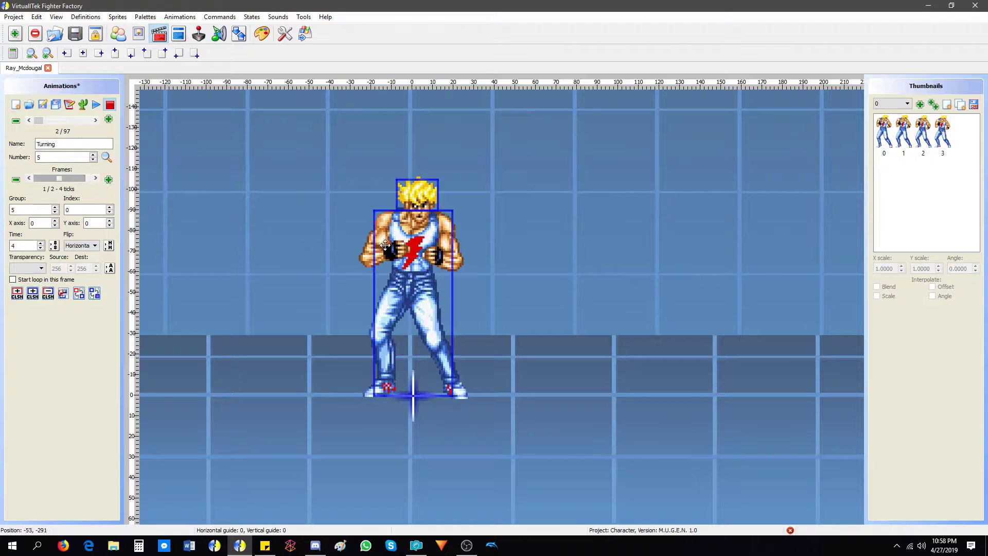
Make both the head and body boxes of the Turning animation default Clsn2 boxes shared by its frames
{"action": "left_click", "coordinate": [419, 195]}
{"action": "left_click", "coordinate": [434, 251]}
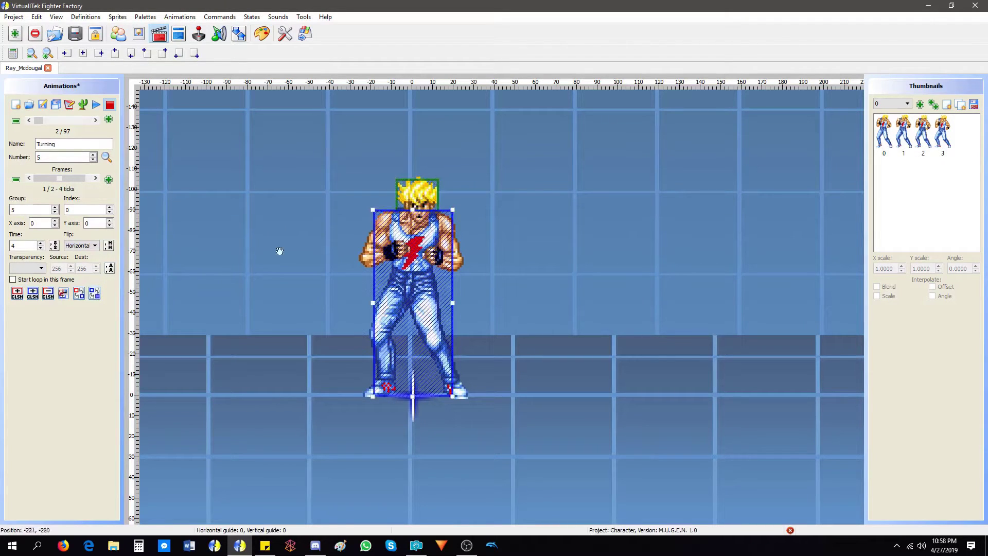
{"action": "left_click", "coordinate": [181, 293]}
{"action": "left_click", "coordinate": [74, 180]}
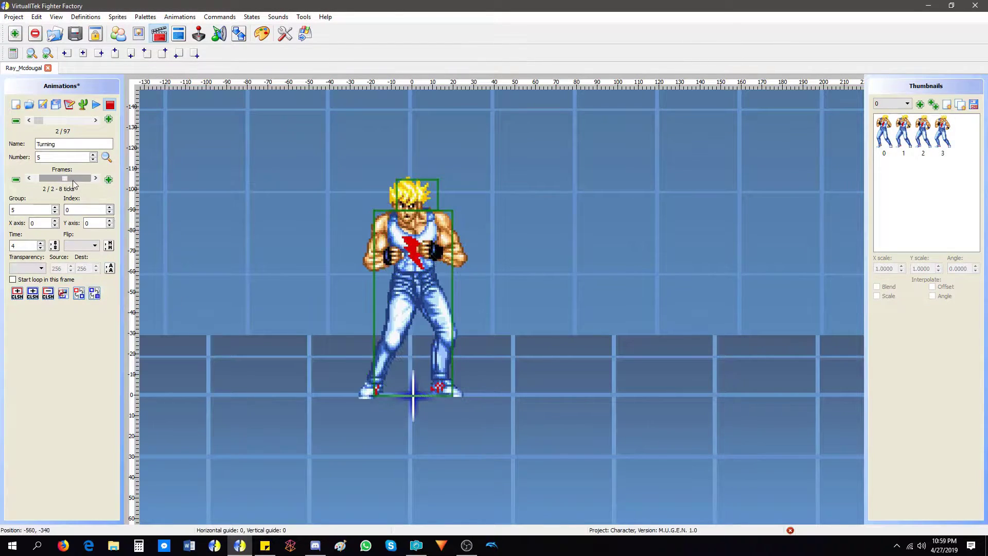
Compare both Turning frames, shift the head box slightly to suit the second frame, and save the animations
{"action": "key", "text": "Left"}
{"action": "key", "text": "Right"}
{"action": "left_click", "coordinate": [407, 204]}
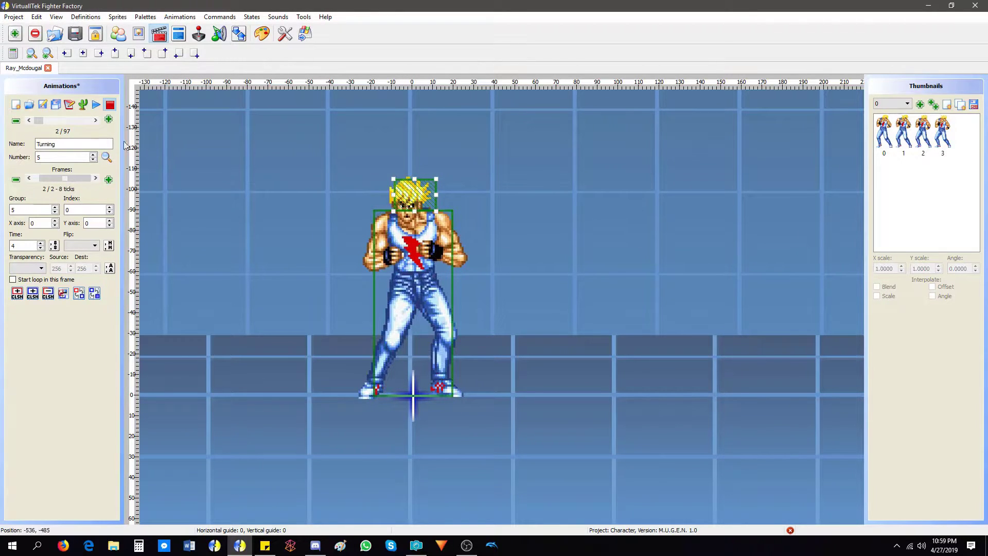
{"action": "left_click", "coordinate": [55, 104]}
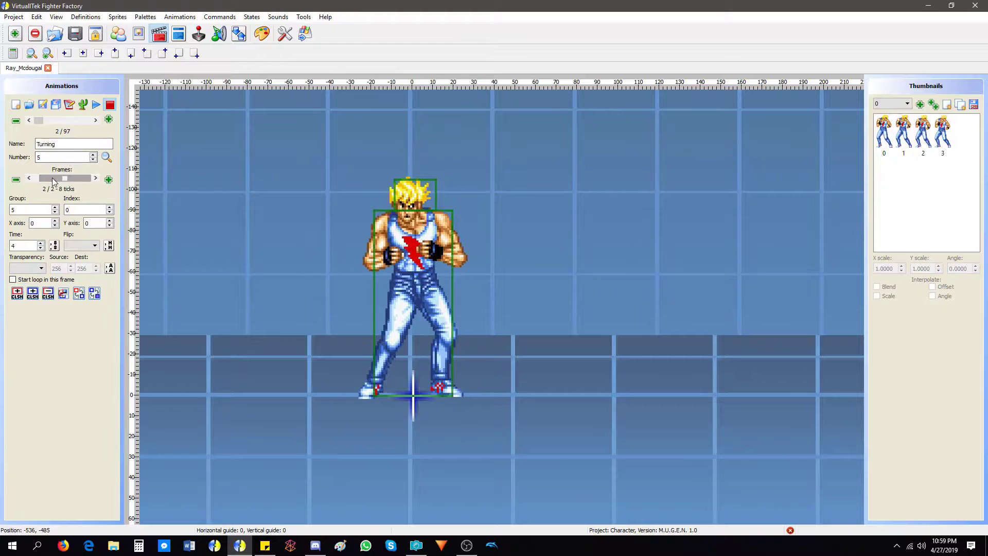
Remove the extra box from Crouch Turning's first frame, fit the body box to about 48 × 55 and the head box over the hair, and save
{"action": "left_click", "coordinate": [95, 120]}
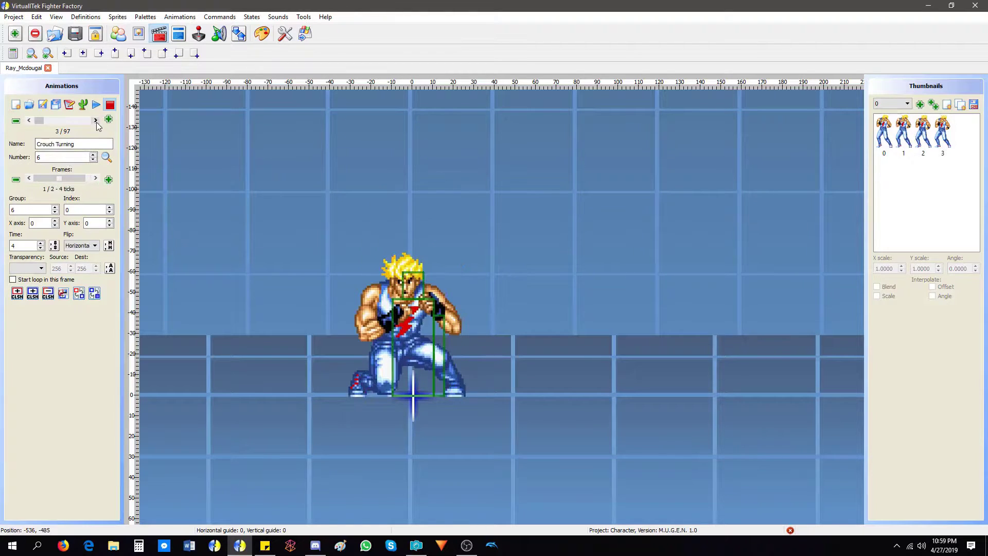
{"action": "scroll", "coordinate": [59, 179], "scroll_direction": "down", "scroll_amount": 1}
{"action": "scroll", "coordinate": [466, 342], "scroll_direction": "up", "scroll_amount": 1}
{"action": "left_click", "coordinate": [438, 340]}
{"action": "key", "text": "Delete"}
{"action": "left_click", "coordinate": [423, 334]}
{"action": "left_click_drag", "start_coordinate": [413, 286], "coordinate": [400, 270]}
{"action": "left_click_drag", "start_coordinate": [422, 324], "coordinate": [407, 273]}
{"action": "left_click", "coordinate": [44, 106]}
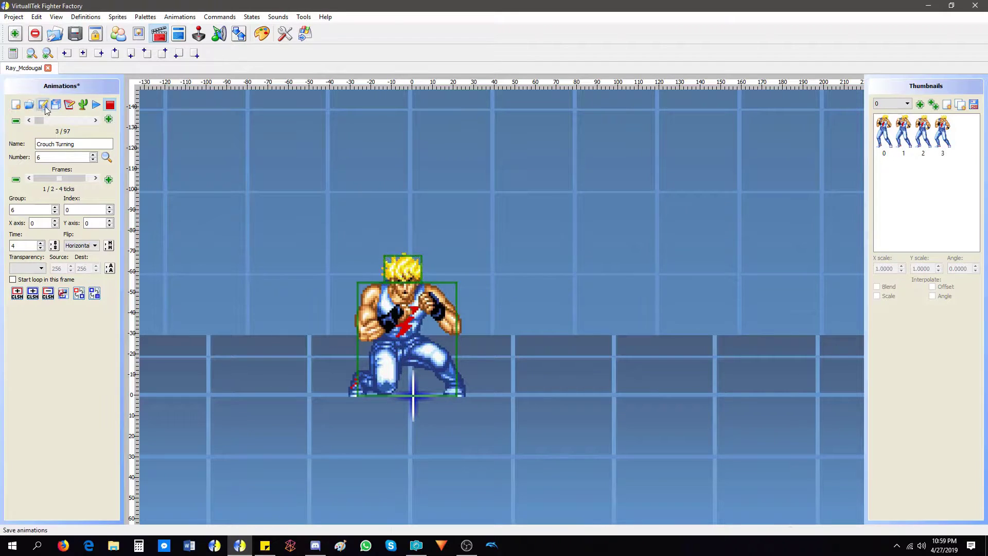
Switch Crouch Turning's head and body boxes from default to regular in the first frame, and go to the second frame
{"action": "left_click", "coordinate": [63, 176]}
{"action": "key", "text": "Left"}
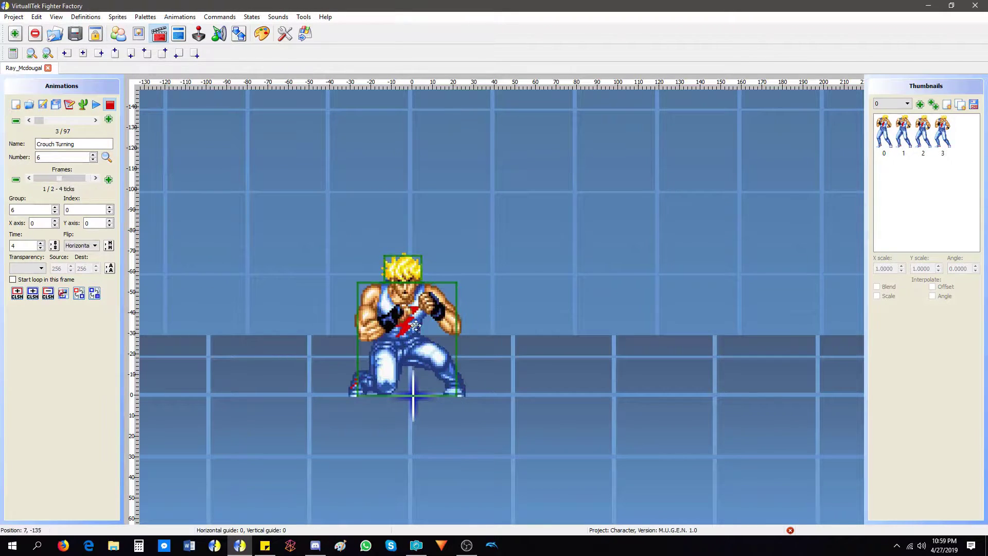
{"action": "left_click", "coordinate": [94, 293]}
{"action": "left_click", "coordinate": [402, 272]}
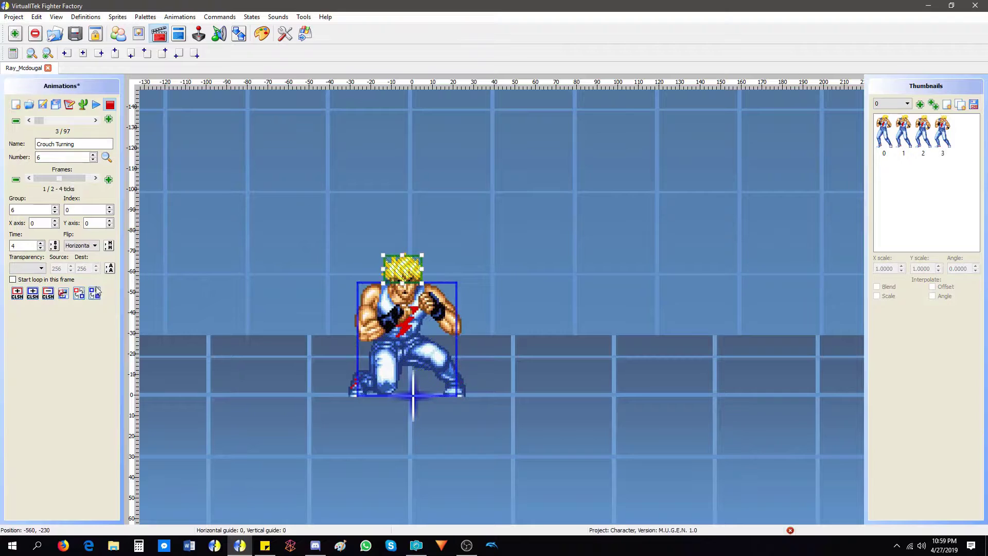
{"action": "left_click", "coordinate": [57, 180]}
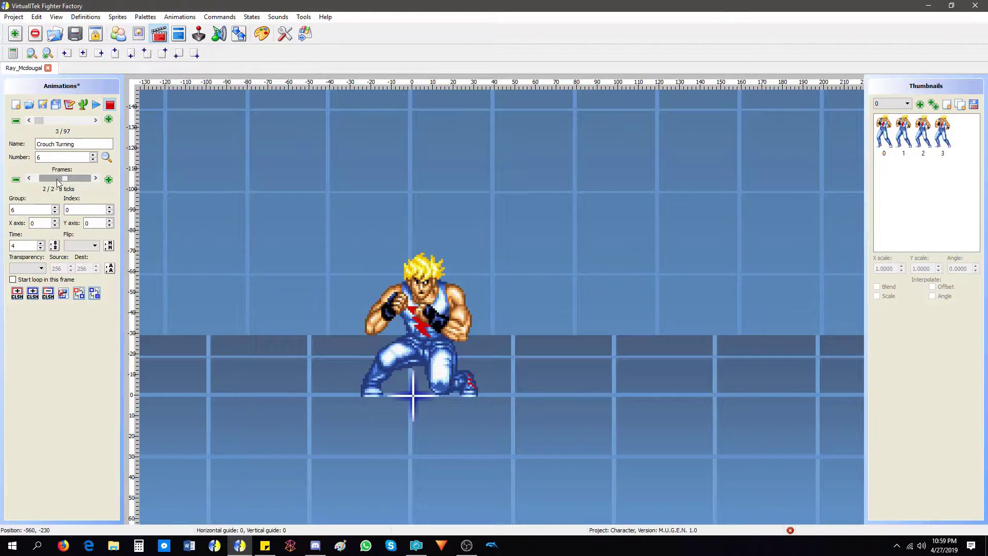
Copy the previous frame's boxes into Crouch Turning's second frame, shift both toward the sprite's facing side to fit, and save the animations
{"action": "left_click", "coordinate": [65, 293]}
{"action": "left_click_drag", "start_coordinate": [419, 335], "coordinate": [429, 334]}
{"action": "left_click_drag", "start_coordinate": [414, 268], "coordinate": [434, 268]}
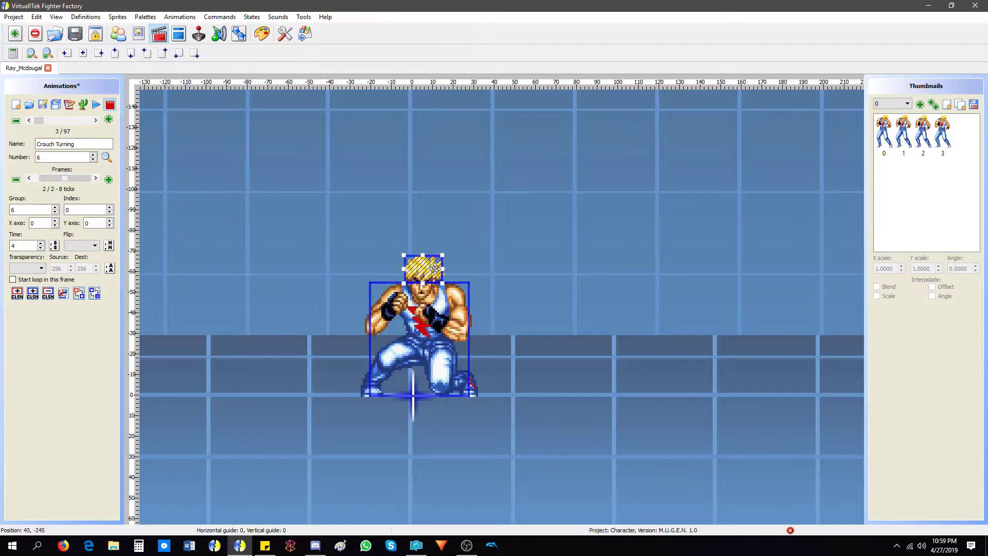
{"action": "left_click", "coordinate": [51, 178]}
{"action": "left_click", "coordinate": [76, 180]}
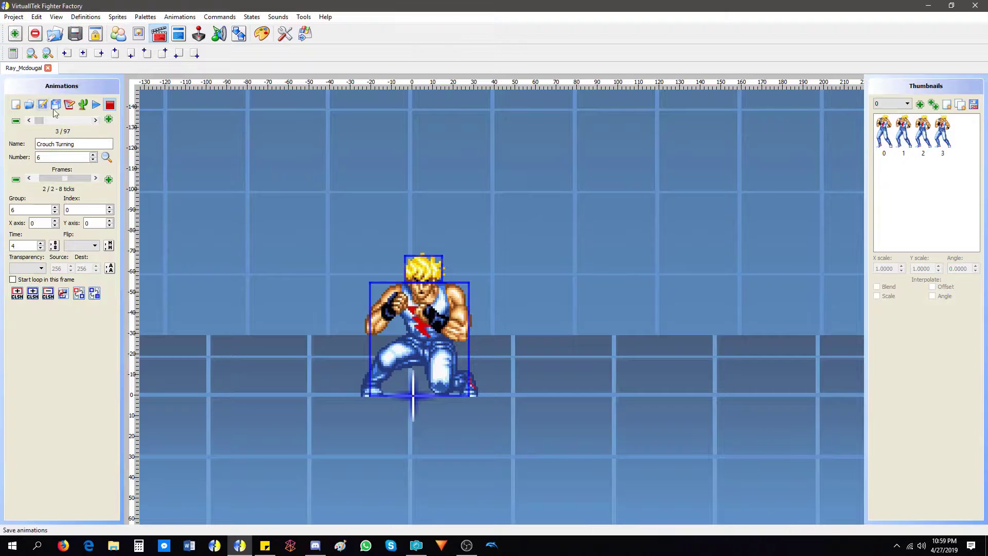
Remove the head box from Stand to crouch's first frame and enlarge the body box to about 38 × 92 around the sprite
{"action": "left_click", "coordinate": [96, 120]}
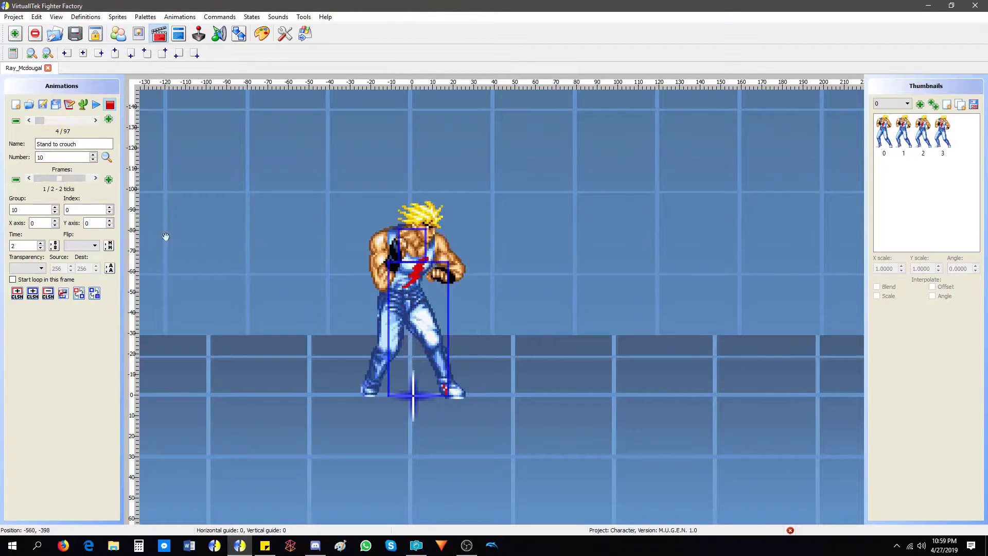
{"action": "left_click", "coordinate": [405, 252]}
{"action": "key", "text": "Delete"}
{"action": "left_click", "coordinate": [415, 290]}
{"action": "left_click_drag", "start_coordinate": [390, 263], "coordinate": [370, 205]}
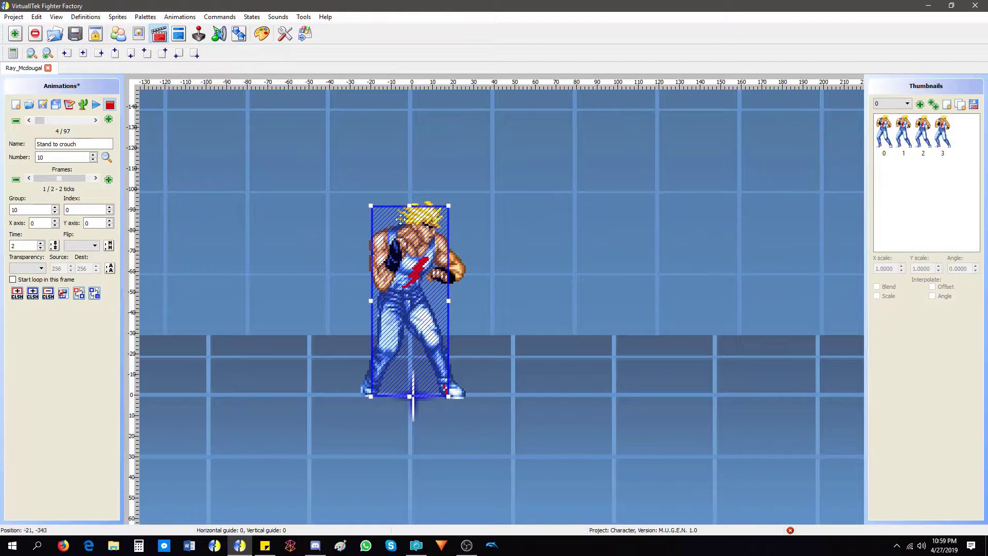
Copy the body box into Stand to crouch's second frame, resize it to about 44 × 74 around the crouching sprite, and save
{"action": "left_click", "coordinate": [95, 178]}
{"action": "left_click", "coordinate": [66, 295]}
{"action": "left_click", "coordinate": [405, 317]}
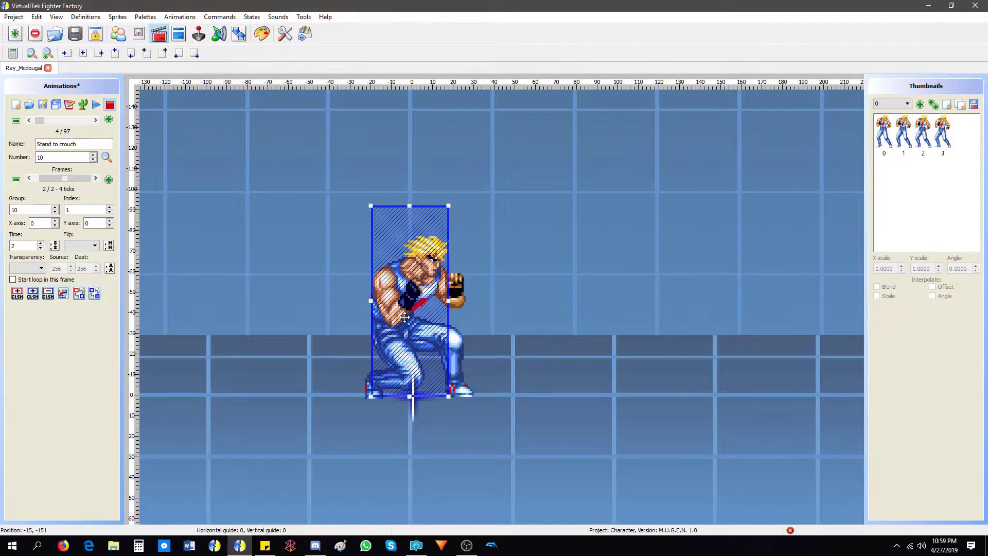
{"action": "left_click_drag", "start_coordinate": [449, 204], "coordinate": [460, 243]}
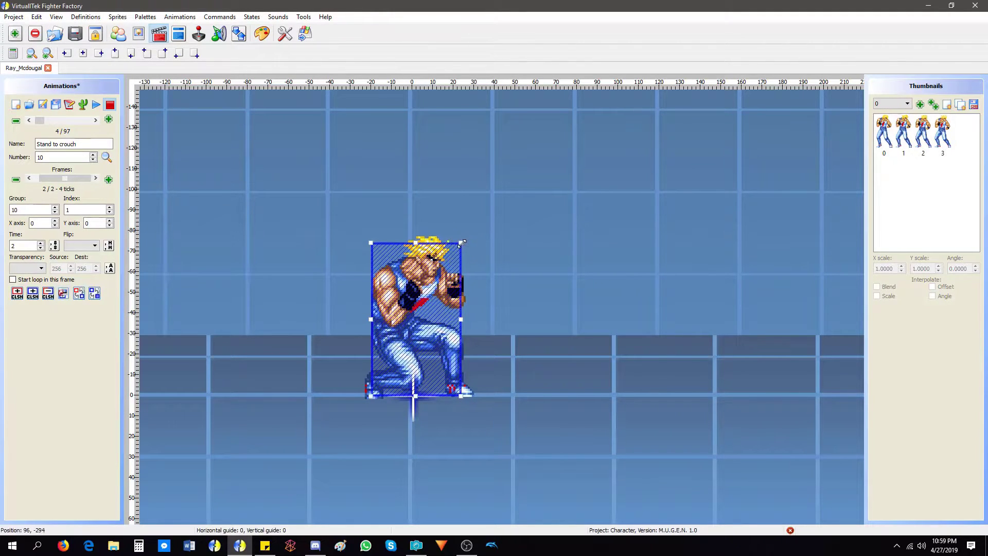
{"action": "left_click", "coordinate": [44, 109]}
In the Crouching animation, remove the head box, enlarge the body box to about 40 × 61 around the sprite, and save
{"action": "left_click", "coordinate": [95, 120]}
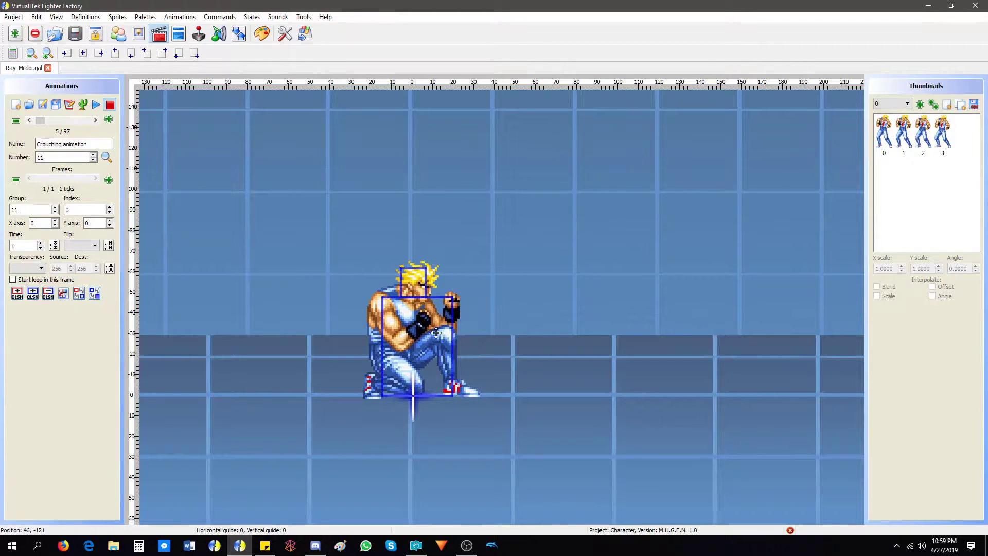
{"action": "left_click", "coordinate": [389, 303]}
{"action": "left_click_drag", "start_coordinate": [385, 301], "coordinate": [369, 279]}
{"action": "left_click", "coordinate": [420, 272]}
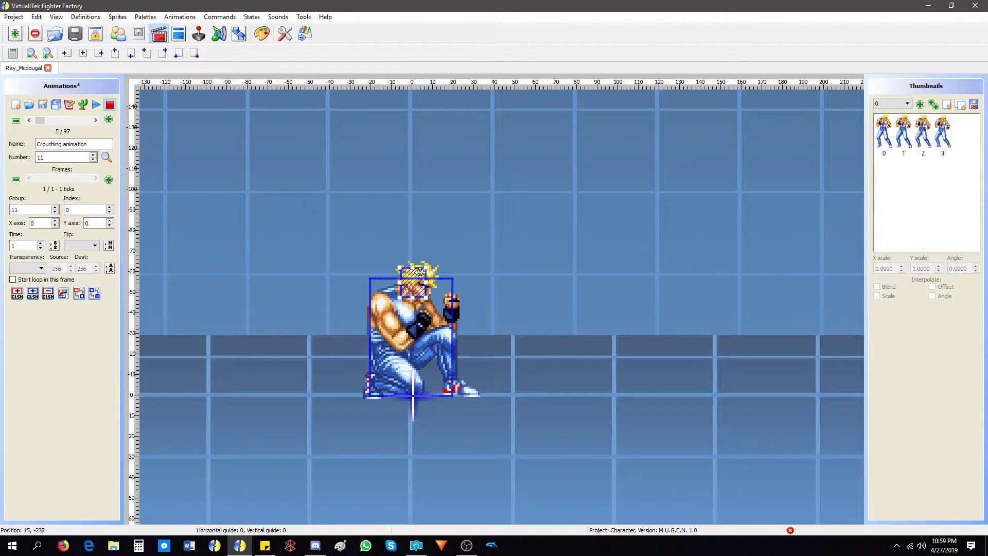
{"action": "key", "text": "Delete"}
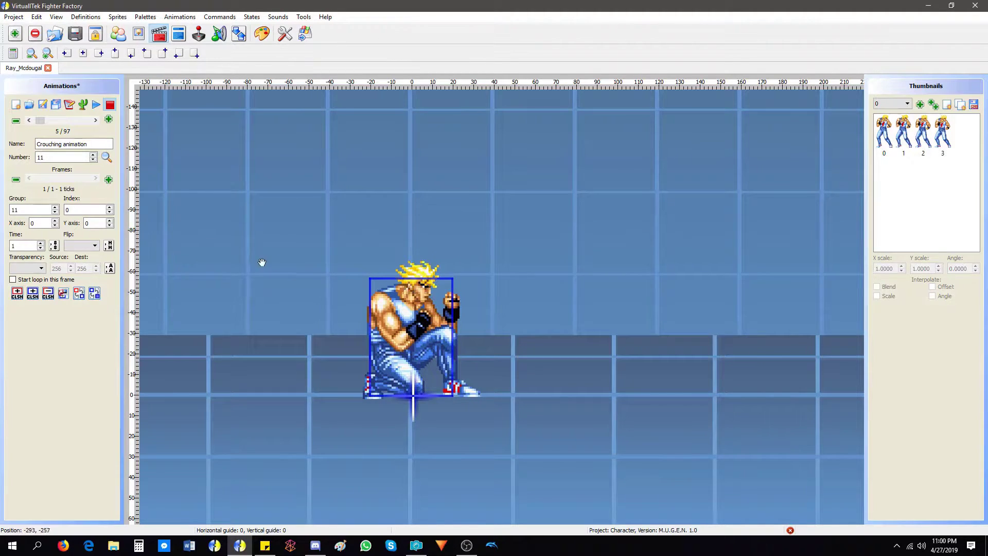
{"action": "left_click", "coordinate": [443, 308]}
{"action": "left_click_drag", "start_coordinate": [411, 276], "coordinate": [412, 267]}
{"action": "left_click", "coordinate": [56, 104]}
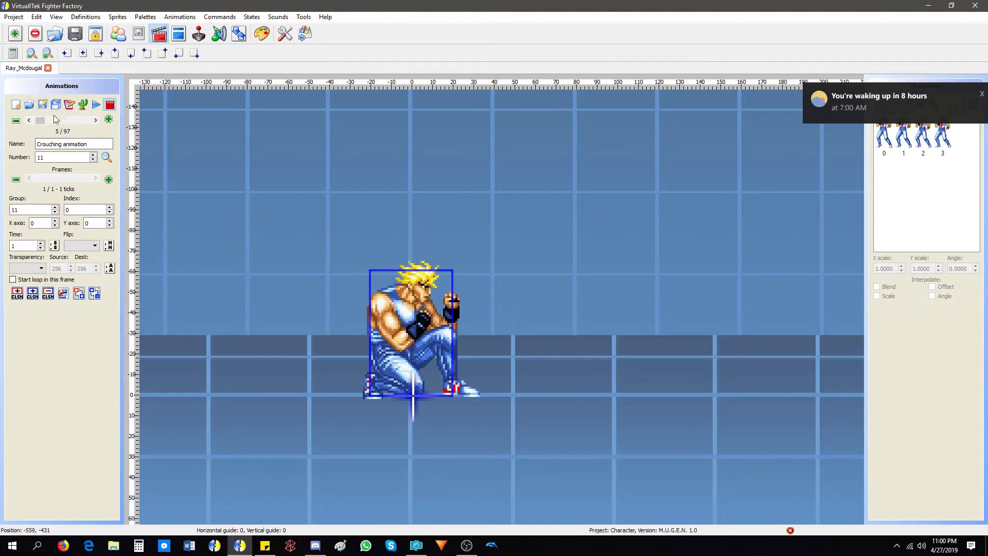
Remove the head box from Crouch to Stand's first frame and enlarge the body box to about 43 × 68 around the sprite
{"action": "left_click", "coordinate": [95, 121]}
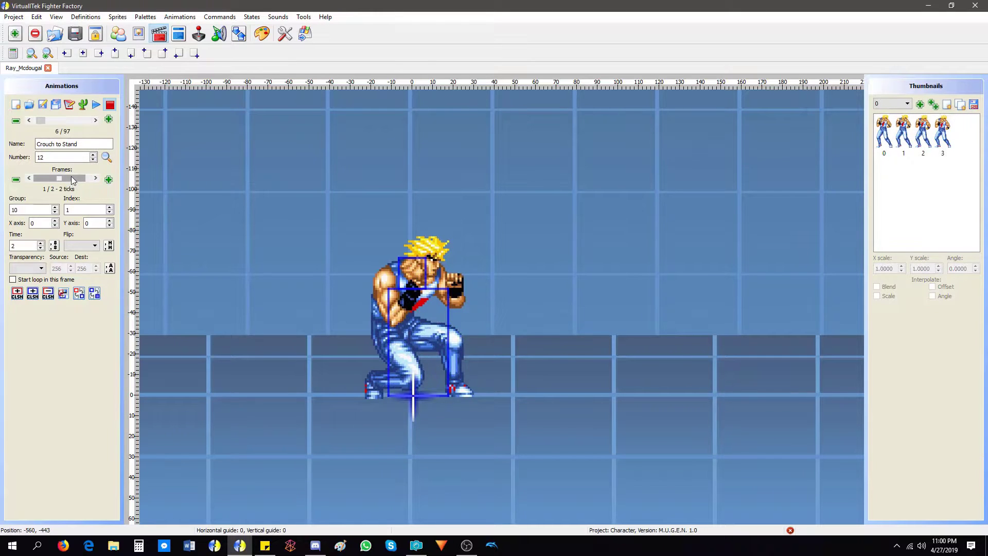
{"action": "left_click", "coordinate": [412, 282]}
{"action": "key", "text": "Delete"}
{"action": "left_click", "coordinate": [411, 316]}
{"action": "key", "text": "Left"}
{"action": "key", "text": "Left"}
{"action": "key", "text": "Left"}
{"action": "key", "text": "Left"}
{"action": "key", "text": "Left"}
{"action": "key", "text": "Left"}
{"action": "key", "text": "Left"}
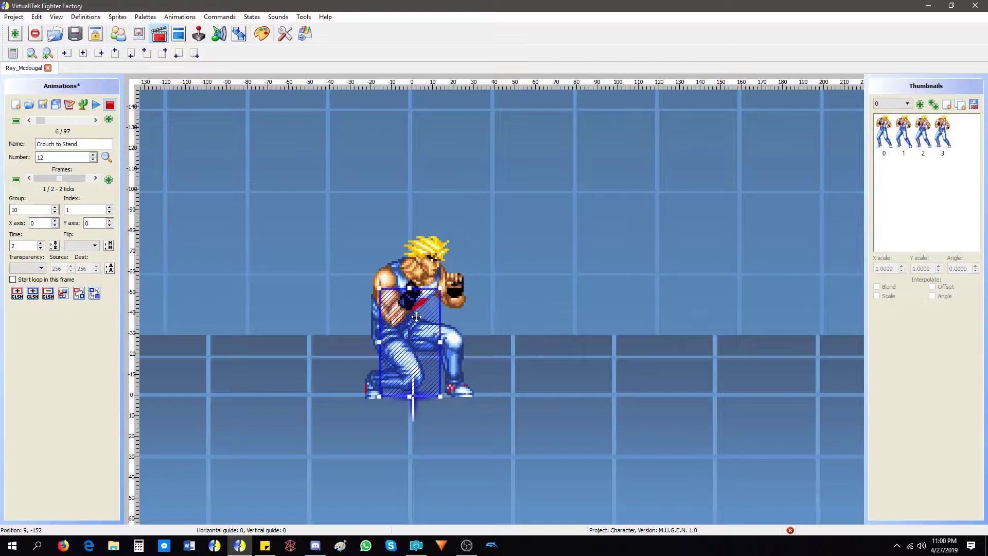
{"action": "left_click_drag", "start_coordinate": [437, 289], "coordinate": [461, 255]}
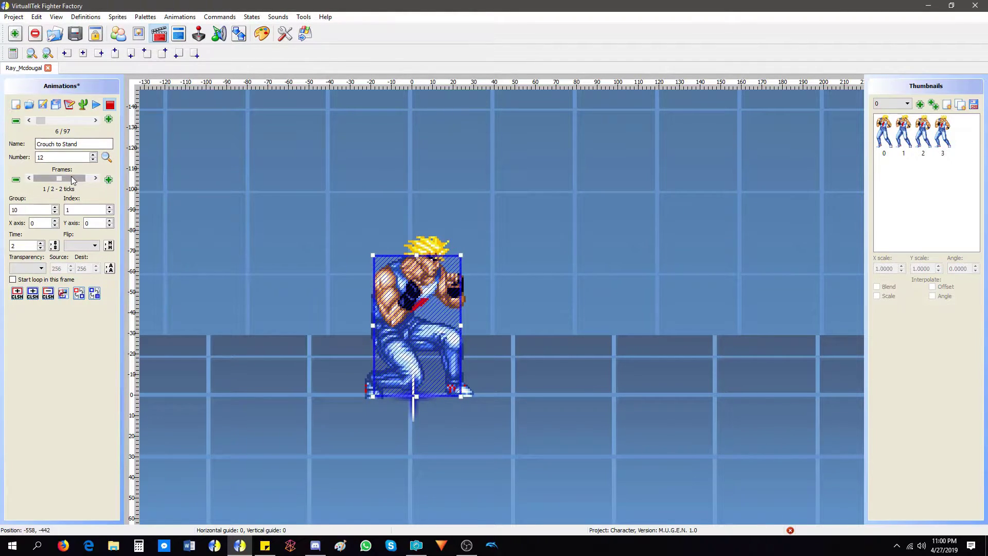
Remove the head box from Crouch to Stand's second frame, enlarge the body box to about 38 × 90, and save the animations
{"action": "left_click_drag", "start_coordinate": [72, 178], "coordinate": [91, 180]}
{"action": "left_click", "coordinate": [413, 254]}
{"action": "key", "text": "Delete"}
{"action": "left_click", "coordinate": [400, 267]}
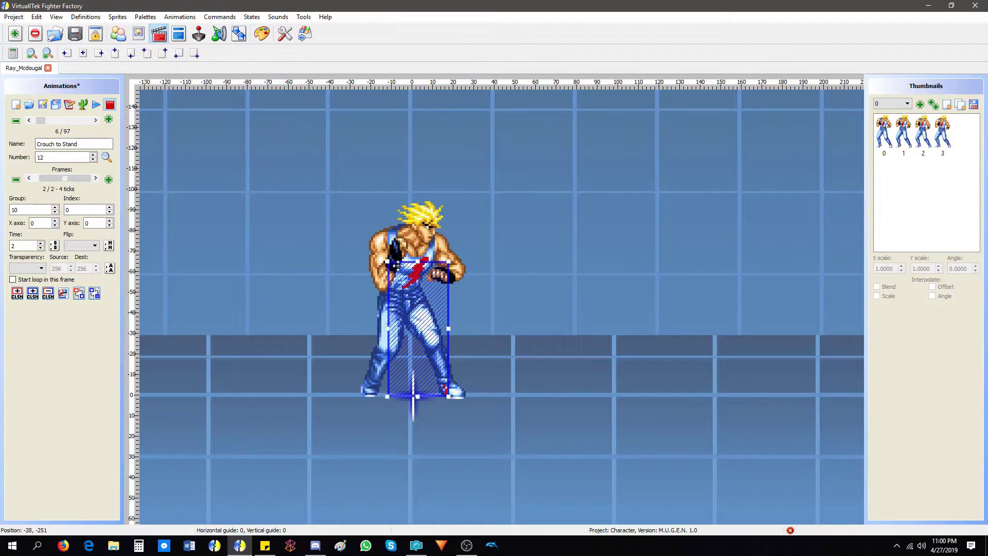
{"action": "left_click_drag", "start_coordinate": [387, 262], "coordinate": [416, 261]}
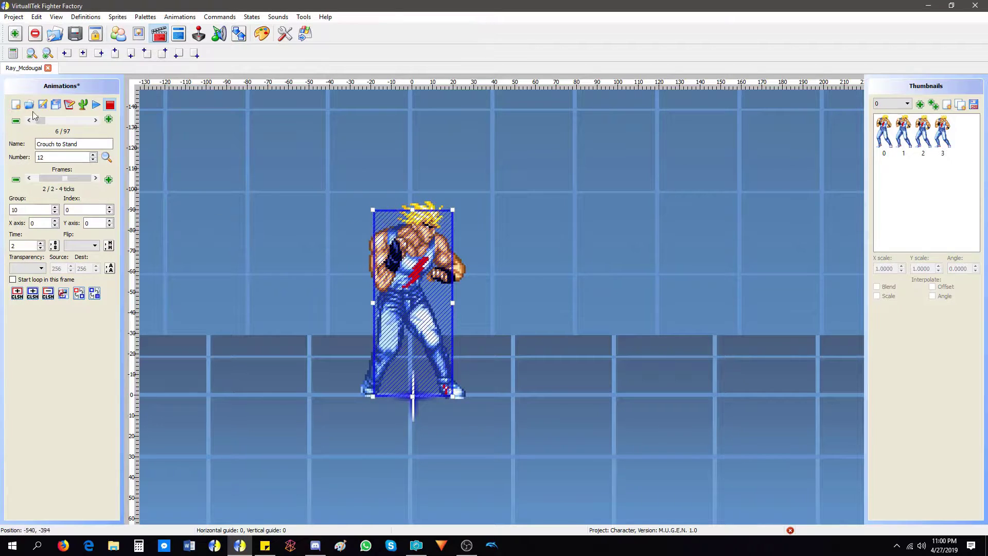
Examine the six frames of the Walking Forward animation and play it back to judge the sprite's extent
{"action": "left_click", "coordinate": [96, 120]}
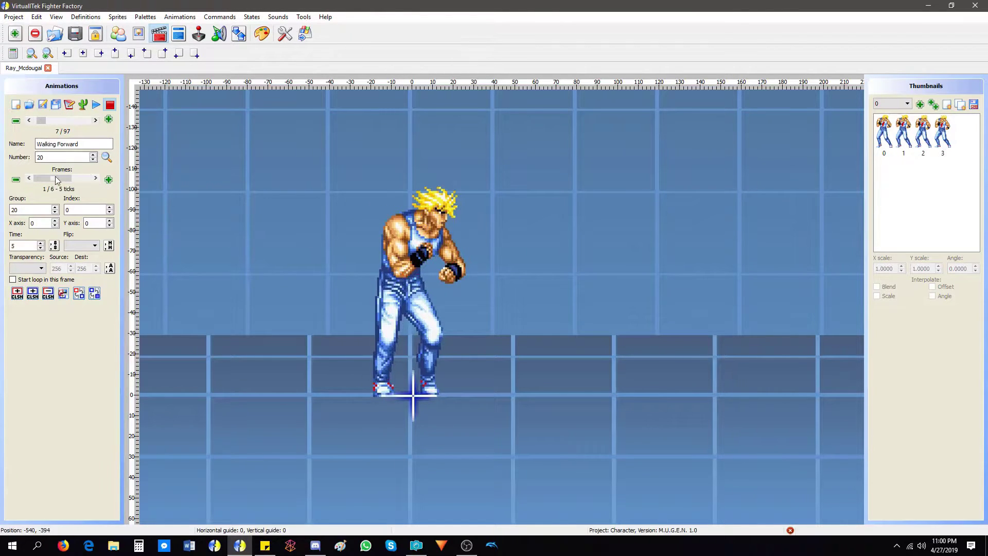
{"action": "scroll", "coordinate": [58, 179], "scroll_direction": "down", "scroll_amount": 3}
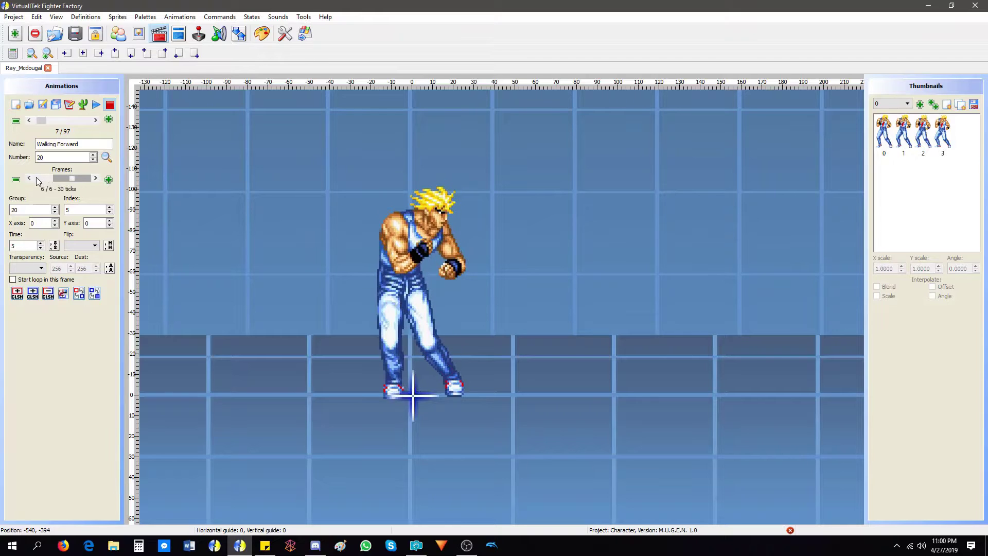
{"action": "left_click", "coordinate": [97, 106]}
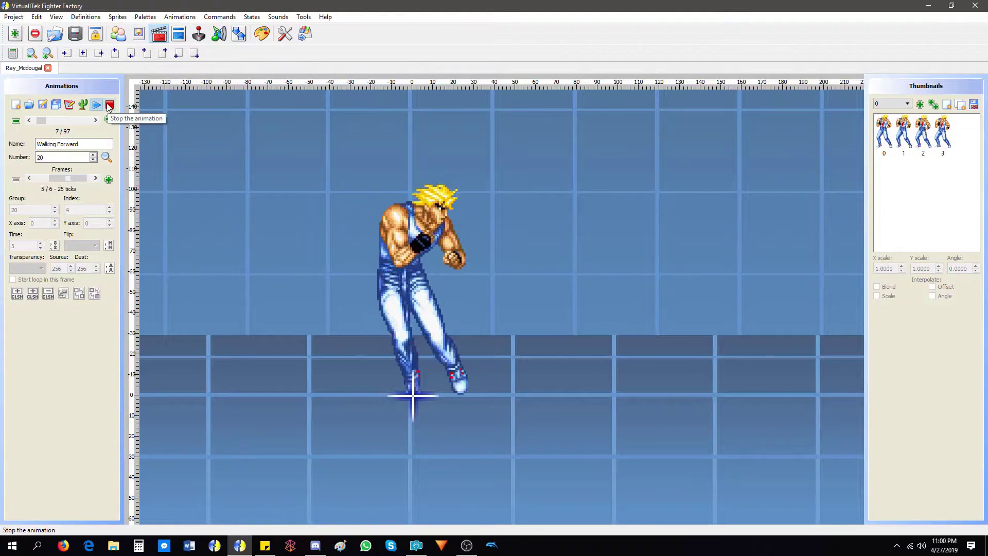
{"action": "left_click", "coordinate": [109, 106]}
Add a Clsn2 body box to Walking Forward's first frame, fit it to about 39 × 98 around the sprite, and save
{"action": "left_click", "coordinate": [32, 293]}
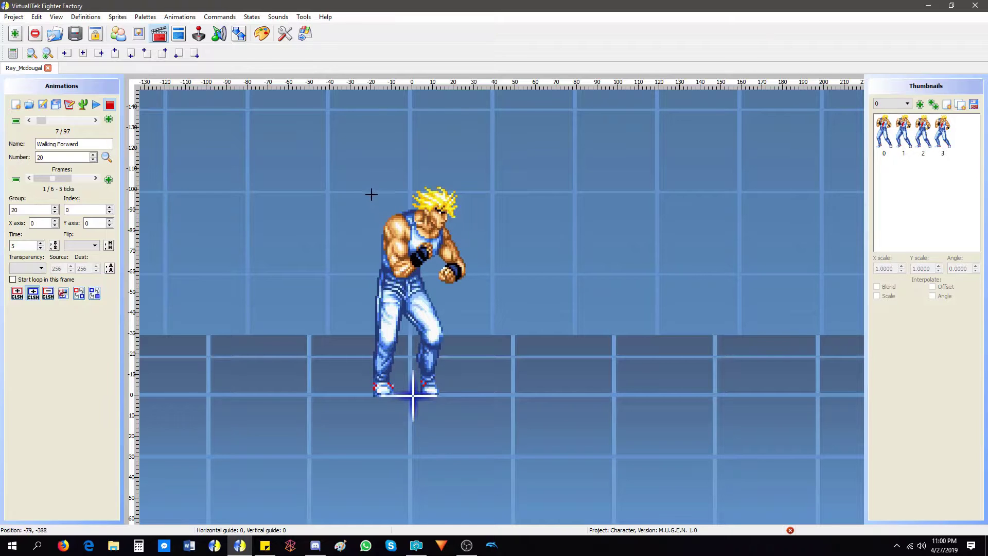
{"action": "left_click_drag", "start_coordinate": [363, 190], "coordinate": [455, 397]}
{"action": "left_click_drag", "start_coordinate": [419, 332], "coordinate": [428, 334]}
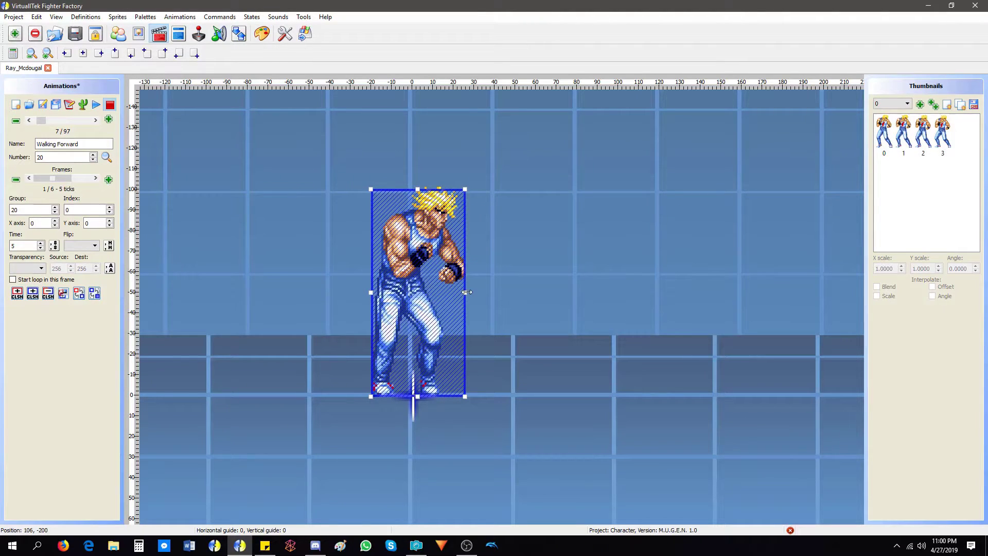
{"action": "left_click_drag", "start_coordinate": [468, 292], "coordinate": [493, 292]}
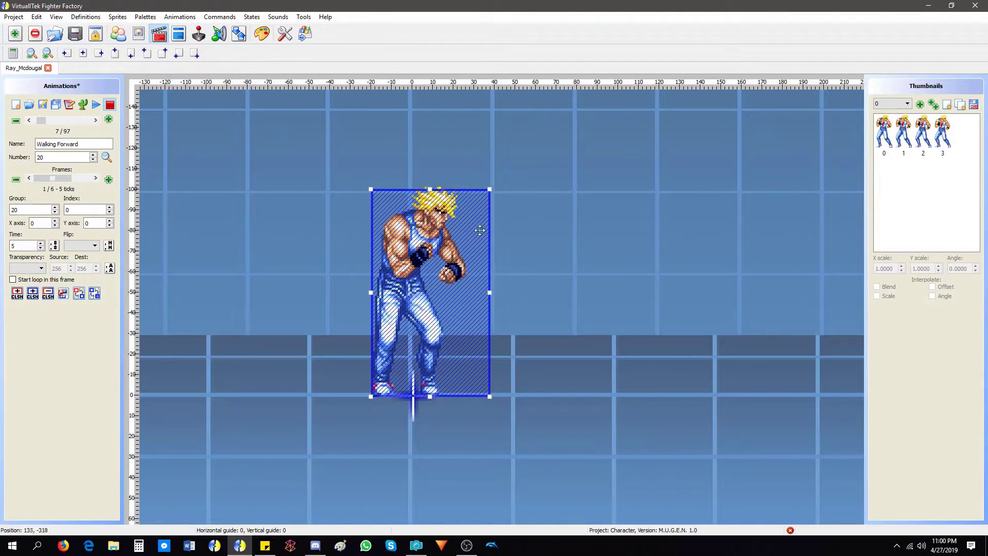
{"action": "left_click_drag", "start_coordinate": [492, 189], "coordinate": [490, 180]}
{"action": "left_click_drag", "start_coordinate": [469, 294], "coordinate": [458, 294]}
{"action": "left_click_drag", "start_coordinate": [405, 266], "coordinate": [425, 266]}
{"action": "left_click_drag", "start_coordinate": [498, 177], "coordinate": [459, 192]}
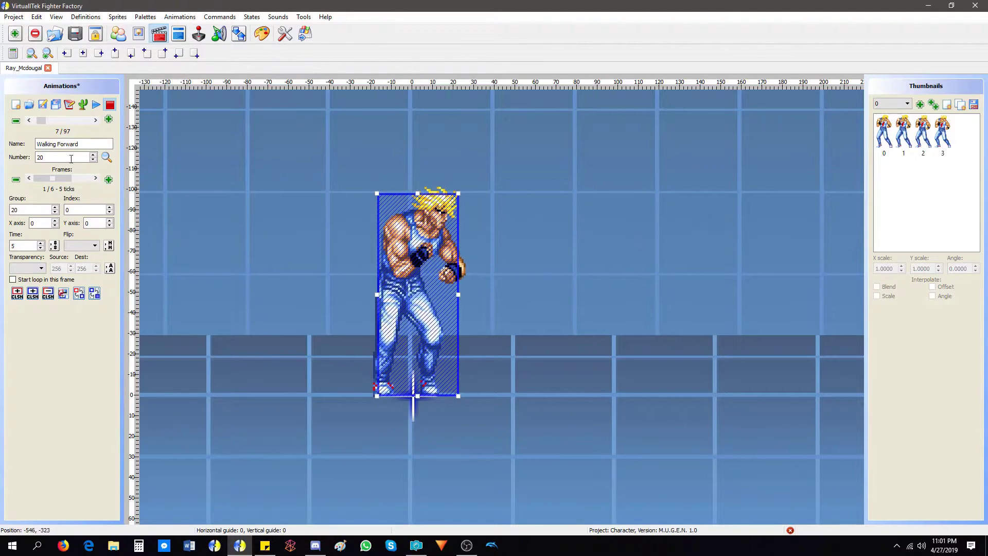
{"action": "left_click", "coordinate": [45, 106]}
Make Walking Forward's body box a default box shared by all frames, and check it by playing the animation
{"action": "left_click", "coordinate": [445, 275]}
{"action": "left_click", "coordinate": [94, 293]}
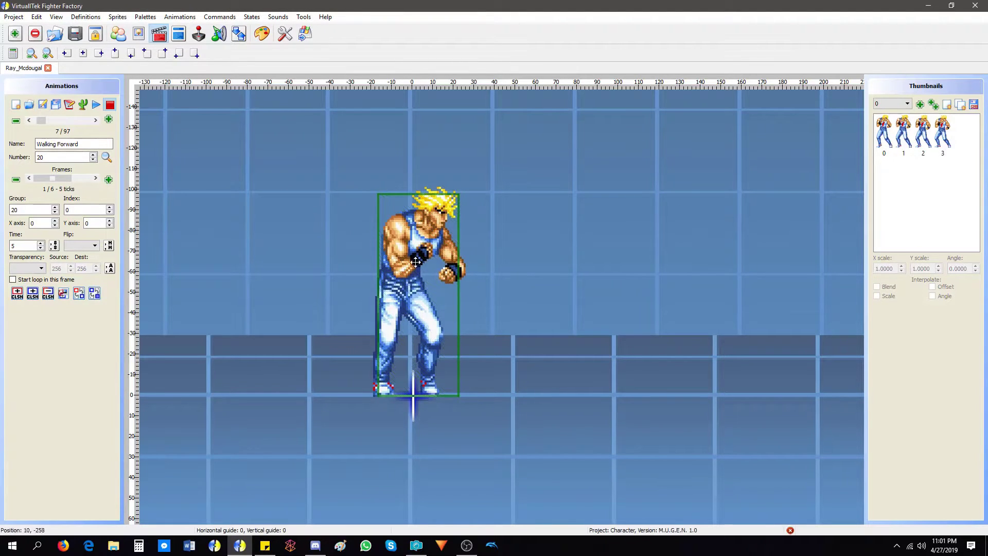
{"action": "left_click", "coordinate": [96, 105]}
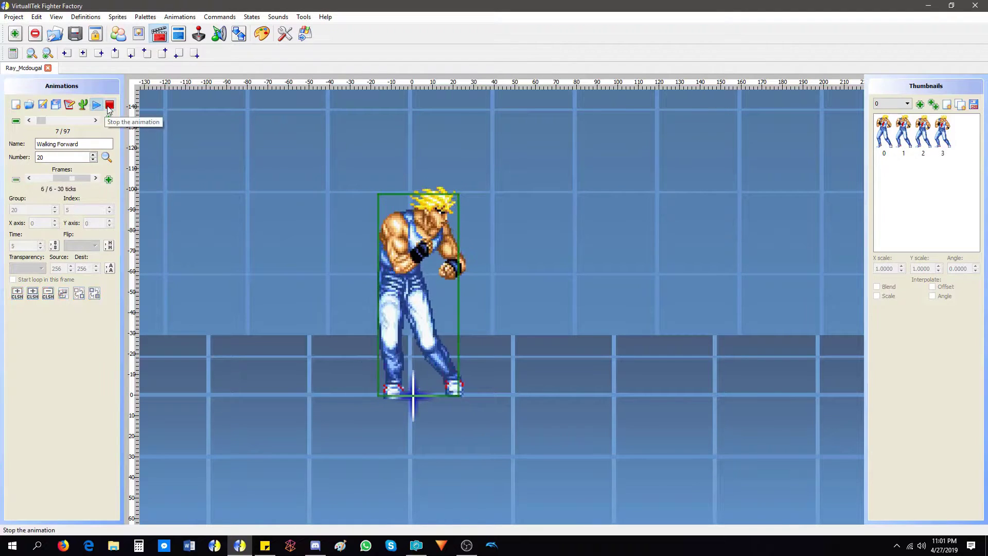
{"action": "left_click", "coordinate": [109, 105]}
Add a default Clsn2 body box about 42 × 99 to the Walking Back animation and check it by playing the animation
{"action": "left_click", "coordinate": [95, 120]}
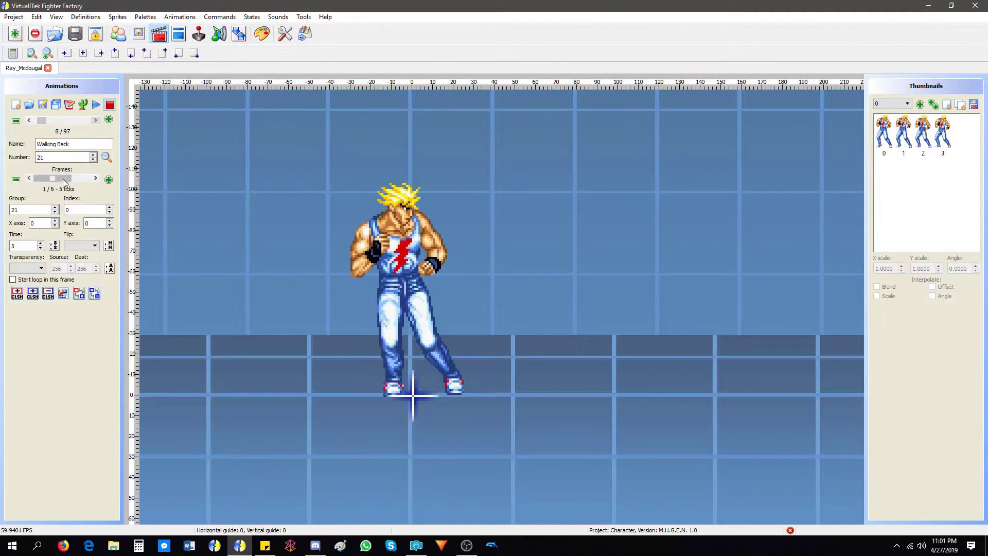
{"action": "left_click", "coordinate": [33, 293]}
{"action": "left_click_drag", "start_coordinate": [368, 192], "coordinate": [455, 396]}
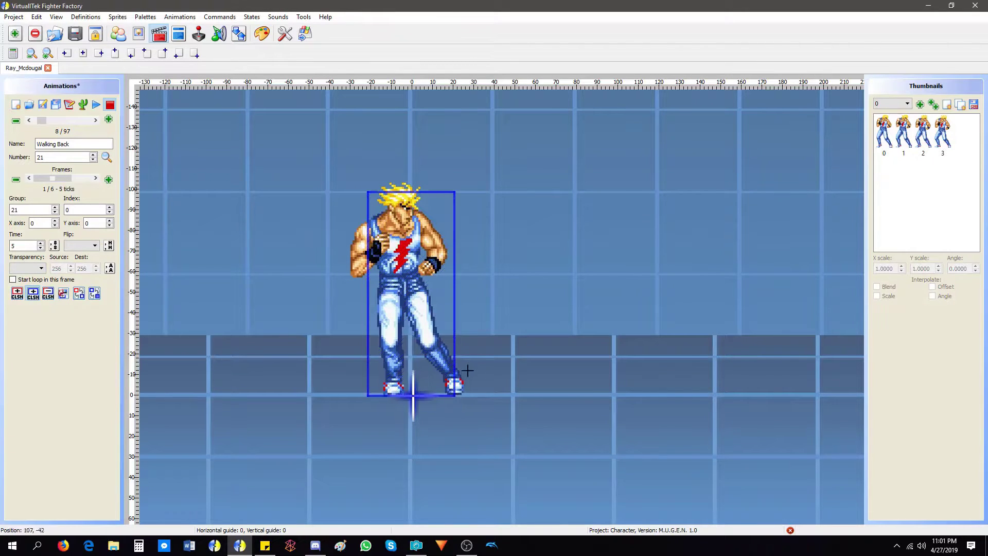
{"action": "left_click_drag", "start_coordinate": [435, 343], "coordinate": [431, 341]}
{"action": "left_click", "coordinate": [94, 293]}
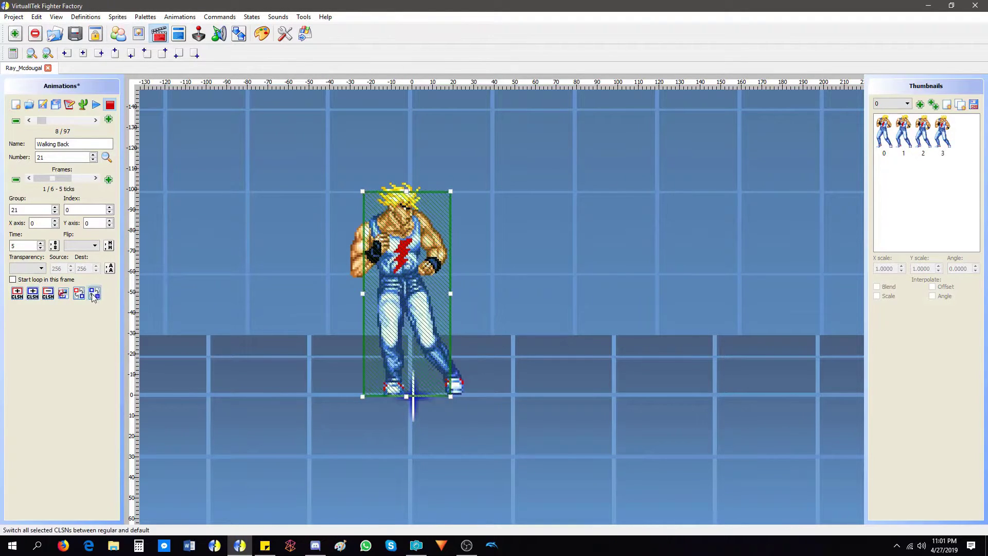
{"action": "left_click", "coordinate": [95, 104]}
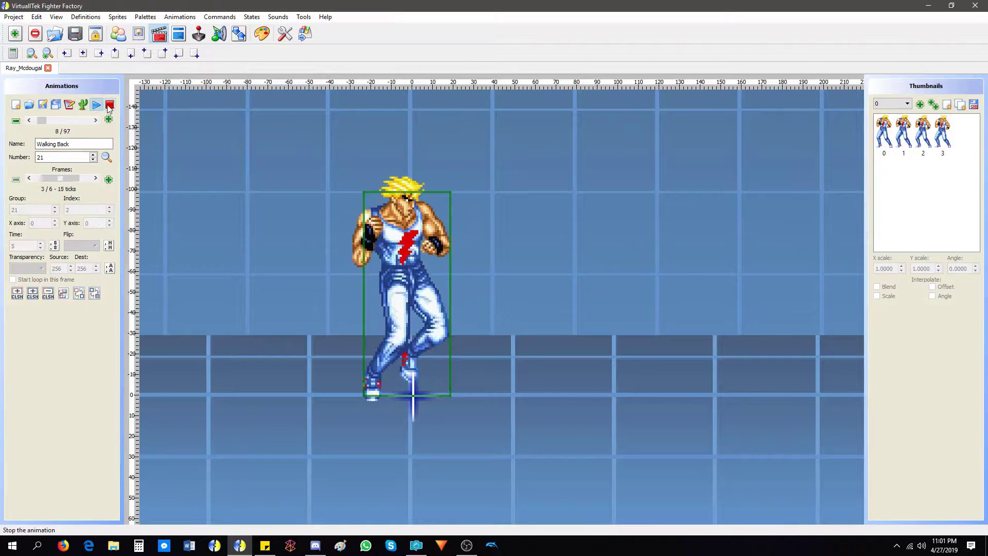
Add a Clsn2 body box about 44 × 95 around the sprite in the Jump start frame animation
{"action": "left_click", "coordinate": [95, 120]}
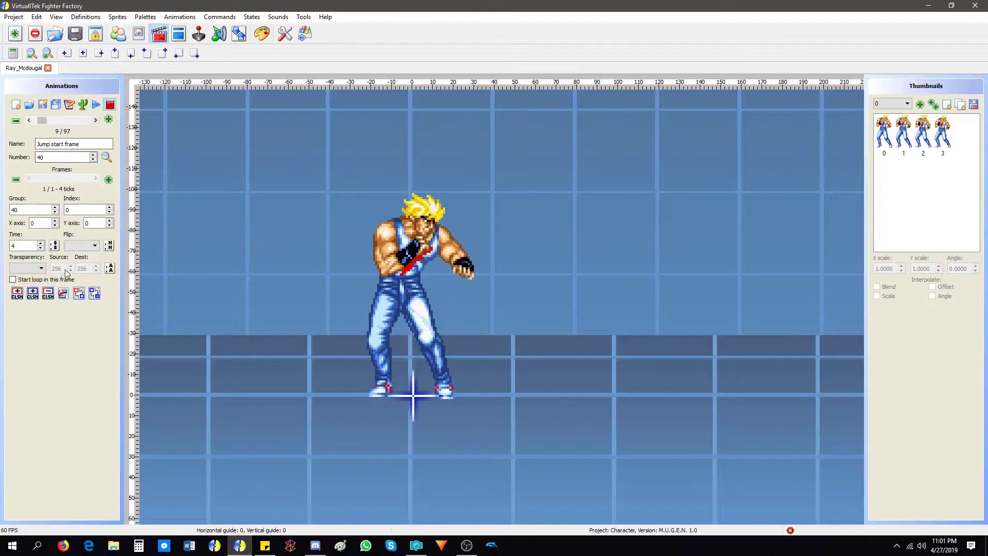
{"action": "left_click", "coordinate": [33, 292]}
{"action": "left_click_drag", "start_coordinate": [367, 200], "coordinate": [456, 396]}
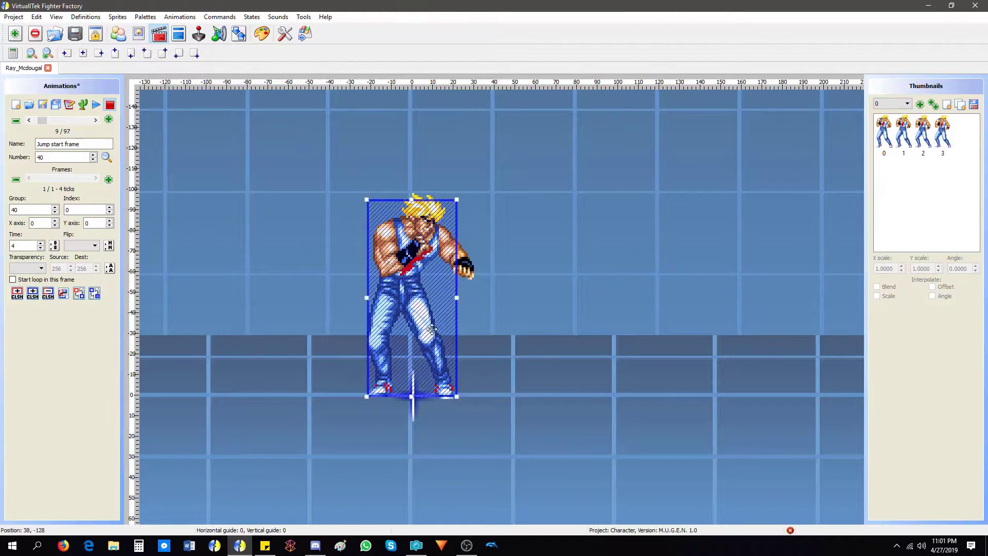
Add a Clsn2 body box about 36 × 110 around the sprite in Starting Jumping up's first frame, and look through the other frames
{"action": "left_click", "coordinate": [96, 120]}
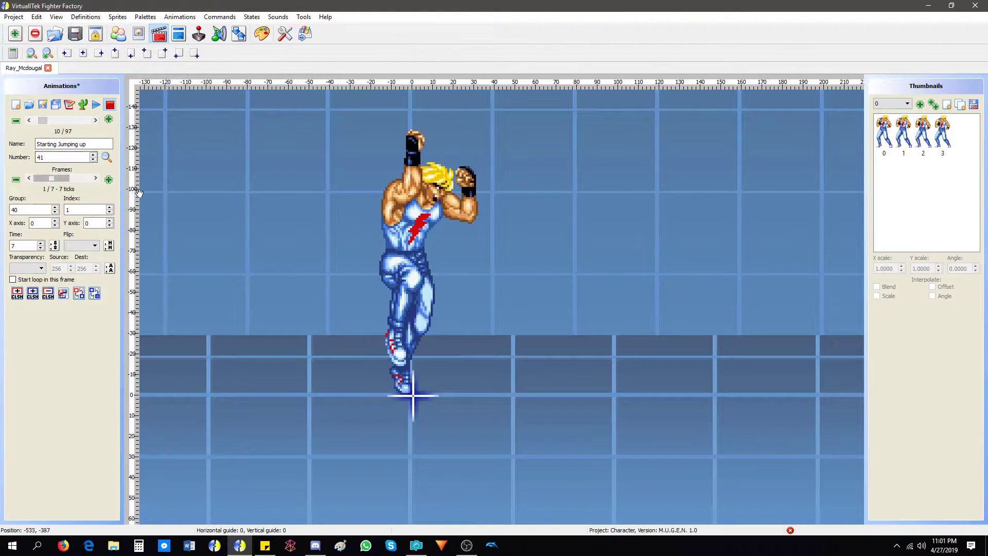
{"action": "left_click", "coordinate": [33, 293]}
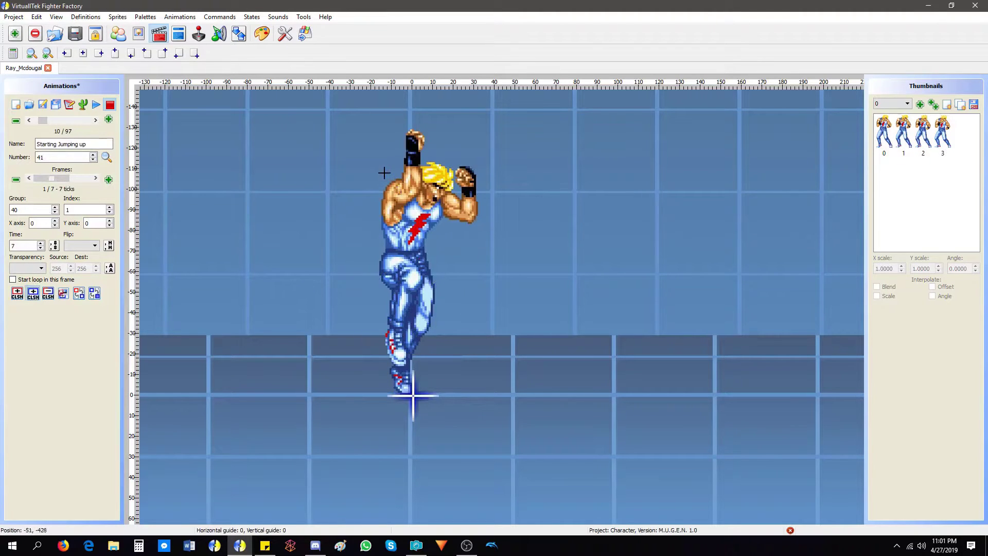
{"action": "left_click_drag", "start_coordinate": [399, 194], "coordinate": [453, 387]}
{"action": "left_click", "coordinate": [96, 179]}
{"action": "left_click", "coordinate": [95, 178]}
{"action": "left_click", "coordinate": [96, 178]}
{"action": "left_click", "coordinate": [95, 179]}
{"action": "left_click", "coordinate": [95, 178]}
{"action": "left_click", "coordinate": [95, 179]}
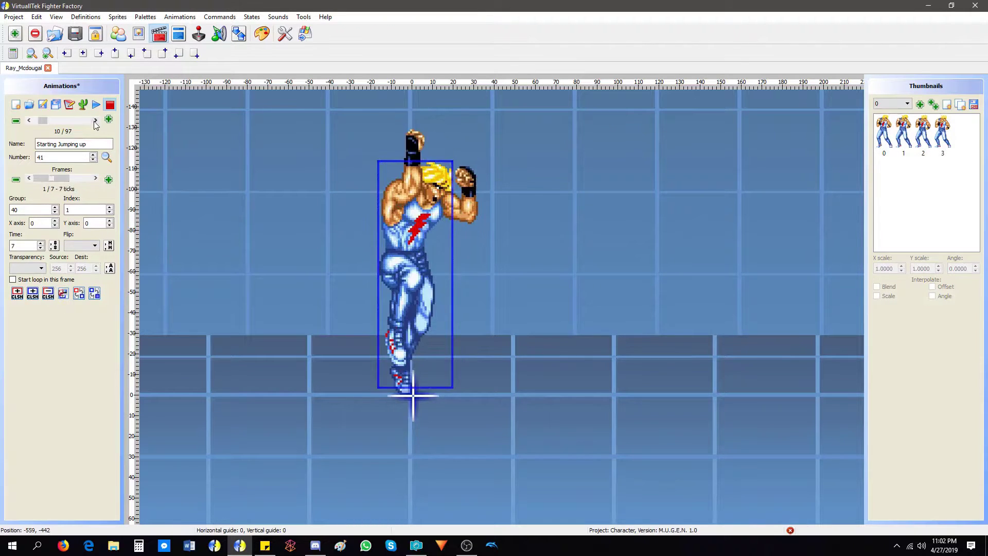
Add two Clsn2 boxes to Starting Jumping forwards' first frame: about 52 × 58 over the upper body and 29 × 52 over the legs
{"action": "left_click", "coordinate": [95, 120]}
{"action": "left_click", "coordinate": [32, 292]}
{"action": "left_click_drag", "start_coordinate": [380, 167], "coordinate": [488, 287]}
{"action": "left_click", "coordinate": [33, 293]}
{"action": "left_click_drag", "start_coordinate": [421, 287], "coordinate": [361, 392]}
Add a Clsn2 body box about 60 × 47 around the curled sprite in frame 2 of Starting Jumping forwards
{"action": "left_click", "coordinate": [96, 179]}
{"action": "left_click", "coordinate": [33, 293]}
{"action": "left_click_drag", "start_coordinate": [361, 195], "coordinate": [485, 294]}
Copy the previous frame's body box into frames 3 to 5, fitting them to about 46 × 60, 47 × 64 and 69 × 47
{"action": "left_click", "coordinate": [95, 179]}
{"action": "left_click", "coordinate": [95, 179]}
{"action": "left_click", "coordinate": [29, 178]}
{"action": "left_click", "coordinate": [64, 293]}
{"action": "left_click", "coordinate": [95, 179]}
{"action": "left_click", "coordinate": [63, 293]}
{"action": "left_click", "coordinate": [95, 179]}
Add Clsn2 boxes about 38 × 49 and 31 × 46 to frame 6, and one about 36 × 115 to frame 7
{"action": "left_click", "coordinate": [32, 293]}
{"action": "left_click_drag", "start_coordinate": [354, 175], "coordinate": [433, 277]}
{"action": "left_click_drag", "start_coordinate": [409, 251], "coordinate": [474, 347]}
{"action": "left_click", "coordinate": [96, 179]}
{"action": "left_click_drag", "start_coordinate": [378, 154], "coordinate": [454, 377]}
Review the body boxes across all frames of Starting Jumping forwards and compare them with the frames of Starting Jumping backwards
{"action": "left_click", "coordinate": [95, 120]}
{"action": "left_click", "coordinate": [29, 121]}
{"action": "left_click_drag", "start_coordinate": [46, 179], "coordinate": [64, 179]}
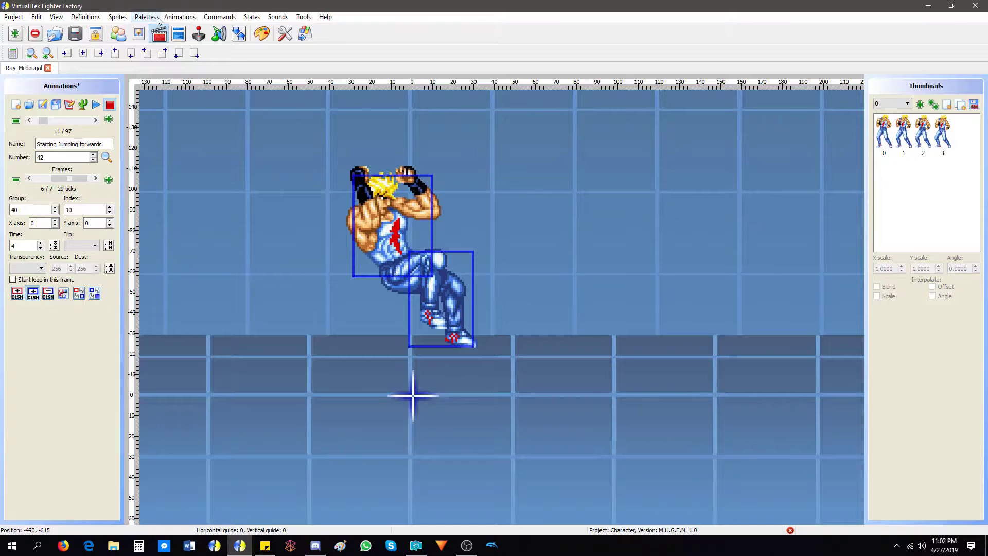
{"action": "left_click_drag", "start_coordinate": [76, 178], "coordinate": [55, 177]}
{"action": "key", "text": "Right"}
{"action": "key", "text": "Right"}
{"action": "key", "text": "Right"}
{"action": "key", "text": "Right"}
{"action": "key", "text": "Right"}
{"action": "key", "text": "Right"}
{"action": "left_click", "coordinate": [95, 121]}
{"action": "key", "text": "Right"}
{"action": "key", "text": "Right"}
{"action": "key", "text": "Right"}
{"action": "key", "text": "Right"}
{"action": "key", "text": "Right"}
{"action": "key", "text": "Right"}
{"action": "left_click", "coordinate": [29, 120]}
{"action": "left_click_drag", "start_coordinate": [70, 180], "coordinate": [35, 178]}
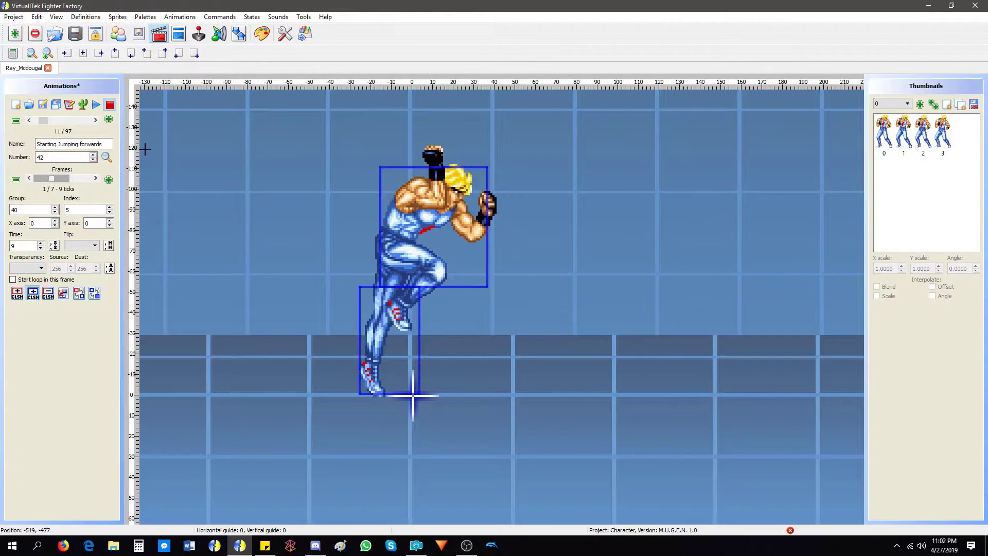
Replicate the collision boxes of Starting Jumping forwards' first frame to all other instances of that frame
{"action": "left_click", "coordinate": [178, 17]}
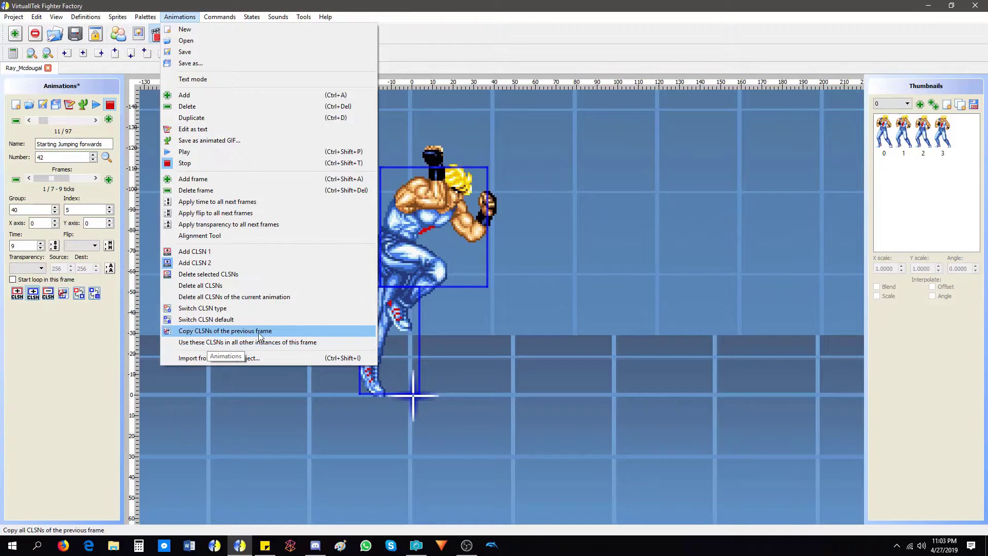
{"action": "left_click", "coordinate": [319, 344]}
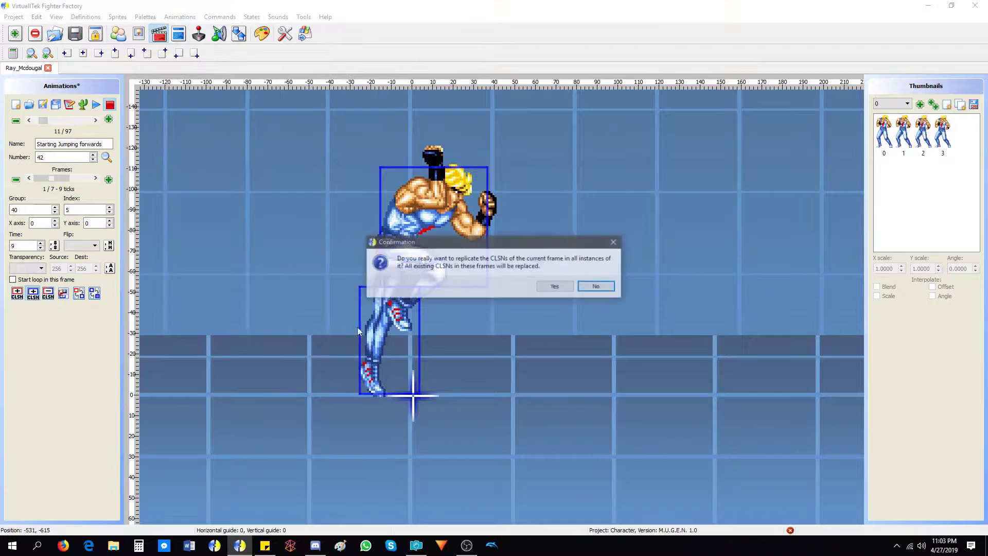
{"action": "left_click", "coordinate": [556, 290]}
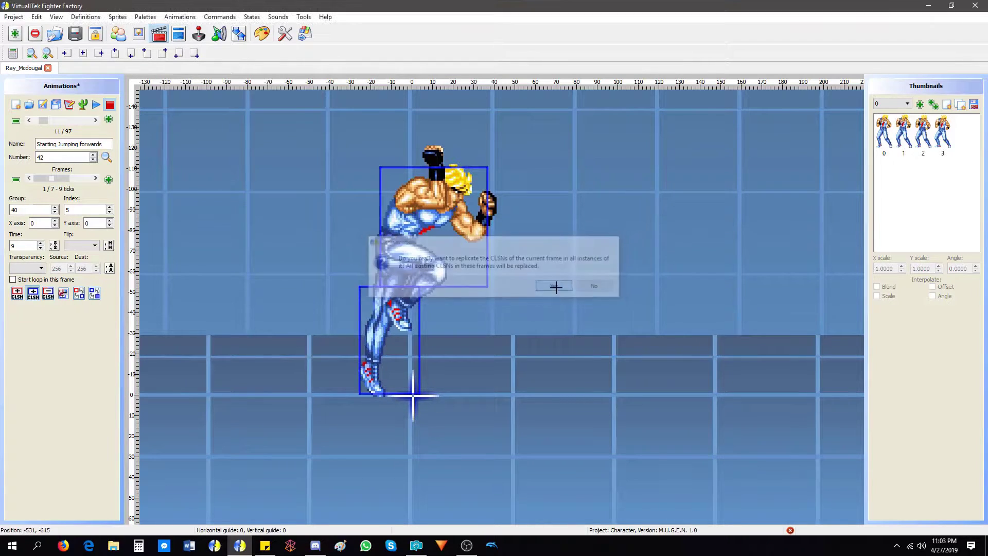
{"action": "left_click", "coordinate": [96, 120]}
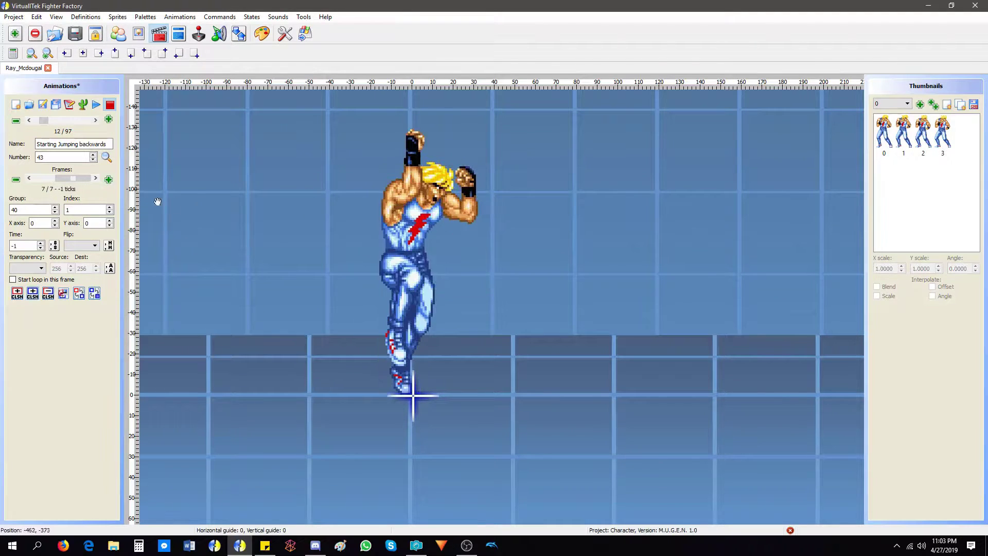
{"action": "left_click", "coordinate": [29, 121]}
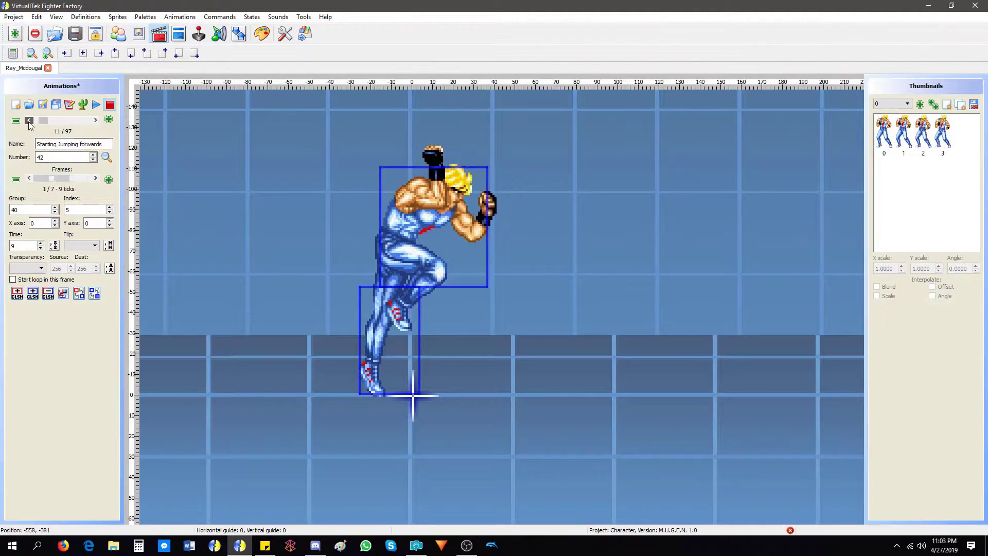
Replicate the collision boxes of Starting Jumping forwards' frames 2 and 3 to all other instances of those frames
{"action": "left_click", "coordinate": [62, 178]}
{"action": "left_click", "coordinate": [180, 16]}
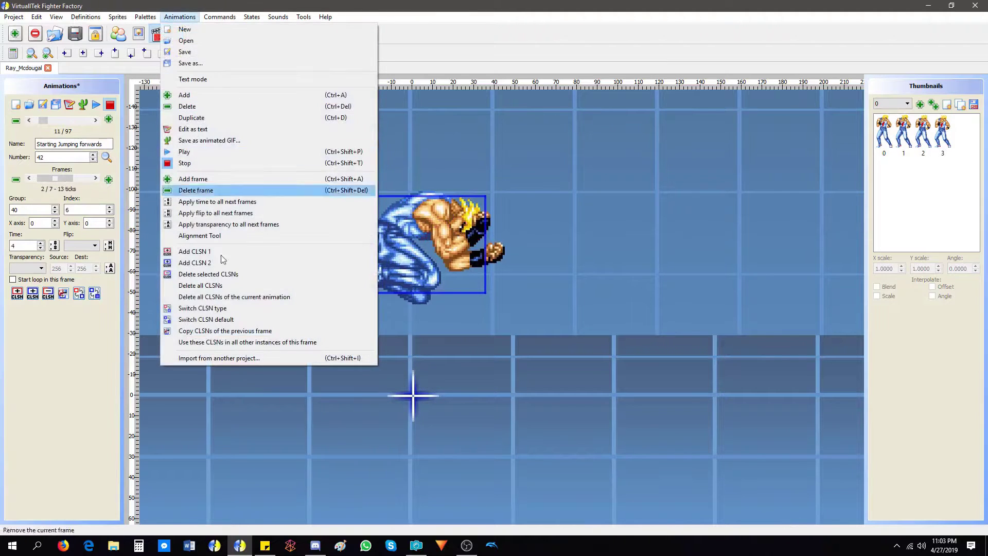
{"action": "left_click", "coordinate": [234, 335]}
{"action": "left_click", "coordinate": [547, 288]}
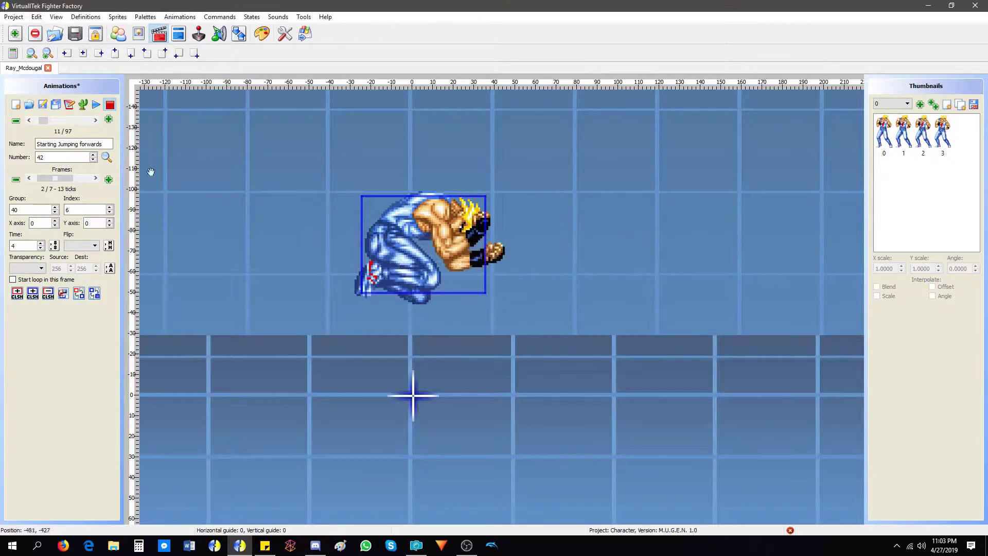
{"action": "left_click", "coordinate": [97, 179]}
{"action": "left_click", "coordinate": [180, 16]}
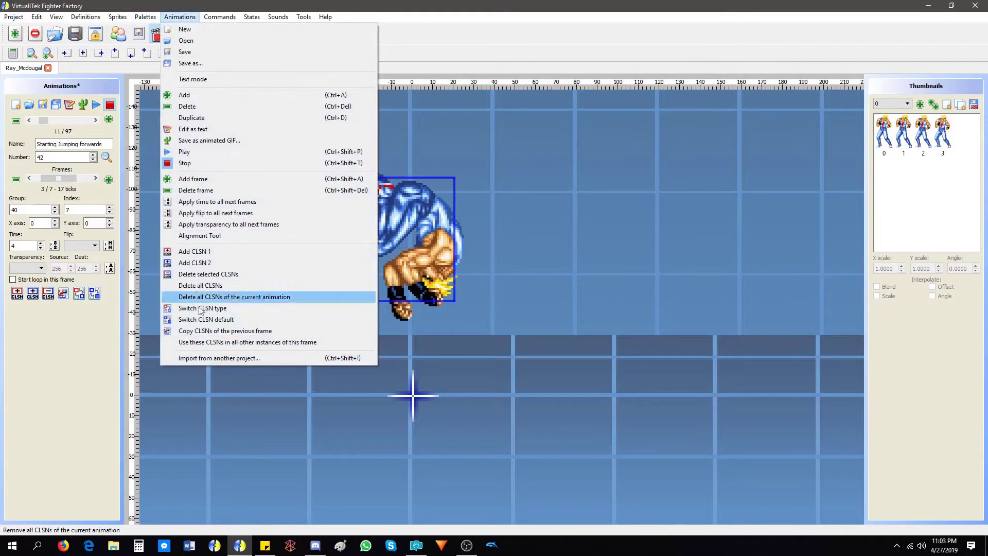
{"action": "left_click", "coordinate": [206, 343]}
{"action": "left_click", "coordinate": [547, 288]}
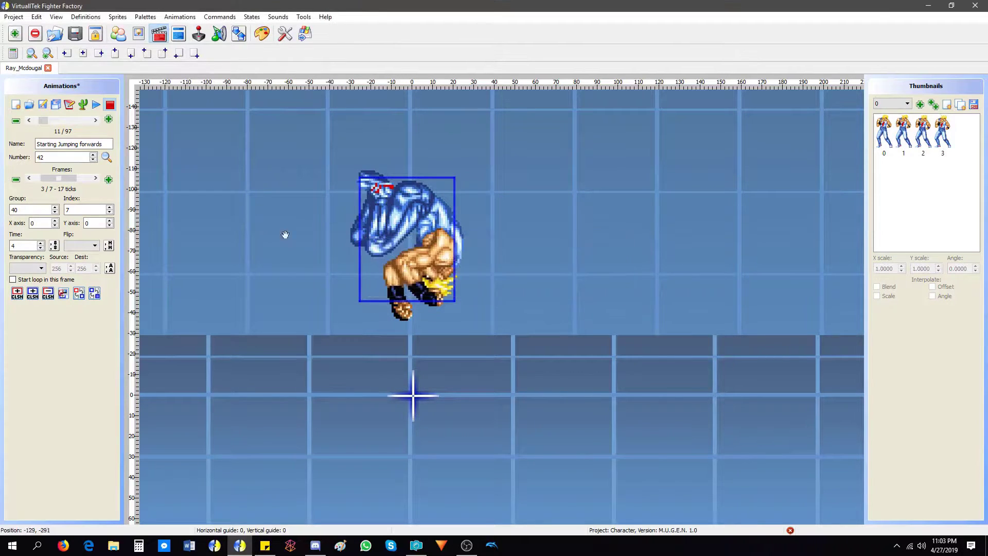
Replicate the collision boxes of Starting Jumping forwards' frames 4 and 5 to all other instances of those frames
{"action": "left_click", "coordinate": [95, 179]}
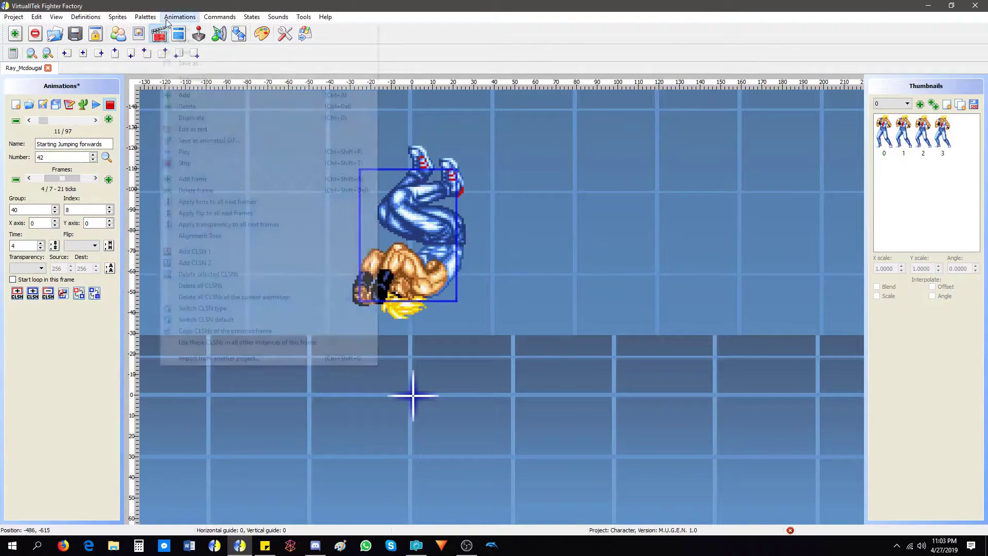
{"action": "left_click", "coordinate": [179, 17]}
{"action": "left_click", "coordinate": [240, 342]}
{"action": "left_click", "coordinate": [547, 289]}
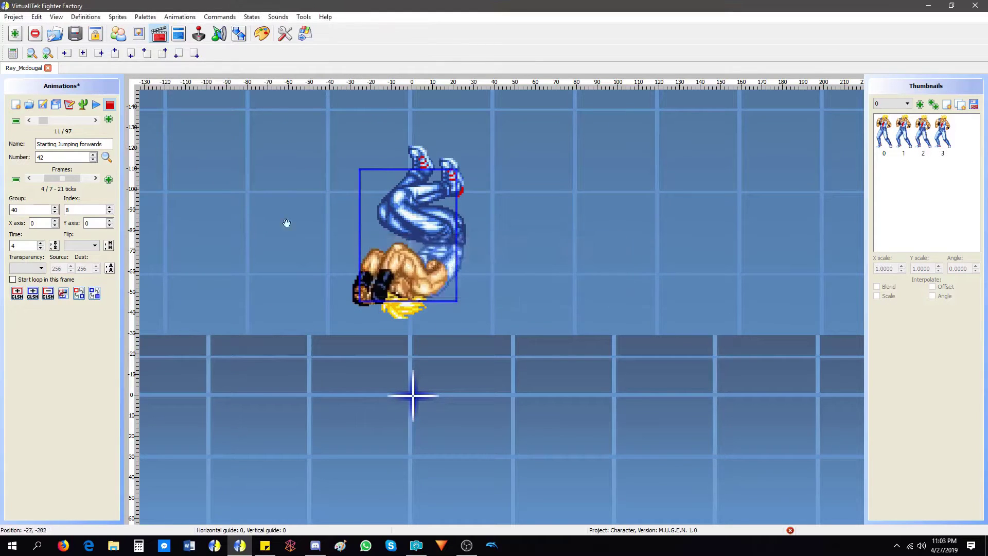
{"action": "left_click", "coordinate": [96, 179]}
{"action": "left_click", "coordinate": [179, 17]}
{"action": "left_click", "coordinate": [240, 342]}
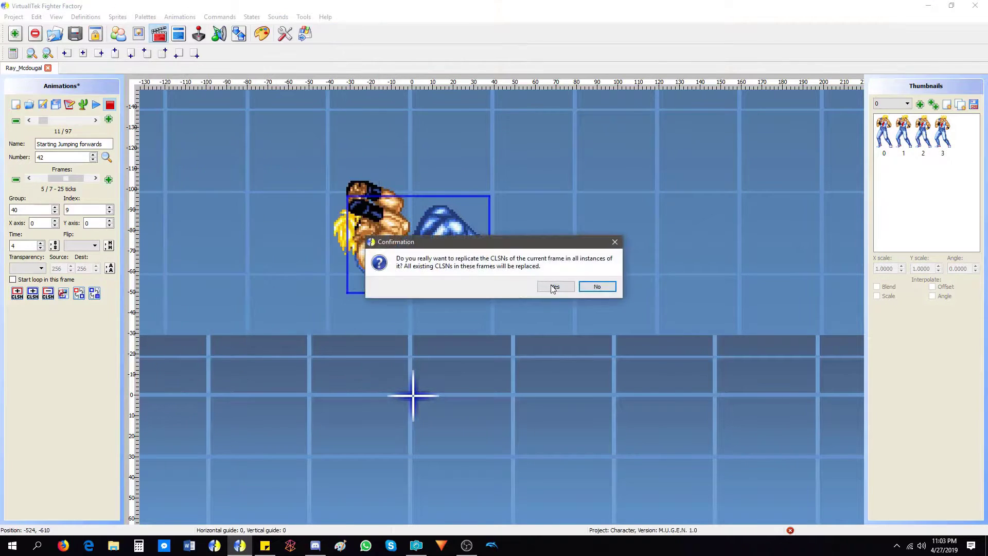
{"action": "left_click", "coordinate": [546, 288]}
Replicate the collision boxes of Starting Jumping forwards' frames 6 and 7 to all other instances of those frames
{"action": "left_click", "coordinate": [96, 179]}
{"action": "left_click", "coordinate": [179, 16]}
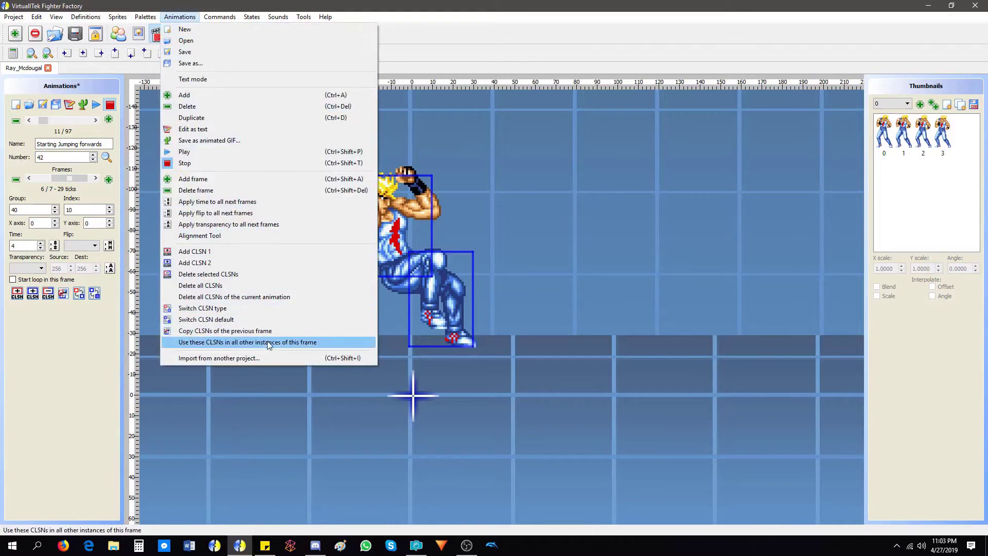
{"action": "left_click", "coordinate": [239, 342]}
{"action": "left_click", "coordinate": [546, 289]}
{"action": "left_click", "coordinate": [96, 179]}
{"action": "left_click", "coordinate": [180, 16]}
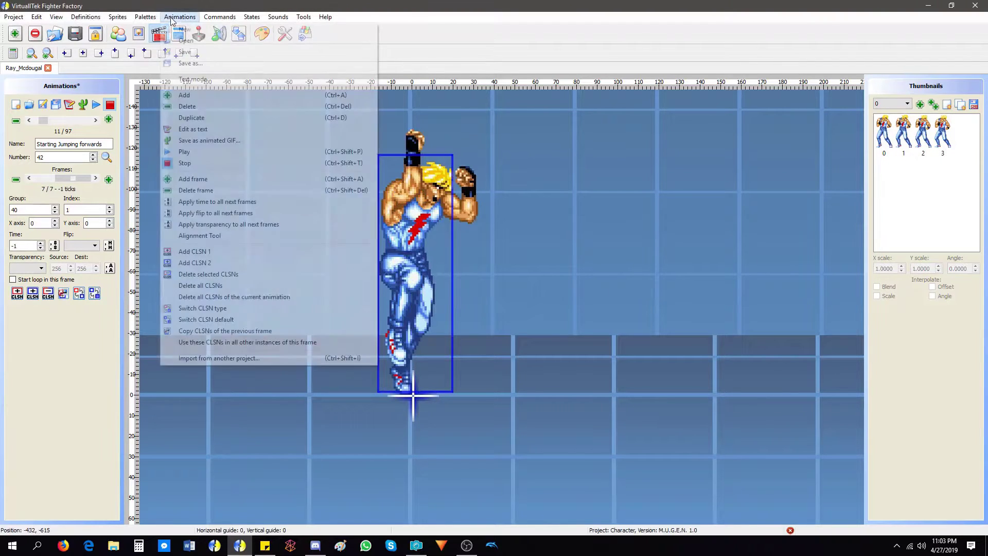
{"action": "left_click", "coordinate": [295, 344]}
{"action": "left_click", "coordinate": [551, 288]}
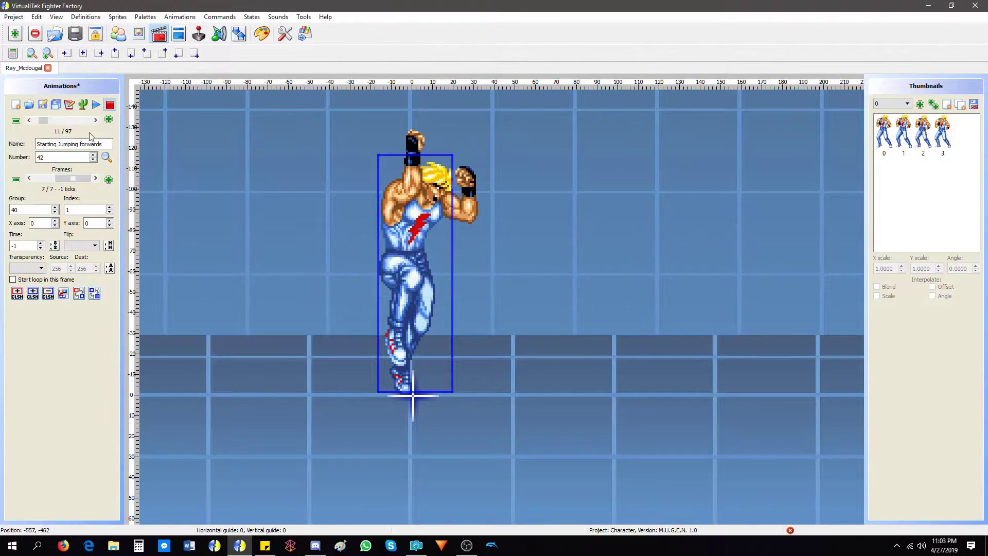
Check the body boxes in Starting Jumping backwards and look back through the earlier animations up to Jump start frame
{"action": "left_click", "coordinate": [95, 120]}
{"action": "left_click", "coordinate": [41, 179]}
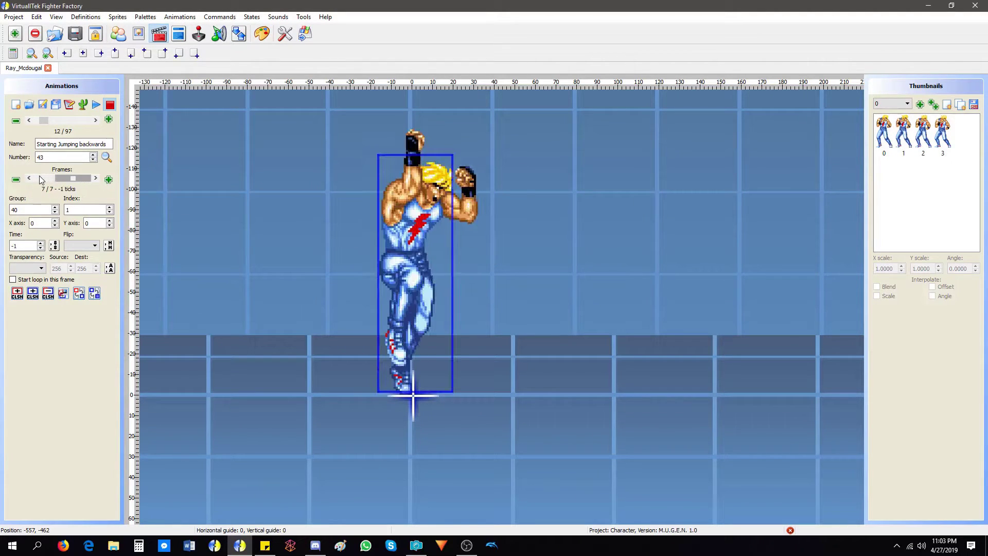
{"action": "left_click", "coordinate": [95, 120]}
{"action": "key", "text": "Left"}
{"action": "key", "text": "Left"}
{"action": "key", "text": "Left"}
{"action": "key", "text": "Left"}
{"action": "key", "text": "Left"}
{"action": "key", "text": "Left"}
{"action": "key", "text": "Left"}
{"action": "key", "text": "Left"}
{"action": "key", "text": "Left"}
{"action": "key", "text": "Left"}
{"action": "key", "text": "Left"}
{"action": "key", "text": "Right"}
{"action": "key", "text": "Right"}
{"action": "key", "text": "Right"}
{"action": "key", "text": "Right"}
{"action": "key", "text": "Right"}
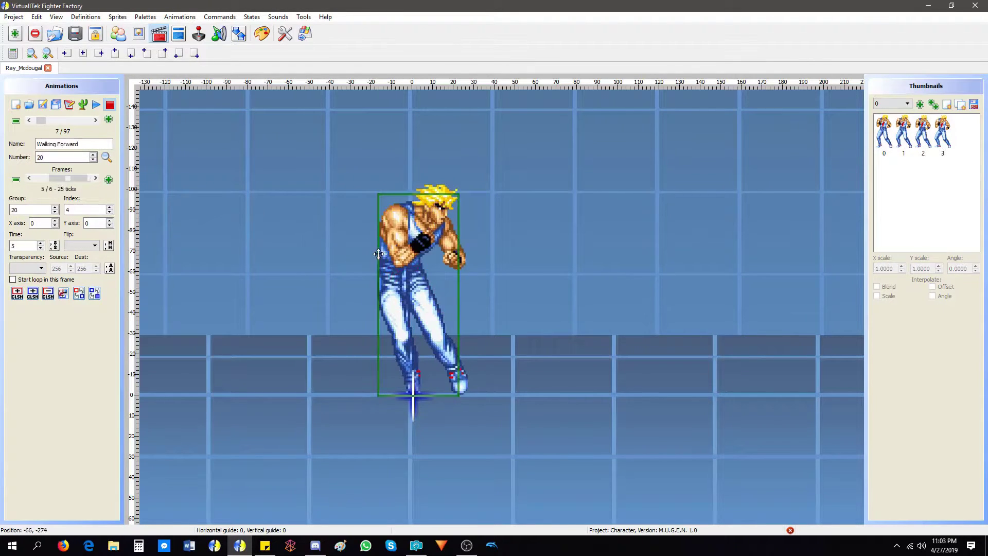
{"action": "key", "text": "Right"}
{"action": "key", "text": "Right"}
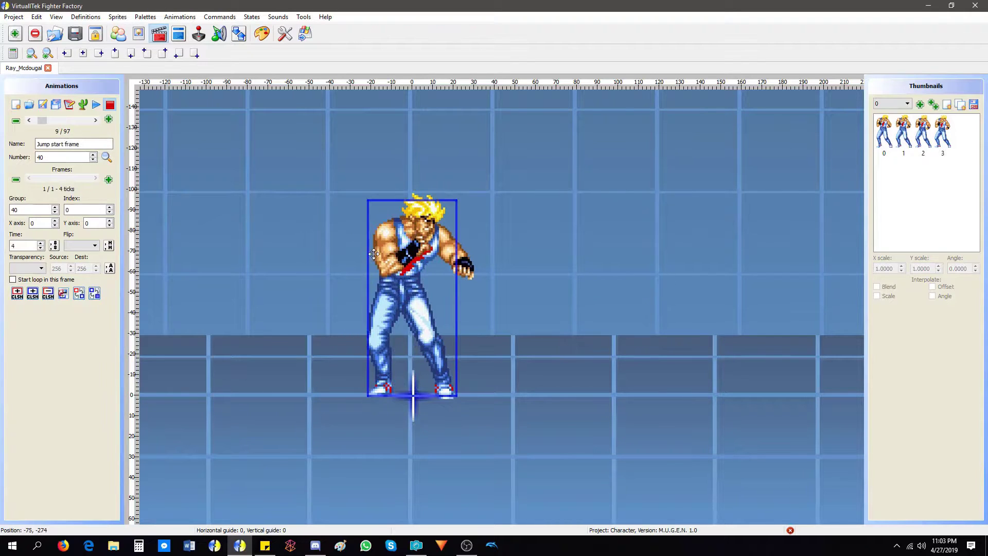
Replicate the Jump start frame's body box to all other instances of that frame
{"action": "left_click", "coordinate": [180, 17]}
{"action": "left_click", "coordinate": [221, 341]}
{"action": "left_click", "coordinate": [550, 284]}
Look through the animations after Jump start frame, up to GUARD (crouch), to examine their collision boxes
{"action": "left_click", "coordinate": [95, 120]}
{"action": "left_click", "coordinate": [96, 120]}
{"action": "left_click", "coordinate": [96, 120]}
{"action": "left_click", "coordinate": [95, 121]}
{"action": "left_click", "coordinate": [95, 120]}
{"action": "left_click", "coordinate": [95, 120]}
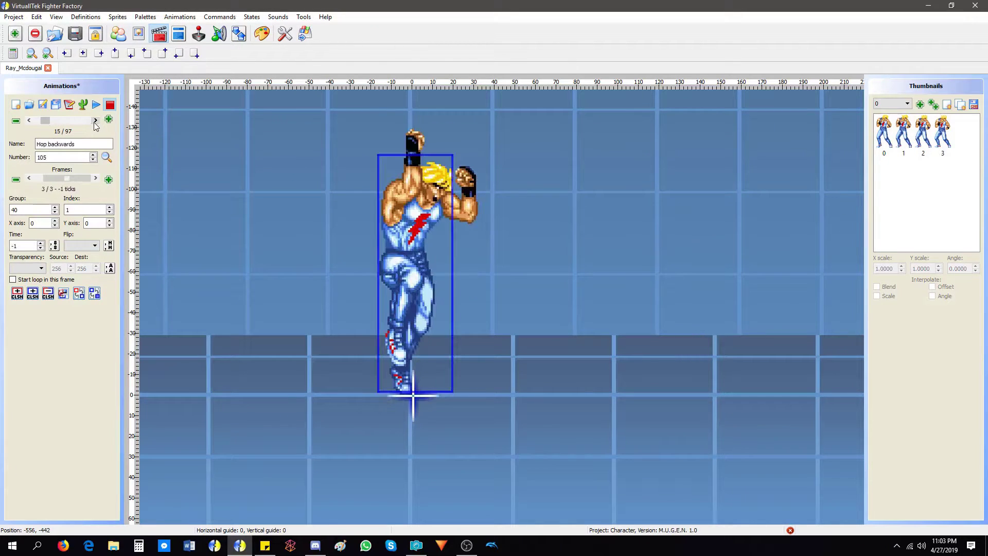
{"action": "left_click", "coordinate": [95, 121]}
{"action": "left_click", "coordinate": [96, 120]}
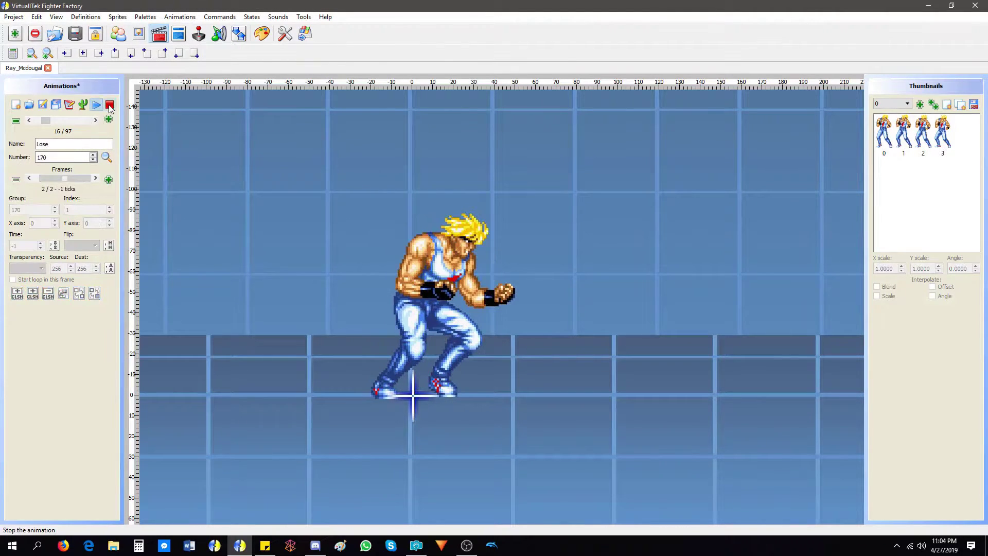
{"action": "left_click", "coordinate": [95, 120]}
{"action": "scroll", "coordinate": [51, 123], "scroll_direction": "up", "scroll_amount": 9}
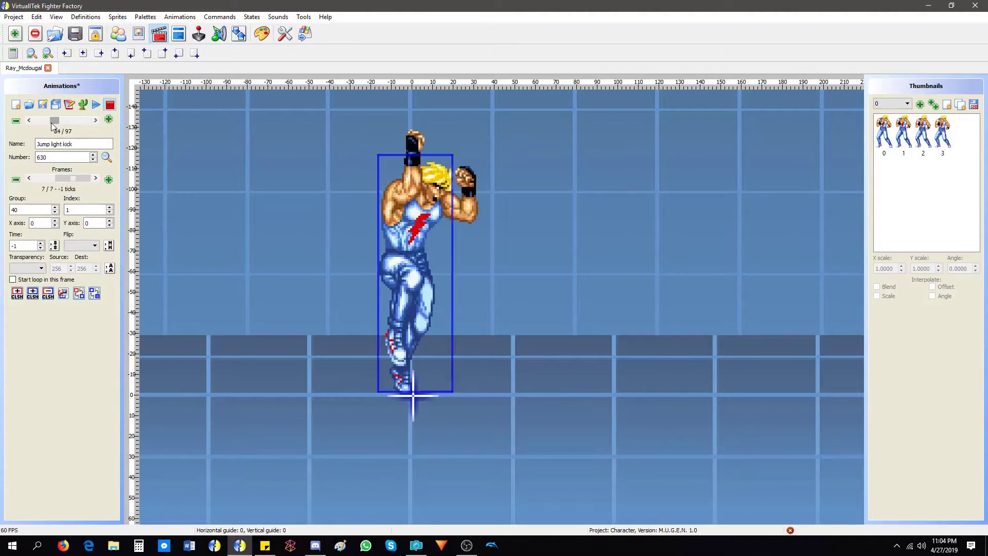
{"action": "scroll", "coordinate": [51, 123], "scroll_direction": "up", "scroll_amount": 7}
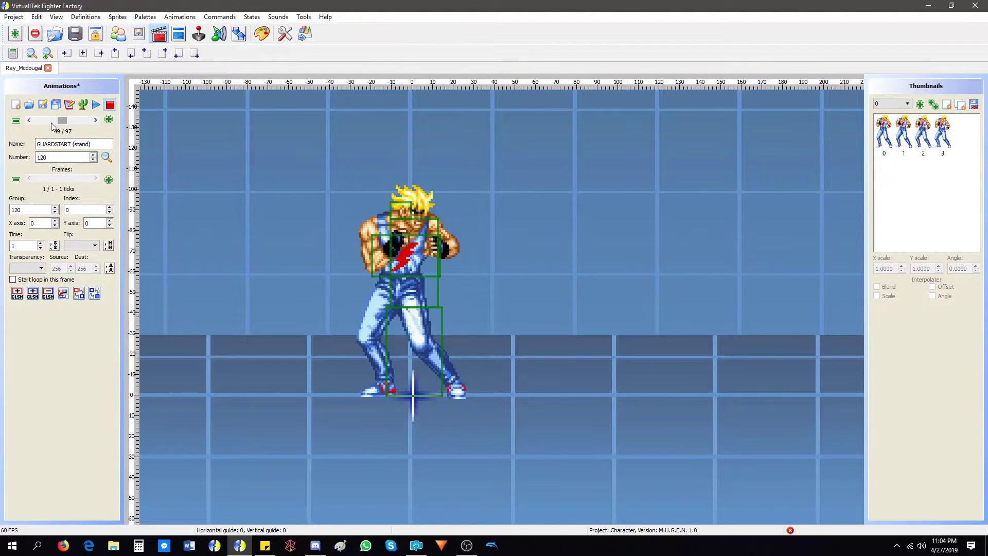
{"action": "scroll", "coordinate": [51, 122], "scroll_direction": "up", "scroll_amount": 2}
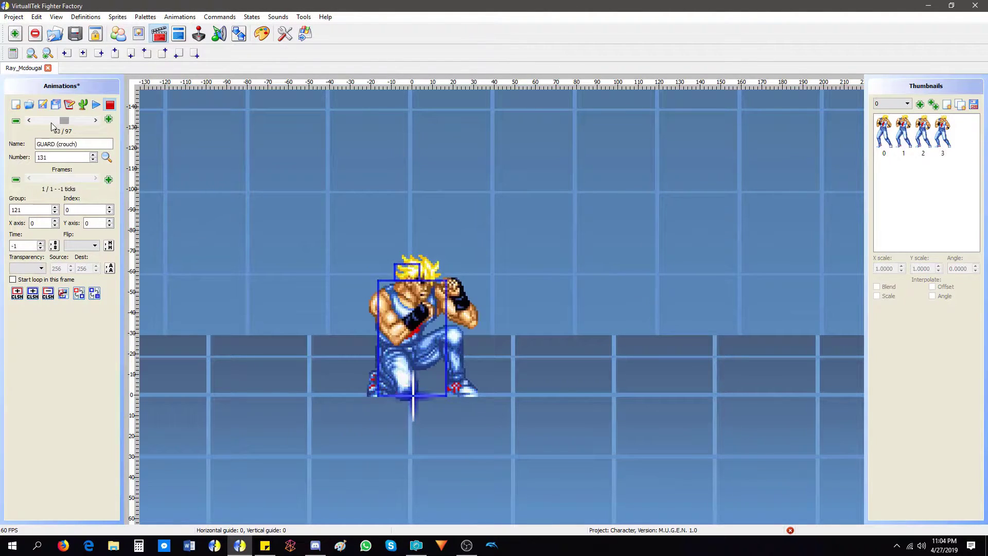
Sort all animations by number in the Organizer, look through the reordered list, and save the animations
{"action": "left_click", "coordinate": [239, 33]}
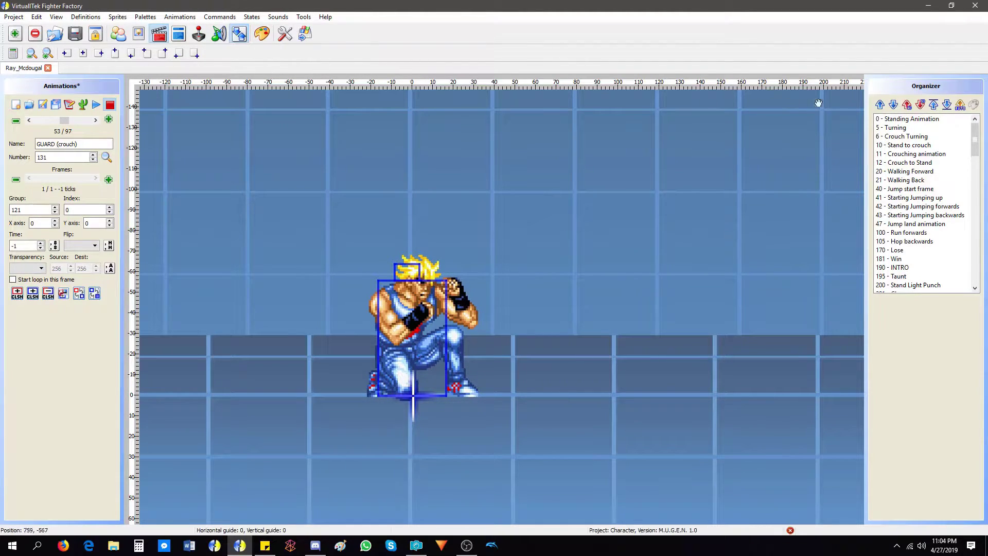
{"action": "left_click", "coordinate": [960, 105]}
{"action": "scroll", "coordinate": [909, 200], "scroll_direction": "down", "scroll_amount": 1}
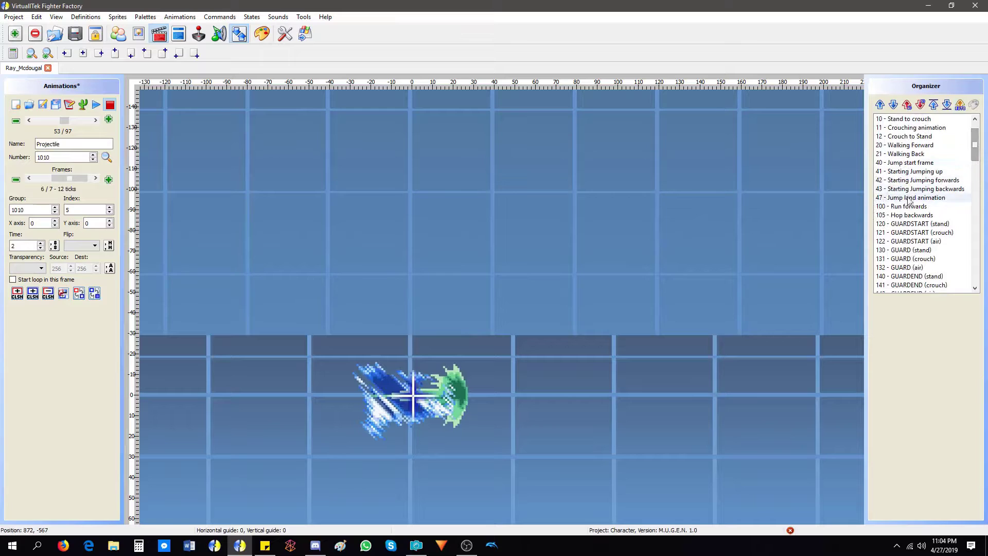
{"action": "scroll", "coordinate": [908, 200], "scroll_direction": "down", "scroll_amount": 4}
{"action": "scroll", "coordinate": [908, 212], "scroll_direction": "down", "scroll_amount": 18}
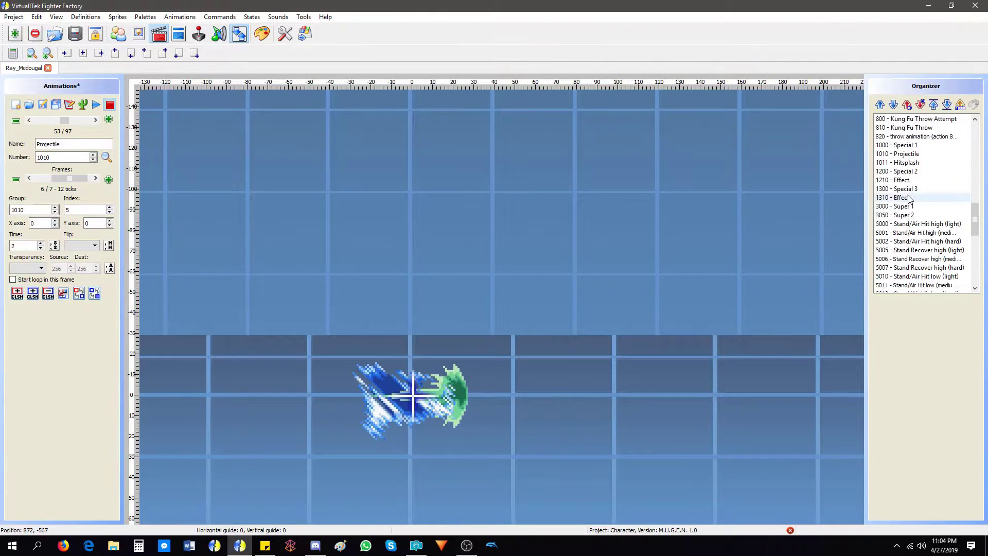
{"action": "left_click", "coordinate": [40, 105]}
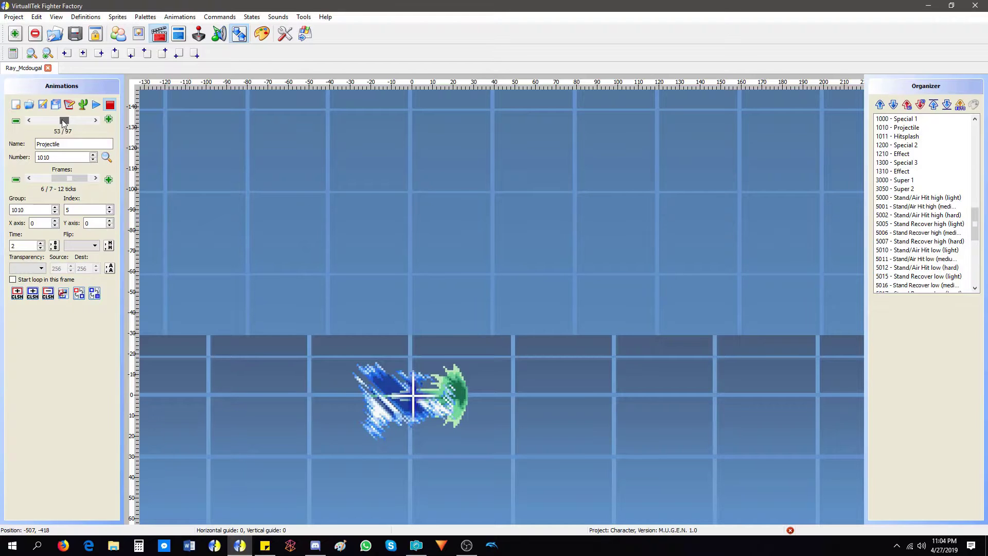
Fit Stand/Air Hit high (light)'s first-frame boxes to the sprite: head about 18 × 13 and body about 40 × 90
{"action": "scroll", "coordinate": [60, 119], "scroll_direction": "up", "scroll_amount": 4}
{"action": "scroll", "coordinate": [58, 122], "scroll_direction": "down", "scroll_amount": 3}
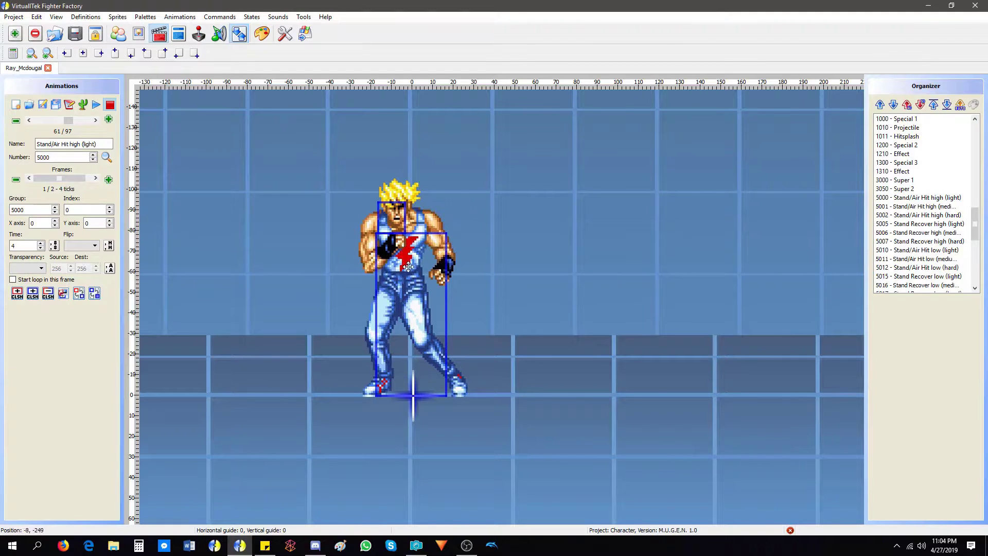
{"action": "left_click_drag", "start_coordinate": [399, 217], "coordinate": [405, 186]}
{"action": "left_click", "coordinate": [376, 234]}
{"action": "left_click_drag", "start_coordinate": [373, 230], "coordinate": [407, 197]}
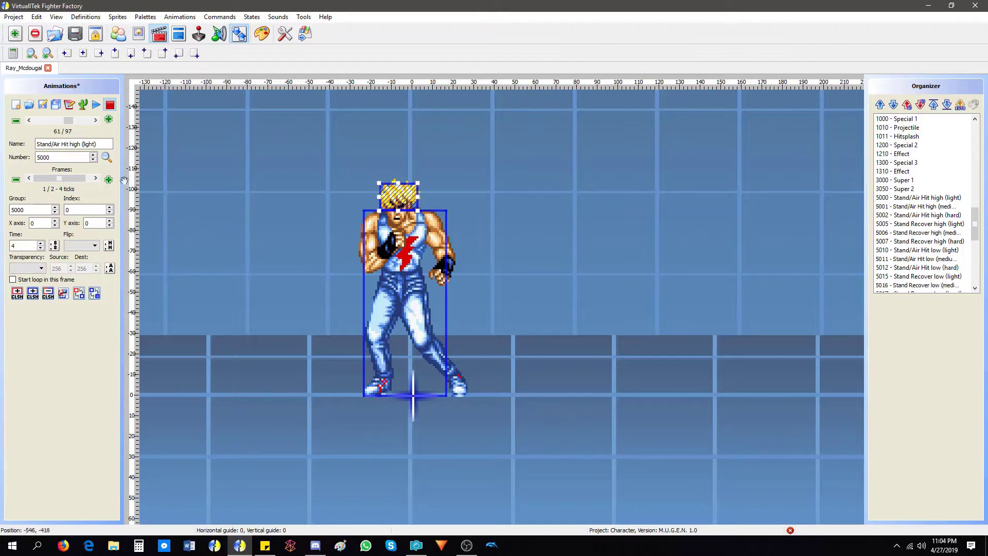
{"action": "left_click", "coordinate": [85, 178]}
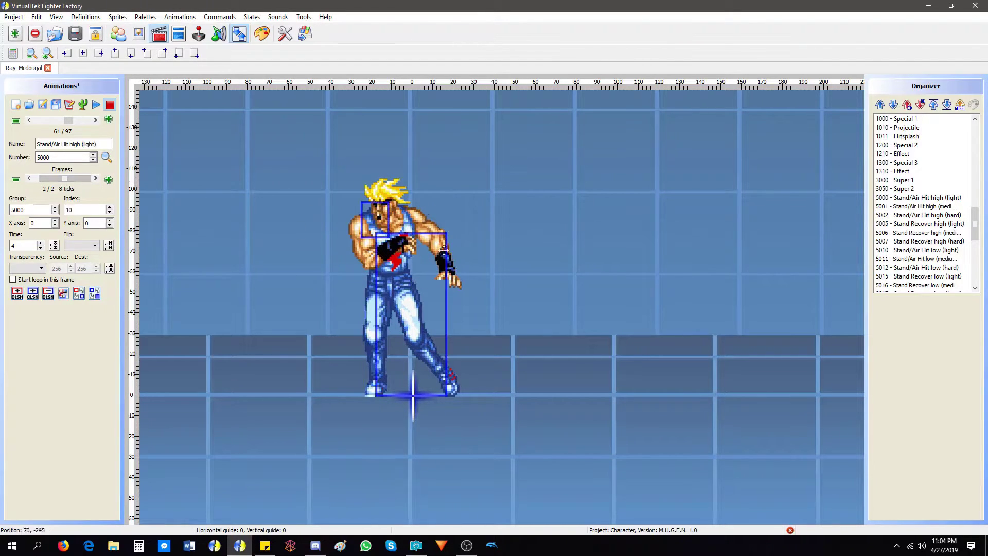
Fit Stand/Air Hit high (light)'s second-frame boxes to the sprite: head about 36 × 23 and body about 34 × 79
{"action": "left_click", "coordinate": [398, 276]}
{"action": "left_click_drag", "start_coordinate": [399, 277], "coordinate": [390, 277]}
{"action": "mouse_move", "coordinate": [376, 224]}
{"action": "left_mouse_down"}
{"action": "mouse_move", "coordinate": [365, 202]}
{"action": "mouse_move", "coordinate": [426, 235]}
{"action": "left_mouse_up"}
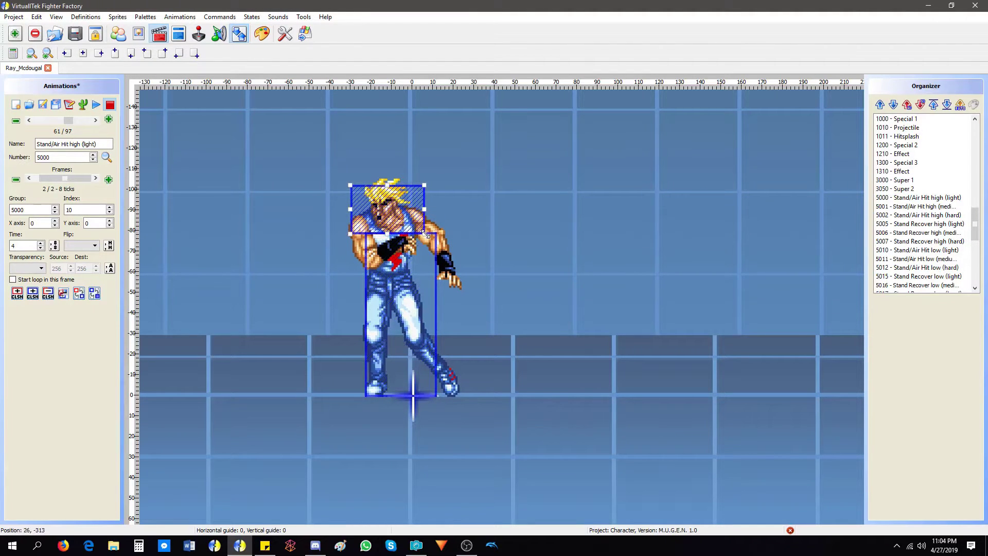
{"action": "left_click", "coordinate": [463, 277]}
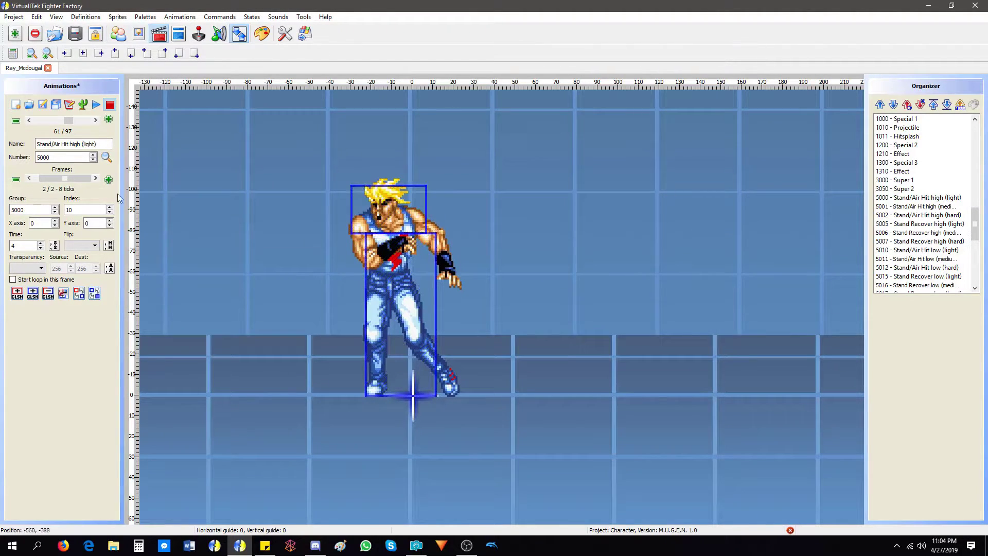
Fit Stand/Air Hit high (hard)'s boxes to the sprite: upper box about 39 × 33 and body box about 34 × 79
{"action": "left_click", "coordinate": [96, 120]}
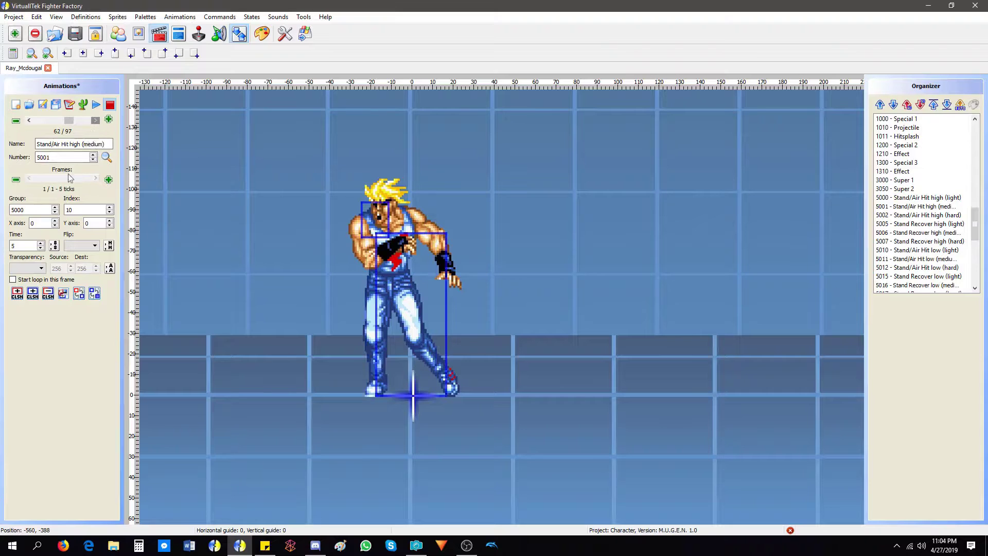
{"action": "left_click", "coordinate": [95, 121]}
{"action": "left_click_drag", "start_coordinate": [365, 258], "coordinate": [370, 220]}
{"action": "left_click_drag", "start_coordinate": [411, 283], "coordinate": [402, 284]}
{"action": "mouse_move", "coordinate": [377, 227]}
{"action": "left_mouse_down"}
{"action": "mouse_move", "coordinate": [369, 216]}
{"action": "mouse_move", "coordinate": [420, 233]}
{"action": "left_mouse_up"}
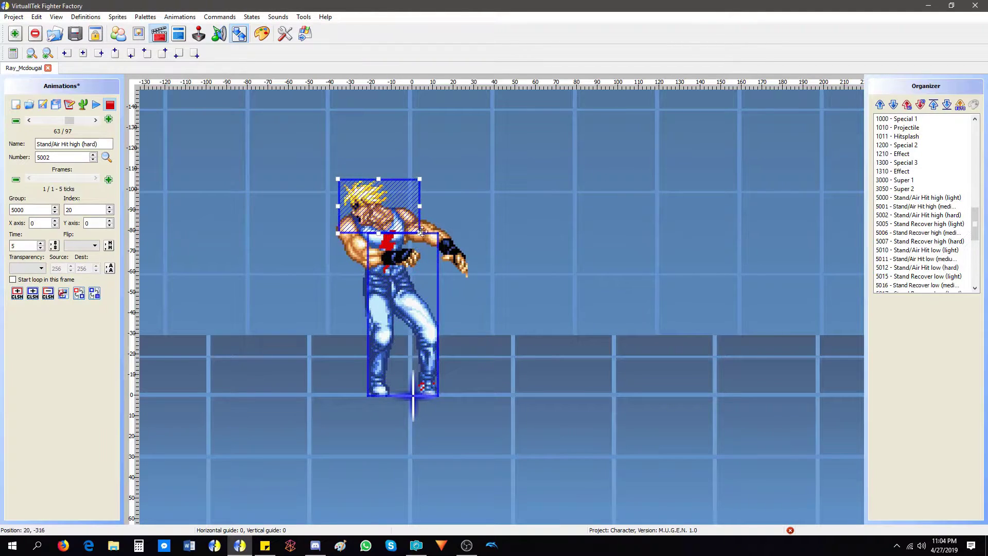
{"action": "mouse_move", "coordinate": [380, 188]}
{"action": "left_mouse_down"}
{"action": "mouse_move", "coordinate": [380, 208]}
{"action": "mouse_move", "coordinate": [380, 187]}
{"action": "left_mouse_up"}
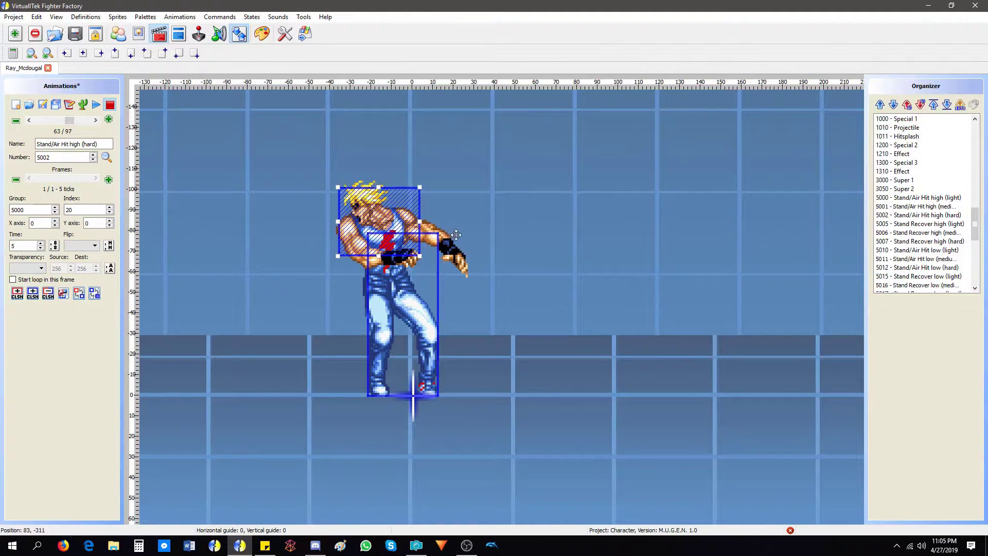
{"action": "left_click", "coordinate": [455, 235]}
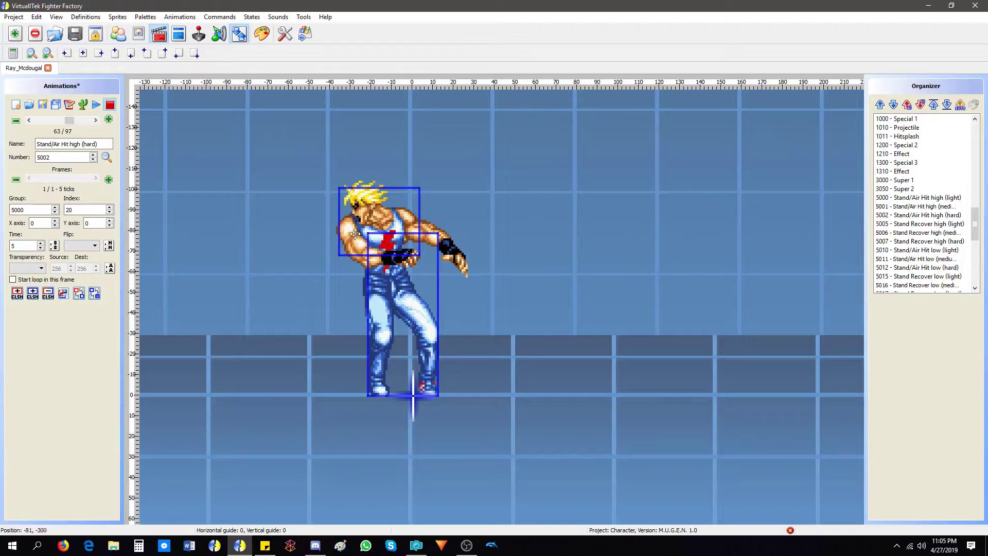
Fit Stand Recover high (hard)'s first-frame boxes to the leaning sprite: upper box about 27 × 58 and lower box about 34 × 79
{"action": "left_click", "coordinate": [95, 120]}
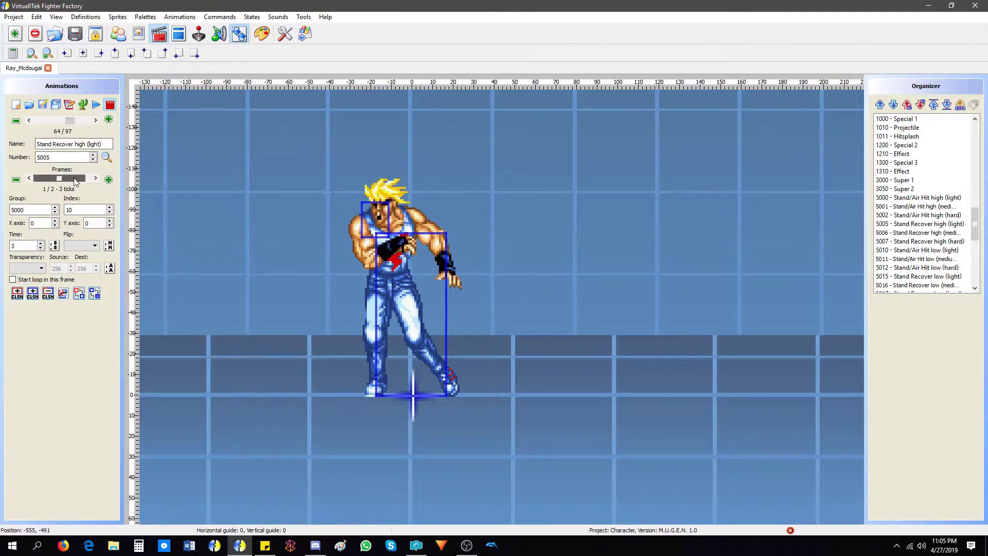
{"action": "left_click", "coordinate": [95, 120]}
{"action": "mouse_move", "coordinate": [59, 177]}
{"action": "left_mouse_down"}
{"action": "mouse_move", "coordinate": [77, 178]}
{"action": "mouse_move", "coordinate": [58, 178]}
{"action": "left_mouse_up"}
{"action": "left_click", "coordinate": [95, 120]}
{"action": "left_click_drag", "start_coordinate": [388, 299], "coordinate": [380, 299]}
{"action": "left_click_drag", "start_coordinate": [352, 245], "coordinate": [327, 208]}
{"action": "left_click_drag", "start_coordinate": [360, 245], "coordinate": [381, 304]}
{"action": "left_click_drag", "start_coordinate": [360, 268], "coordinate": [350, 296]}
{"action": "left_click_drag", "start_coordinate": [383, 178], "coordinate": [374, 179]}
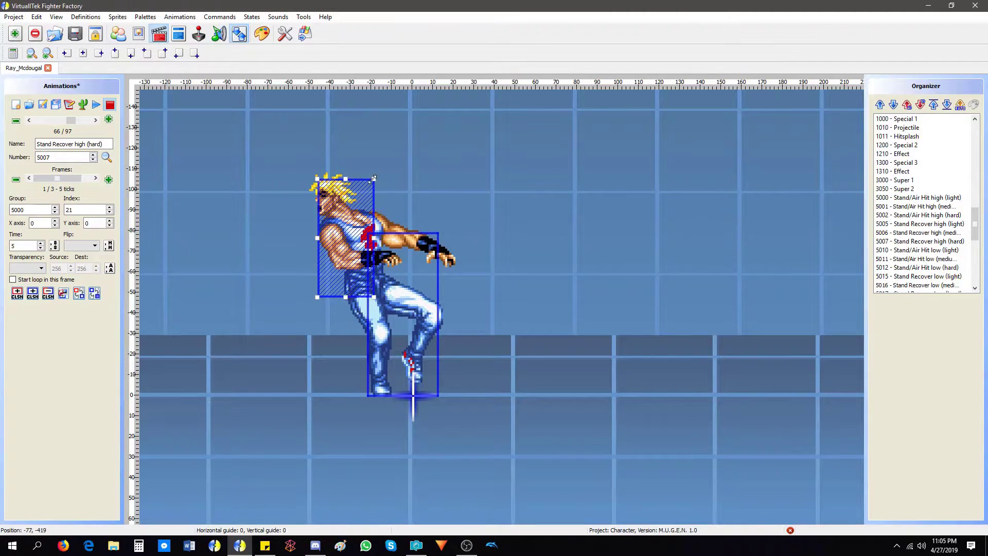
Replicate the collision boxes of Stand/Air Hit high (light)'s first frame to all other instances of that frame
{"action": "left_click", "coordinate": [75, 176]}
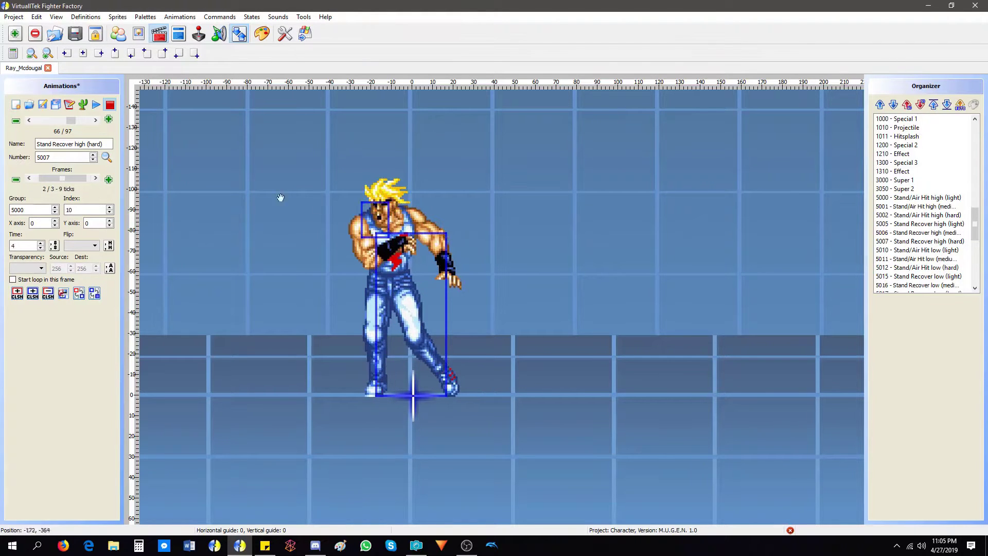
{"action": "left_click_drag", "start_coordinate": [73, 122], "coordinate": [71, 123]}
{"action": "left_click_drag", "start_coordinate": [71, 179], "coordinate": [59, 179]}
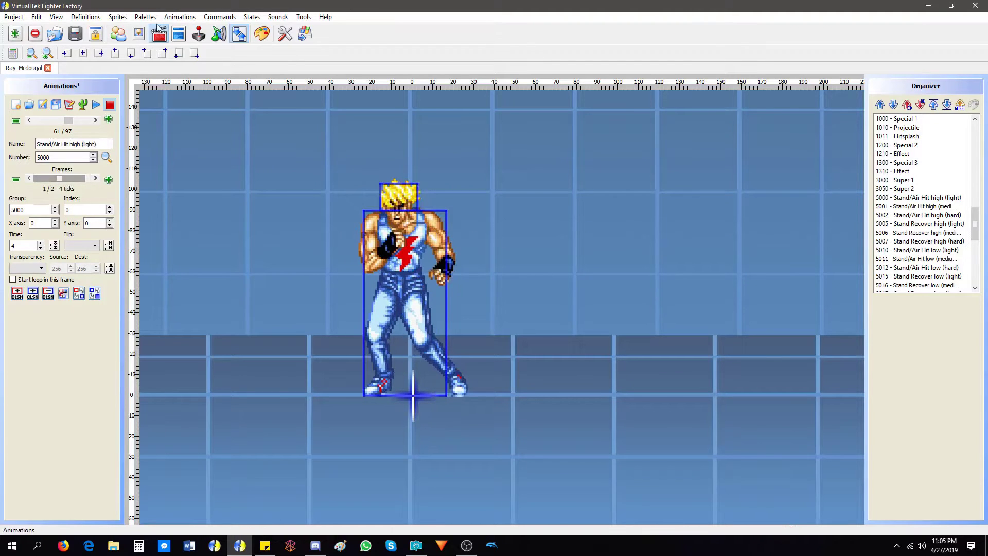
{"action": "left_click", "coordinate": [180, 17]}
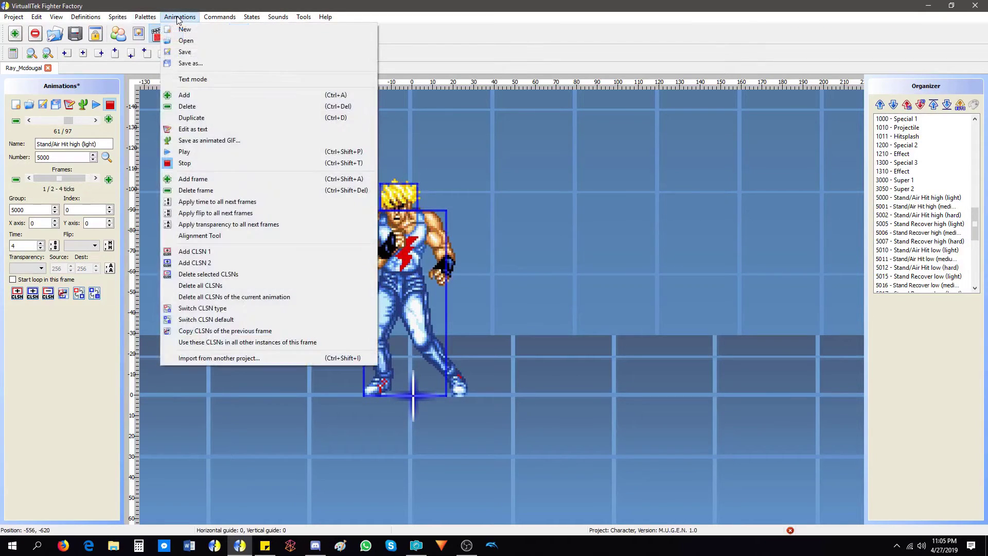
{"action": "left_click", "coordinate": [225, 344]}
{"action": "left_click", "coordinate": [568, 284]}
Replicate the collision boxes of Stand/Air Hit high (light)'s second frame to all other instances of that frame
{"action": "left_click", "coordinate": [96, 178]}
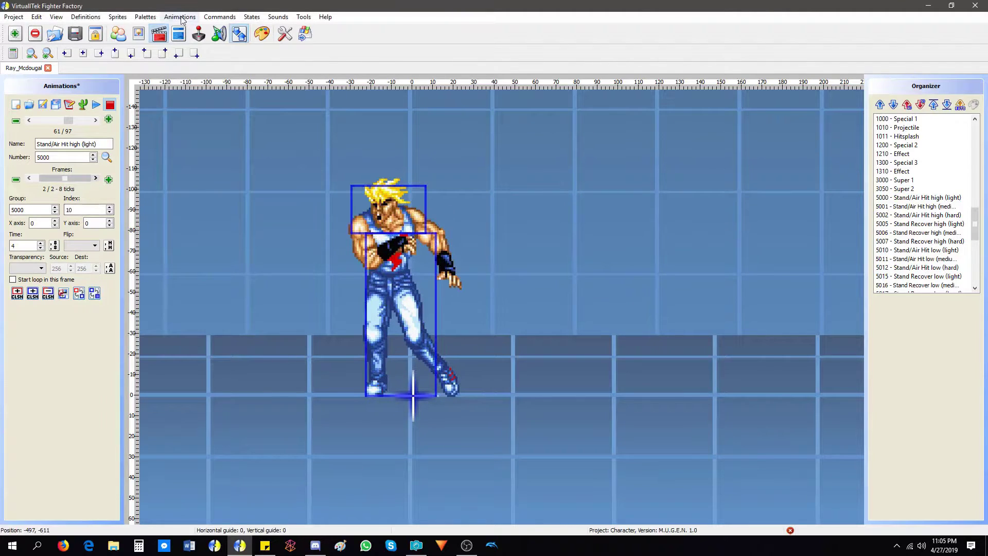
{"action": "left_click", "coordinate": [167, 19]}
{"action": "left_click", "coordinate": [237, 344]}
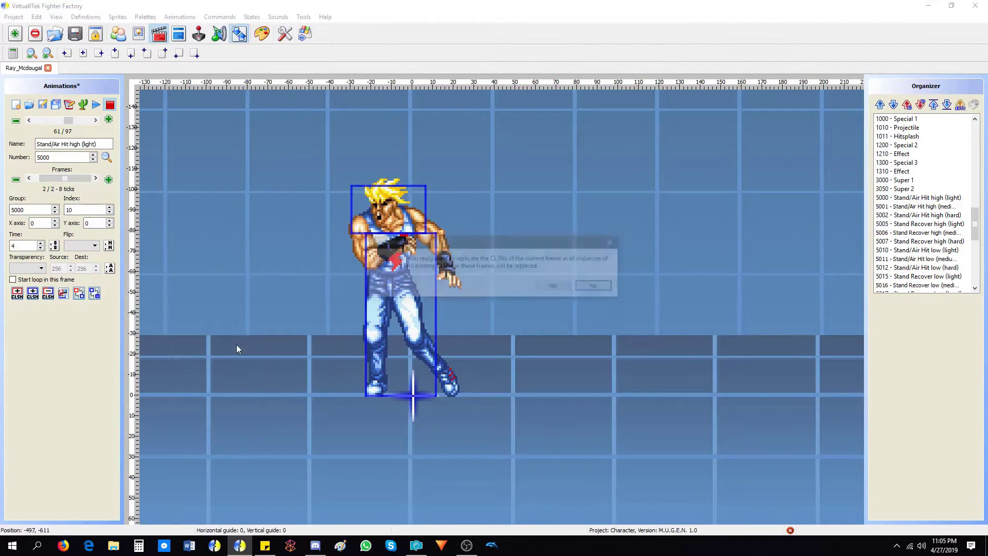
{"action": "left_click", "coordinate": [560, 288]}
Replicate the collision boxes of the Stand/Air Hit high (hard) frame to all other instances of that frame
{"action": "left_click", "coordinate": [95, 120]}
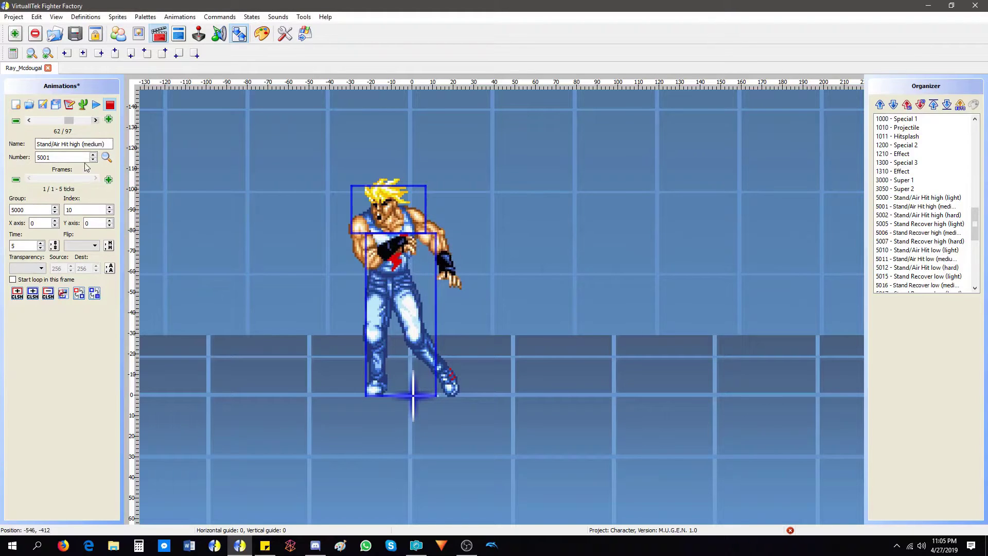
{"action": "left_click", "coordinate": [95, 120]}
{"action": "left_click", "coordinate": [180, 17]}
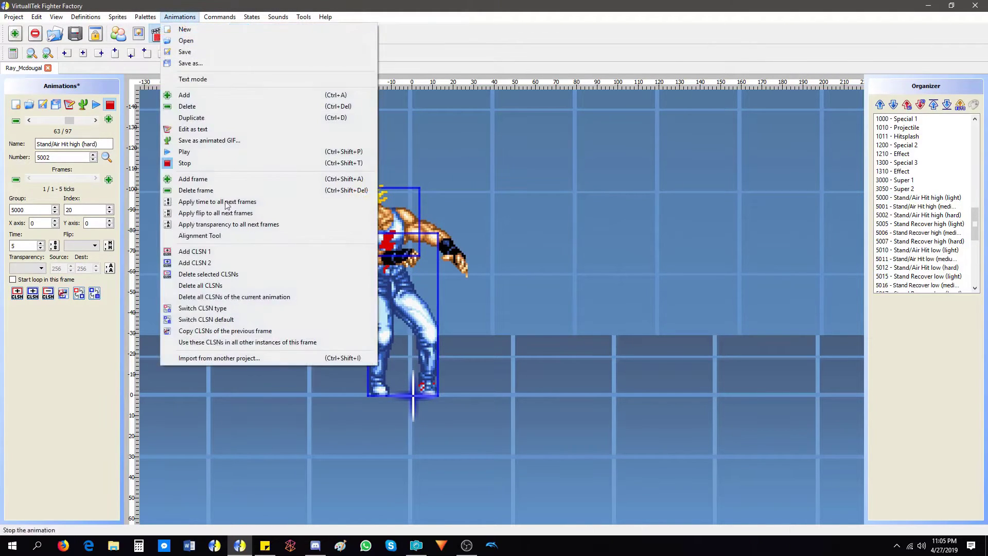
{"action": "left_click", "coordinate": [270, 342]}
{"action": "left_click", "coordinate": [559, 289]}
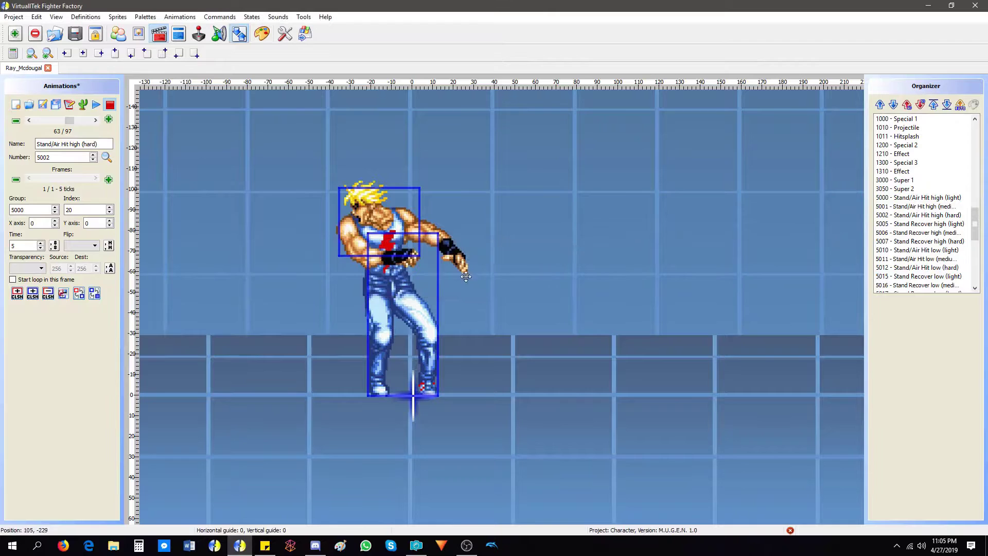
Fit a single body box about 44 × 96 around the sprite in Stand/Air Hit low (light)'s first frame
{"action": "left_click", "coordinate": [96, 120]}
{"action": "left_click", "coordinate": [95, 120]}
{"action": "left_click", "coordinate": [95, 120]}
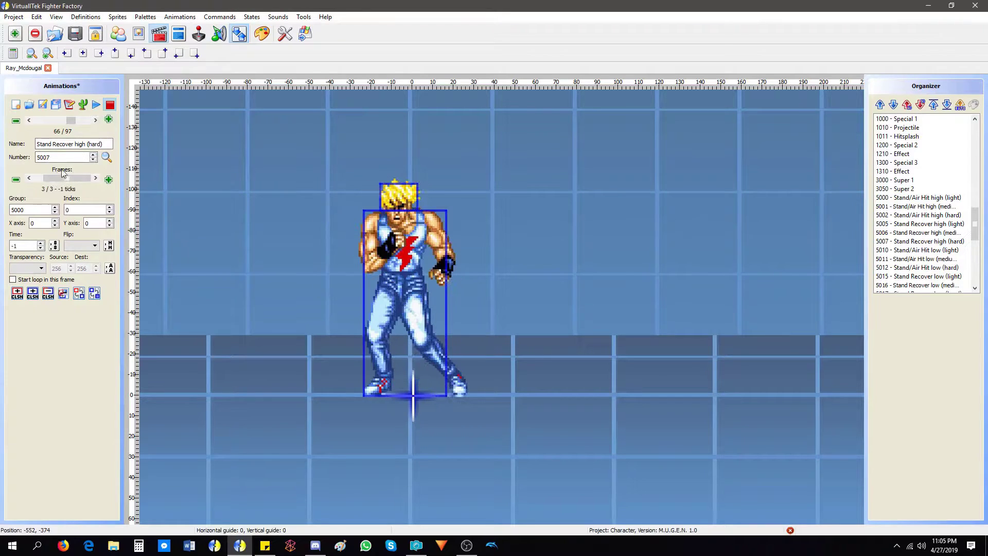
{"action": "left_click", "coordinate": [95, 120]}
{"action": "left_click", "coordinate": [63, 178]}
{"action": "left_click", "coordinate": [63, 178]}
{"action": "left_click", "coordinate": [415, 265]}
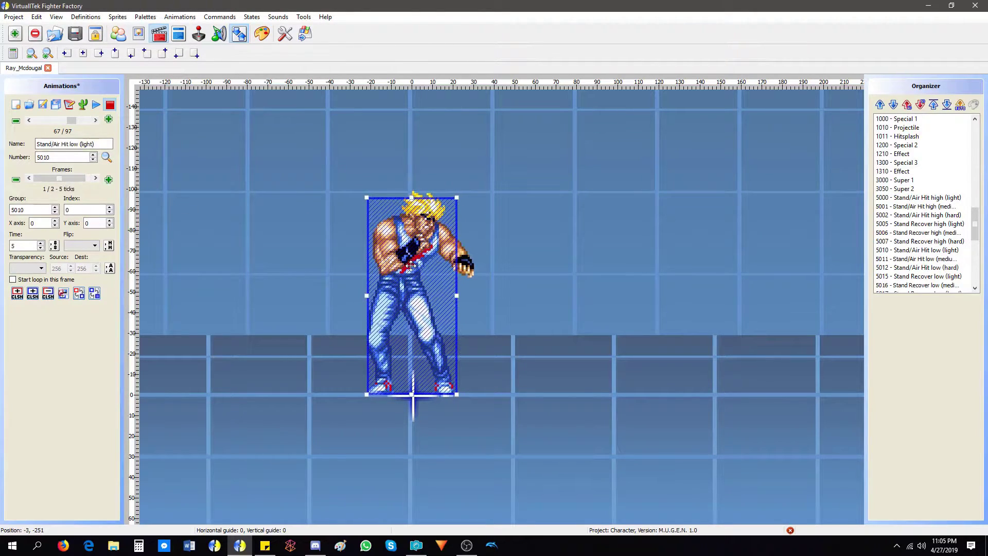
Copy the previous frame's box into Stand/Air Hit low (light)'s second frame and shrink it to about 40 × 89
{"action": "left_click", "coordinate": [95, 178]}
{"action": "left_click", "coordinate": [64, 295]}
{"action": "left_click", "coordinate": [413, 214]}
{"action": "left_click_drag", "start_coordinate": [413, 198], "coordinate": [412, 212]}
{"action": "left_click_drag", "start_coordinate": [368, 302], "coordinate": [382, 301]}
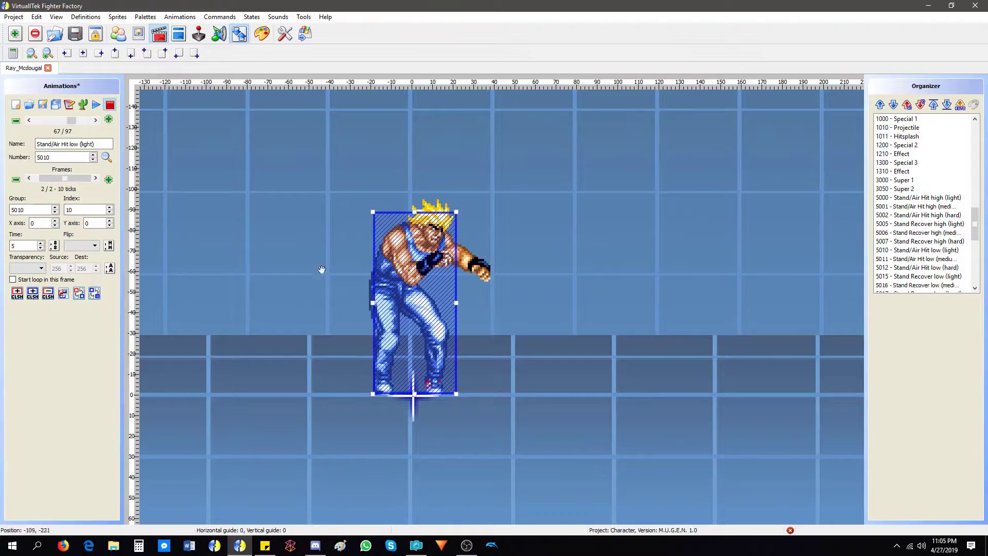
Fit the body box of Stand/Air Hit low (medium)'s second frame to the sprite, about 44 × 86
{"action": "left_click", "coordinate": [95, 120]}
{"action": "left_click_drag", "start_coordinate": [63, 177], "coordinate": [68, 178]}
{"action": "left_click_drag", "start_coordinate": [402, 238], "coordinate": [400, 218]}
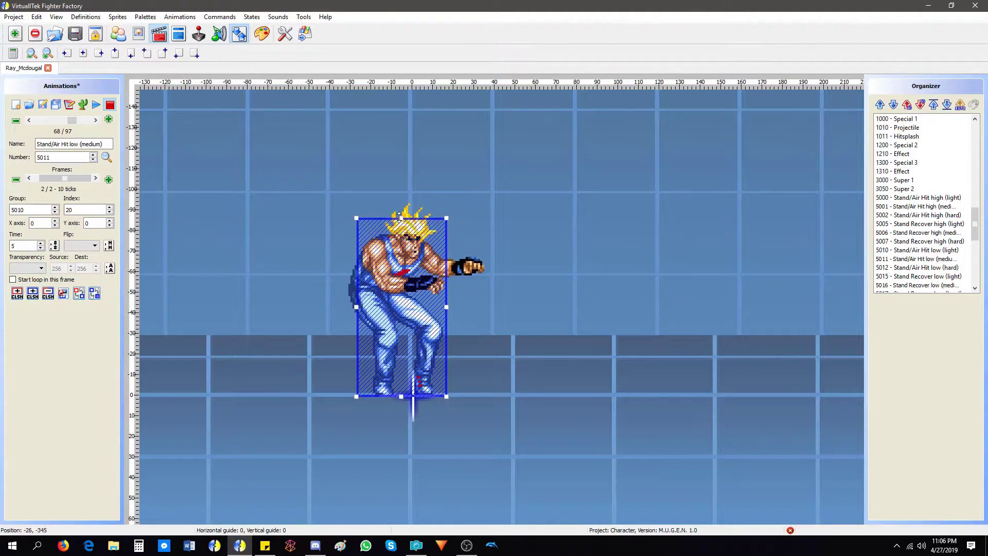
Add a CLSN 2 box about 45 × 83 around the bent-over sprite in Stand/Air Hit low (hard)'s first frame
{"action": "left_click", "coordinate": [95, 120]}
{"action": "left_click", "coordinate": [32, 293]}
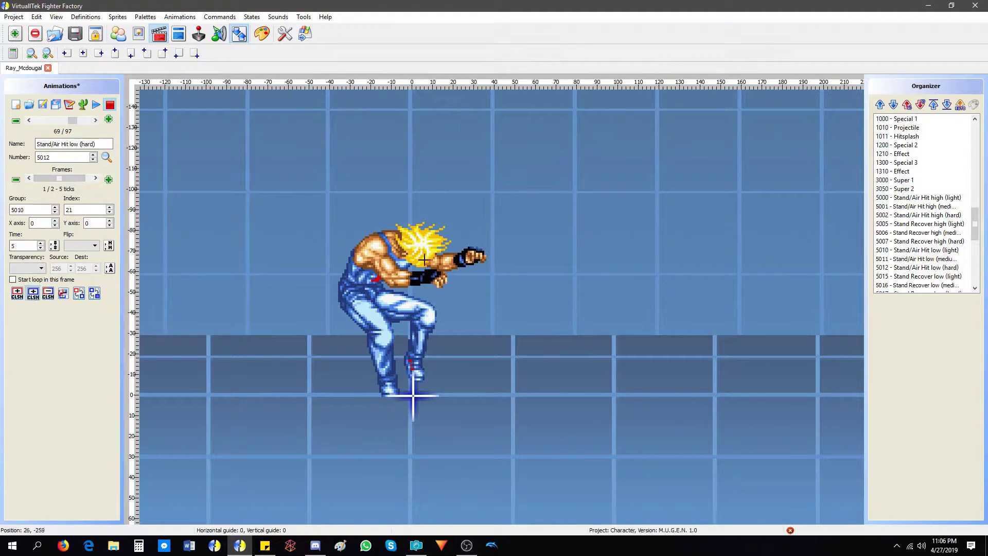
{"action": "left_click_drag", "start_coordinate": [355, 226], "coordinate": [447, 395]}
{"action": "left_click", "coordinate": [435, 352]}
{"action": "left_click_drag", "start_coordinate": [427, 341], "coordinate": [422, 342]}
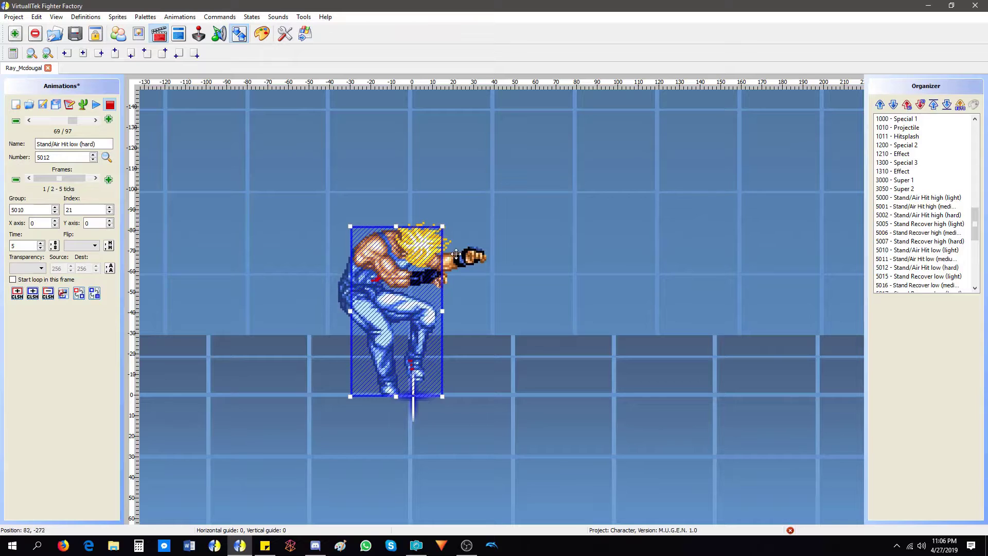
{"action": "scroll", "coordinate": [74, 176], "scroll_direction": "down", "scroll_amount": 1}
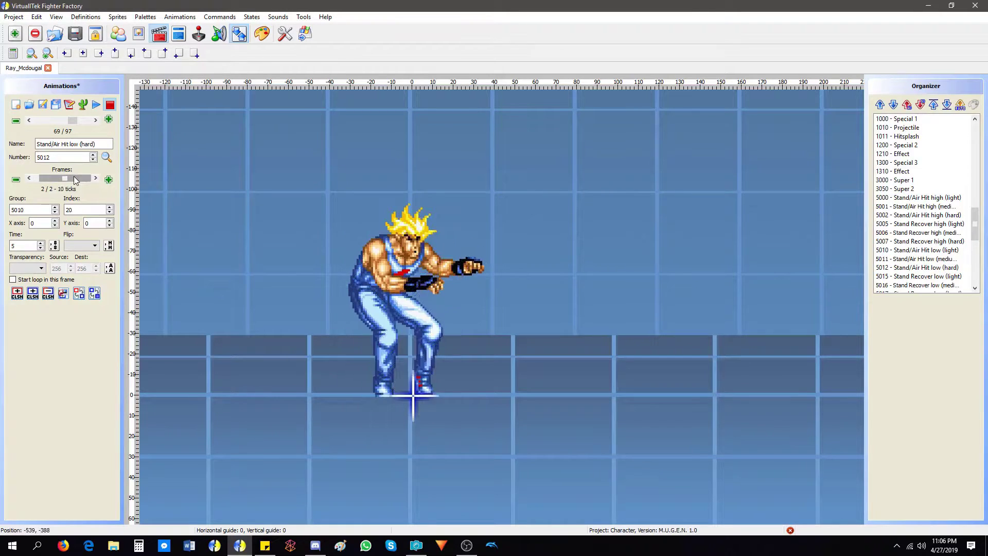
Replicate the CLSN boxes of frame 1 of Stand/Air Hit low (light) in all other instances of that frame
{"action": "scroll", "coordinate": [93, 186], "scroll_direction": "up", "scroll_amount": 1}
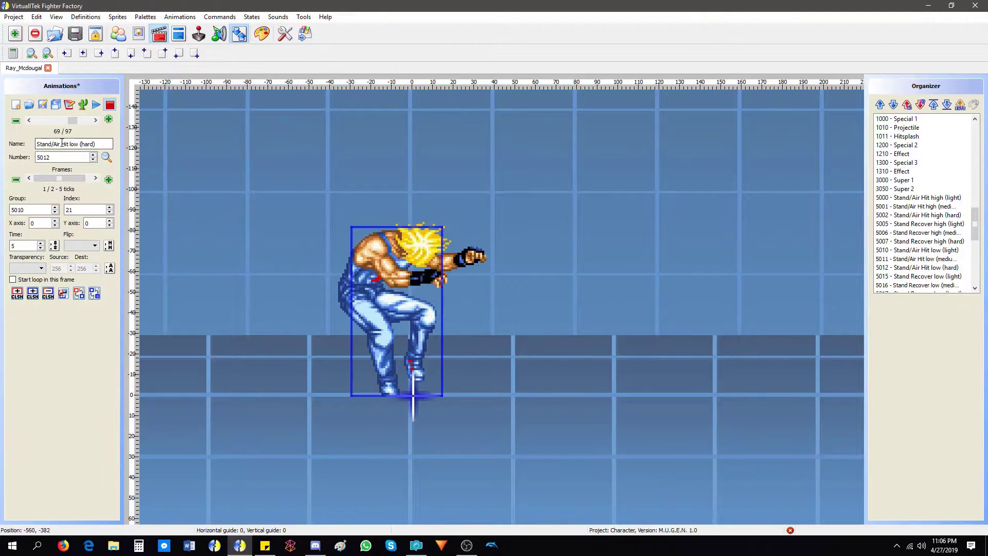
{"action": "left_click", "coordinate": [29, 121]}
{"action": "left_click", "coordinate": [29, 121]}
{"action": "left_click", "coordinate": [29, 121]}
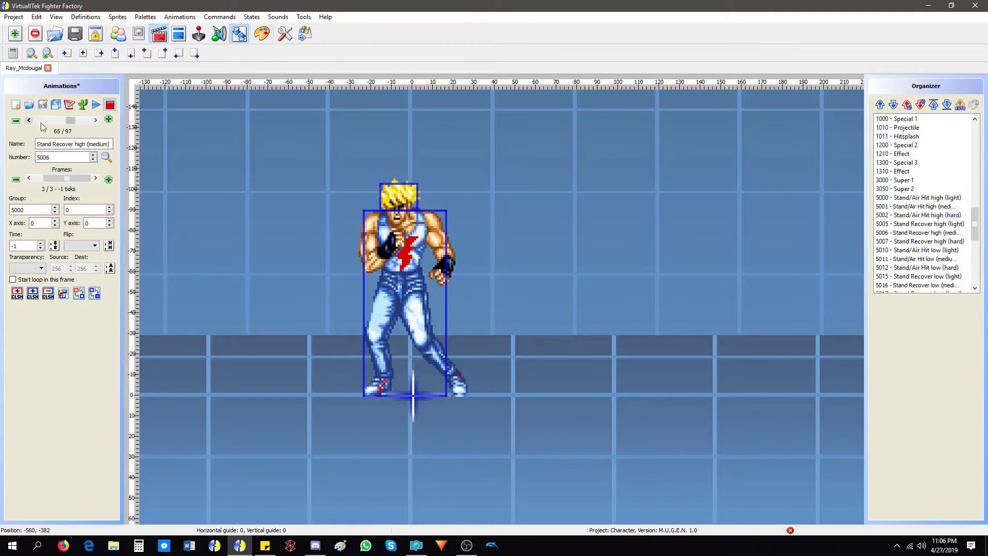
{"action": "key", "text": "Right"}
{"action": "key", "text": "Right"}
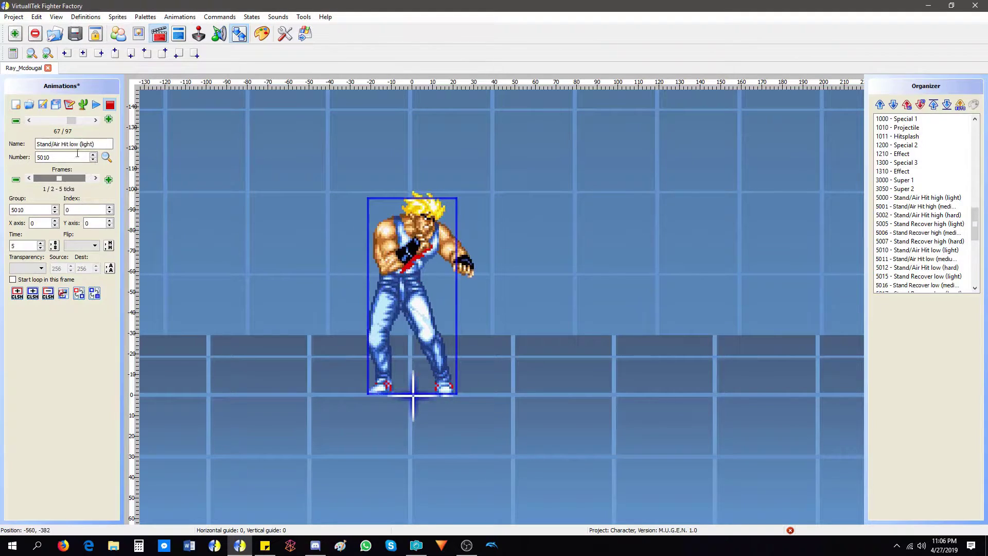
{"action": "left_click", "coordinate": [169, 16]}
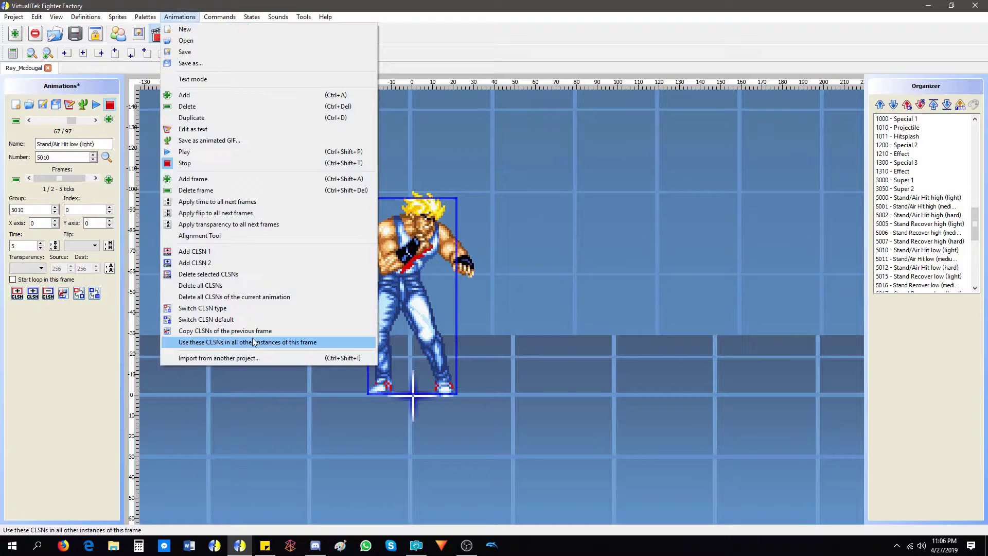
{"action": "left_click", "coordinate": [254, 342]}
{"action": "left_click", "coordinate": [553, 286]}
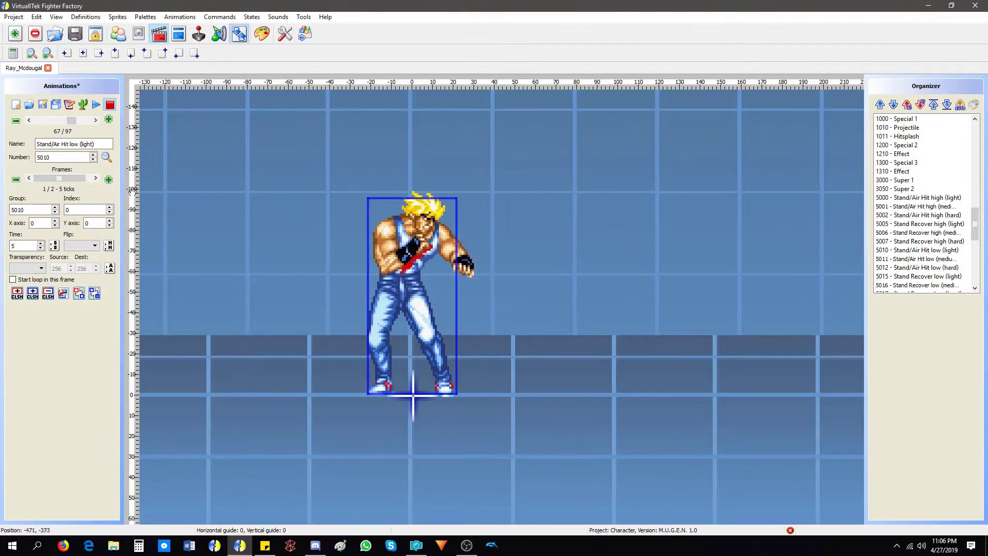
Replicate the CLSN boxes of frame 2 of Stand/Air Hit low (light) in all its other instances
{"action": "left_click", "coordinate": [95, 178]}
{"action": "left_click", "coordinate": [180, 16]}
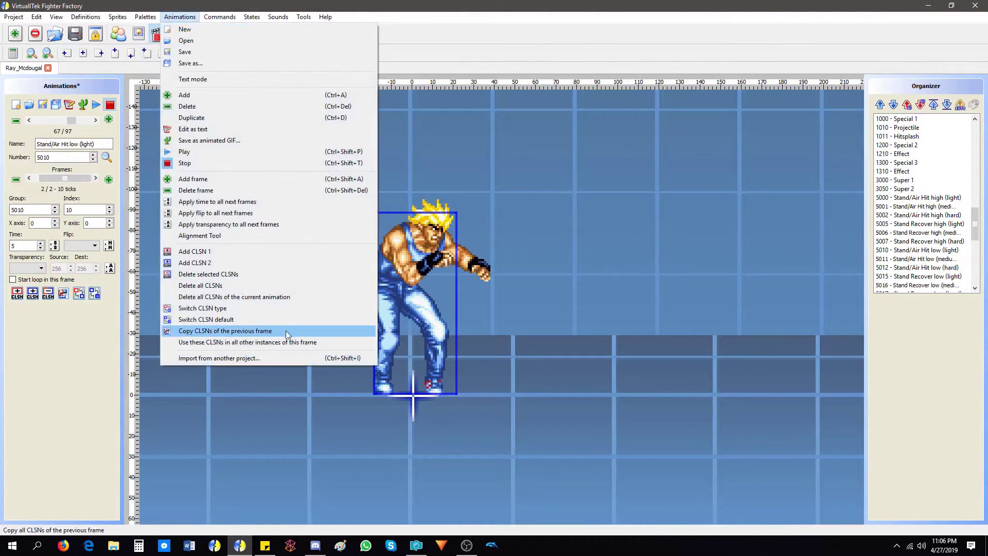
{"action": "left_click", "coordinate": [286, 331]}
{"action": "left_click", "coordinate": [550, 286]}
Use the CLSN boxes of the Stand/Air Hit low (medium) frame with index 20 in all other instances of it
{"action": "left_click", "coordinate": [95, 120]}
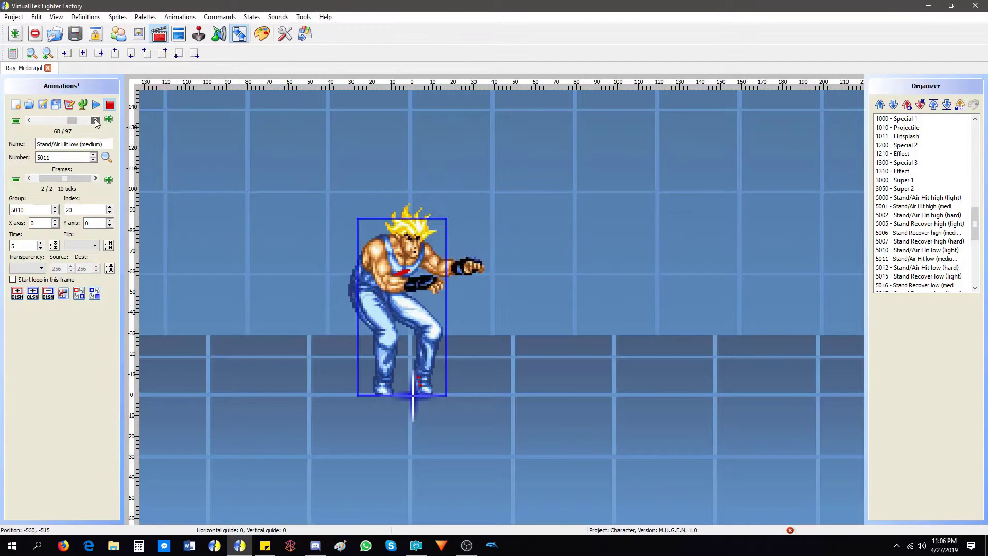
{"action": "left_click", "coordinate": [180, 17]}
{"action": "left_click", "coordinate": [247, 341]}
{"action": "left_click", "coordinate": [555, 287]}
{"action": "left_click", "coordinate": [94, 178]}
{"action": "left_click", "coordinate": [95, 178]}
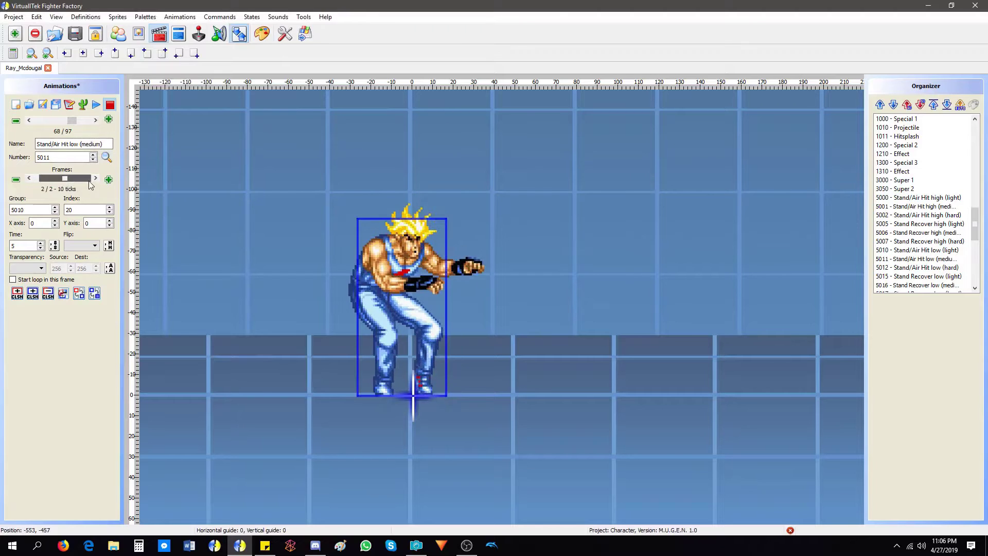
Apply the CLSN boxes of frame 1 of Stand/Air Hit low (hard) to all other instances of that frame
{"action": "left_click", "coordinate": [95, 120]}
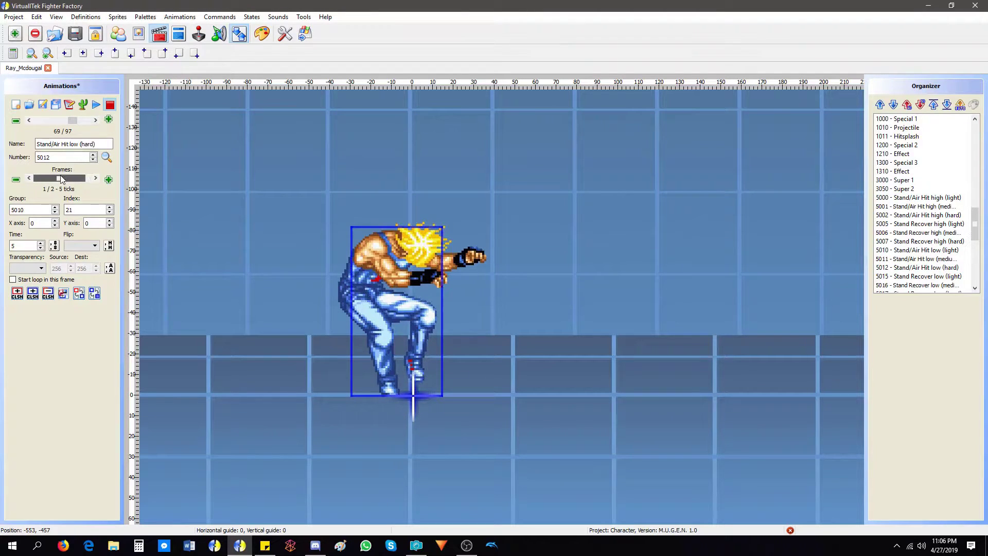
{"action": "left_click", "coordinate": [174, 17]}
{"action": "left_click", "coordinate": [247, 340]}
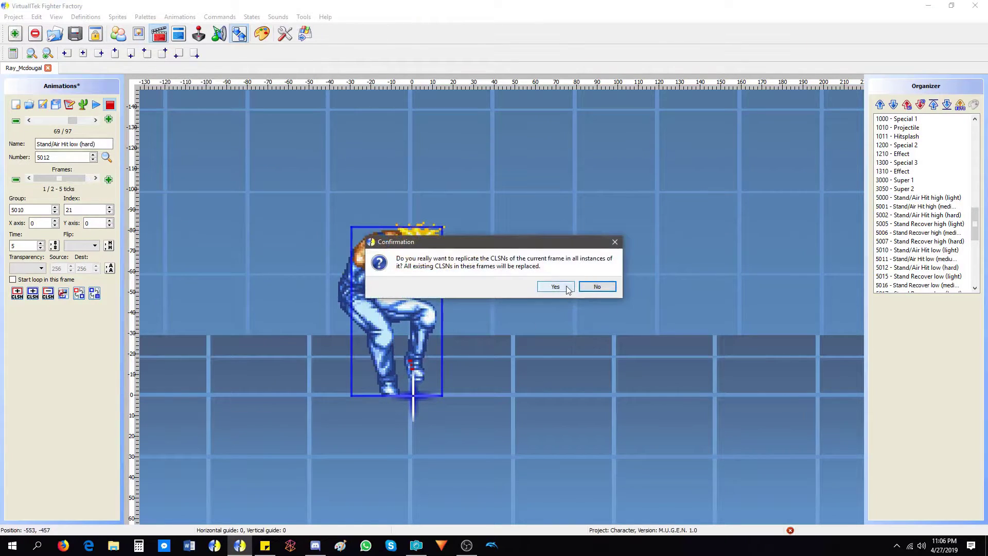
{"action": "left_click", "coordinate": [556, 286]}
Examine the CLSN boxes across the frames of the Stand Recover low animations, continuing to Crouch Hit (light)
{"action": "left_click", "coordinate": [96, 120]}
{"action": "left_click", "coordinate": [96, 120]}
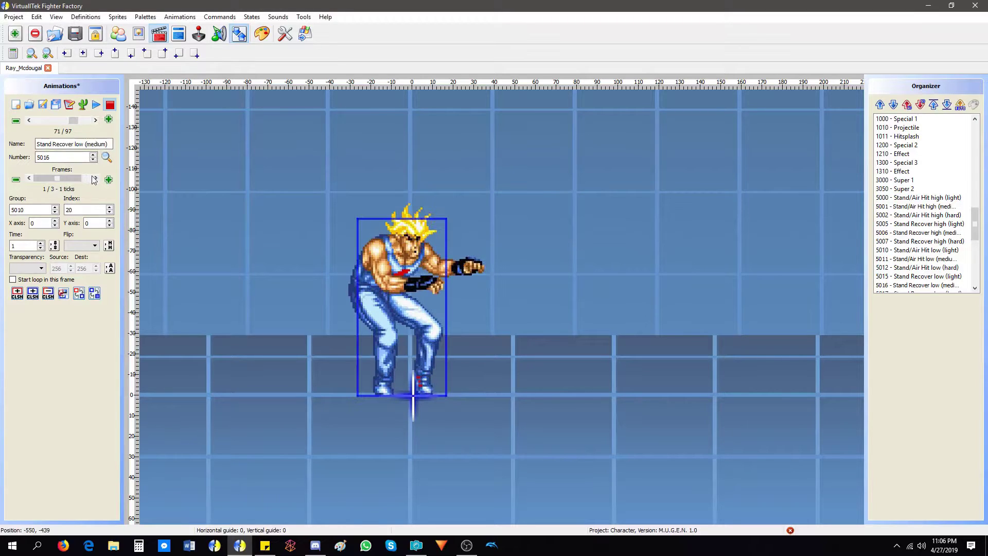
{"action": "left_click", "coordinate": [94, 179]}
{"action": "left_click", "coordinate": [95, 180]}
{"action": "left_click", "coordinate": [95, 179]}
{"action": "left_click", "coordinate": [28, 178]}
{"action": "left_click_drag", "start_coordinate": [59, 178], "coordinate": [65, 179]}
{"action": "key", "text": "Left"}
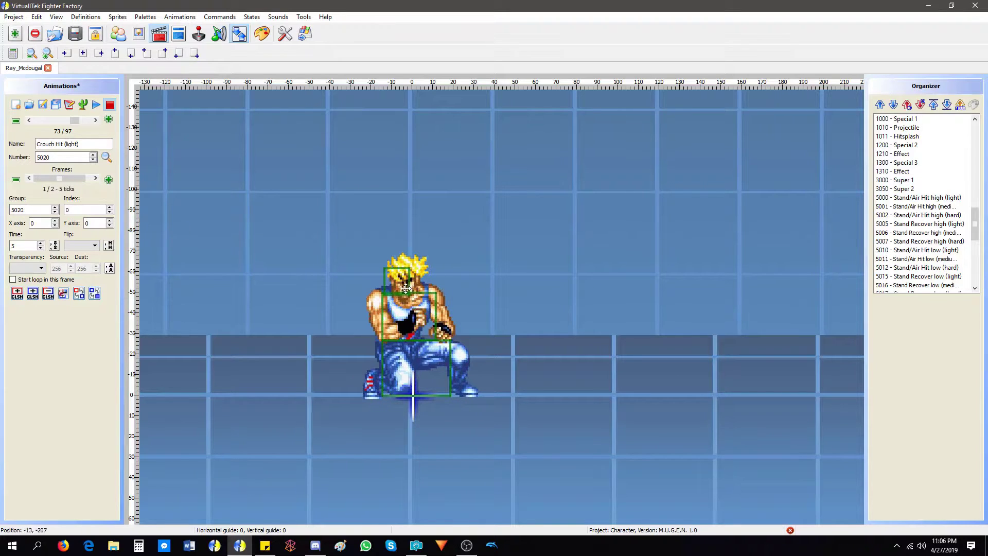
Delete the upper CLSN boxes in frame 1 of Crouch Hit (light) and switch the leg box from default to regular
{"action": "left_click", "coordinate": [406, 307]}
{"action": "key", "text": "Delete"}
{"action": "left_click", "coordinate": [417, 348]}
{"action": "left_click", "coordinate": [400, 359]}
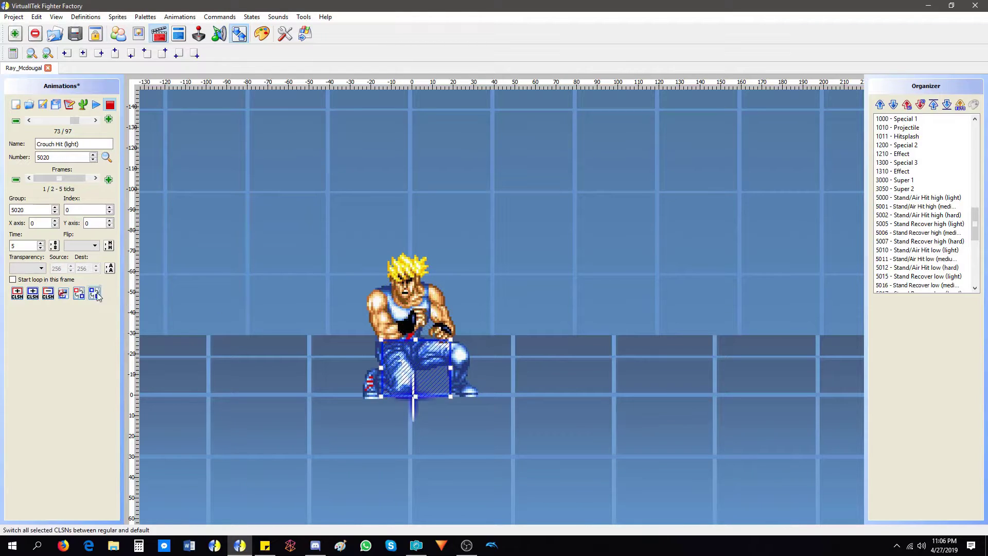
Enlarge the remaining box to about 40 by 56 over the crouching body and draw a CLSN 2 box about 18 by 10 over the head
{"action": "left_click_drag", "start_coordinate": [385, 339], "coordinate": [366, 278]}
{"action": "left_click_drag", "start_coordinate": [414, 327], "coordinate": [417, 328]}
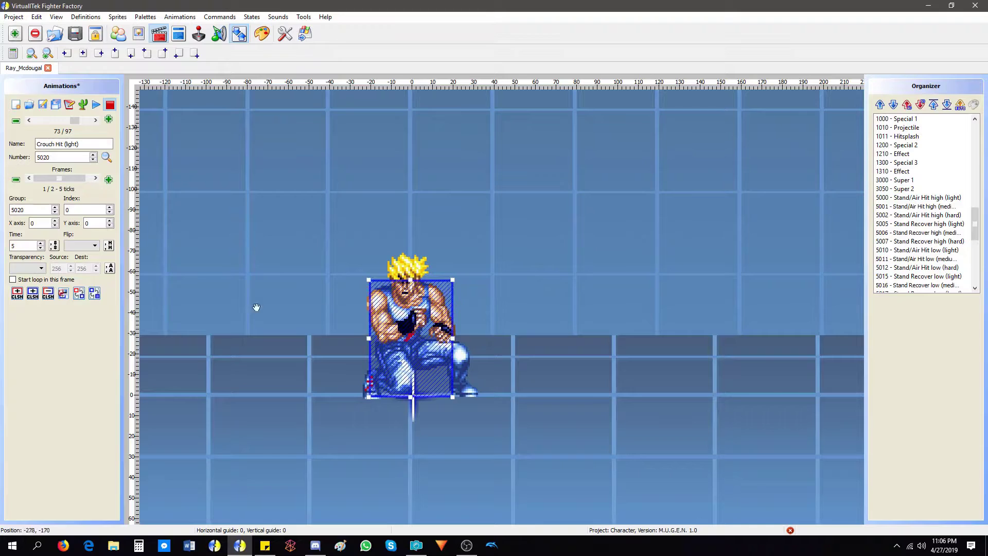
{"action": "left_click", "coordinate": [32, 293]}
{"action": "left_click_drag", "start_coordinate": [390, 259], "coordinate": [425, 279]}
{"action": "left_click", "coordinate": [413, 270]}
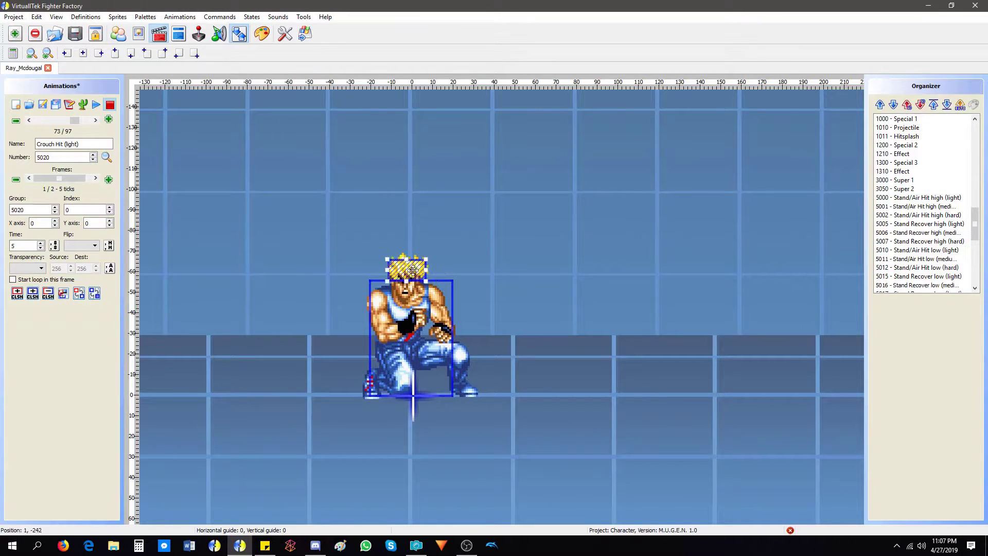
Copy the previous frame's CLSNs into frame 2 of Crouch Hit (light), shift the head box onto the head and widen the body box backwards
{"action": "left_click", "coordinate": [95, 178]}
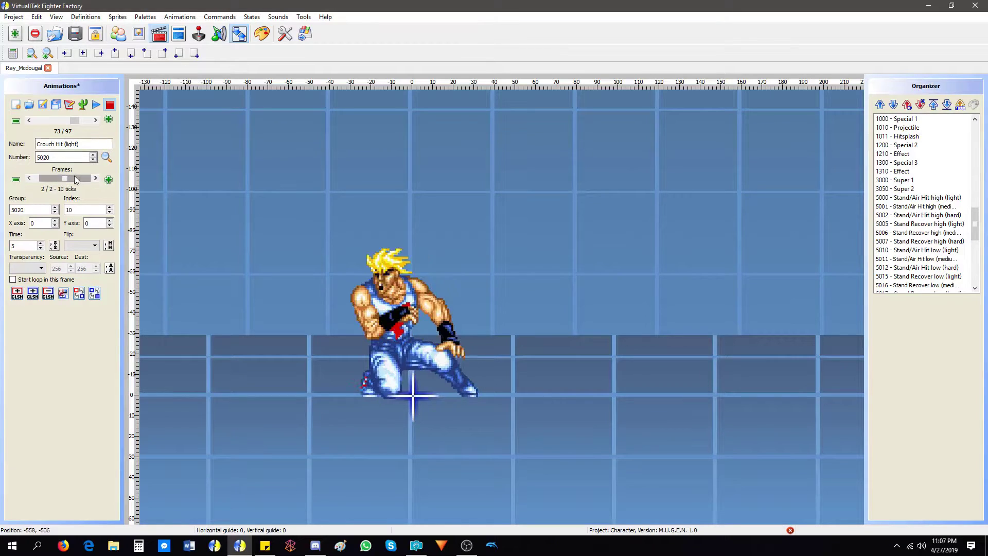
{"action": "left_click", "coordinate": [394, 328]}
{"action": "left_click_drag", "start_coordinate": [401, 274], "coordinate": [381, 273]}
{"action": "left_click", "coordinate": [385, 307]}
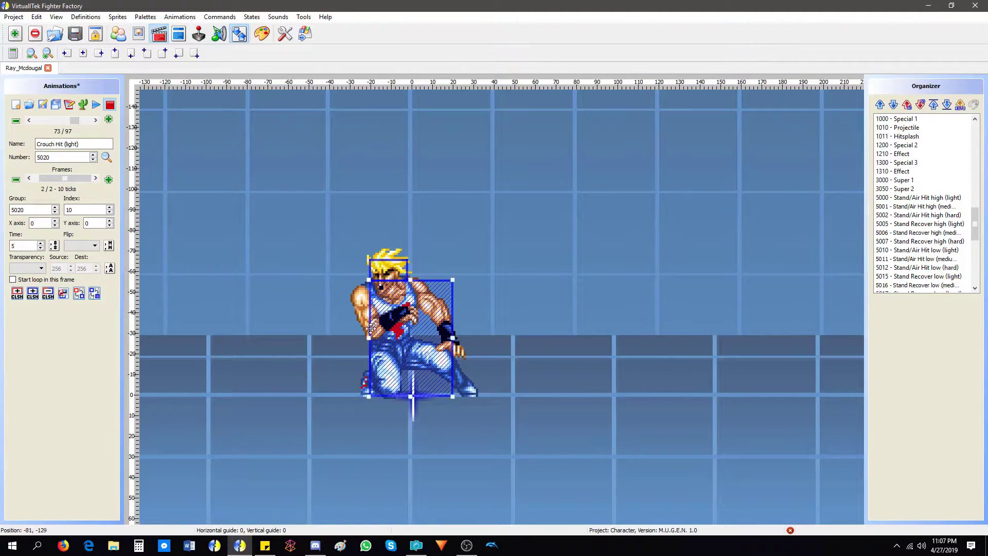
{"action": "left_click_drag", "start_coordinate": [367, 339], "coordinate": [360, 339]}
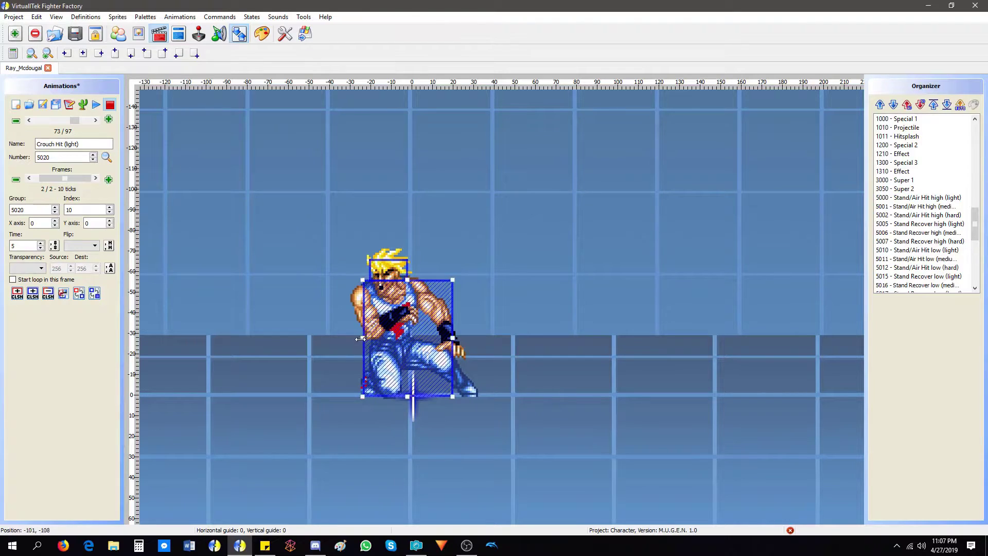
Replicate the CLSN boxes of both Crouch Hit (light) frames in all other instances of those frames
{"action": "left_click", "coordinate": [52, 178]}
{"action": "left_click", "coordinate": [179, 17]}
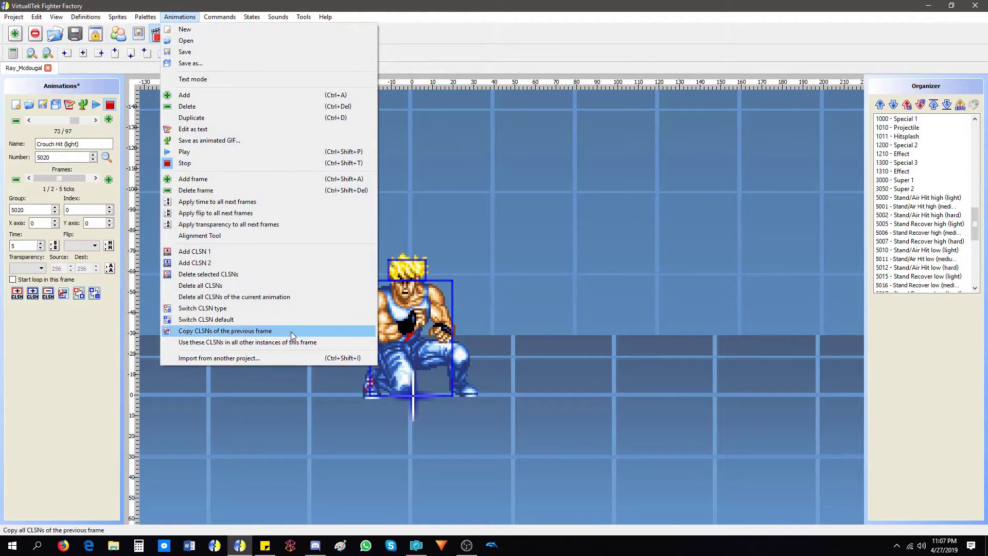
{"action": "left_click", "coordinate": [264, 343]}
{"action": "left_click", "coordinate": [547, 287]}
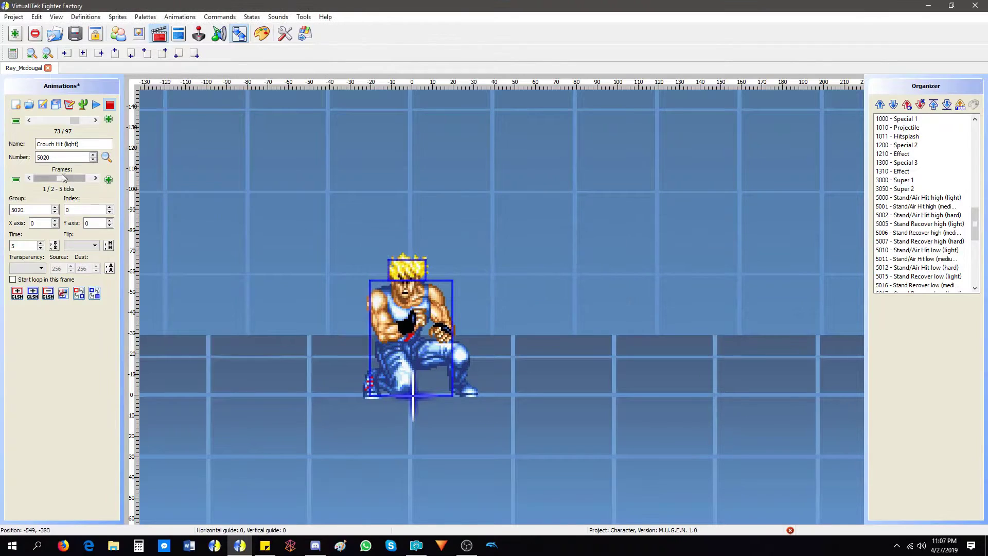
{"action": "left_click", "coordinate": [95, 178]}
{"action": "left_click", "coordinate": [180, 17]}
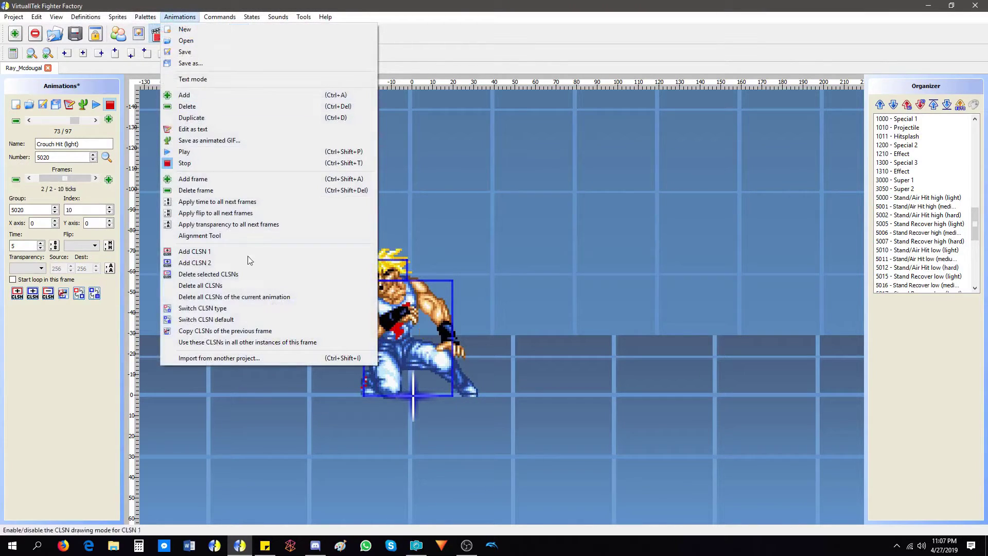
{"action": "left_click", "coordinate": [264, 343]}
{"action": "left_click", "coordinate": [547, 288]}
Move the head box onto the head in frame 2 of Crouch Hit (medium) and replicate its CLSNs in all other instances
{"action": "left_click", "coordinate": [95, 120]}
{"action": "left_click", "coordinate": [69, 178]}
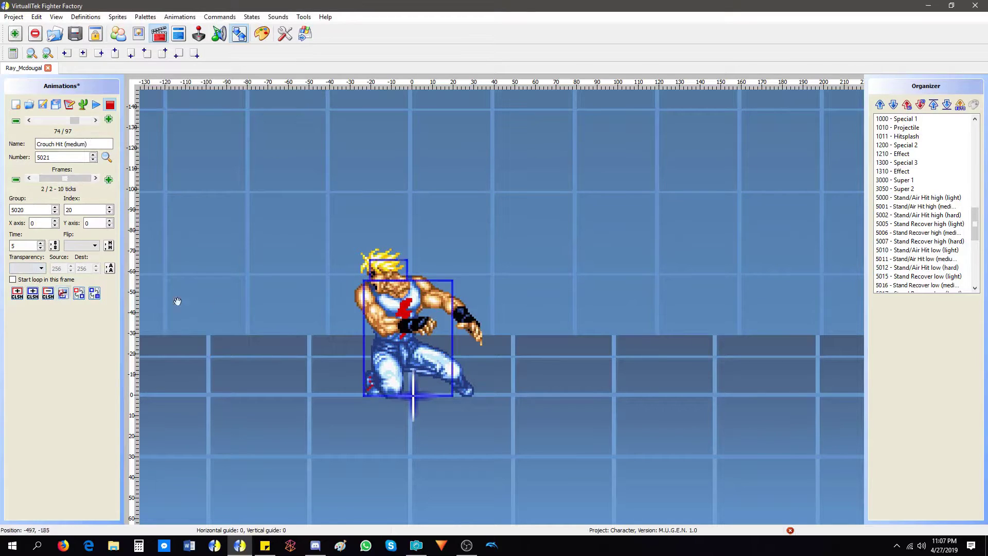
{"action": "left_click", "coordinate": [379, 315]}
{"action": "left_click_drag", "start_coordinate": [388, 277], "coordinate": [383, 251]}
{"action": "left_click", "coordinate": [180, 16]}
{"action": "left_click", "coordinate": [278, 342]}
{"action": "left_click", "coordinate": [556, 287]}
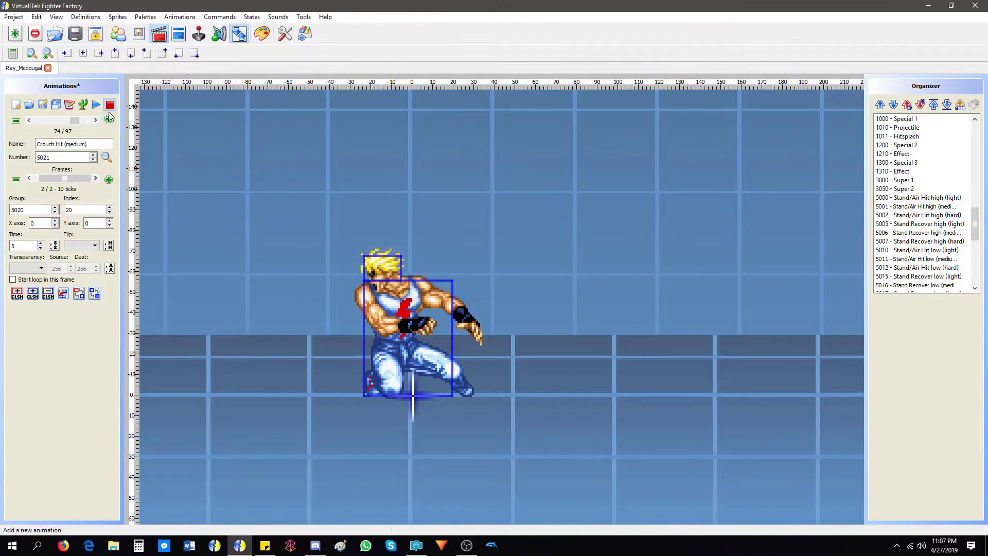
Check the CLSN boxes in both frames of Crouch Hit (hard) and save the animations
{"action": "left_click", "coordinate": [95, 120]}
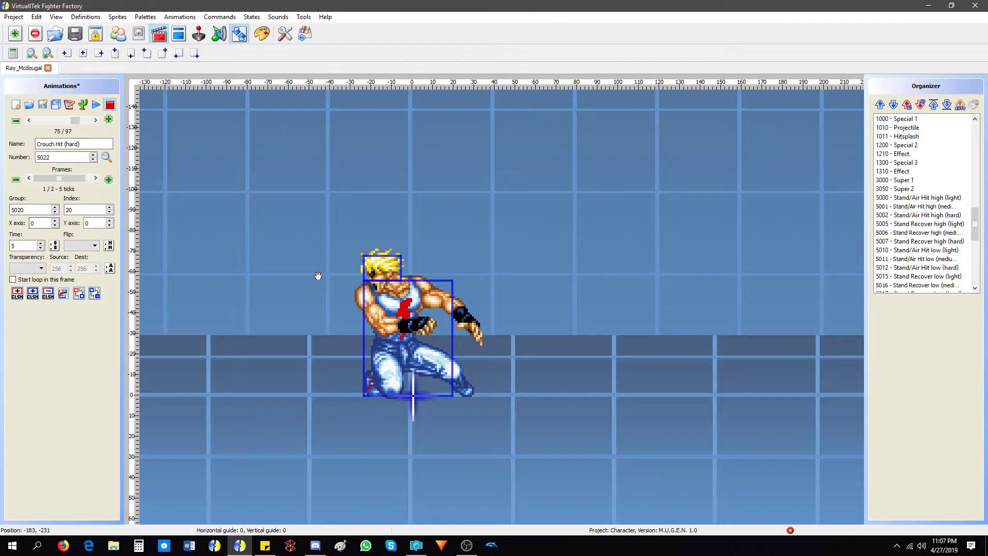
{"action": "left_click", "coordinate": [65, 181]}
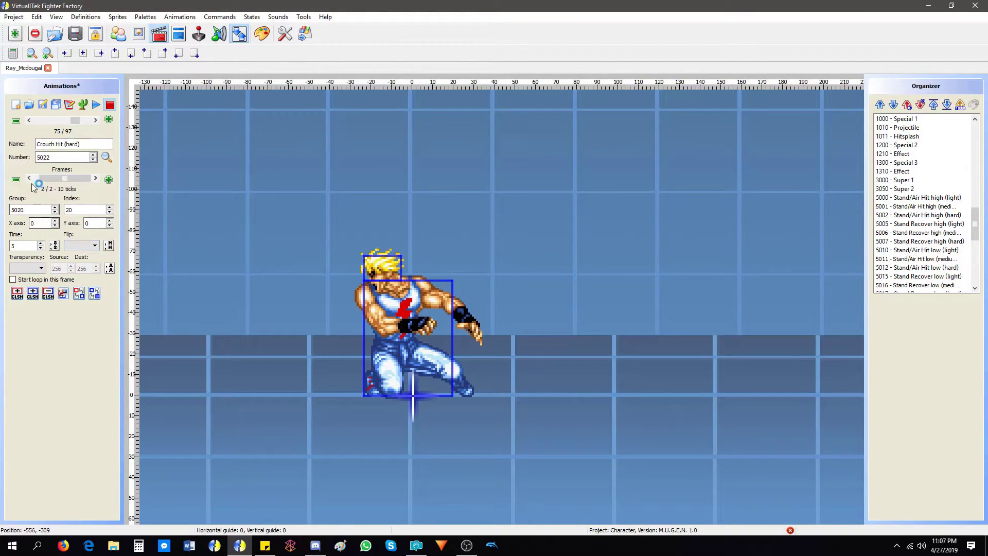
{"action": "left_click", "coordinate": [58, 177]}
{"action": "left_click", "coordinate": [42, 104]}
{"action": "left_click", "coordinate": [80, 183]}
{"action": "key", "text": "Left"}
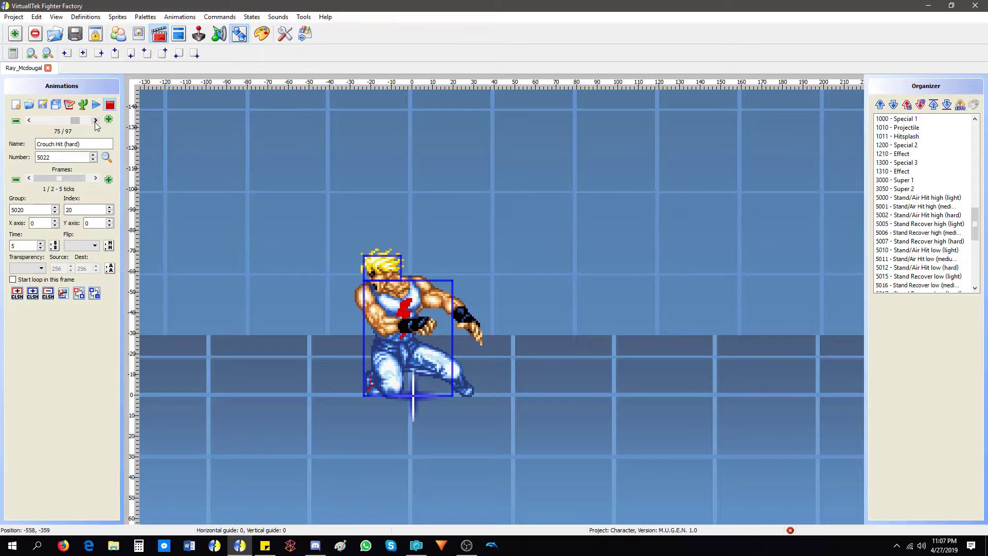
Examine the CLSN boxes in the light, medium and hard Crouch Recover animations
{"action": "left_click_drag", "start_coordinate": [70, 178], "coordinate": [58, 179]}
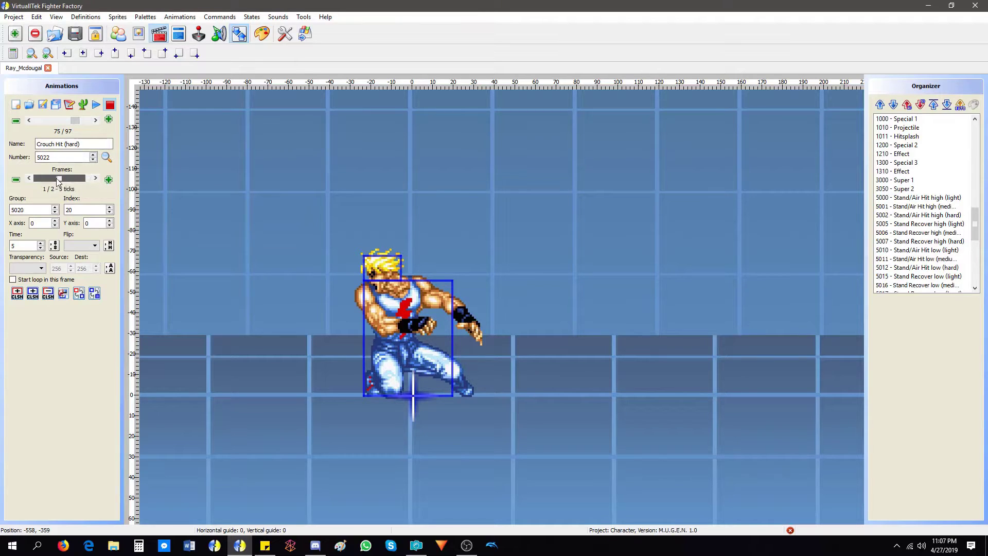
{"action": "left_click", "coordinate": [95, 121]}
{"action": "left_click_drag", "start_coordinate": [59, 179], "coordinate": [72, 174]}
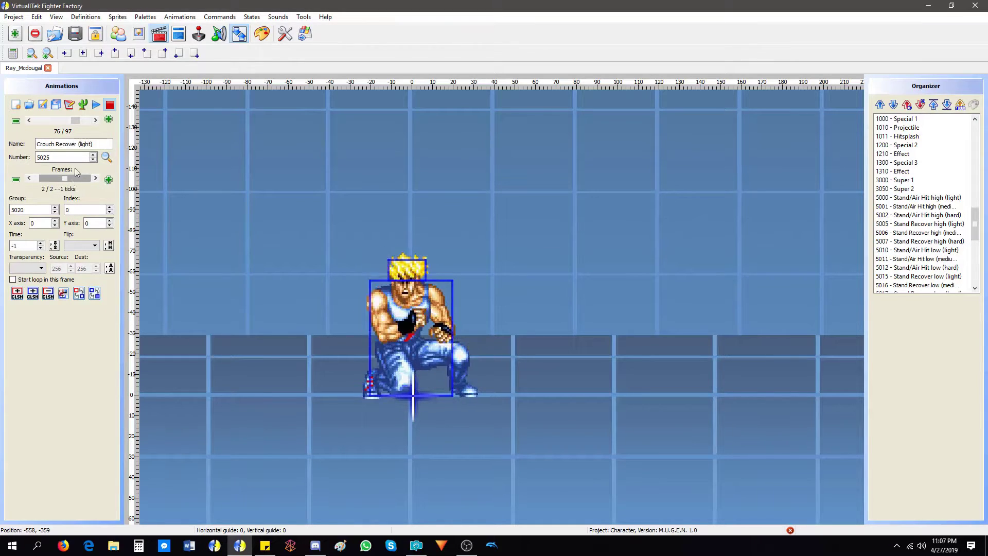
{"action": "left_click", "coordinate": [95, 120]}
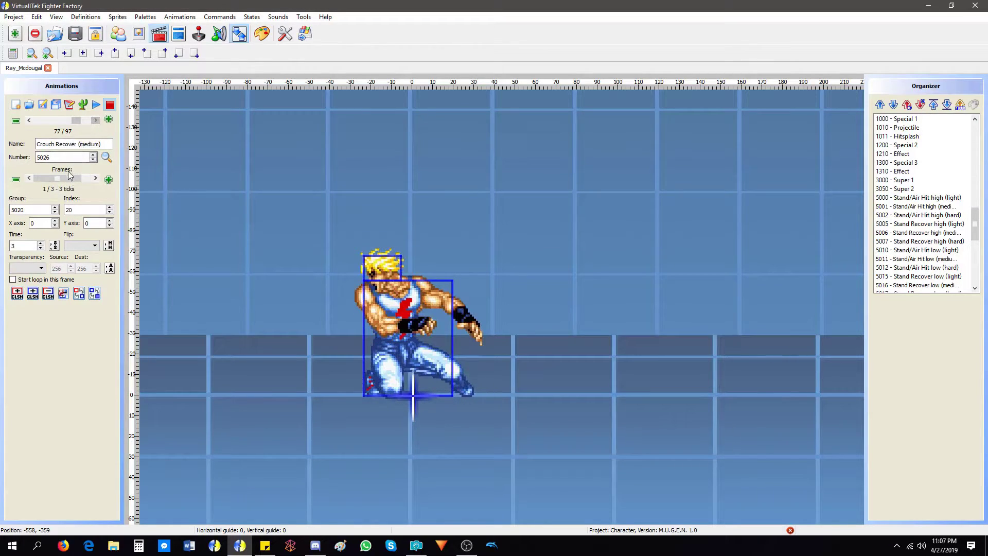
{"action": "left_click", "coordinate": [95, 120]}
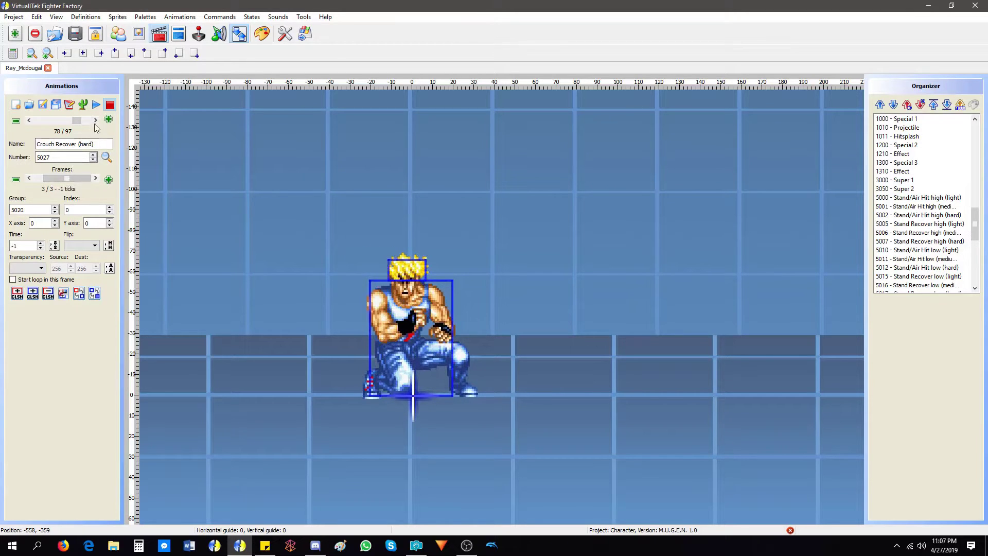
Fit the Stand/Air Hit back CLSN boxes to the sprite, about 35 by 52 over the upper body and 35 by 47 over the legs
{"action": "left_click", "coordinate": [96, 120]}
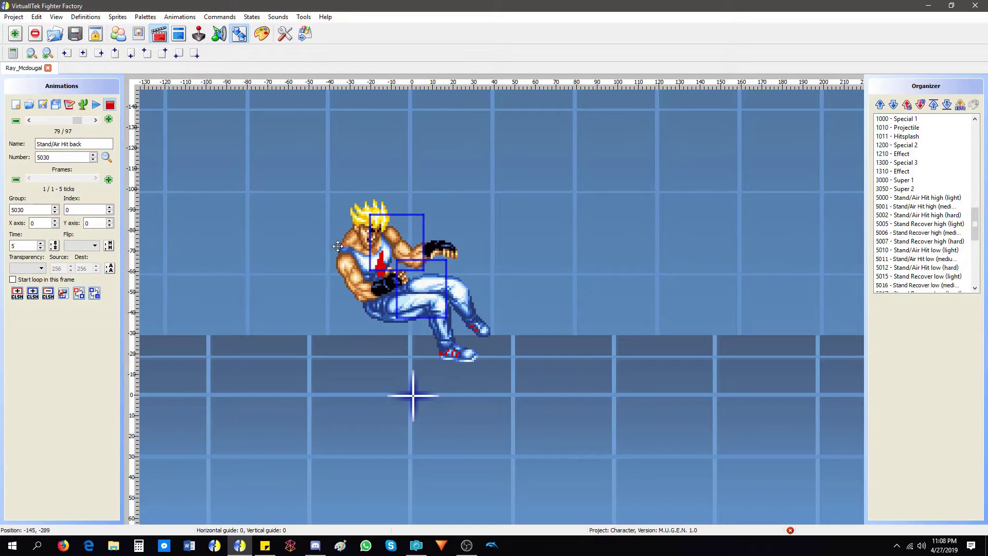
{"action": "left_click_drag", "start_coordinate": [394, 239], "coordinate": [366, 240]}
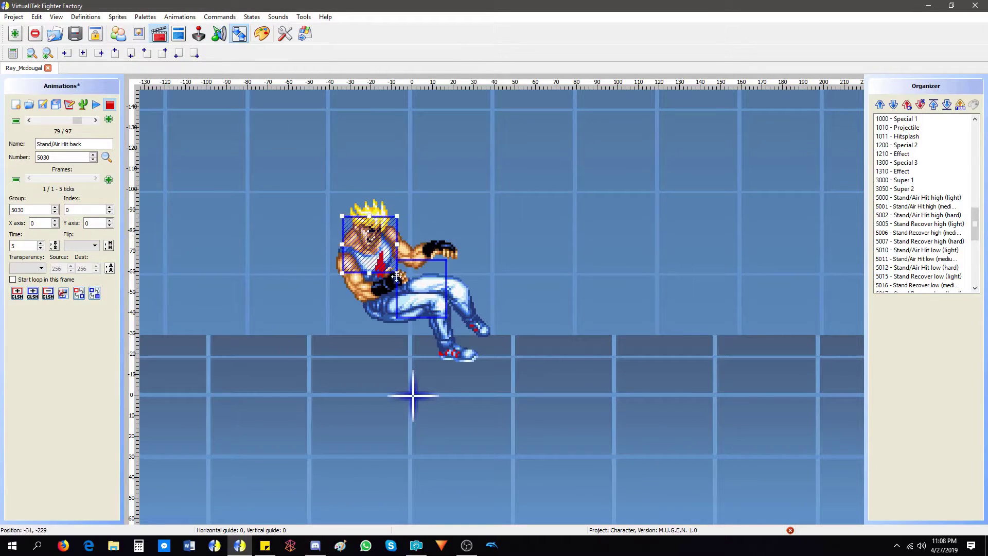
{"action": "left_click_drag", "start_coordinate": [396, 272], "coordinate": [413, 305]}
{"action": "left_click_drag", "start_coordinate": [435, 302], "coordinate": [486, 359]}
{"action": "left_click_drag", "start_coordinate": [392, 285], "coordinate": [392, 299]}
{"action": "left_click_drag", "start_coordinate": [382, 232], "coordinate": [378, 211]}
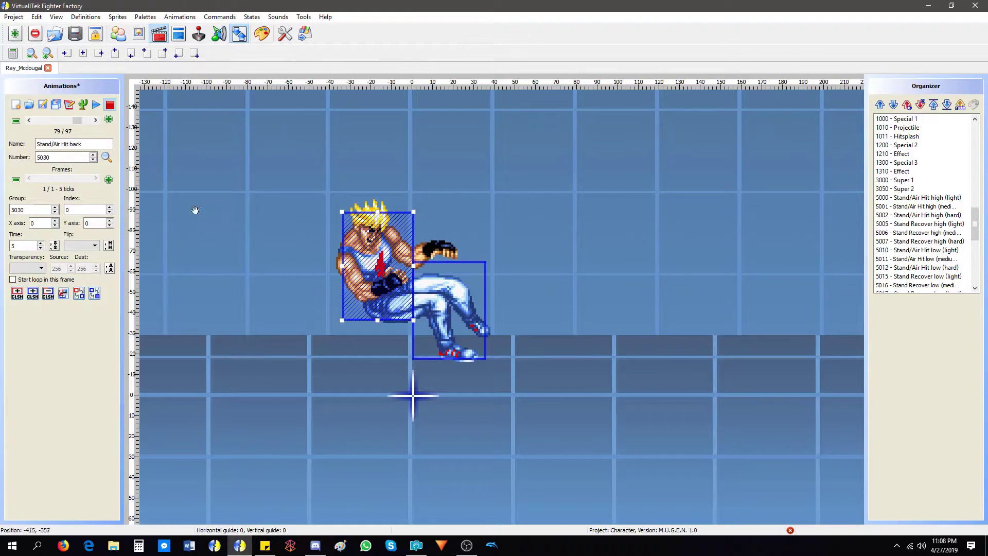
{"action": "scroll", "coordinate": [305, 239], "scroll_direction": "up", "scroll_amount": 2}
{"action": "left_click_drag", "start_coordinate": [187, 165], "coordinate": [216, 278]}
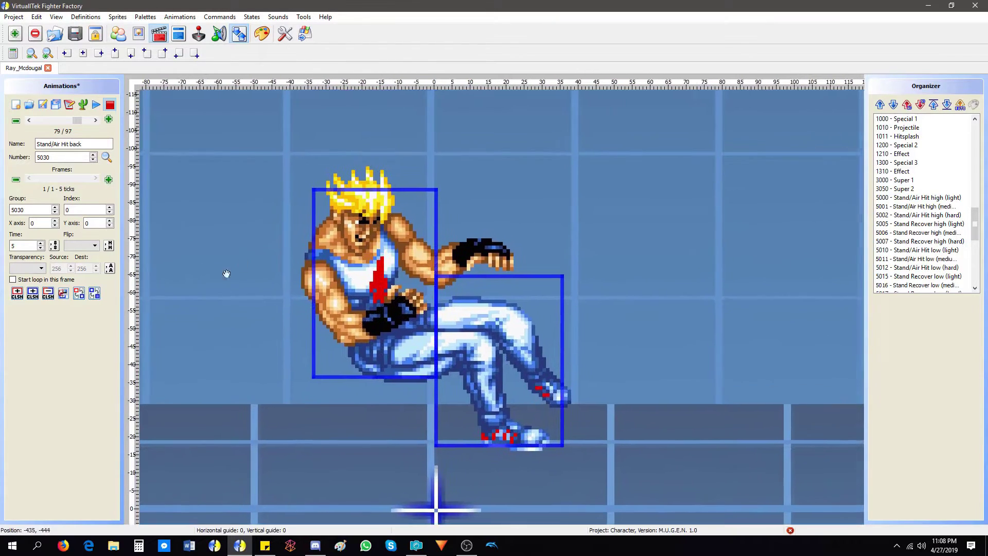
{"action": "scroll", "coordinate": [230, 170], "scroll_direction": "down", "scroll_amount": 4}
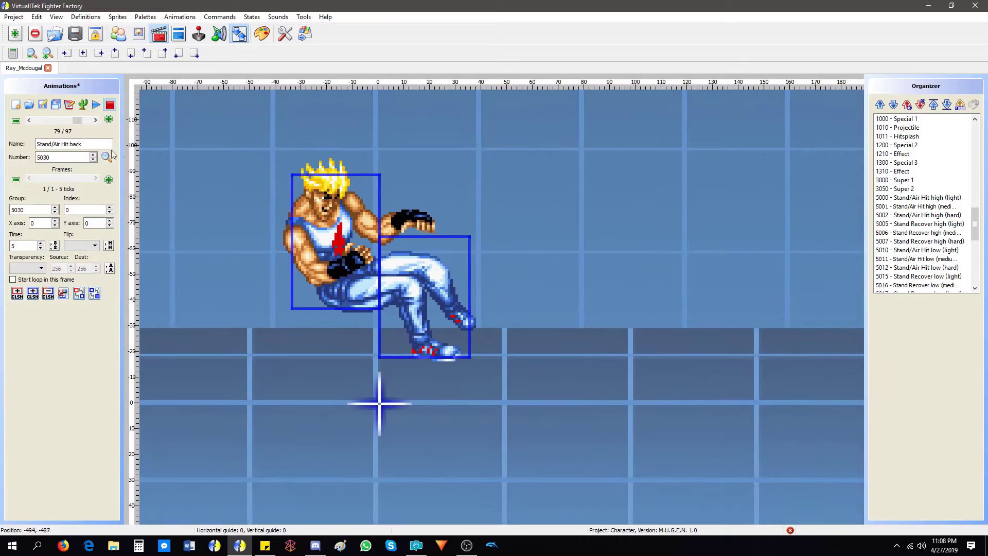
Replicate the fitted CLSN boxes of Stand/Air Hit back in all other instances of its frame
{"action": "key", "text": "Page_Down"}
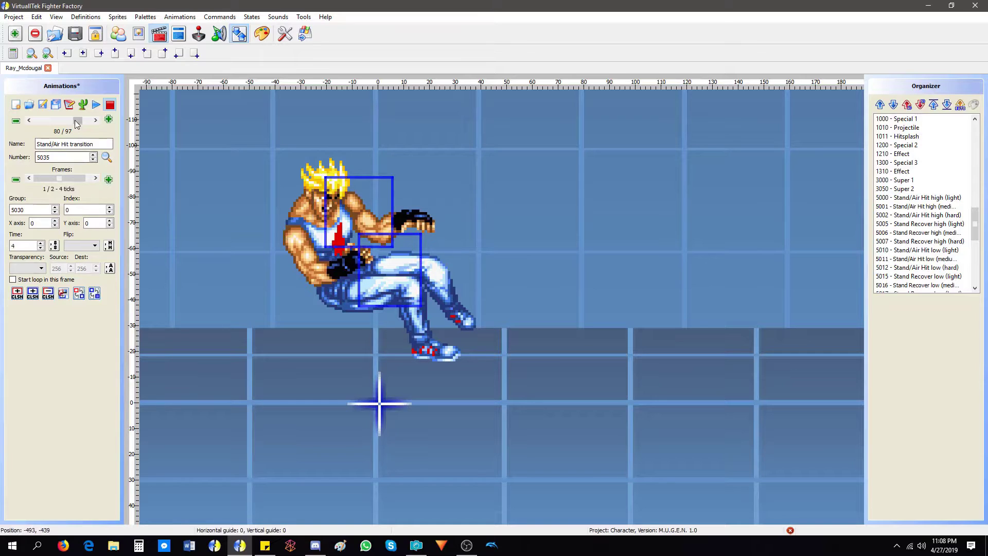
{"action": "key", "text": "Page_Up"}
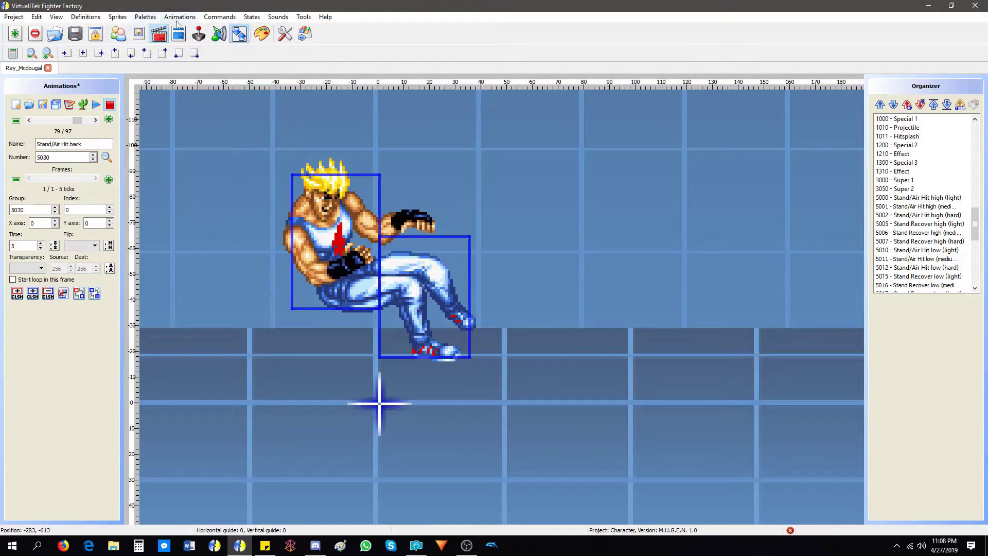
{"action": "left_click", "coordinate": [96, 120]}
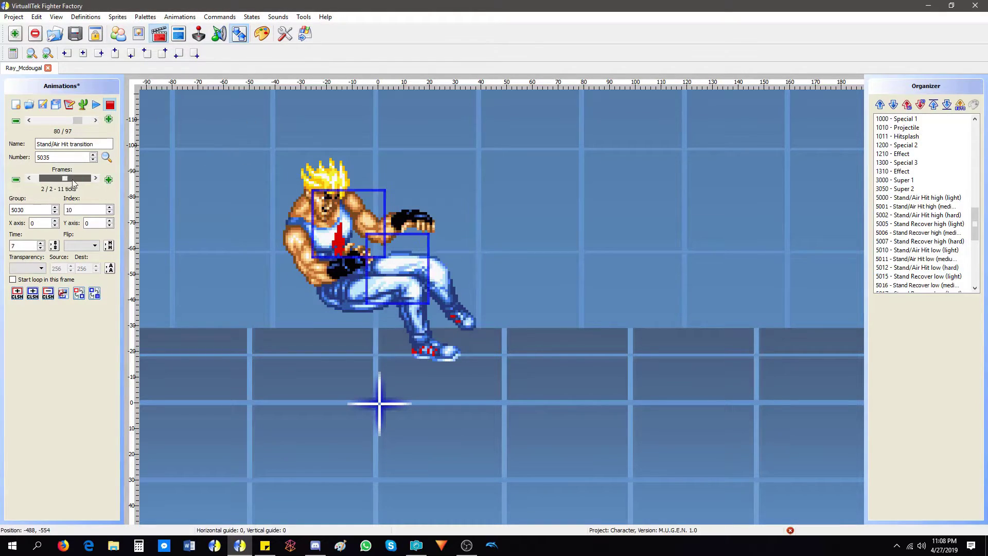
{"action": "left_click", "coordinate": [30, 121]}
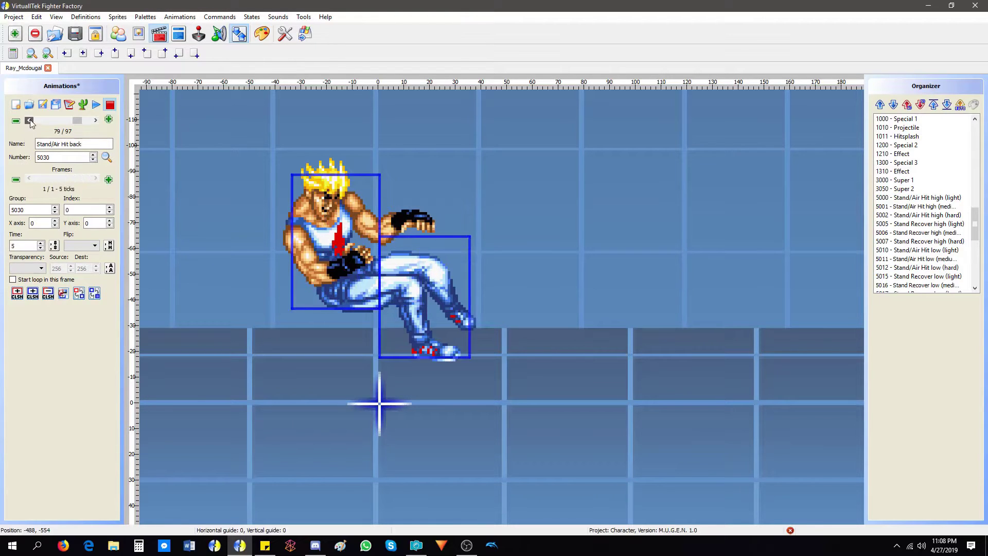
{"action": "left_click", "coordinate": [180, 17]}
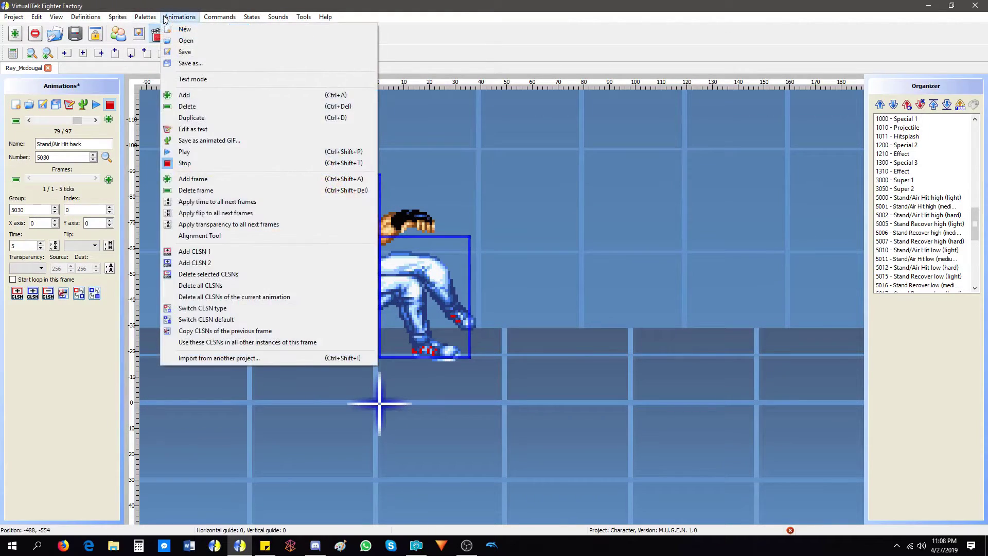
{"action": "left_click", "coordinate": [246, 342]}
{"action": "left_click", "coordinate": [544, 279]}
Reduce Stand/Air Hit transition to a single frame, sprite 5030, 0, and set its time to 13
{"action": "left_click", "coordinate": [77, 178]}
{"action": "left_click", "coordinate": [45, 179]}
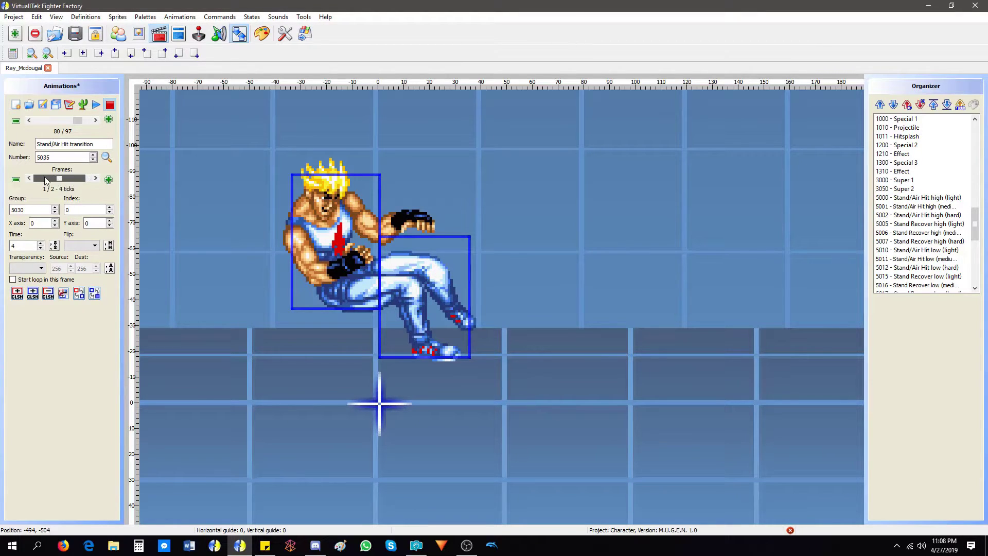
{"action": "left_click", "coordinate": [72, 179]}
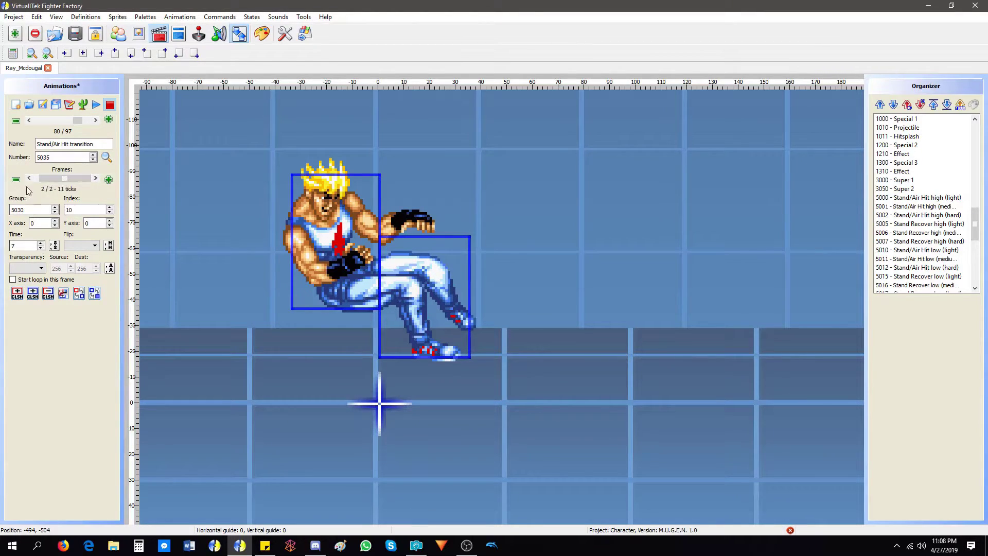
{"action": "left_click", "coordinate": [29, 178]}
{"action": "left_click", "coordinate": [16, 179]}
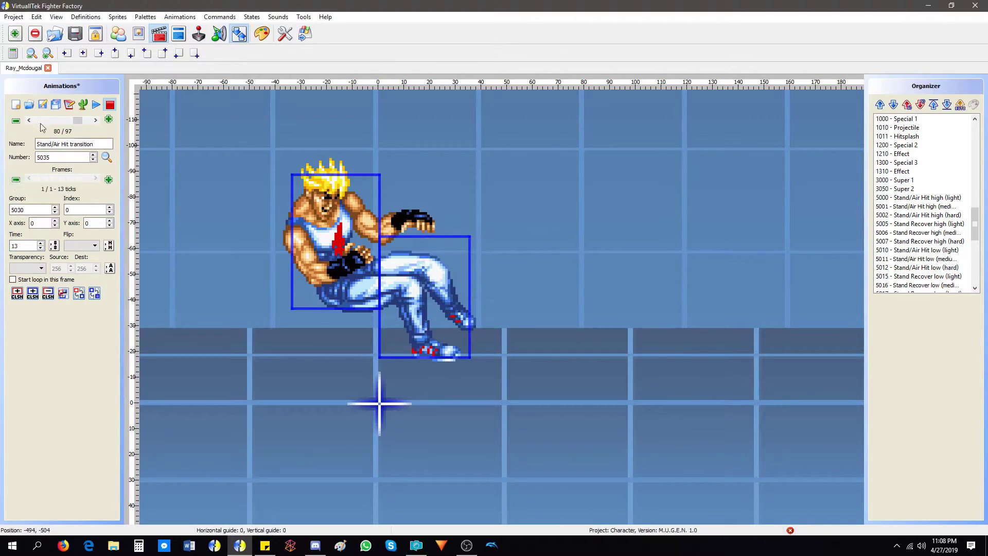
Copy the previous frame's CLSN into Air Recover frame 5, fit it to about 37 by 99 over the body, and save the animations
{"action": "left_click", "coordinate": [95, 120]}
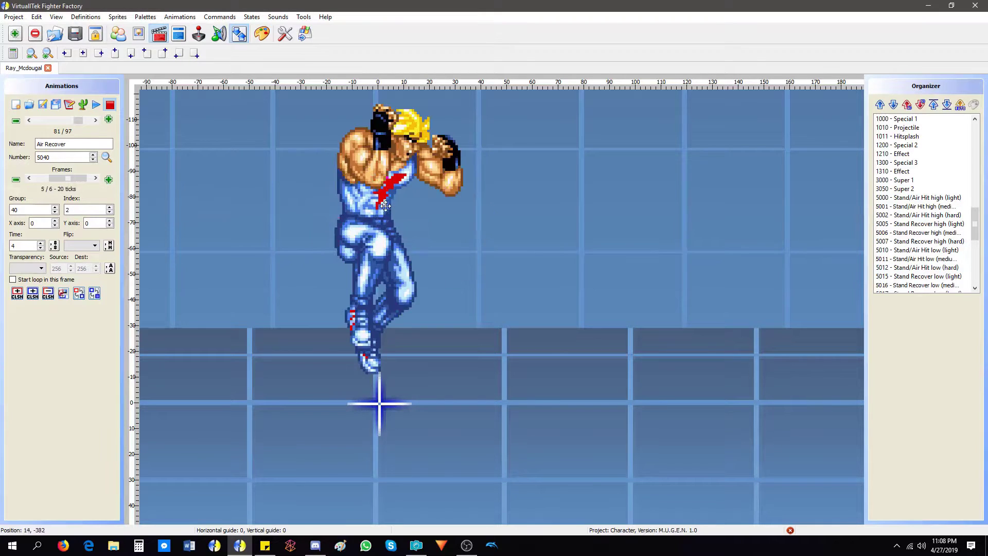
{"action": "key", "text": "Left"}
{"action": "key", "text": "Right"}
{"action": "left_click", "coordinate": [64, 294]}
{"action": "left_click_drag", "start_coordinate": [362, 203], "coordinate": [381, 160]}
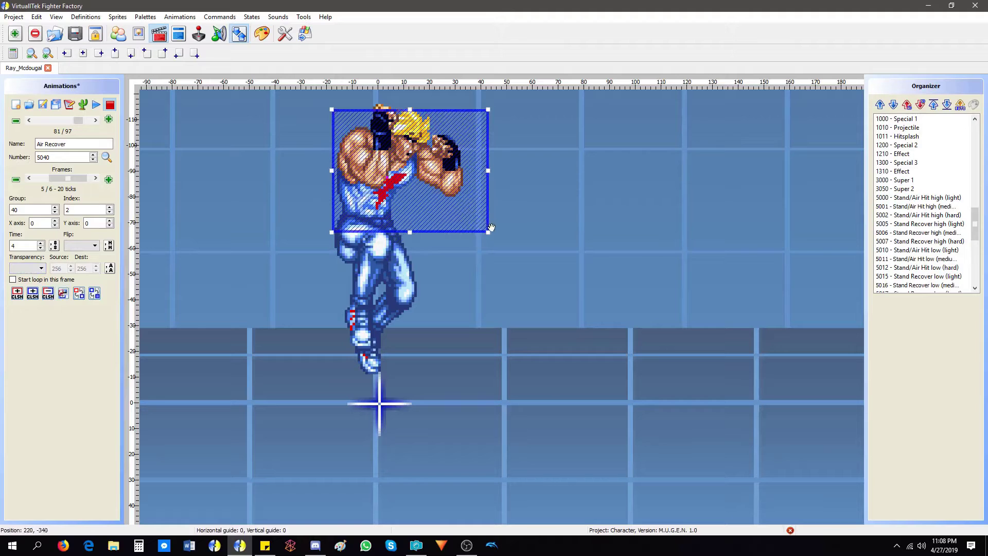
{"action": "left_click_drag", "start_coordinate": [489, 234], "coordinate": [428, 367]}
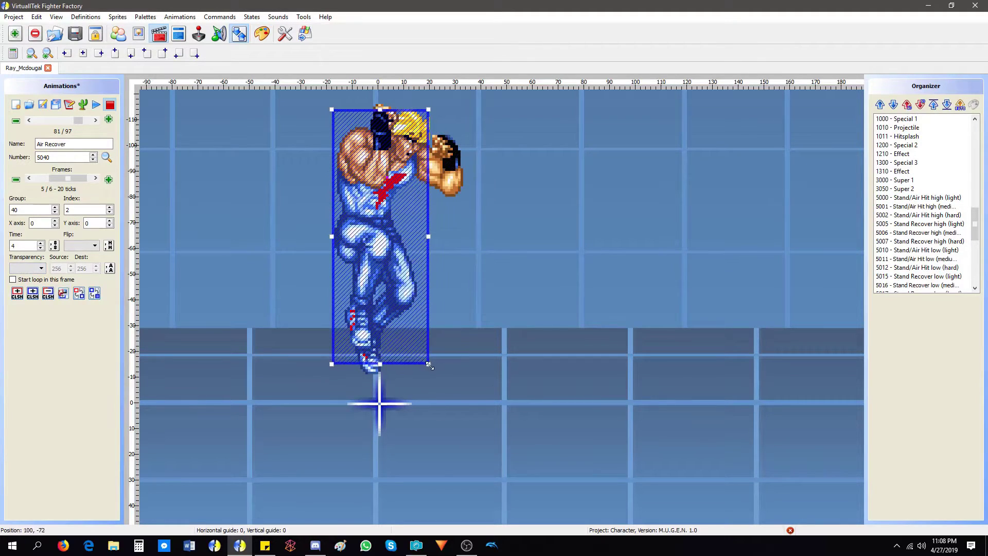
{"action": "left_click", "coordinate": [96, 104]}
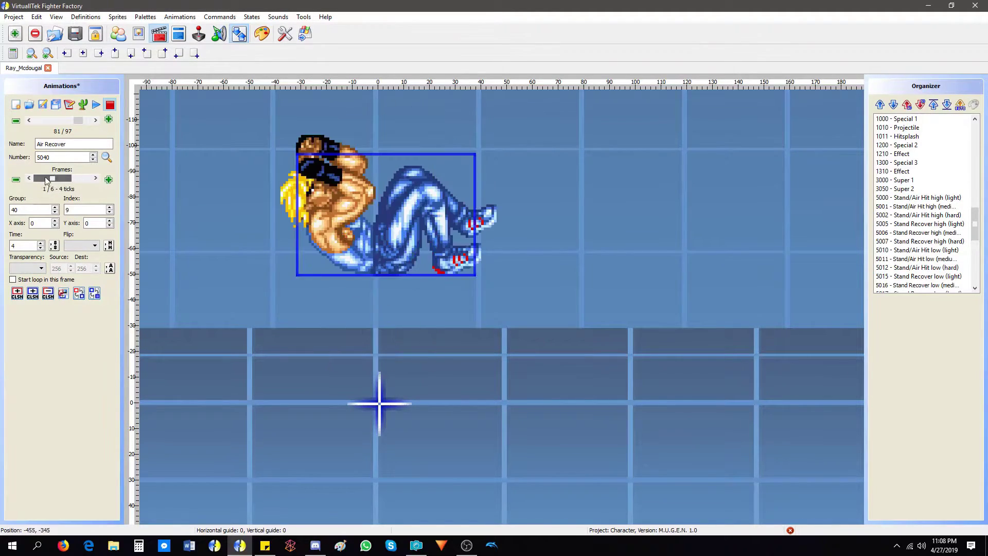
{"action": "left_click", "coordinate": [109, 105]}
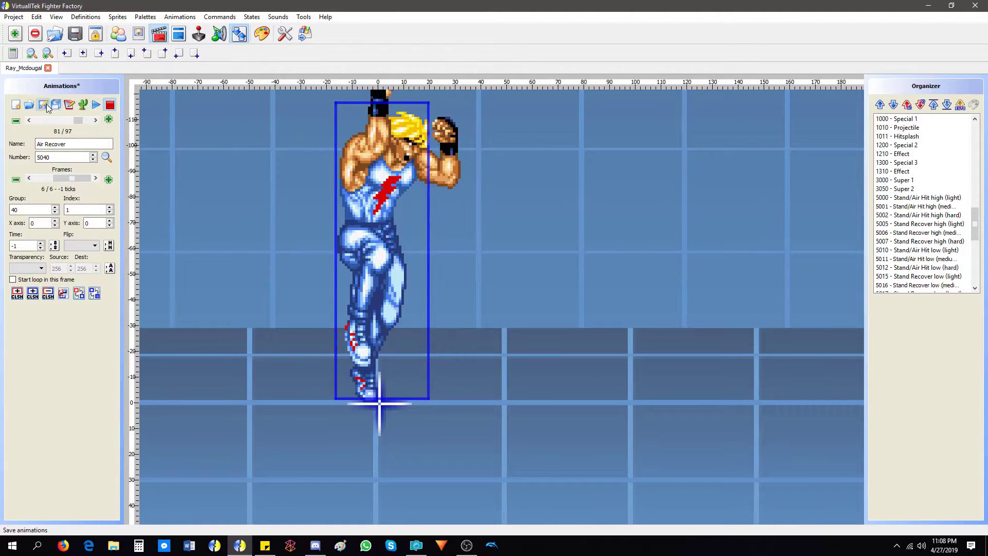
Replace the default CLSNs of Air Fall (going up) with non-default boxes, about 53 by 39 over the upper body and 53 by 37 over the legs
{"action": "left_click", "coordinate": [95, 121]}
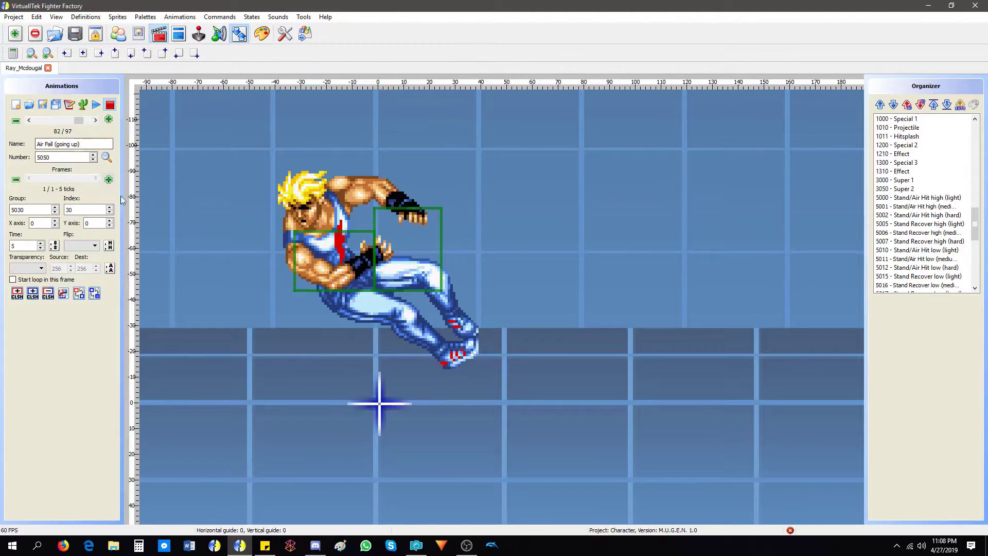
{"action": "left_click", "coordinate": [346, 259]}
{"action": "key", "text": "Delete"}
{"action": "left_click_drag", "start_coordinate": [402, 258], "coordinate": [312, 232]}
{"action": "left_click", "coordinate": [102, 296]}
{"action": "mouse_move", "coordinate": [356, 271]}
{"action": "left_mouse_down"}
{"action": "mouse_move", "coordinate": [421, 284]}
{"action": "mouse_move", "coordinate": [387, 257]}
{"action": "mouse_move", "coordinate": [469, 365]}
{"action": "mouse_move", "coordinate": [480, 364]}
{"action": "left_mouse_up"}
{"action": "left_click", "coordinate": [32, 293]}
{"action": "left_click", "coordinate": [500, 345]}
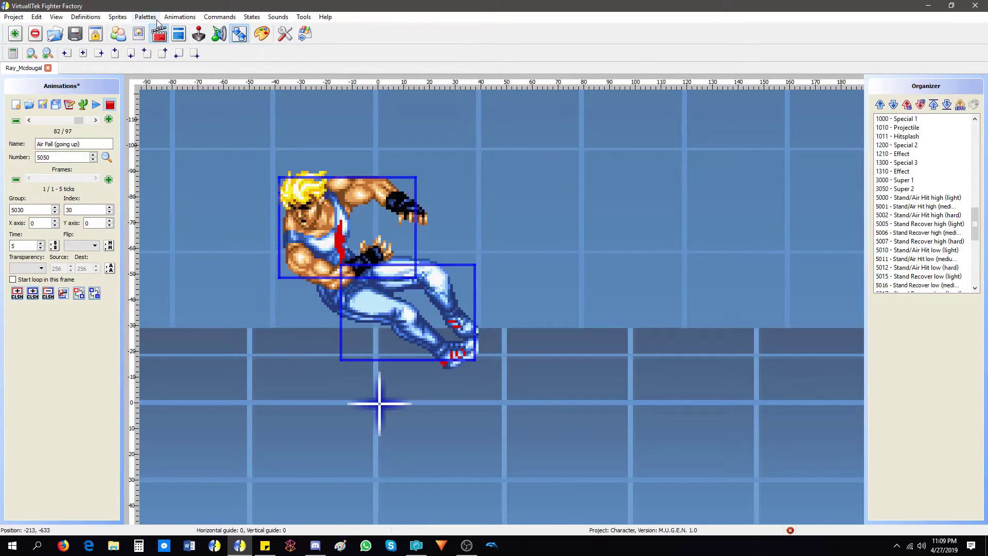
Replicate the Air Fall (going up) CLSNs in all other instances of this frame
{"action": "left_click", "coordinate": [179, 17]}
{"action": "left_click", "coordinate": [257, 336]}
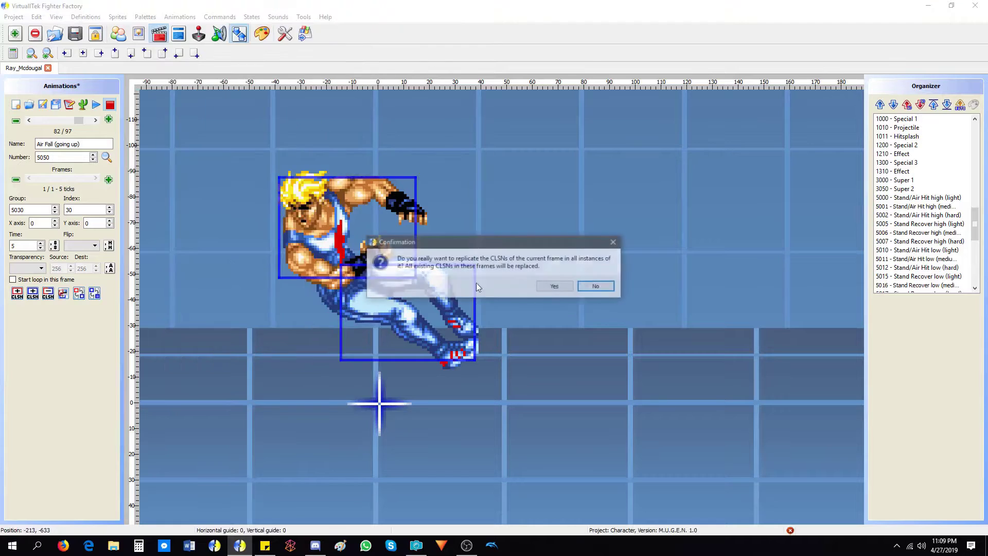
{"action": "left_click", "coordinate": [547, 287]}
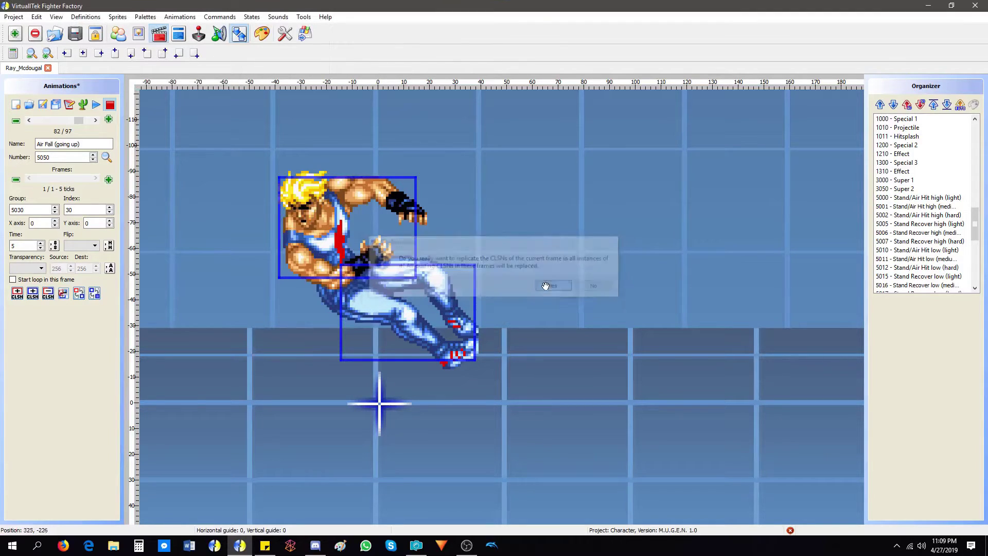
Move and enlarge the Air Fall (up-type, going up) CLSN box to about 40 by 96 so it covers the standing body
{"action": "left_click", "coordinate": [95, 120]}
{"action": "left_click_drag", "start_coordinate": [392, 206], "coordinate": [389, 223]}
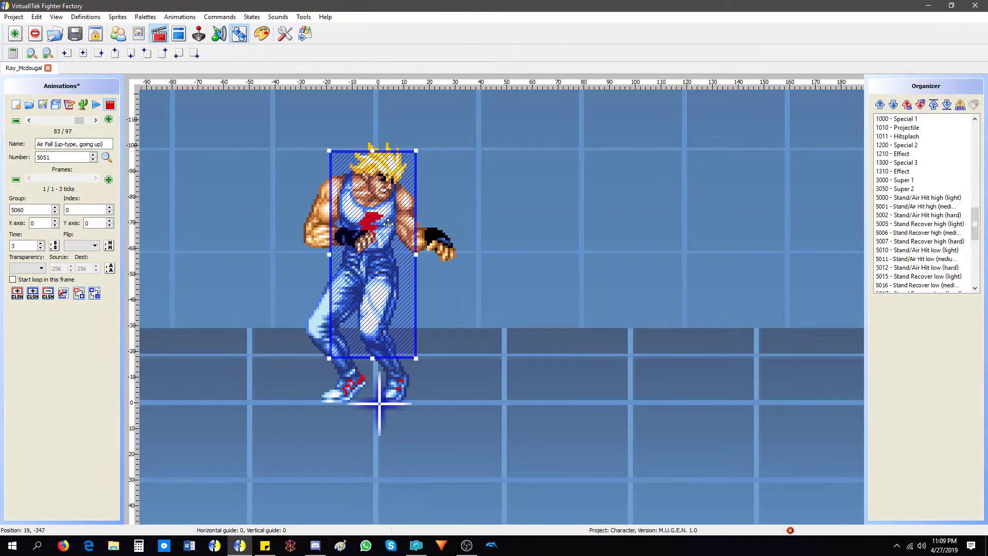
{"action": "left_click_drag", "start_coordinate": [332, 357], "coordinate": [315, 397]}
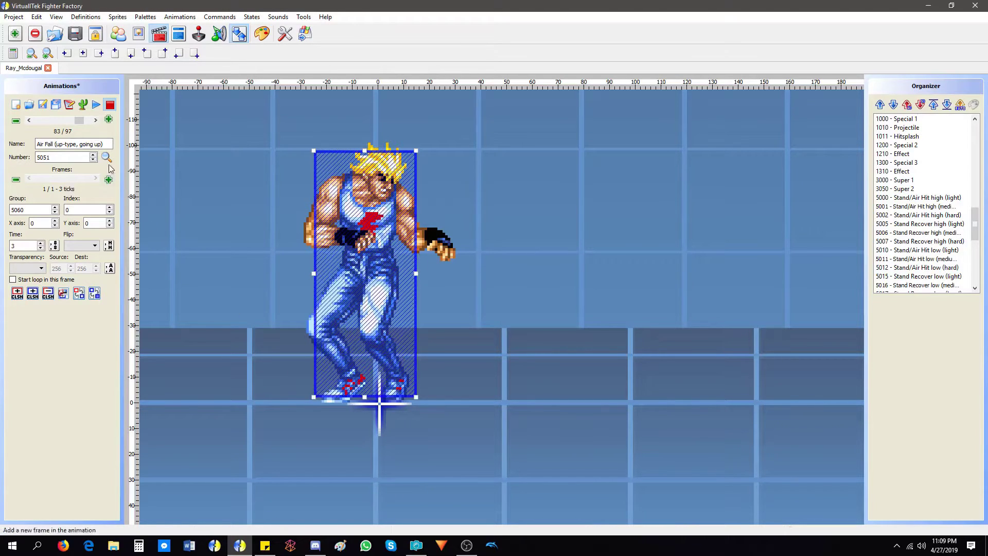
Fit the CLSN boxes in frame 4 of Air Fall (up-type, coming down), about 54 by 34 over the torso and 72 by 25 over the legs
{"action": "left_click", "coordinate": [95, 120]}
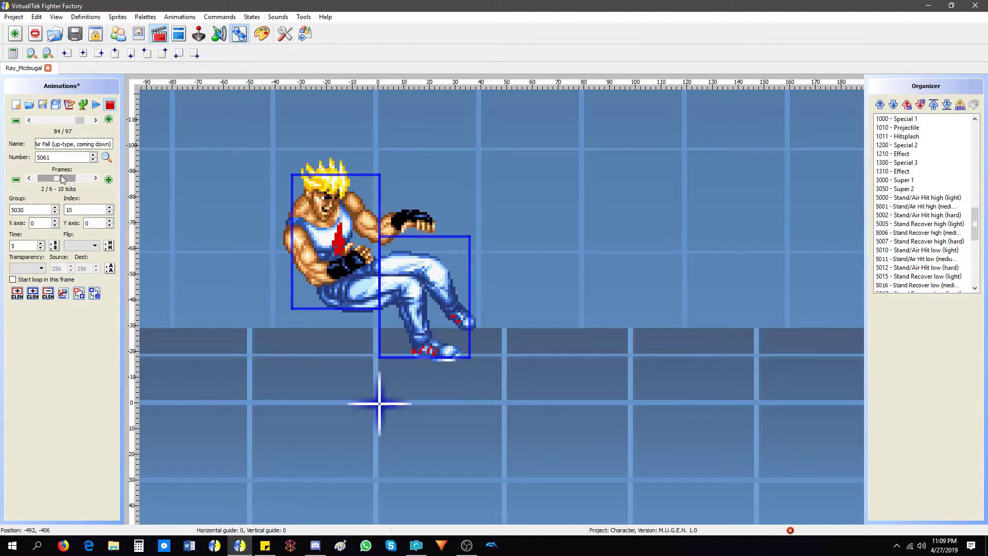
{"action": "left_click_drag", "start_coordinate": [59, 144], "coordinate": [25, 148]}
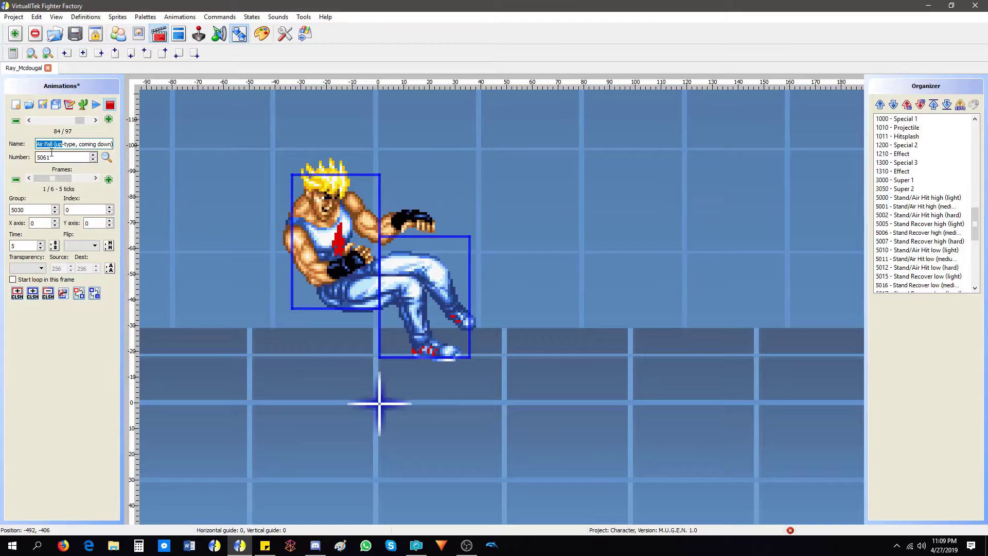
{"action": "left_click", "coordinate": [51, 178]}
{"action": "key", "text": "Right"}
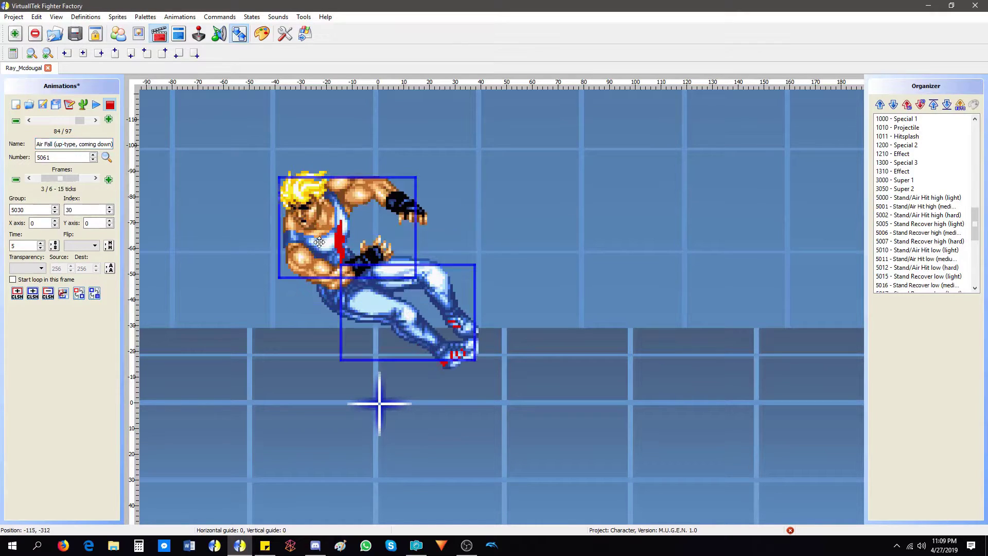
{"action": "key", "text": "Right"}
{"action": "mouse_move", "coordinate": [322, 243]}
{"action": "left_mouse_down"}
{"action": "mouse_move", "coordinate": [341, 295]}
{"action": "mouse_move", "coordinate": [406, 314]}
{"action": "left_mouse_up"}
{"action": "left_click_drag", "start_coordinate": [426, 223], "coordinate": [402, 223]}
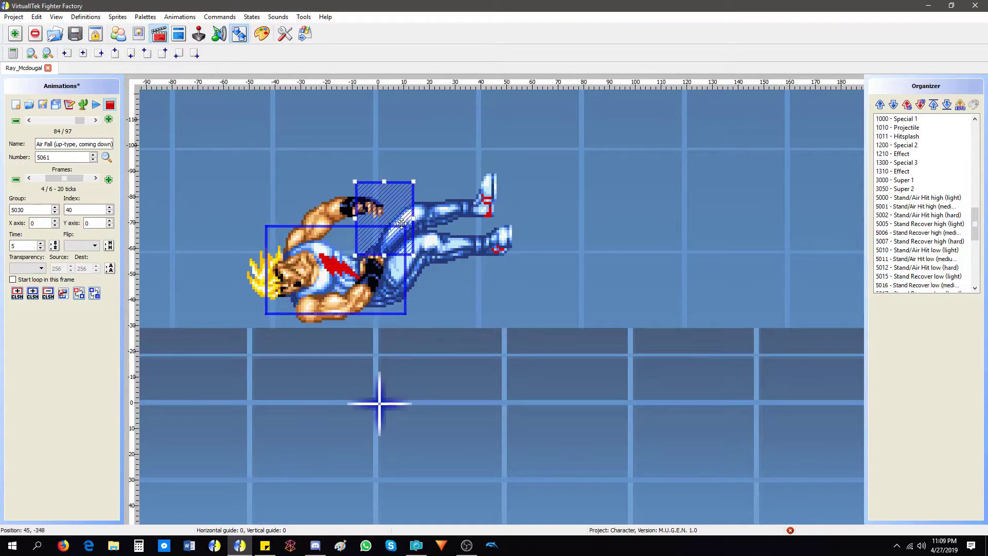
{"action": "mouse_move", "coordinate": [415, 256]}
{"action": "left_mouse_down"}
{"action": "mouse_move", "coordinate": [520, 260]}
{"action": "mouse_move", "coordinate": [478, 242]}
{"action": "left_mouse_up"}
{"action": "left_click_drag", "start_coordinate": [343, 185], "coordinate": [319, 195]}
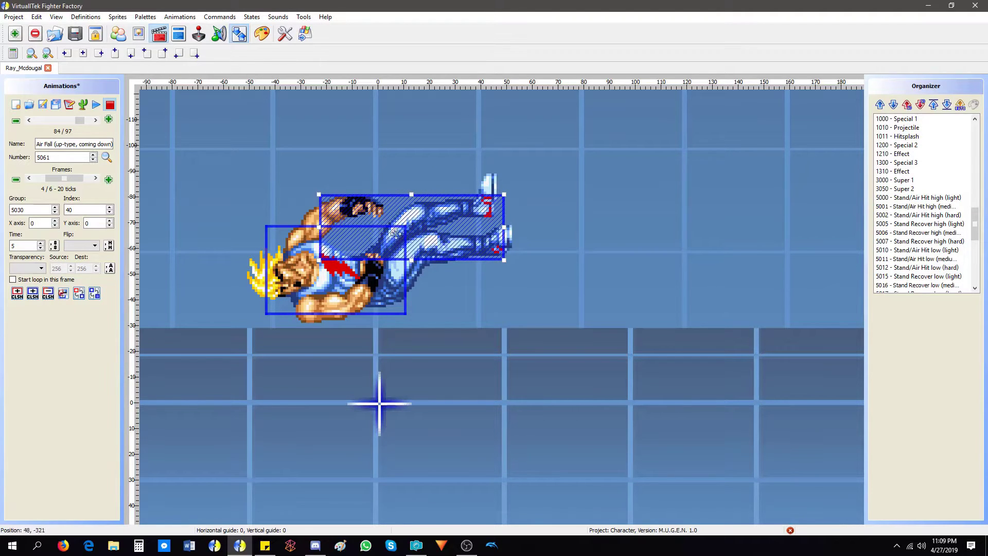
Replicate the CLSNs of Air Fall (up-type, coming down) frame 4 in all its other instances
{"action": "left_click", "coordinate": [180, 16]}
{"action": "left_click", "coordinate": [354, 328]}
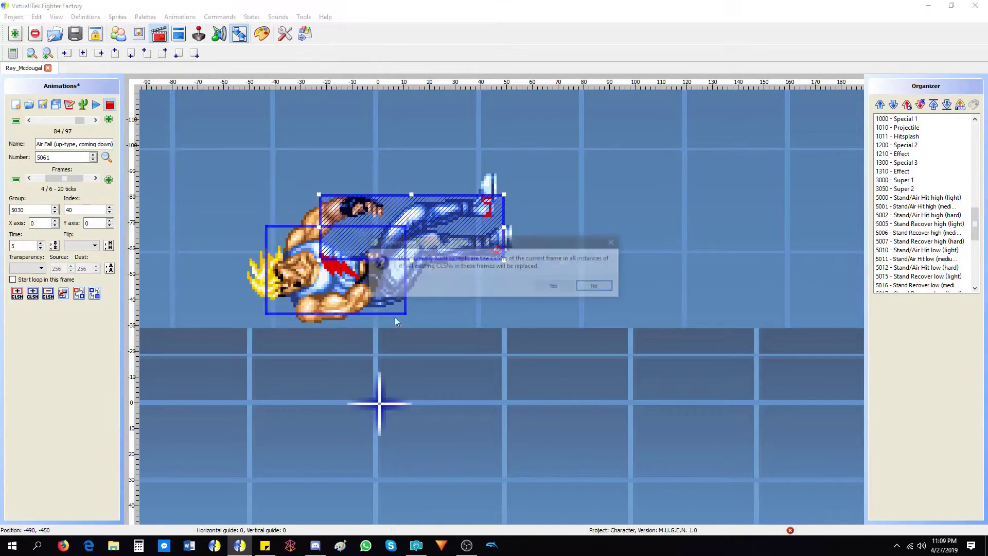
{"action": "left_click", "coordinate": [561, 286]}
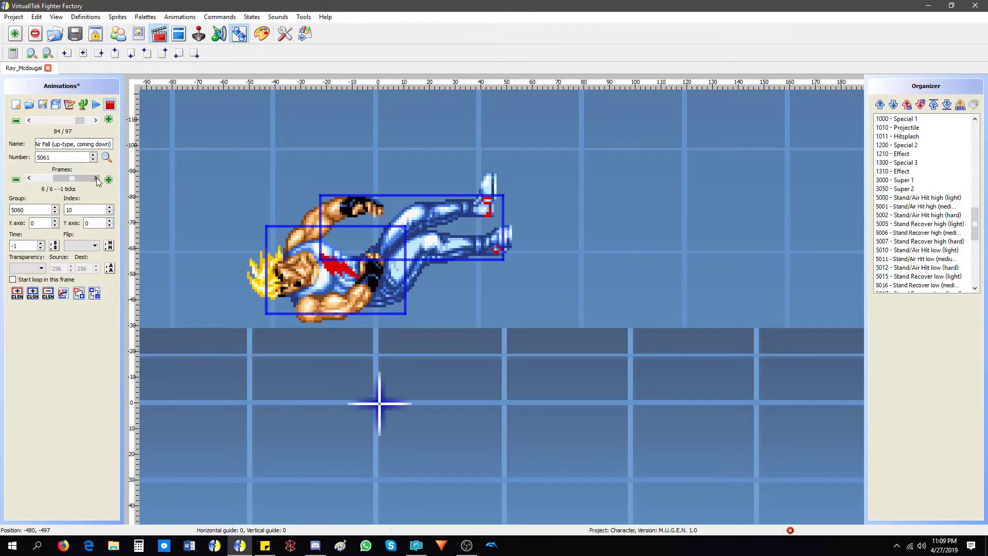
Widen the default box of LieDown Hit (stay down) frame 1 to about 67 by 21 and replicate its CLSNs in all other instances
{"action": "left_click", "coordinate": [95, 120]}
{"action": "left_click", "coordinate": [69, 179]}
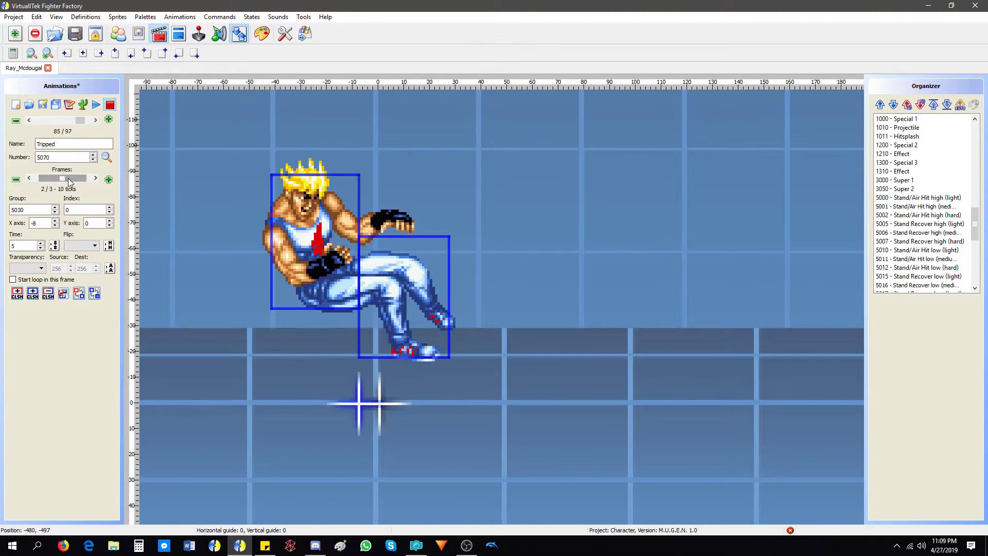
{"action": "left_click", "coordinate": [95, 120]}
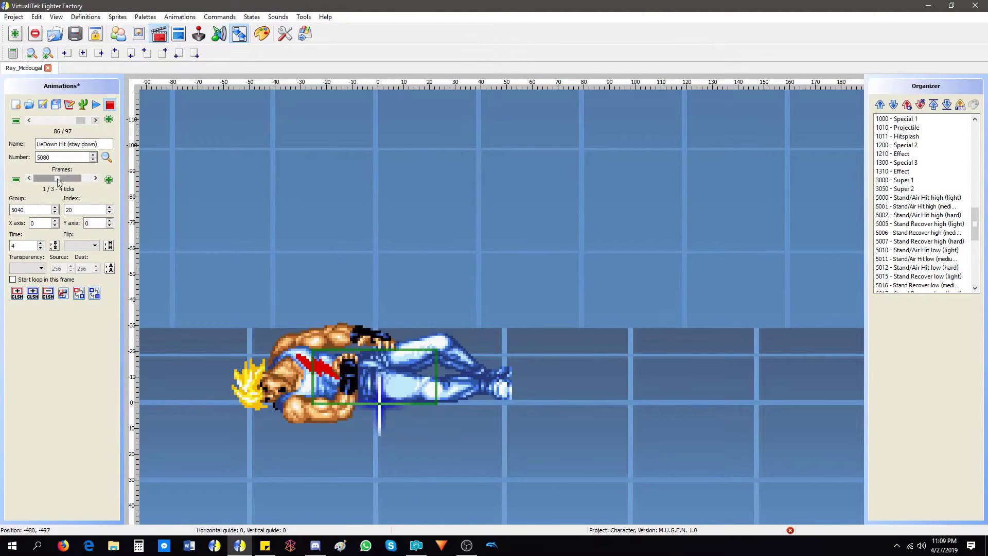
{"action": "left_click", "coordinate": [313, 378]}
{"action": "mouse_move", "coordinate": [313, 377]}
{"action": "left_mouse_down"}
{"action": "mouse_move", "coordinate": [263, 378]}
{"action": "mouse_move", "coordinate": [340, 373]}
{"action": "left_mouse_up"}
{"action": "left_click", "coordinate": [180, 16]}
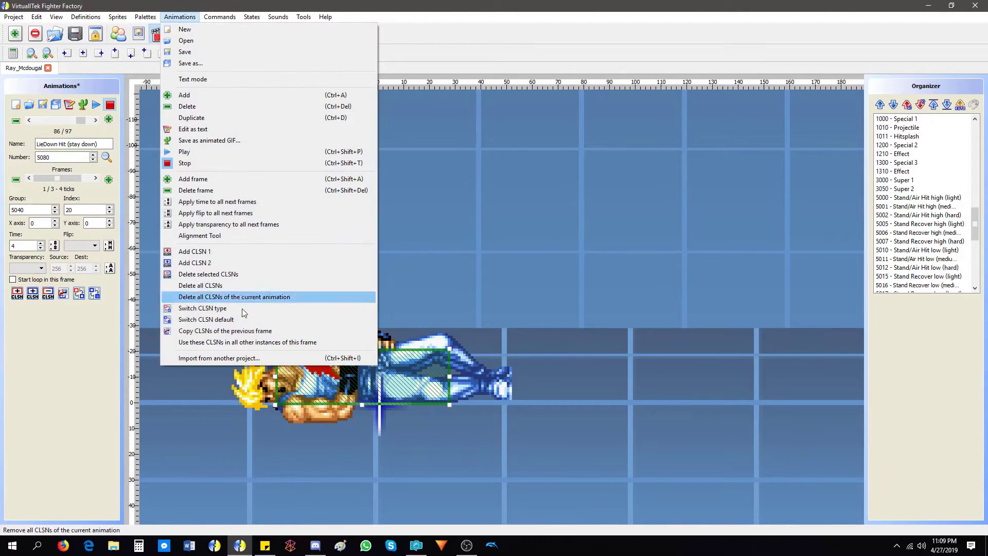
{"action": "left_click", "coordinate": [289, 340]}
{"action": "left_click", "coordinate": [556, 287]}
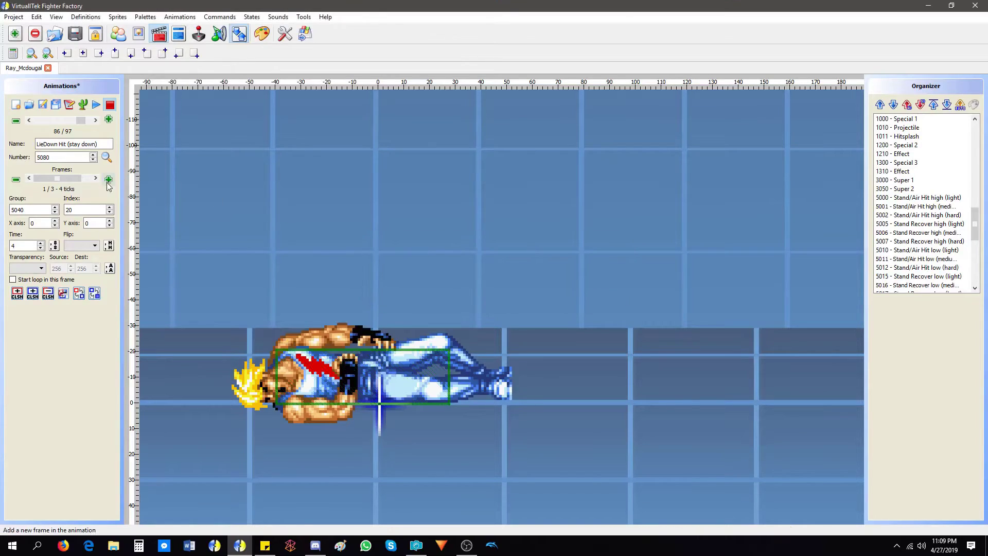
Shift the LieDown Hit (stay down) box about 11 units toward the head and switch frame 1's CLSN from default to non-default
{"action": "left_click", "coordinate": [96, 179]}
{"action": "left_click", "coordinate": [96, 179]}
{"action": "left_click", "coordinate": [97, 179]}
{"action": "left_click", "coordinate": [96, 179]}
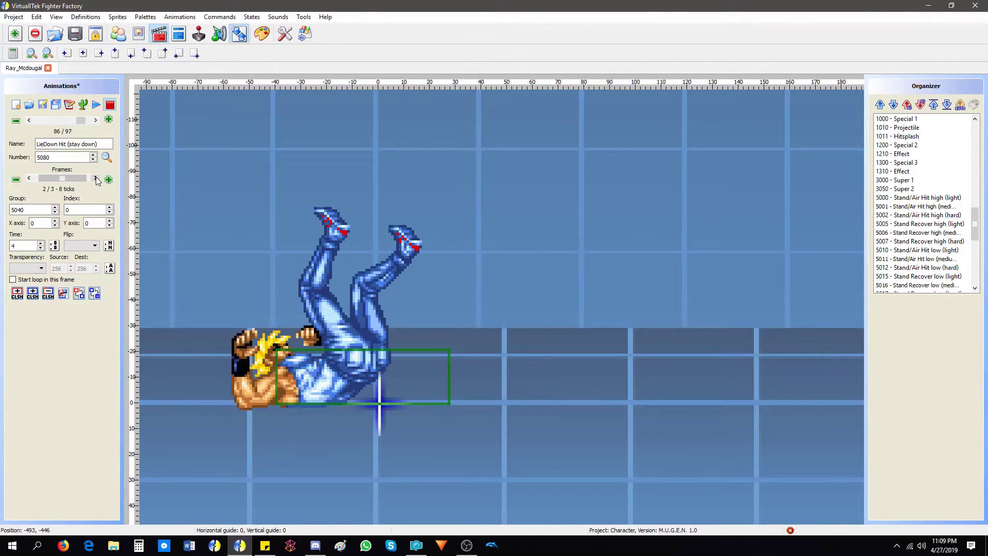
{"action": "left_click_drag", "start_coordinate": [280, 348], "coordinate": [250, 347]}
{"action": "left_click", "coordinate": [46, 178]}
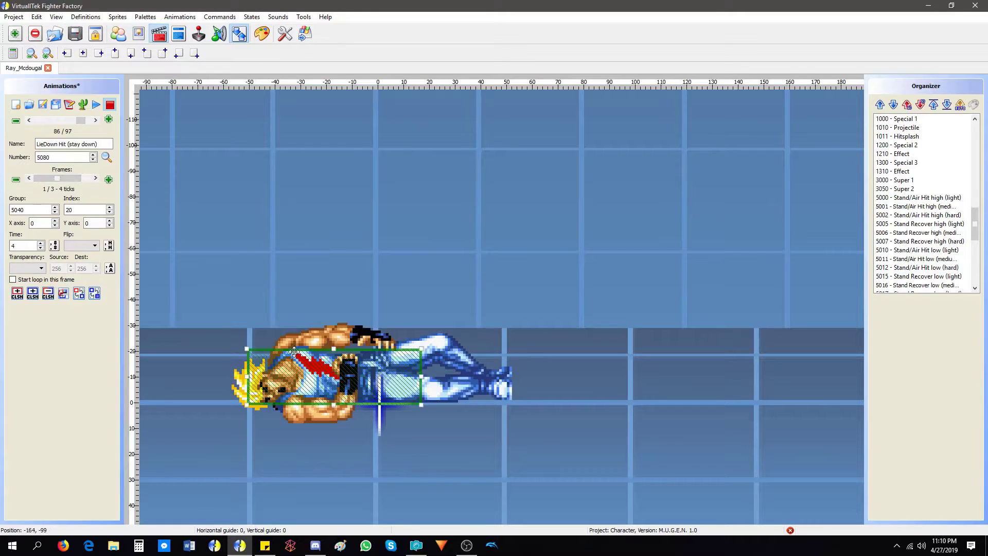
{"action": "left_click", "coordinate": [94, 292]}
Replicate the non-default CLSN of LieDown Hit (stay down) frame 1 in all other instances of the frame
{"action": "left_click", "coordinate": [179, 17]}
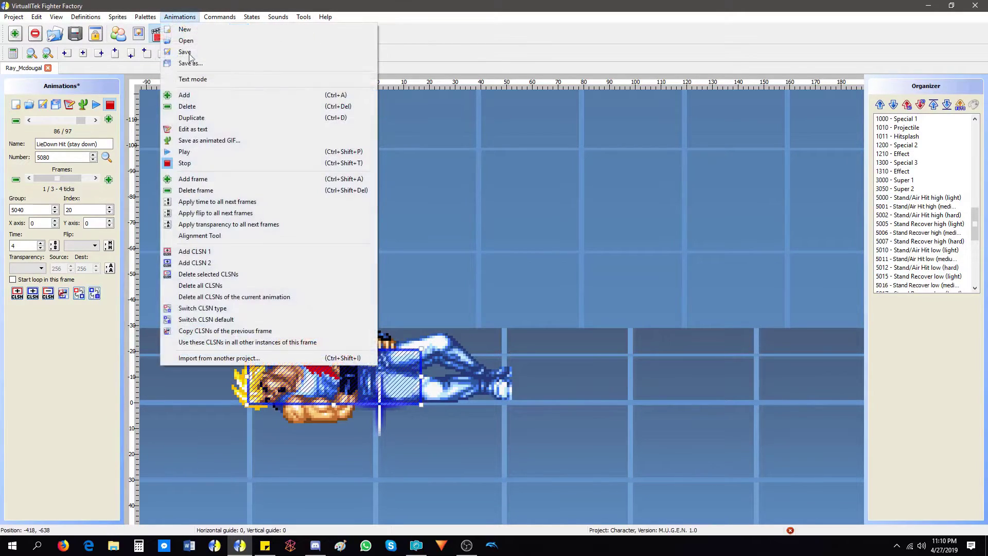
{"action": "left_click", "coordinate": [242, 342]}
{"action": "left_click", "coordinate": [565, 283]}
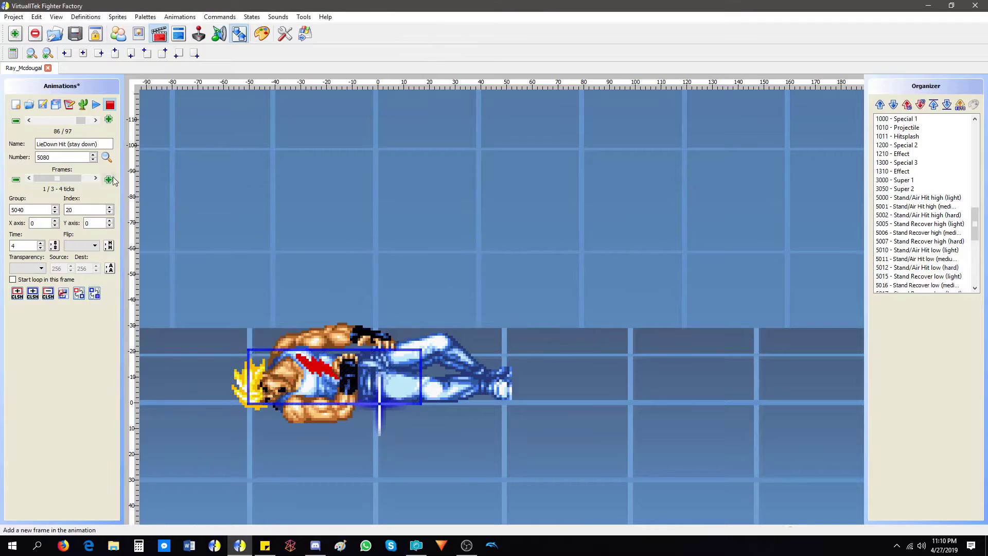
Shift LieDown Hit (stay down) frame 1's box about 7 units toward the feet and fit a copy on frame 2 at about 67 by 36
{"action": "left_click_drag", "start_coordinate": [320, 394], "coordinate": [338, 394]}
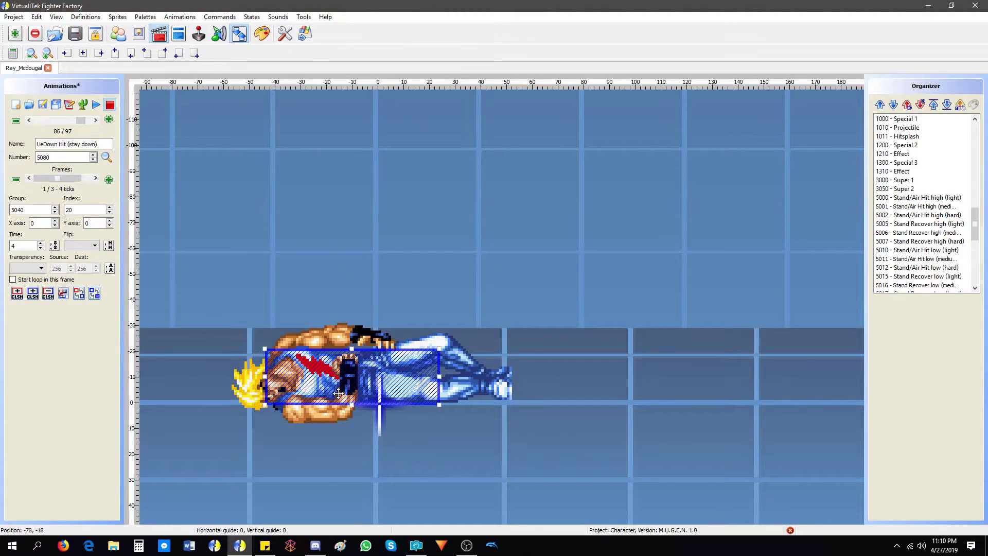
{"action": "left_click", "coordinate": [95, 178]}
{"action": "left_click", "coordinate": [61, 297]}
{"action": "mouse_move", "coordinate": [311, 367]}
{"action": "left_mouse_down"}
{"action": "mouse_move", "coordinate": [282, 368]}
{"action": "mouse_move", "coordinate": [323, 309]}
{"action": "left_mouse_up"}
{"action": "left_click_drag", "start_coordinate": [326, 348], "coordinate": [324, 348]}
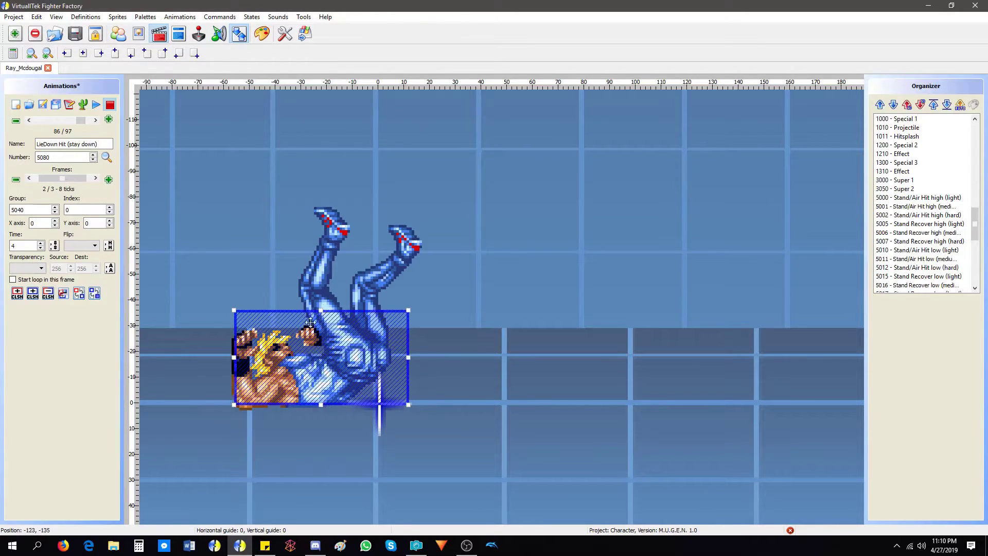
Replicate the CLSNs of LieDown Hit (stay down) frame 2 in all other instances of the frame
{"action": "left_click", "coordinate": [179, 17]}
{"action": "left_click", "coordinate": [234, 342]}
{"action": "key", "text": "Return"}
Fit a copy of the previous box to LieDown Hit (stay down) frame 3 at about 75 by 18 and replicate it in all other instances
{"action": "left_click", "coordinate": [96, 179]}
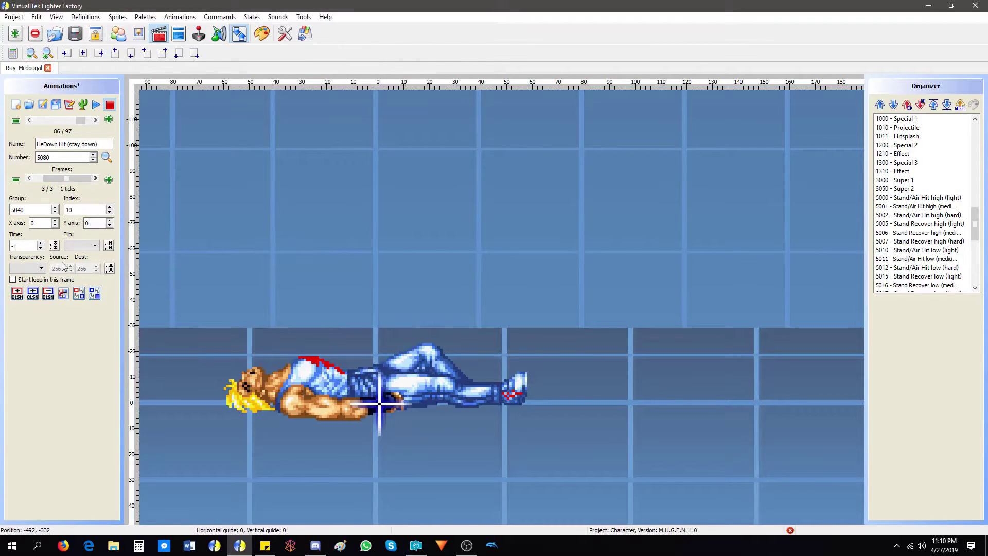
{"action": "left_click", "coordinate": [63, 293]}
{"action": "left_click_drag", "start_coordinate": [407, 311], "coordinate": [441, 366]}
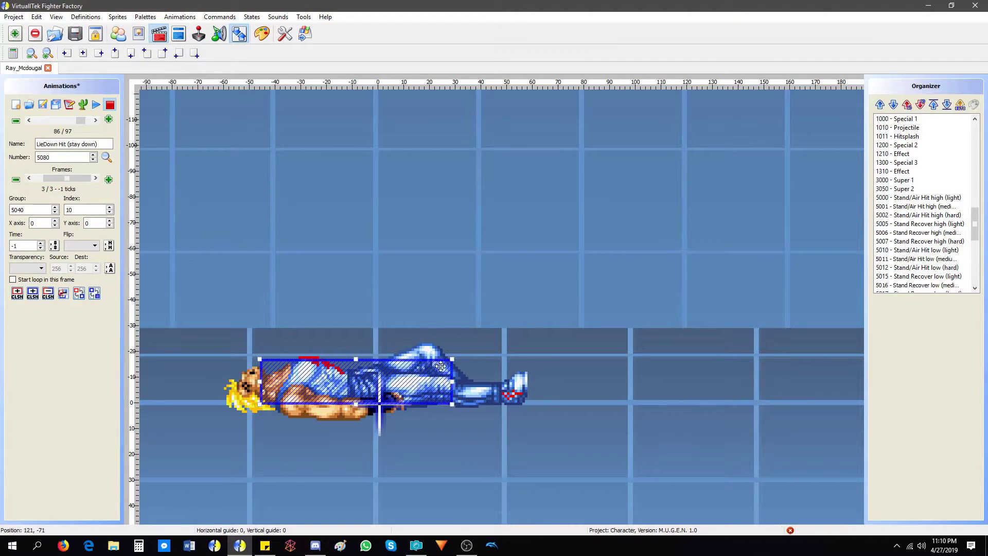
{"action": "left_click", "coordinate": [179, 17]}
{"action": "left_click", "coordinate": [238, 342]}
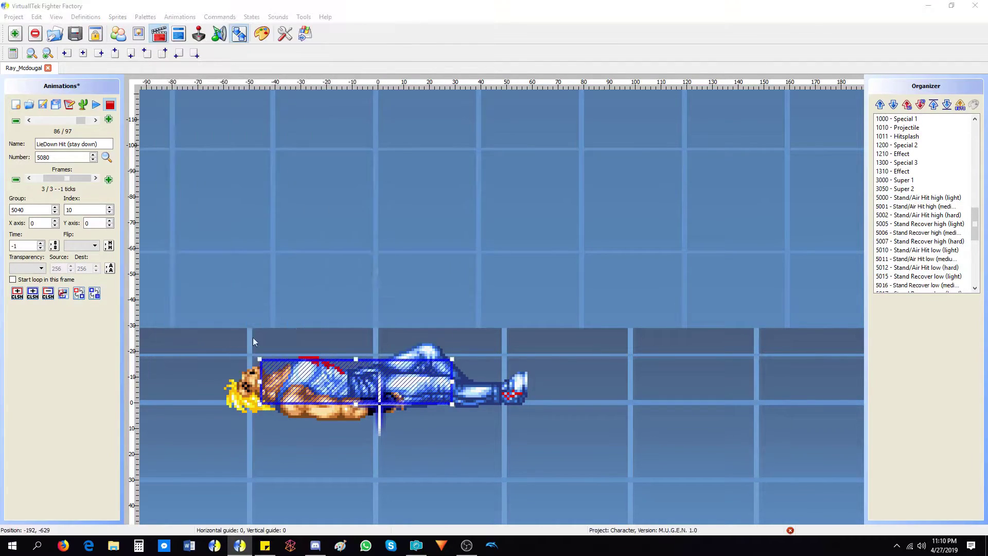
{"action": "left_click", "coordinate": [573, 286]}
Add a CLSN 2 box of about 57 by 37 around the body in Get up from LieDown frame 1
{"action": "left_click", "coordinate": [96, 120]}
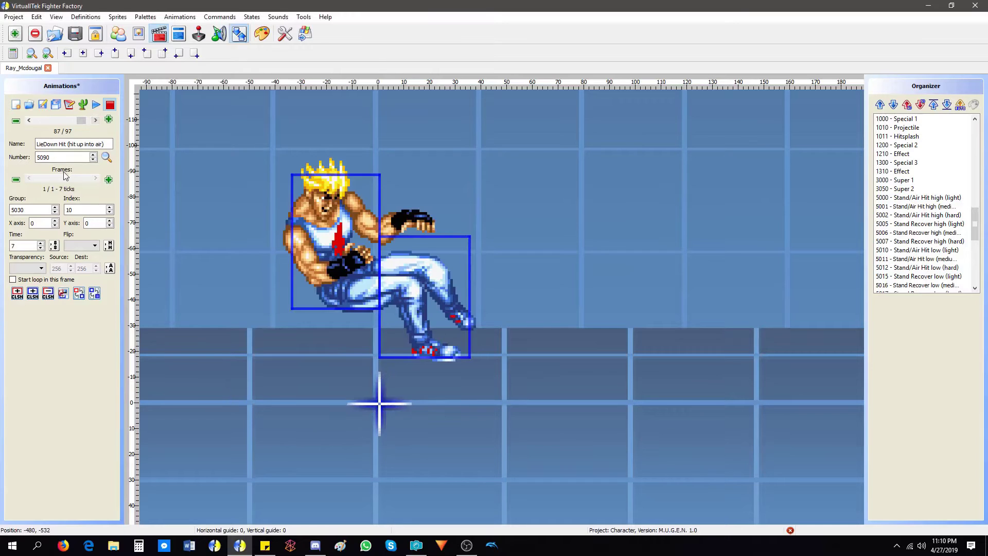
{"action": "left_click", "coordinate": [96, 121]}
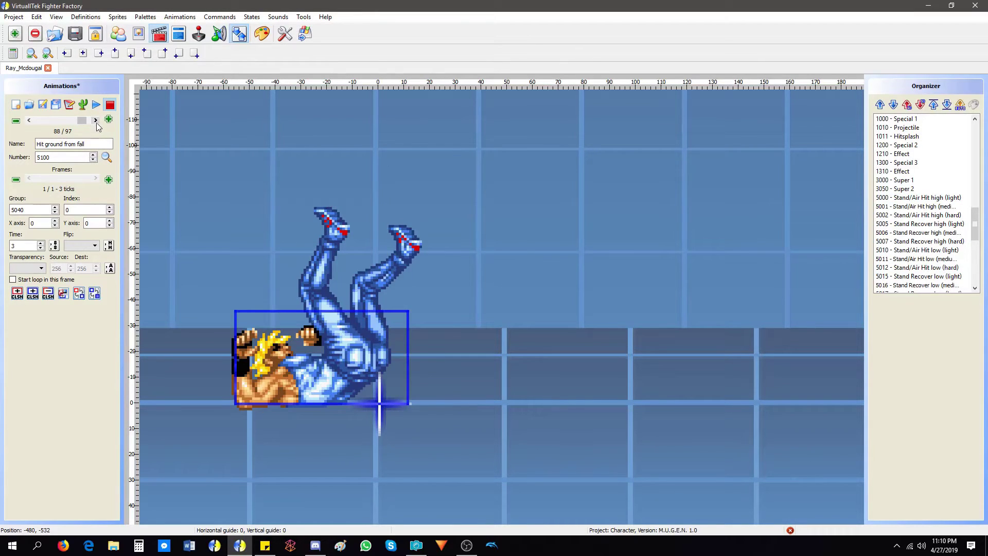
{"action": "left_click", "coordinate": [95, 120]}
{"action": "left_click", "coordinate": [95, 121]}
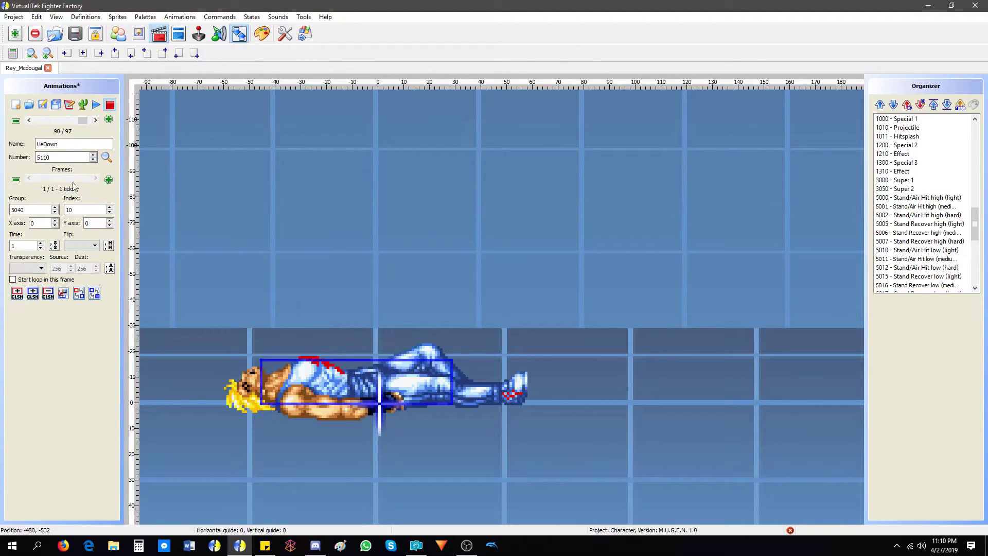
{"action": "left_click", "coordinate": [95, 121]}
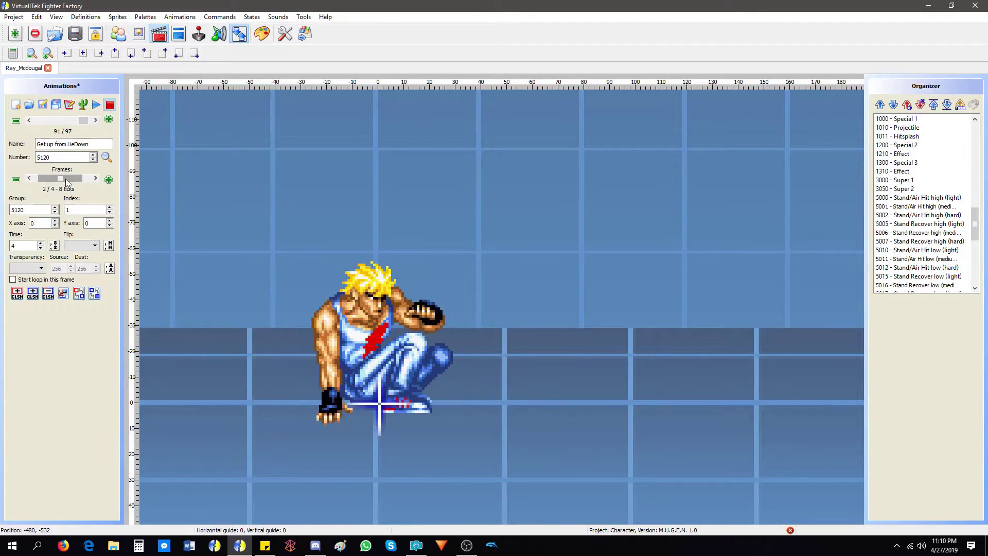
{"action": "left_click", "coordinate": [32, 293]}
{"action": "left_click_drag", "start_coordinate": [299, 309], "coordinate": [449, 415]}
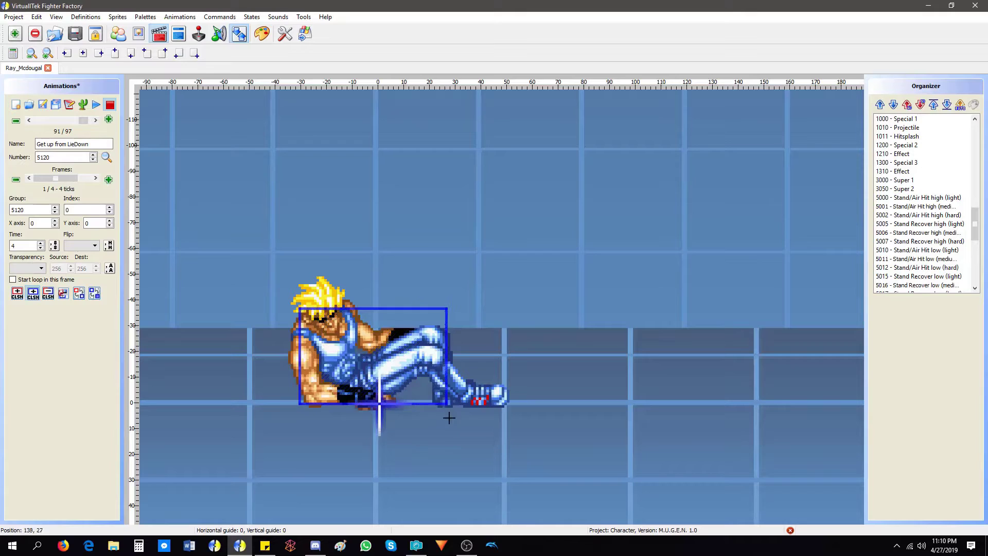
Copy the previous frame's CLSN to Get up from LieDown frame 2 and resize it to about 50 by 50
{"action": "left_click", "coordinate": [96, 179]}
{"action": "left_click", "coordinate": [64, 292]}
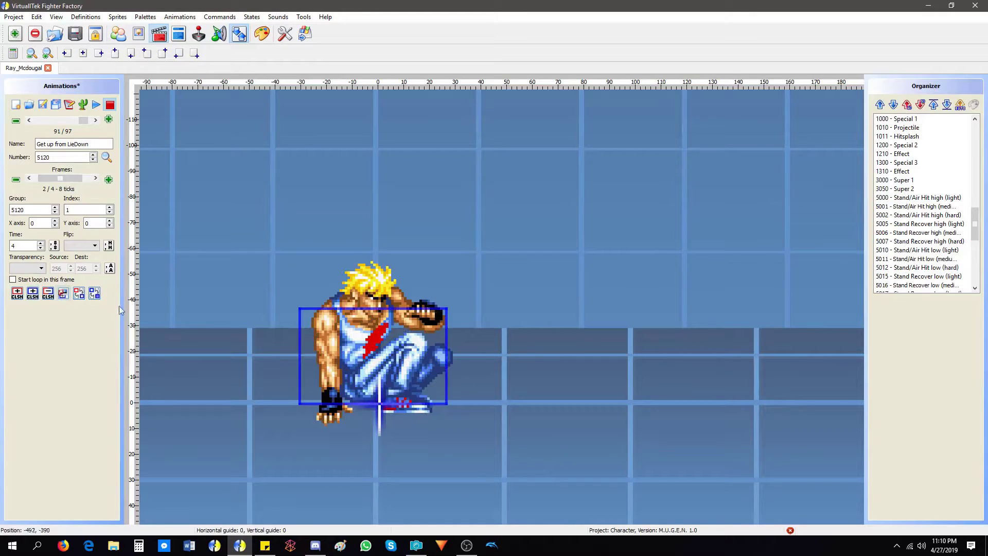
{"action": "left_click", "coordinate": [400, 335]}
{"action": "left_click_drag", "start_coordinate": [298, 307], "coordinate": [316, 275]}
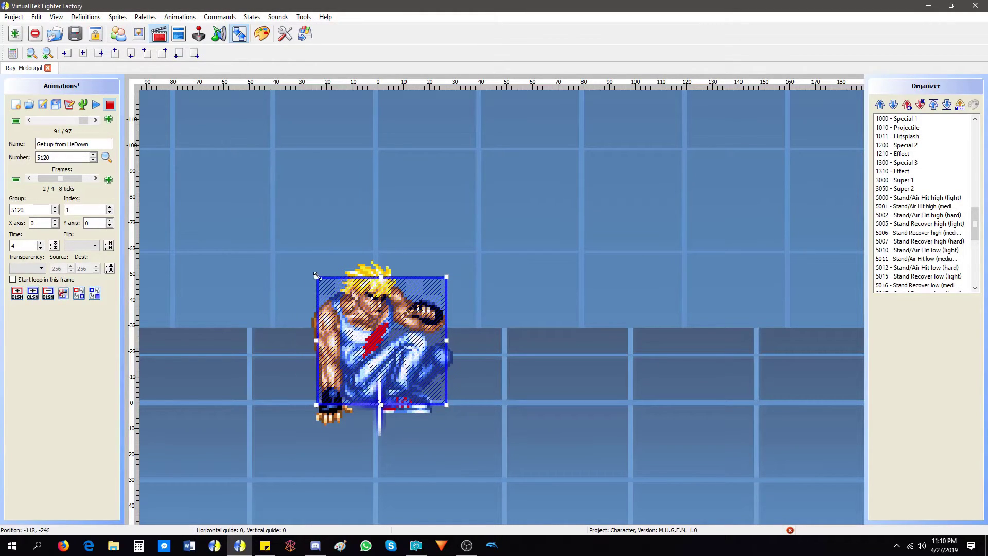
Copy the previous frame's CLSN to Get up from LieDown frame 3 and resize it to about 49 by 65
{"action": "left_click", "coordinate": [95, 178]}
{"action": "left_click", "coordinate": [63, 293]}
{"action": "left_click", "coordinate": [319, 279]}
{"action": "left_click_drag", "start_coordinate": [315, 277], "coordinate": [319, 235]}
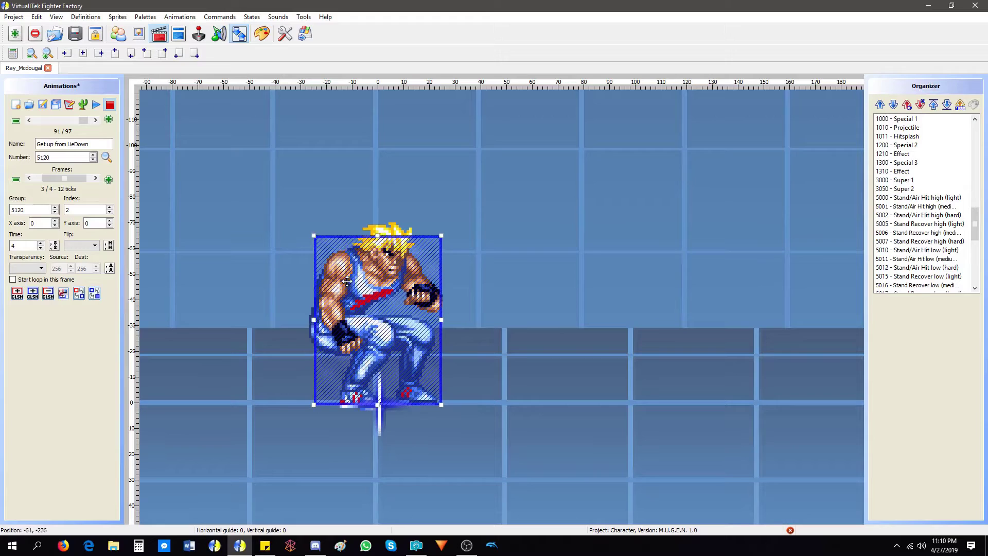
Copy the previous frame's CLSN to Get up from LieDown frame 4 and resize it to about 41 by 79
{"action": "left_click", "coordinate": [95, 178]}
{"action": "left_click", "coordinate": [63, 293]}
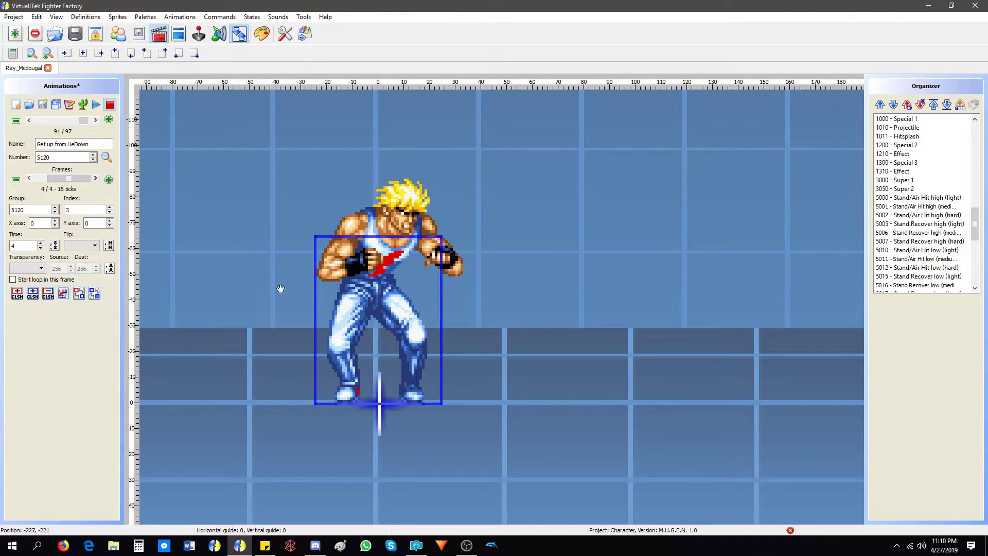
{"action": "left_click", "coordinate": [347, 240]}
{"action": "left_click_drag", "start_coordinate": [316, 235], "coordinate": [335, 199]}
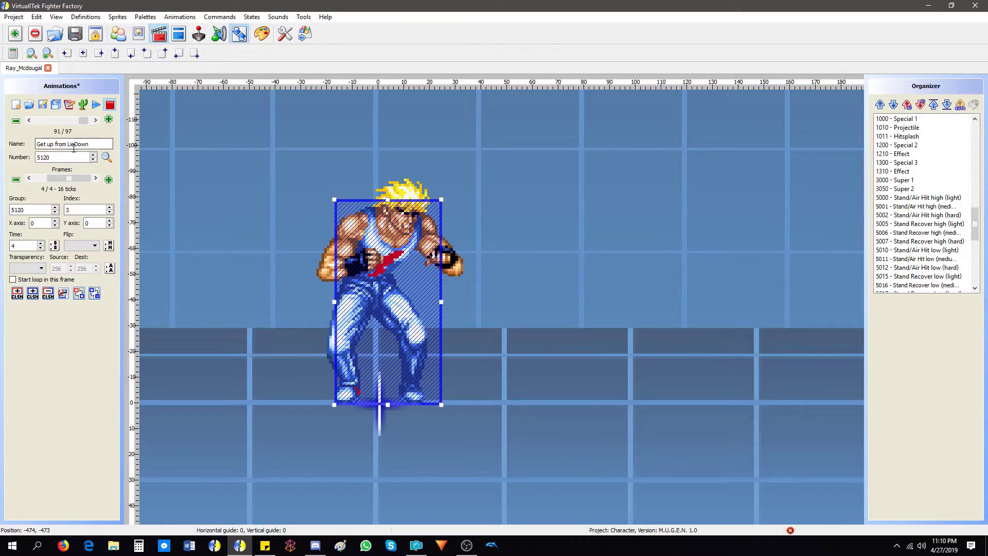
Review the CLSNs of the animations from LieDead to Dizzy, playing the fall-recovery animations
{"action": "left_click", "coordinate": [96, 120]}
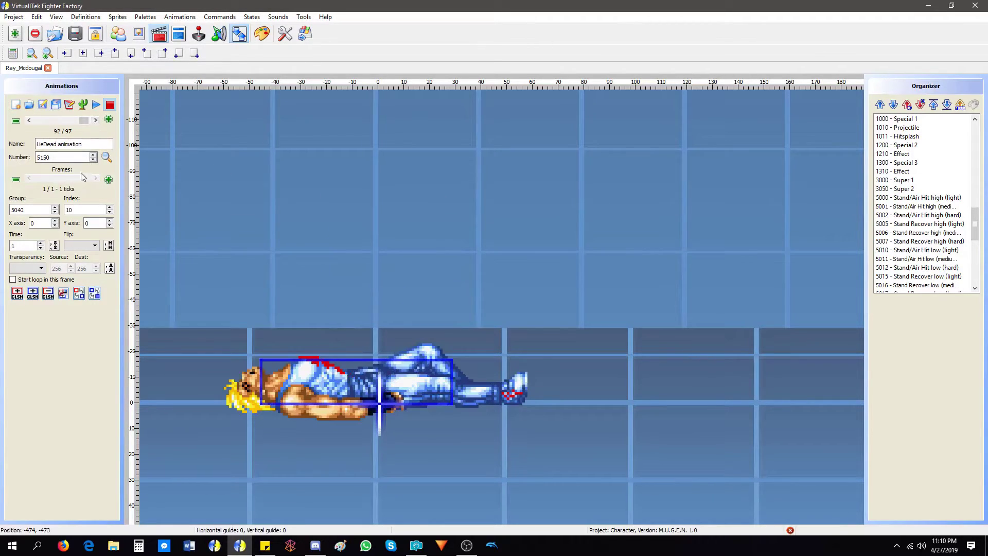
{"action": "left_click", "coordinate": [95, 120]}
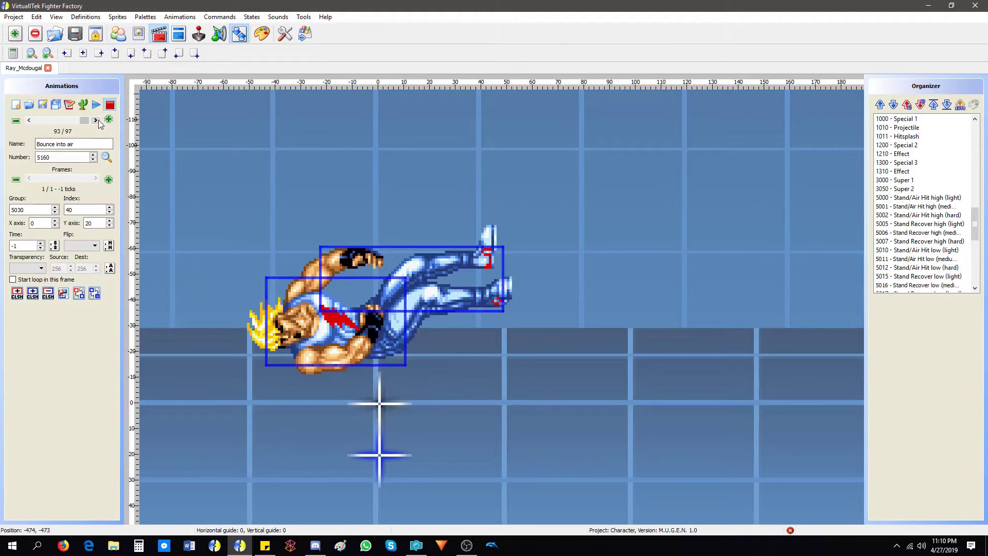
{"action": "left_click", "coordinate": [96, 120]}
{"action": "left_click", "coordinate": [96, 121]}
{"action": "left_click", "coordinate": [96, 121]}
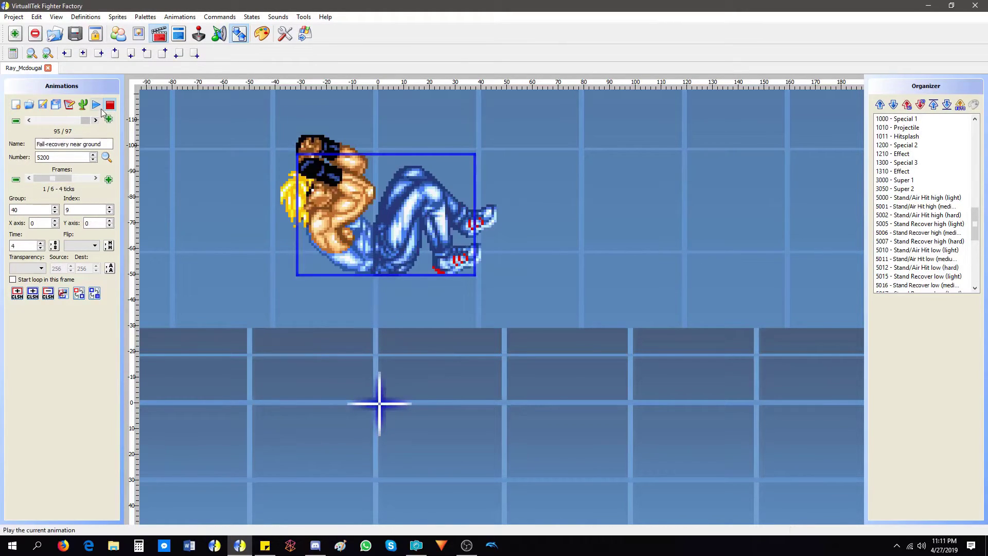
{"action": "left_click", "coordinate": [97, 105]}
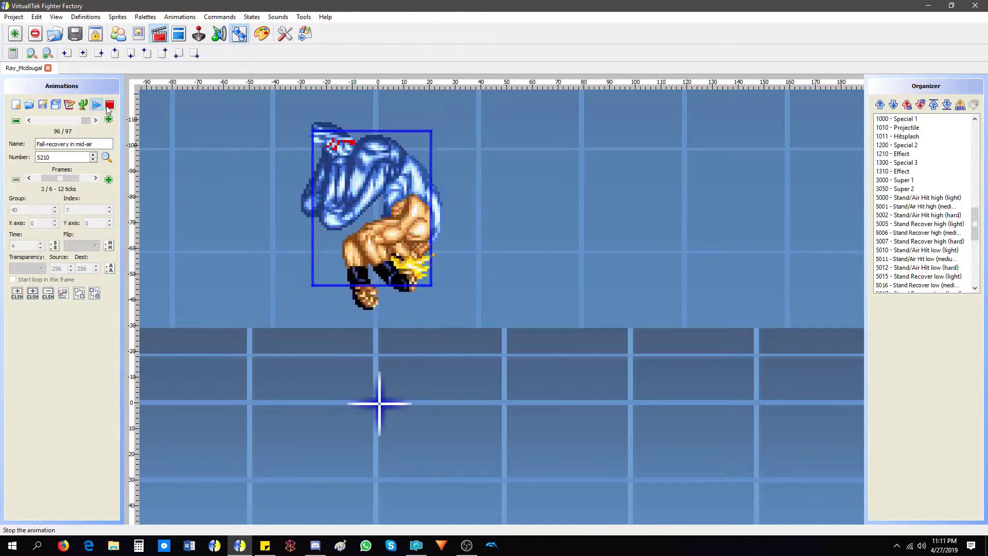
{"action": "left_click", "coordinate": [95, 120]}
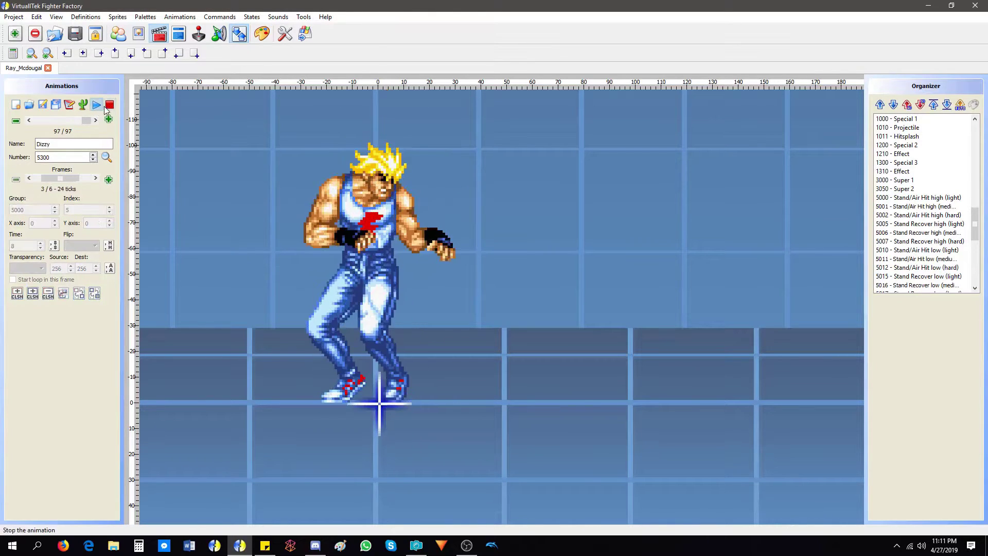
Draw a CLSN box of about 37 by 100 around Dizzy frame 2, switch it to default, and check the remaining Dizzy frames
{"action": "mouse_move", "coordinate": [63, 181]}
{"action": "left_mouse_down"}
{"action": "mouse_move", "coordinate": [80, 182]}
{"action": "mouse_move", "coordinate": [56, 179]}
{"action": "left_mouse_up"}
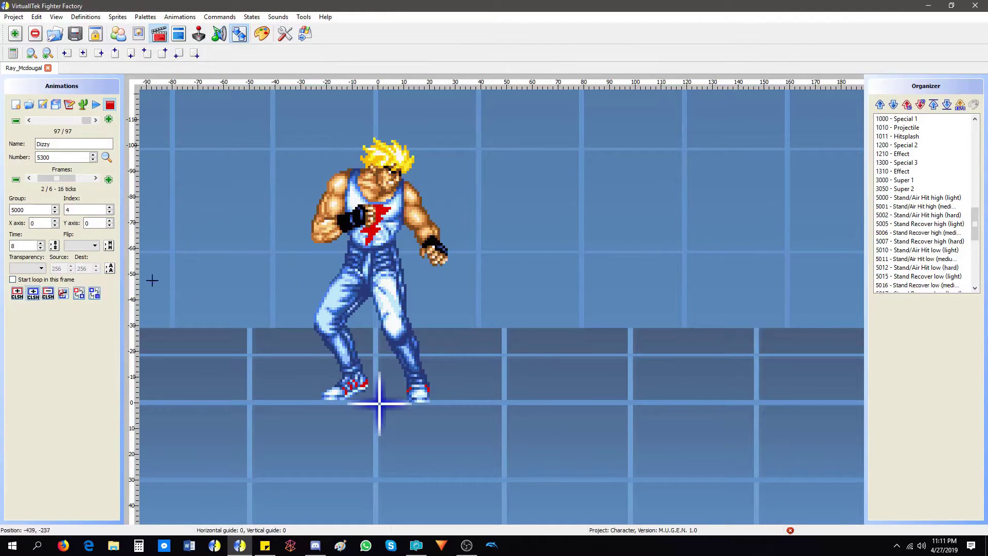
{"action": "mouse_move", "coordinate": [327, 147]}
{"action": "left_mouse_down"}
{"action": "mouse_move", "coordinate": [437, 371]}
{"action": "mouse_move", "coordinate": [423, 405]}
{"action": "left_mouse_up"}
{"action": "left_click", "coordinate": [94, 294]}
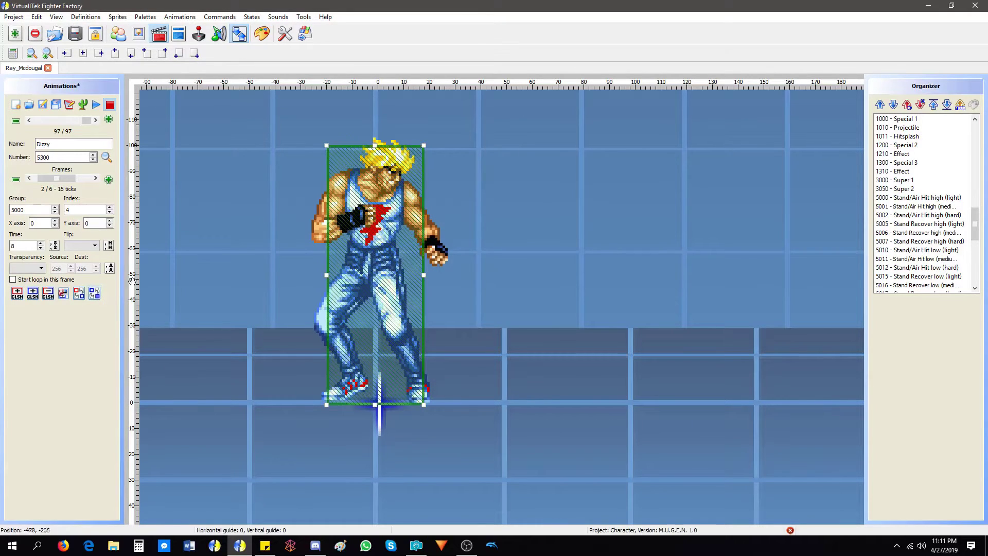
{"action": "left_click", "coordinate": [63, 180]}
{"action": "left_click", "coordinate": [50, 179]}
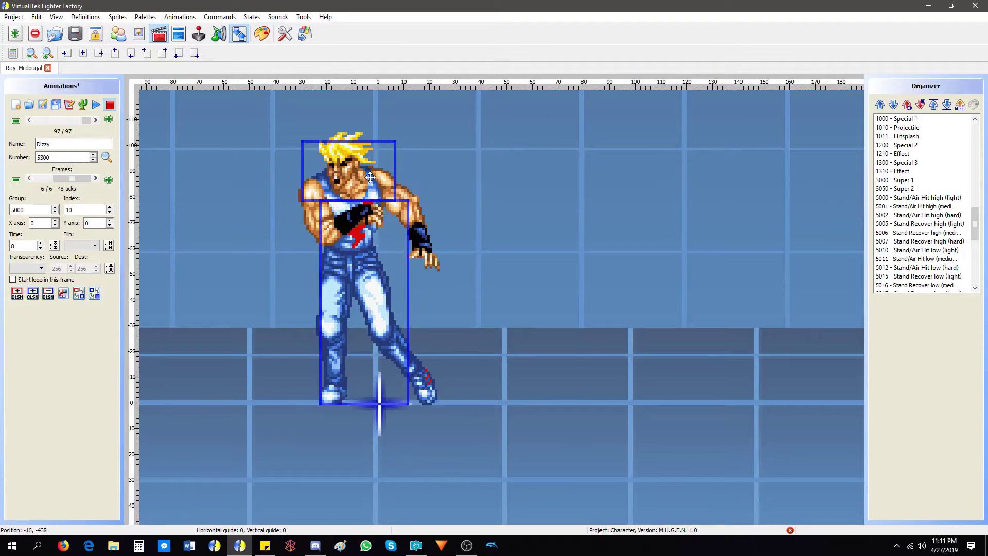
{"action": "left_click", "coordinate": [108, 105]}
Review the CLSNs of the earlier animations, going back from Dizzy to GUARDSTART (stand)
{"action": "scroll", "coordinate": [89, 123], "scroll_direction": "down", "scroll_amount": 15}
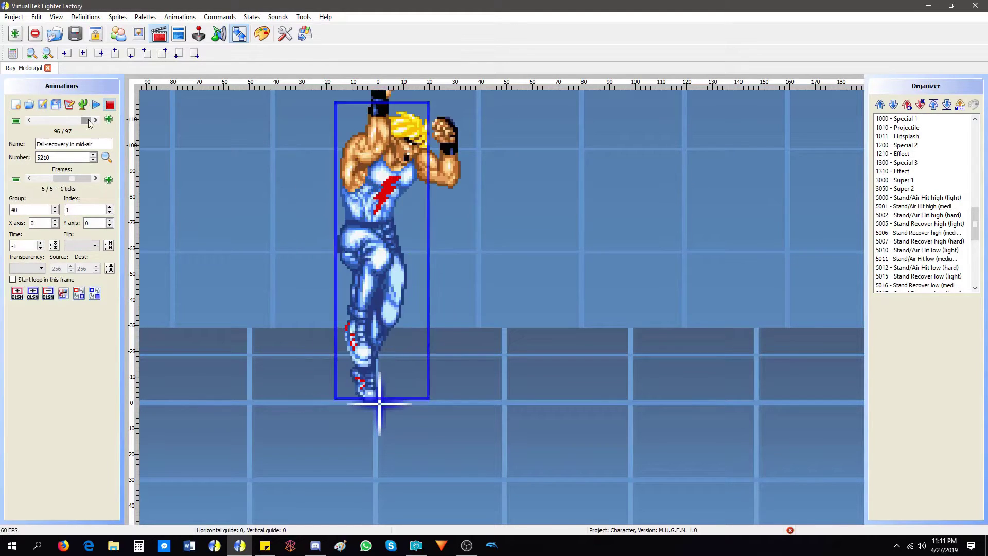
{"action": "scroll", "coordinate": [89, 124], "scroll_direction": "down", "scroll_amount": 20}
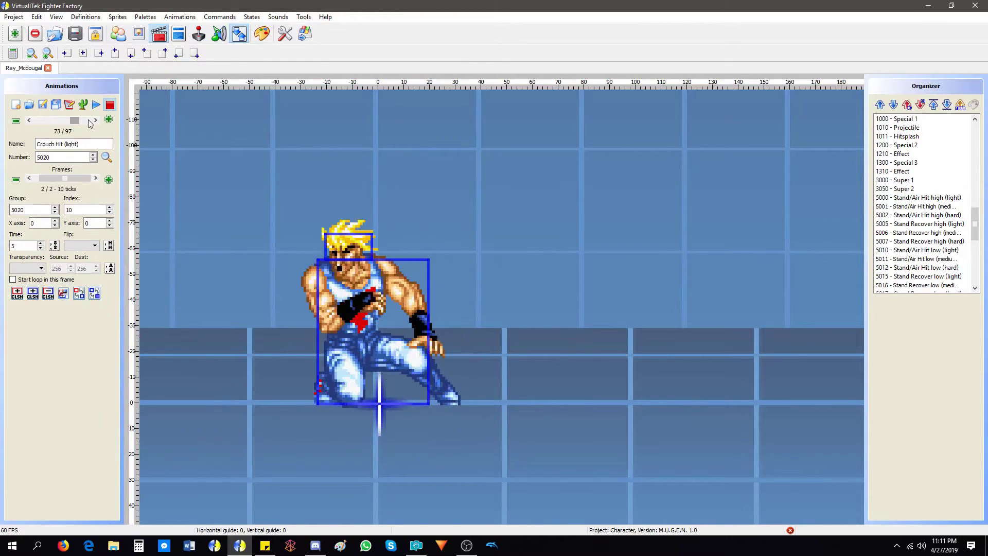
{"action": "scroll", "coordinate": [89, 124], "scroll_direction": "down", "scroll_amount": 9}
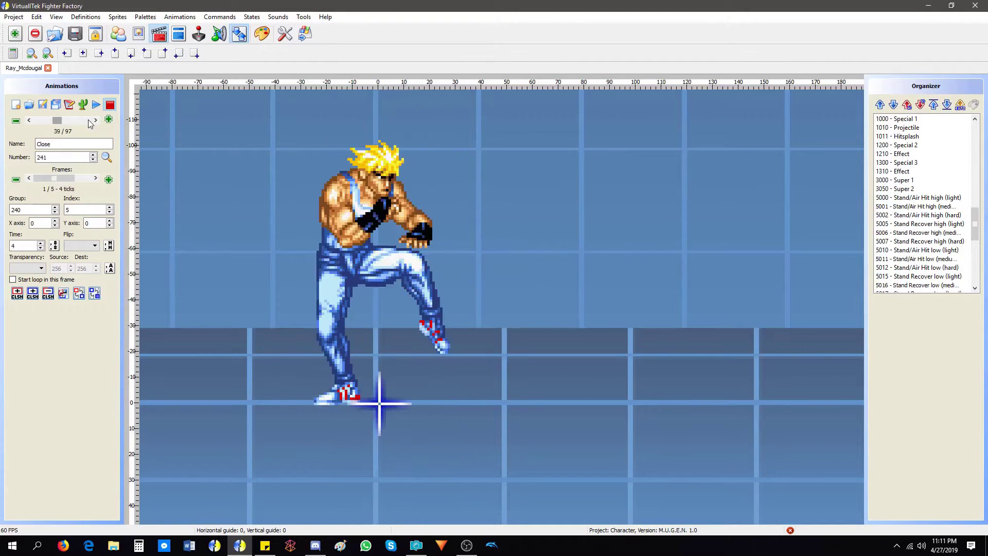
{"action": "scroll", "coordinate": [89, 124], "scroll_direction": "down", "scroll_amount": 6}
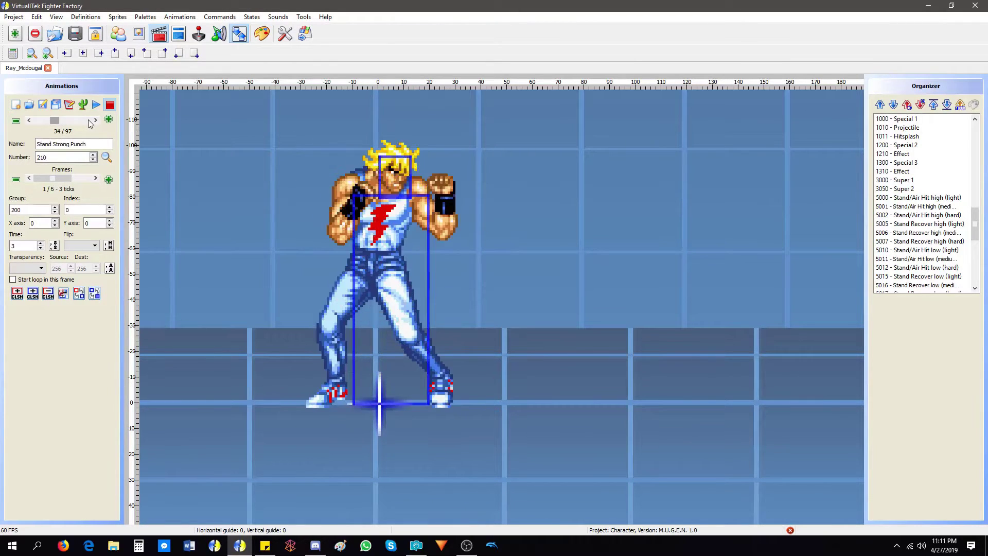
{"action": "scroll", "coordinate": [89, 124], "scroll_direction": "down", "scroll_amount": 6}
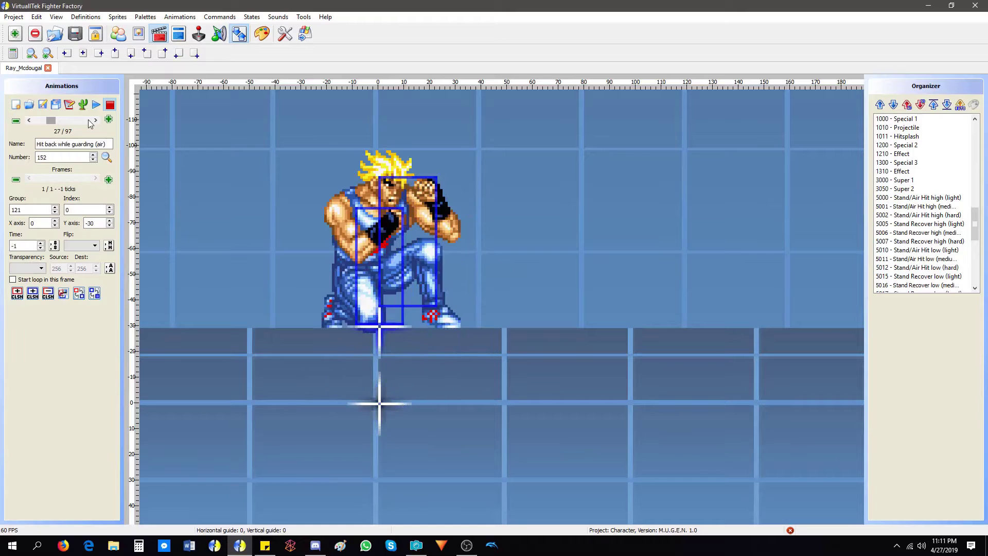
{"action": "scroll", "coordinate": [89, 124], "scroll_direction": "down", "scroll_amount": 8}
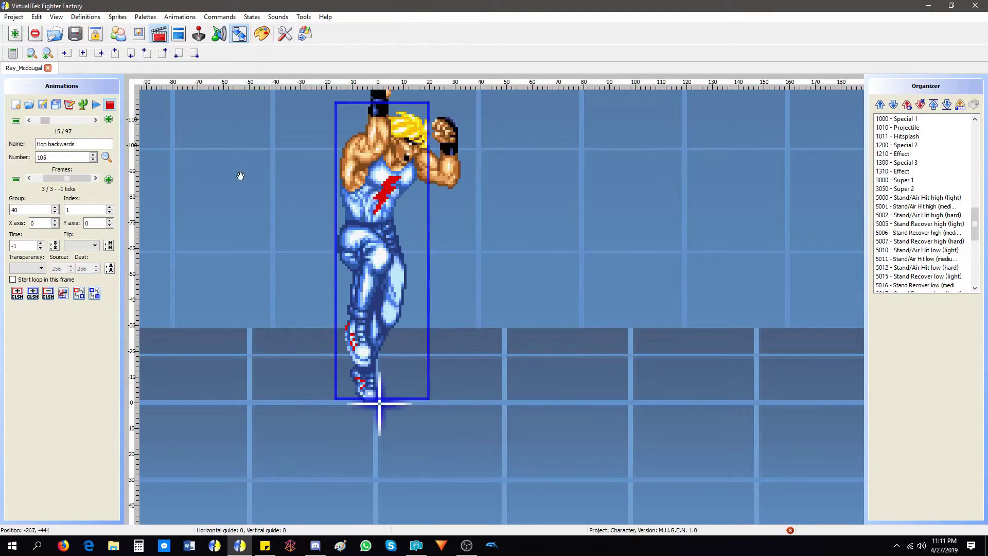
{"action": "scroll", "coordinate": [253, 216], "scroll_direction": "up", "scroll_amount": 2}
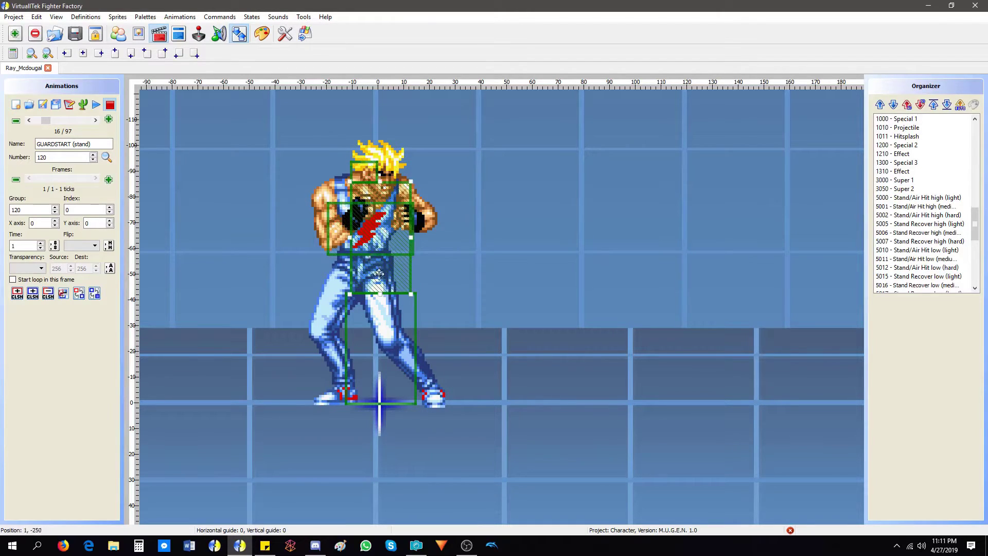
Delete the three upper default CLSN boxes of GUARDSTART (stand), keeping only the leg box
{"action": "left_click", "coordinate": [379, 293]}
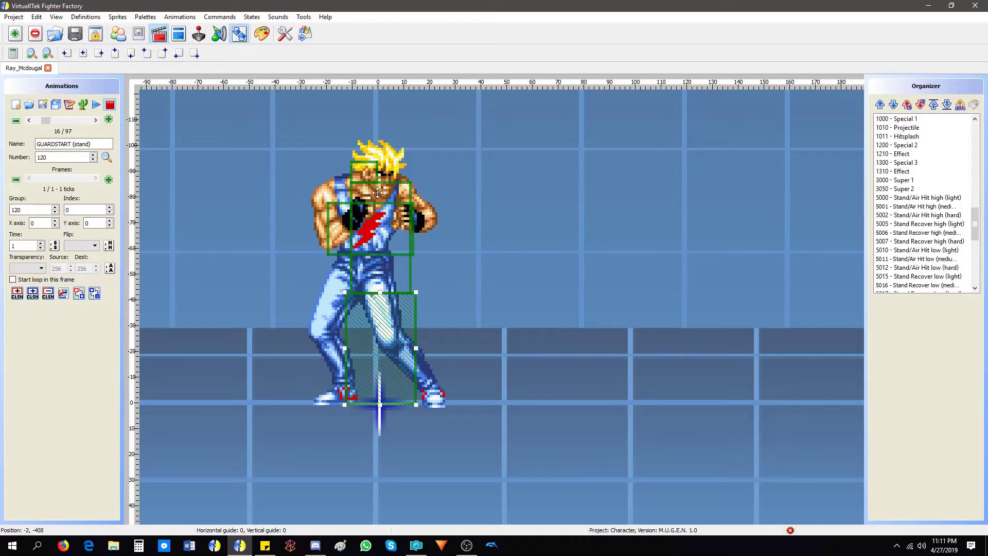
{"action": "left_click", "coordinate": [364, 175]}
{"action": "key", "text": "Delete"}
{"action": "left_click", "coordinate": [369, 190]}
{"action": "key", "text": "Delete"}
{"action": "left_click", "coordinate": [371, 216]}
{"action": "key", "text": "Delete"}
Switch the GUARDSTART (stand) leg box to non-default and enlarge it to about 40 by 98 to cover the whole body
{"action": "left_click", "coordinate": [372, 298]}
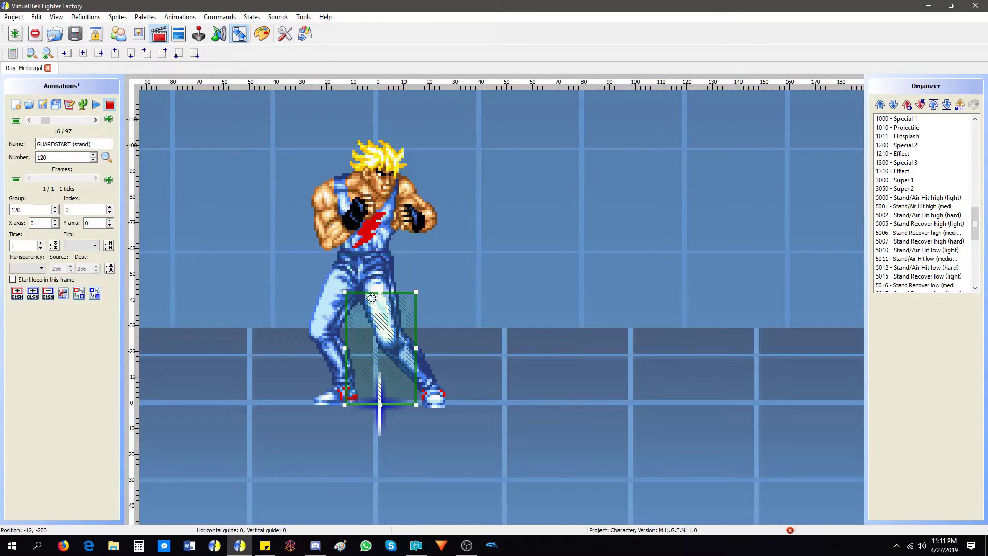
{"action": "left_click", "coordinate": [94, 293]}
{"action": "left_click", "coordinate": [357, 304]}
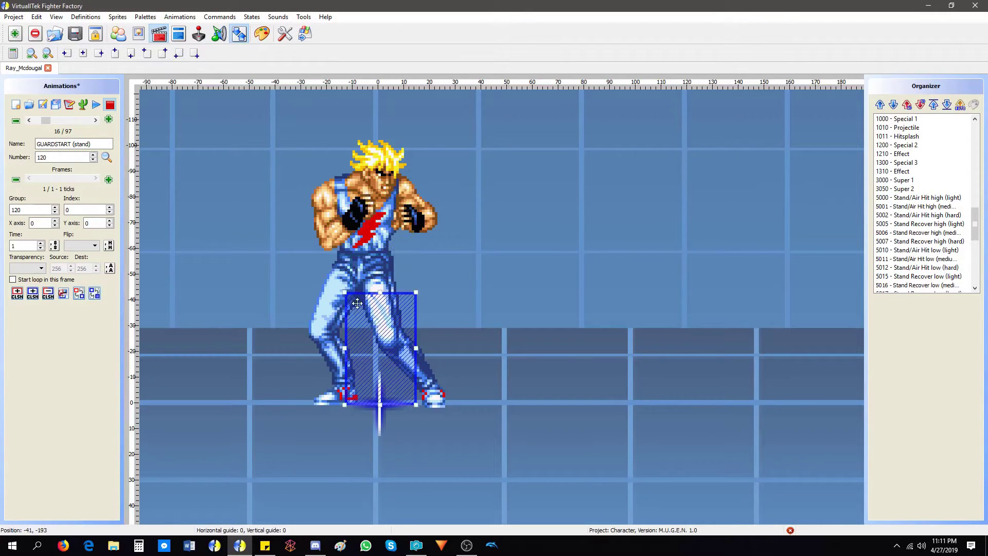
{"action": "left_click_drag", "start_coordinate": [344, 291], "coordinate": [311, 149]}
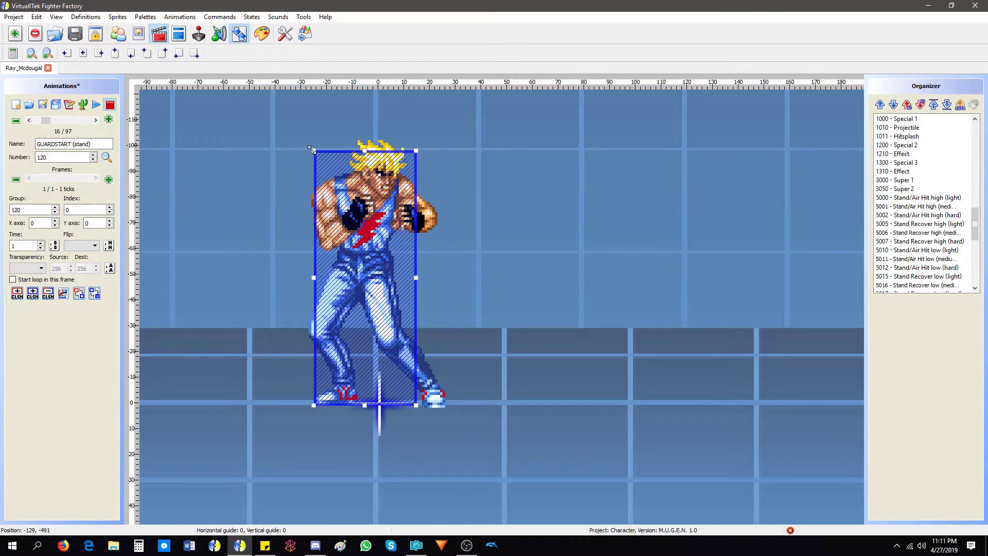
Replicate the CLSN box of GUARDSTART (stand) in all other instances of its frame
{"action": "left_click", "coordinate": [179, 17]}
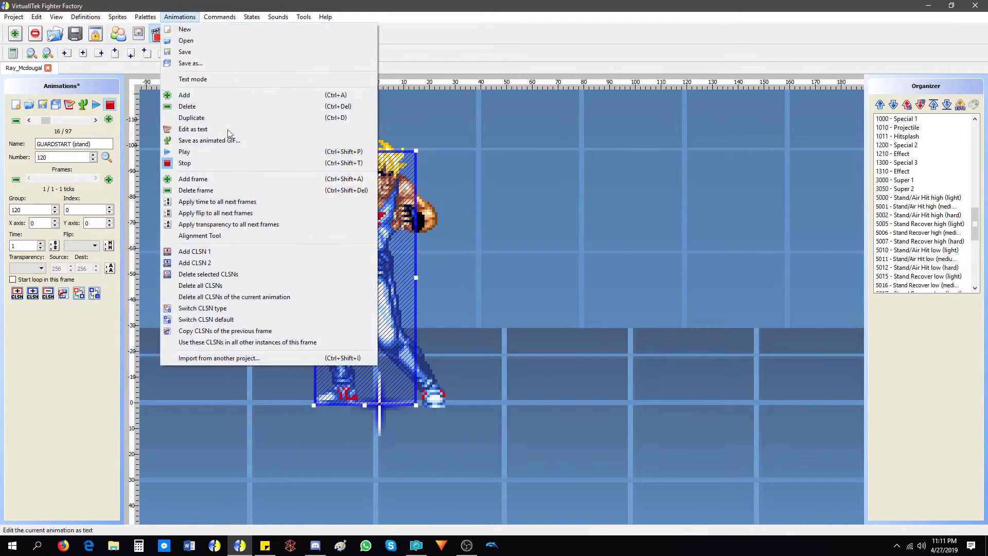
{"action": "left_click", "coordinate": [246, 343]}
{"action": "left_click", "coordinate": [556, 287]}
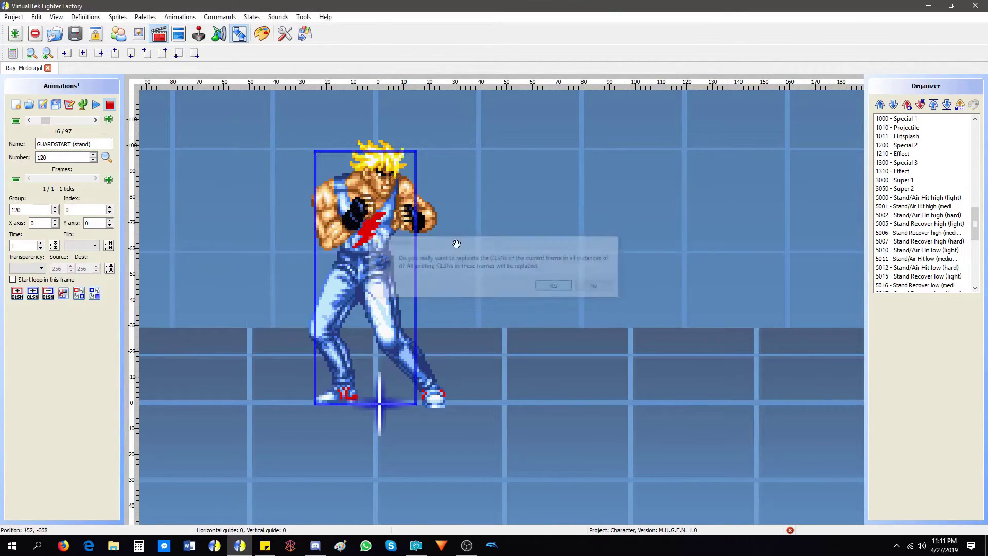
In GUARDSTART (crouch), fit the head box to the hair, enlarge the body box to about 46 by 57, and replicate these CLSNs in all instances
{"action": "left_click", "coordinate": [95, 120]}
{"action": "left_click", "coordinate": [371, 247]}
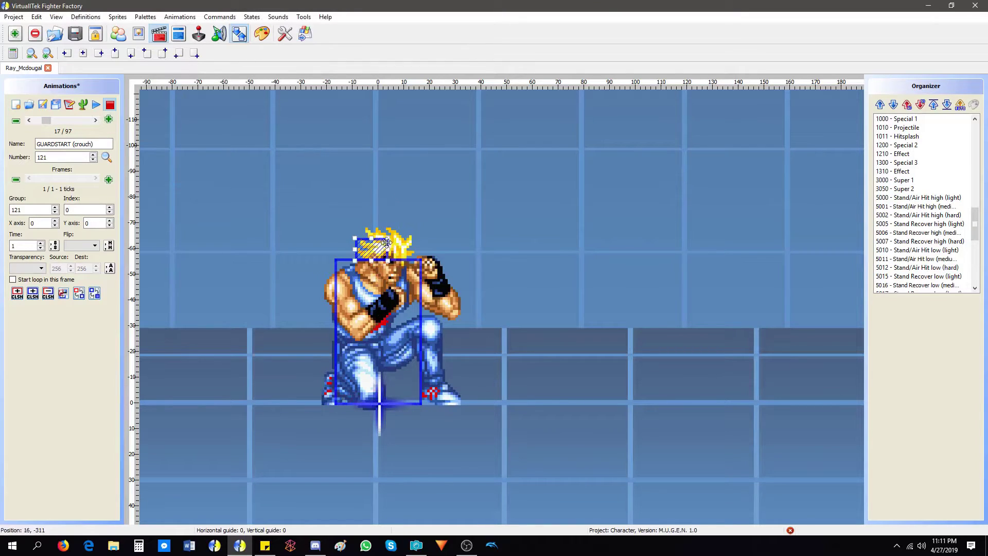
{"action": "mouse_move", "coordinate": [386, 238]}
{"action": "left_mouse_down"}
{"action": "mouse_move", "coordinate": [406, 235]}
{"action": "mouse_move", "coordinate": [398, 245]}
{"action": "left_mouse_up"}
{"action": "left_click", "coordinate": [418, 306]}
{"action": "left_click_drag", "start_coordinate": [422, 332], "coordinate": [447, 332]}
{"action": "left_click_drag", "start_coordinate": [335, 332], "coordinate": [329, 332]}
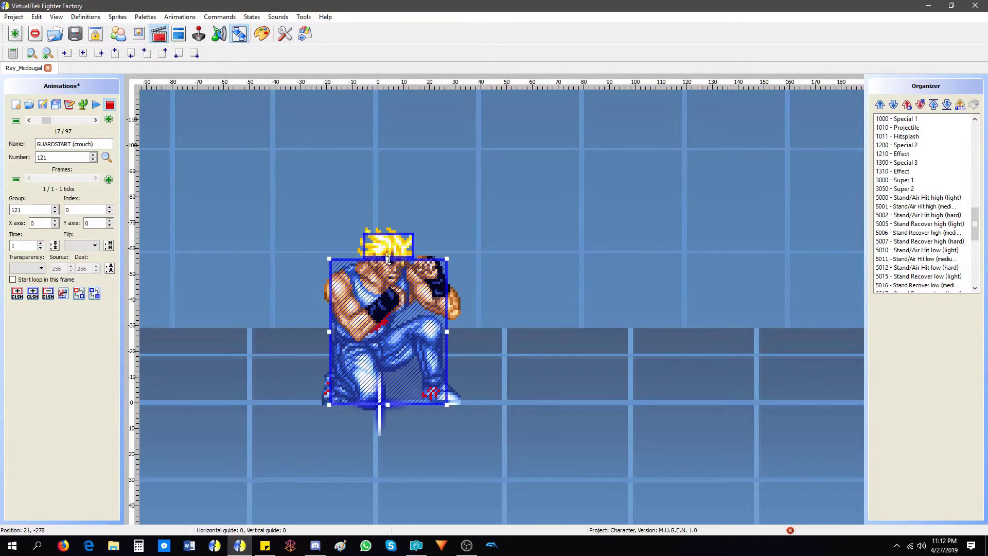
{"action": "left_click_drag", "start_coordinate": [389, 259], "coordinate": [390, 256]}
{"action": "left_click", "coordinate": [180, 17]}
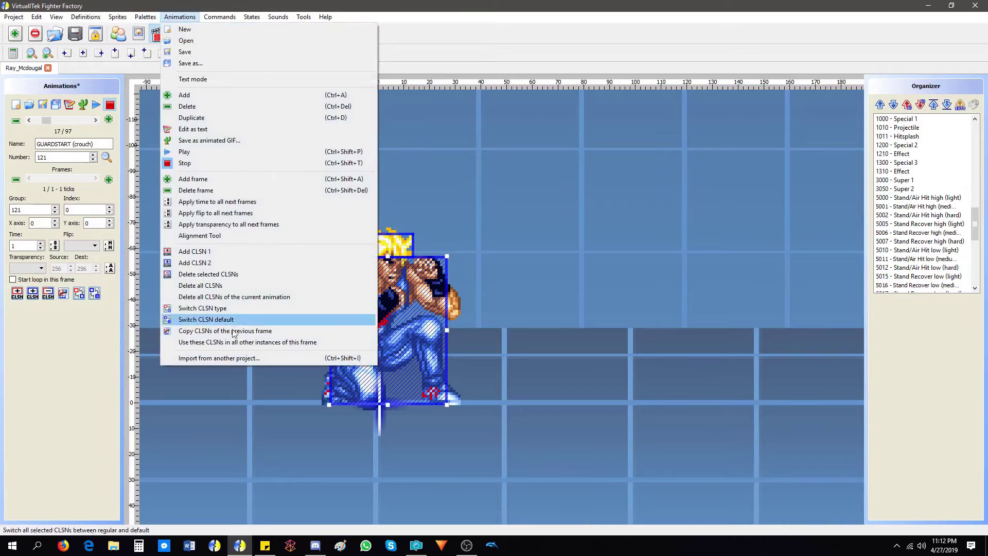
{"action": "left_click", "coordinate": [231, 341]}
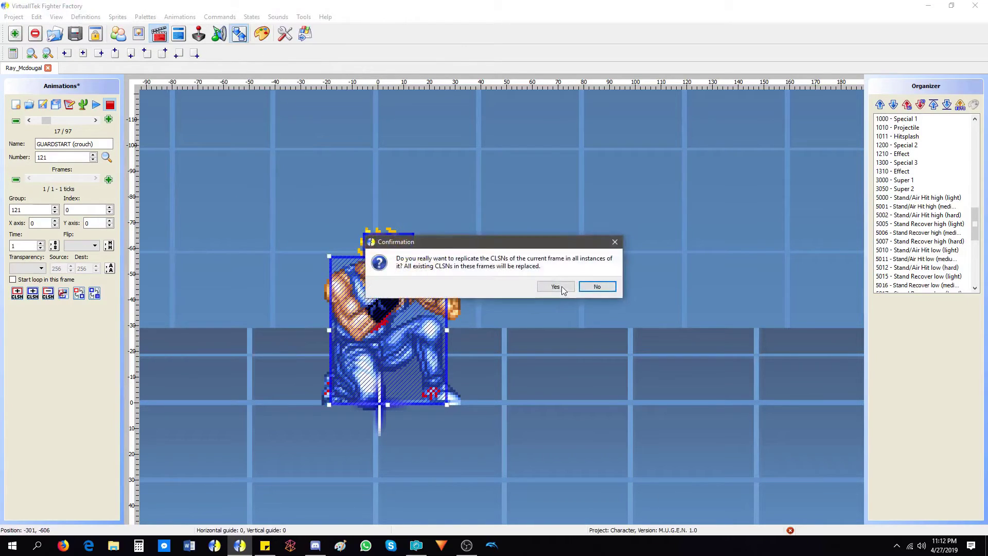
Replicate the CLSN box of GUARD (stand) in all other instances of its frame
{"action": "left_click", "coordinate": [96, 120]}
{"action": "left_click", "coordinate": [95, 120]}
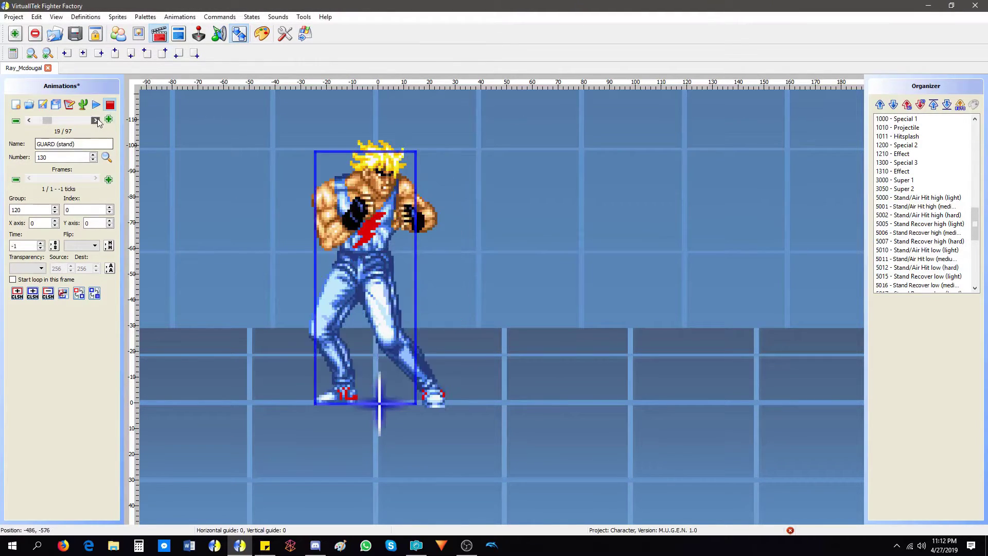
{"action": "left_click", "coordinate": [397, 228]}
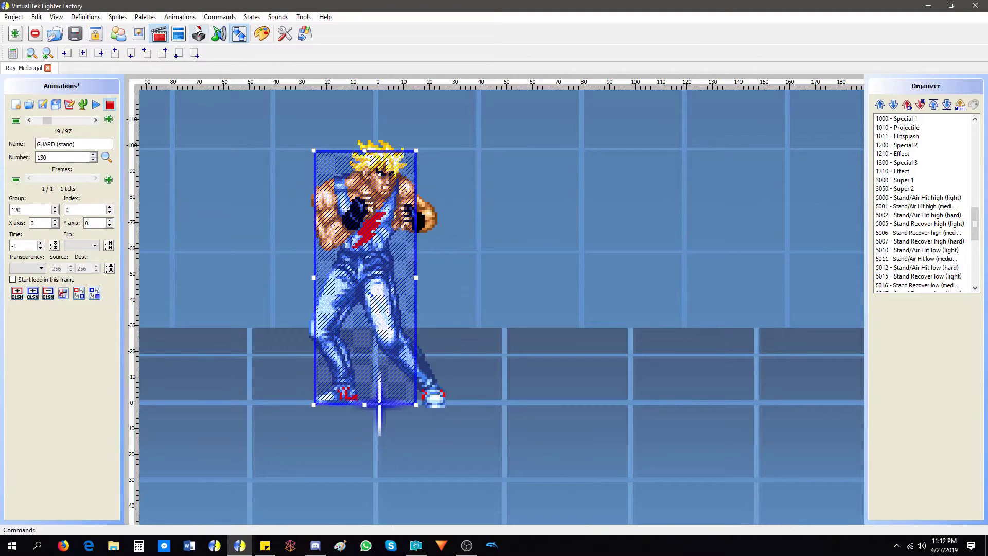
{"action": "left_click", "coordinate": [179, 16]}
{"action": "left_click", "coordinate": [360, 338]}
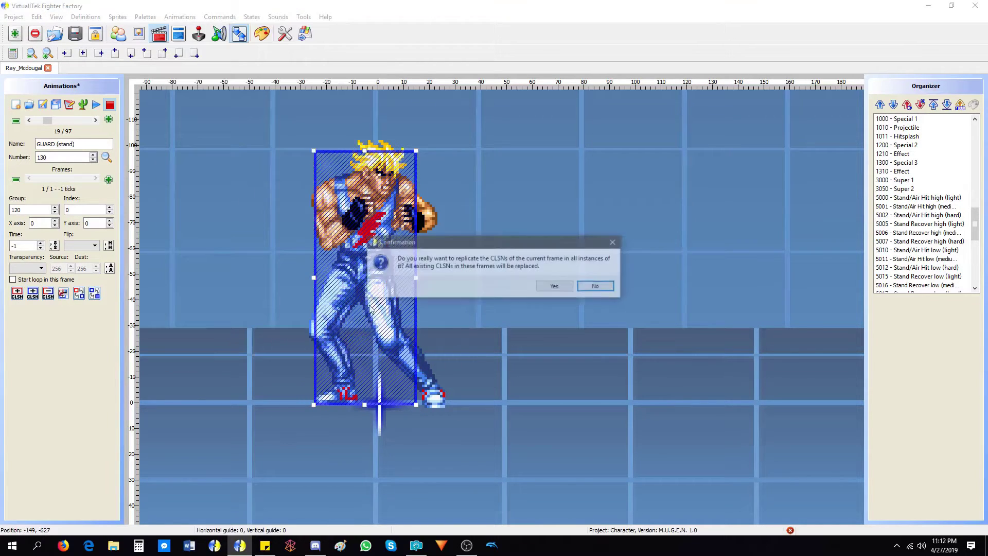
{"action": "left_click", "coordinate": [554, 286]}
Delete the three upper default CLSN boxes of Hit back while guarding (stand), keeping only the leg box
{"action": "left_click", "coordinate": [96, 121]}
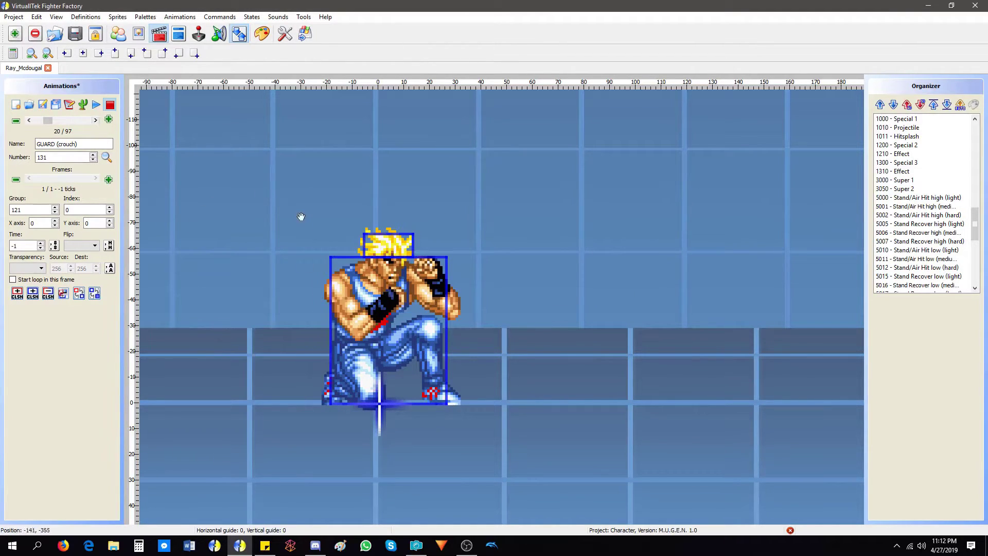
{"action": "left_click", "coordinate": [96, 121]}
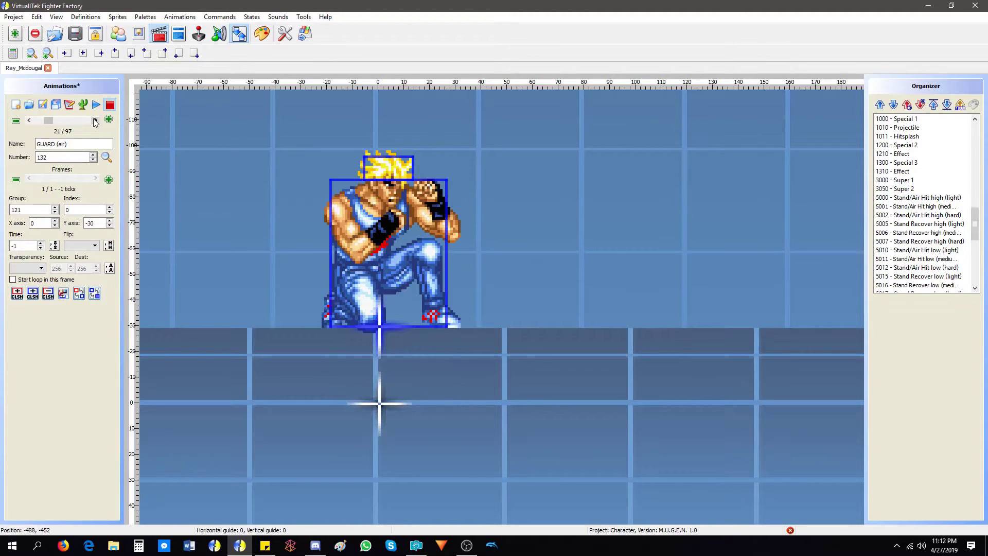
{"action": "left_click", "coordinate": [96, 120]}
{"action": "left_click", "coordinate": [95, 120]}
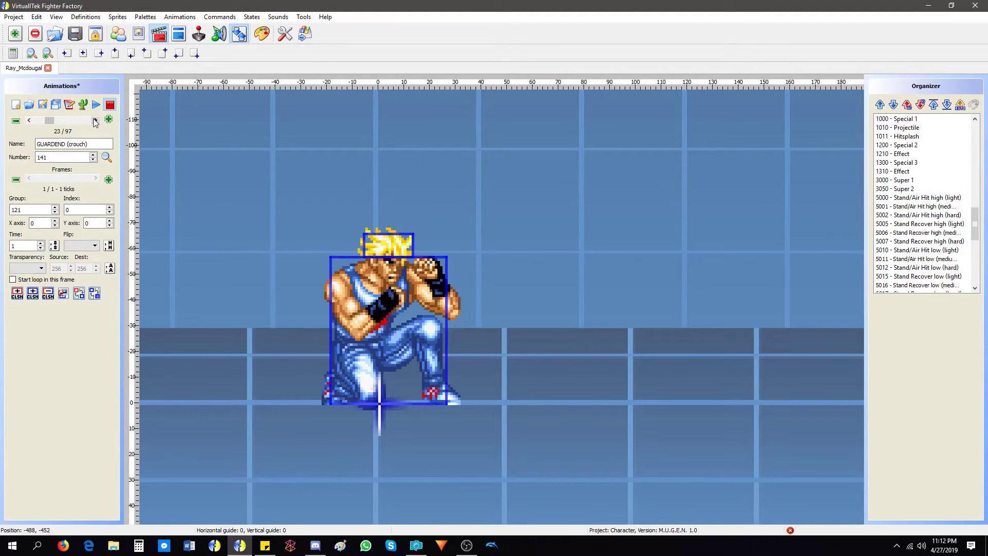
{"action": "left_click", "coordinate": [95, 121]}
{"action": "left_click", "coordinate": [96, 120]}
{"action": "left_click", "coordinate": [381, 243]}
{"action": "key", "text": "Delete"}
{"action": "left_click", "coordinate": [395, 196]}
{"action": "key", "text": "Delete"}
{"action": "left_click", "coordinate": [366, 174]}
{"action": "key", "text": "Delete"}
Switch the Hit back while guarding (stand) leg box to non-default and enlarge it to about 41 by 100 around the body
{"action": "left_click", "coordinate": [366, 314]}
{"action": "left_click", "coordinate": [95, 297]}
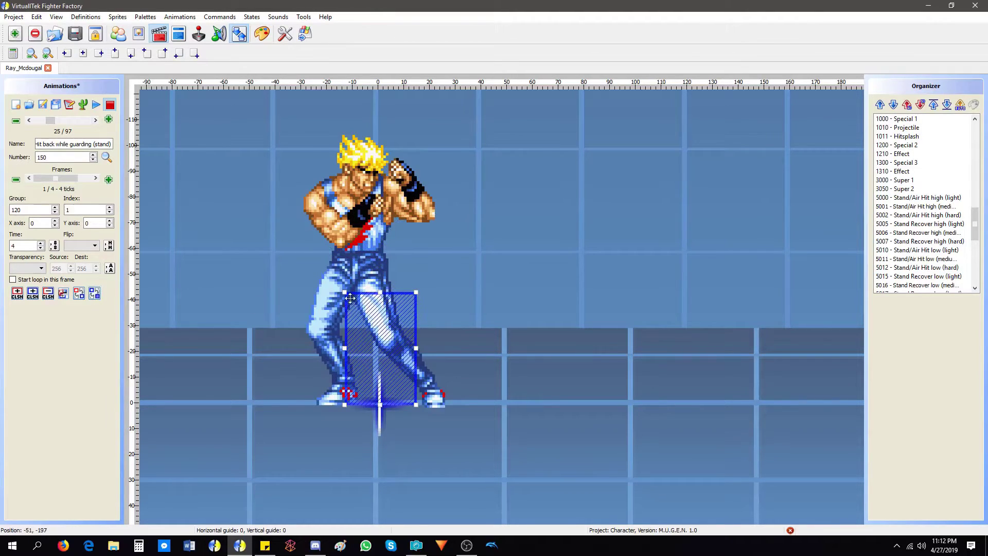
{"action": "left_click_drag", "start_coordinate": [345, 292], "coordinate": [308, 144]}
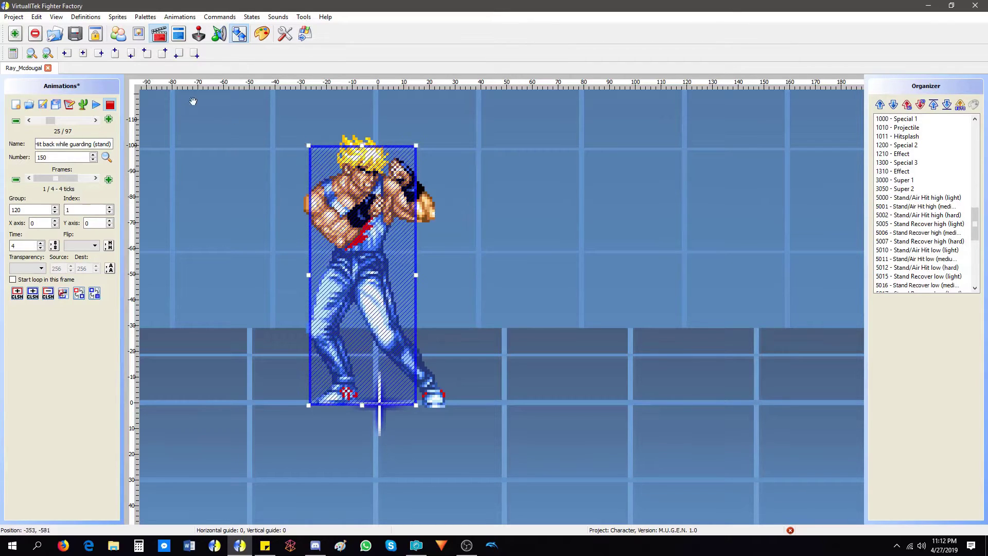
Check the frames of Hit back while guarding (stand) and set the first frame's time to -1
{"action": "left_click", "coordinate": [61, 180]}
{"action": "key", "text": "Right"}
{"action": "key", "text": "Right"}
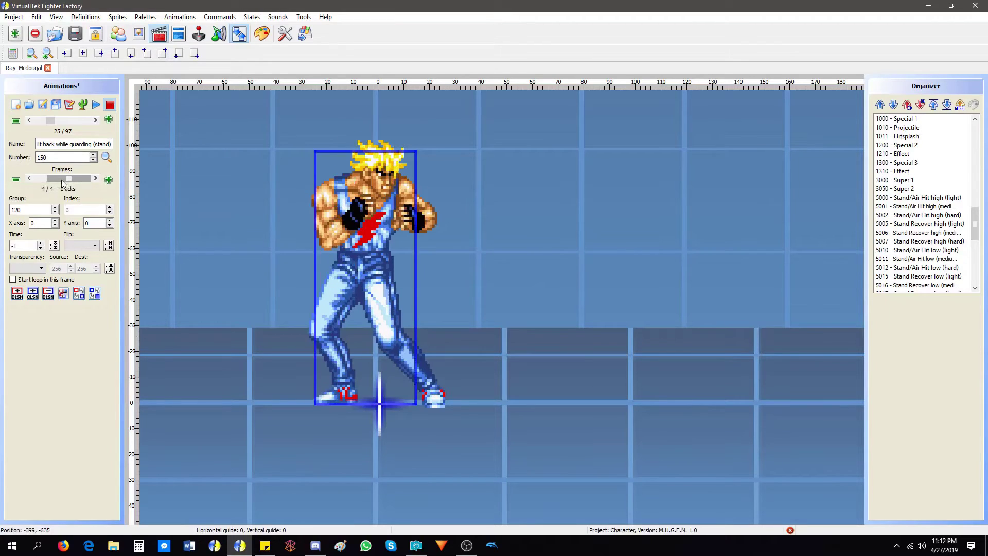
{"action": "key", "text": "Left"}
{"action": "key", "text": "Left"}
{"action": "key", "text": "Left"}
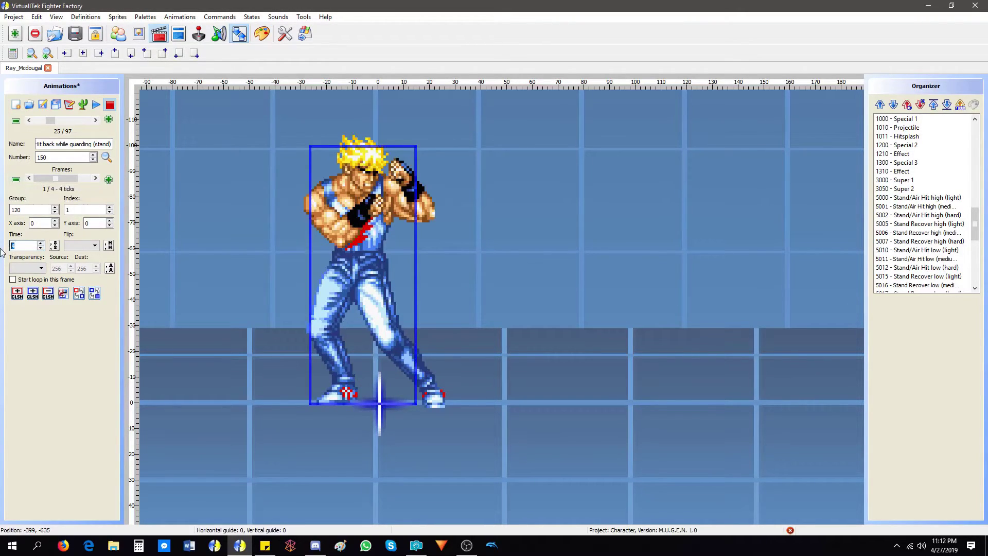
{"action": "type", "text": "-1"}
Delete the last three frames of Hit back while guarding (stand), keeping only the first one
{"action": "left_click", "coordinate": [78, 178]}
{"action": "left_click", "coordinate": [78, 178]}
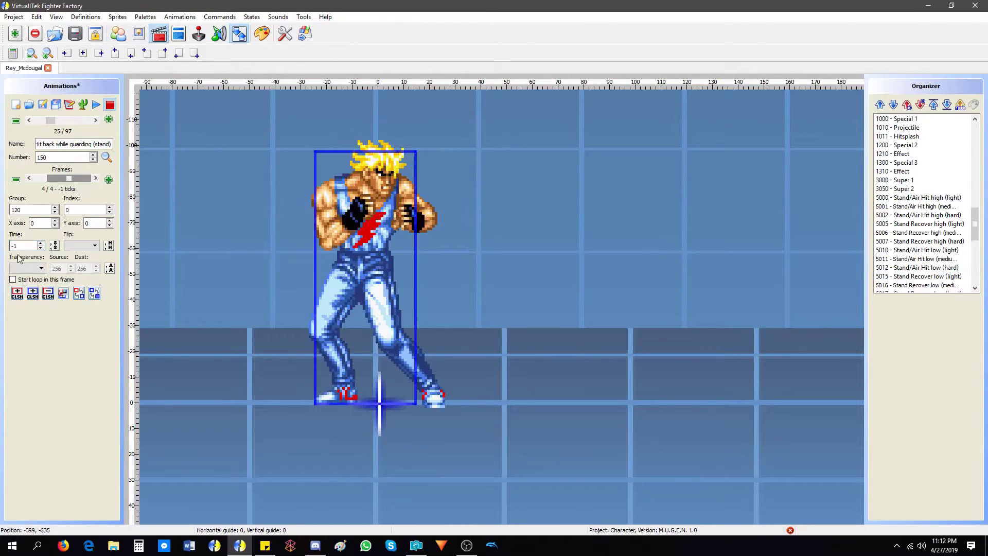
{"action": "left_click_drag", "start_coordinate": [60, 180], "coordinate": [51, 180]}
{"action": "left_click", "coordinate": [16, 179]}
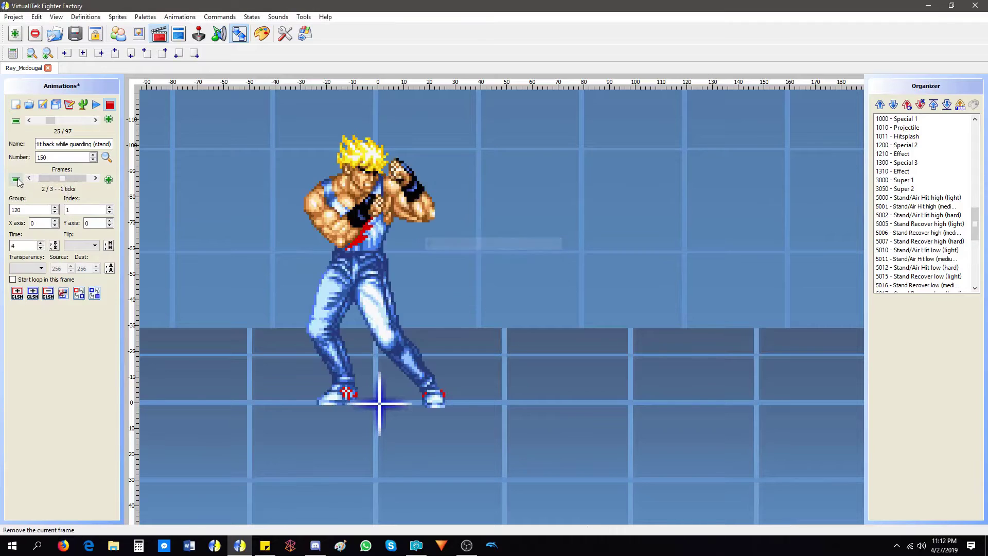
{"action": "left_click", "coordinate": [16, 180]}
{"action": "left_click", "coordinate": [17, 180]}
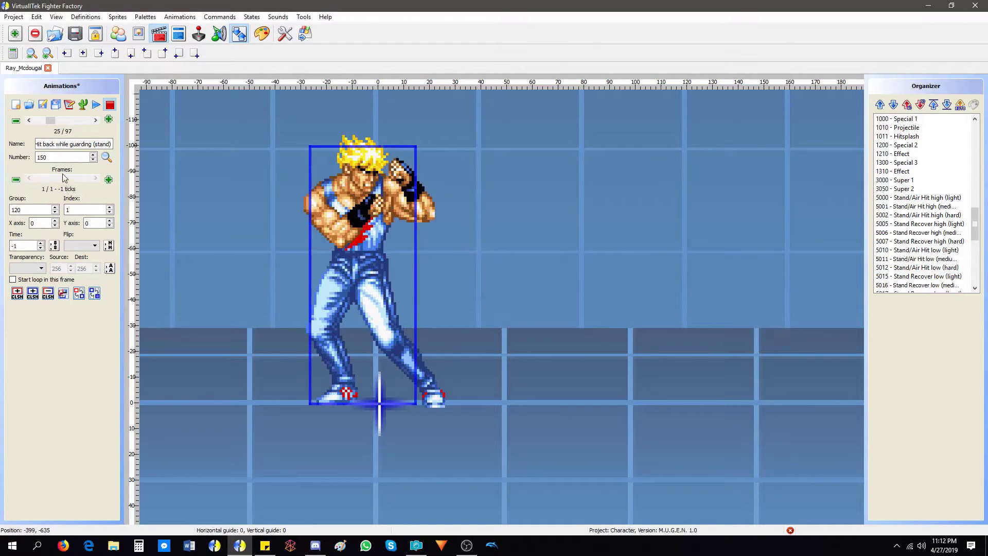
Replicate the CLSN box of Hit back while guarding (stand) in all other instances of its frame
{"action": "left_click", "coordinate": [179, 17]}
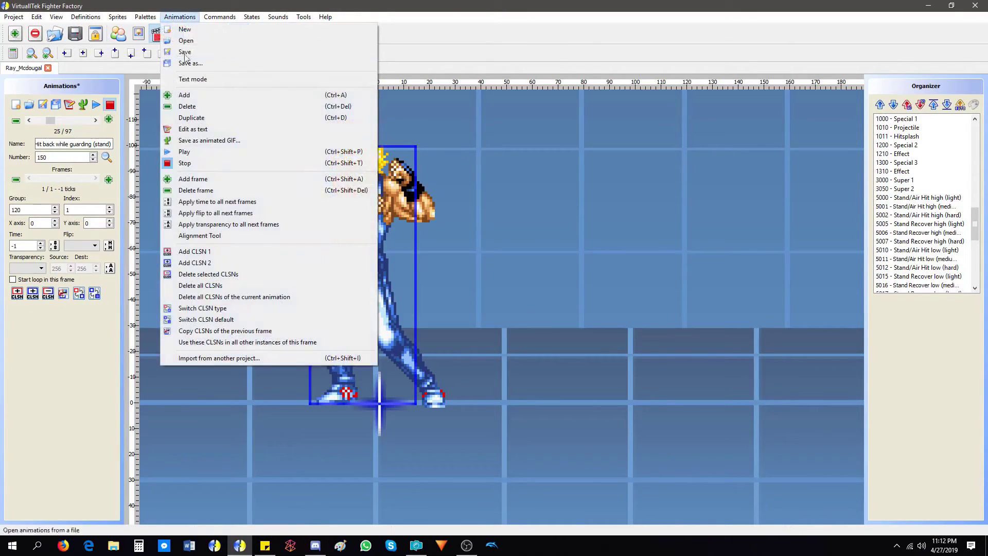
{"action": "left_click", "coordinate": [231, 342]}
{"action": "left_click", "coordinate": [556, 287]}
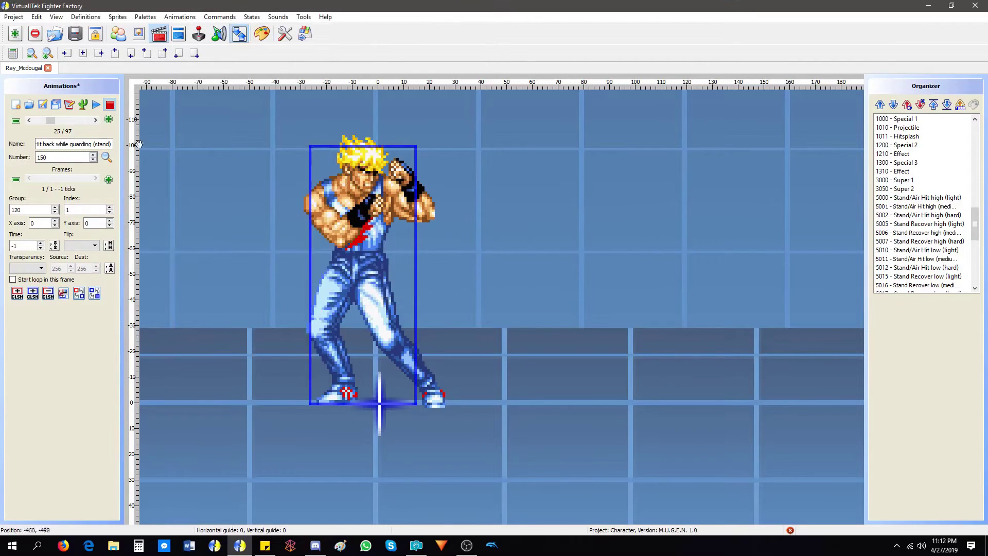
Set the sprite index to 1 in Hit back while guarding (air) and Hit back while guarding (crouch), and save the animations
{"action": "left_click", "coordinate": [95, 120]}
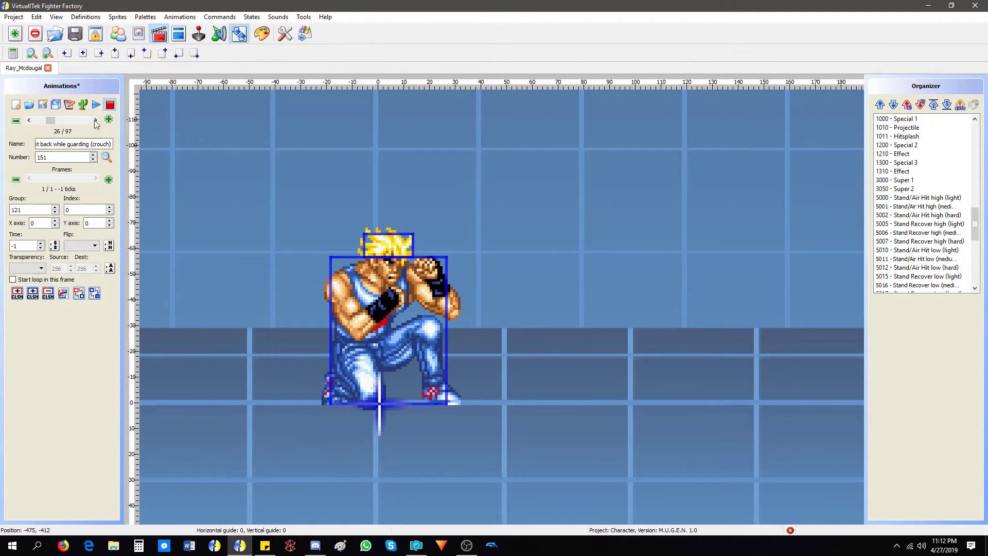
{"action": "left_click", "coordinate": [95, 121]}
{"action": "left_click", "coordinate": [110, 207]}
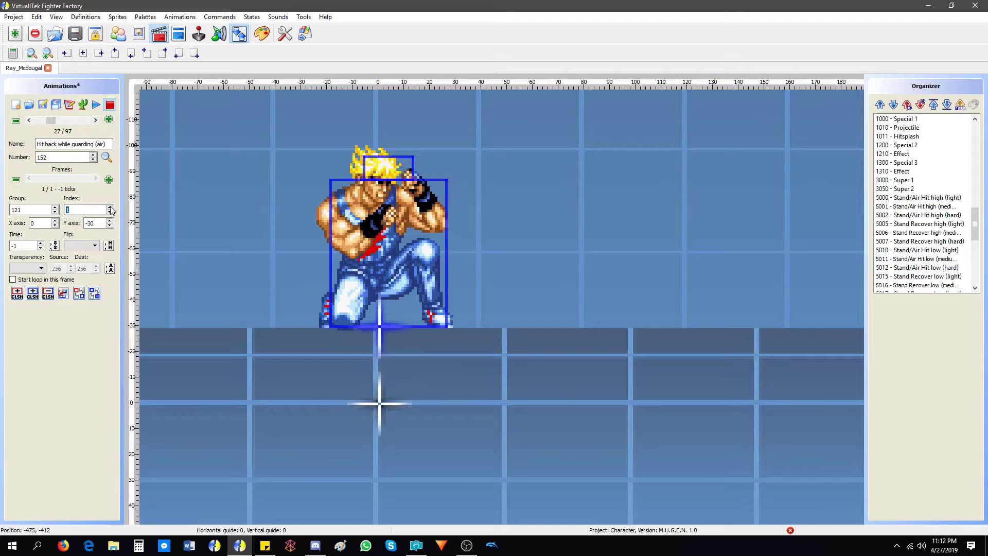
{"action": "left_click", "coordinate": [109, 212]}
{"action": "left_click", "coordinate": [109, 207]}
{"action": "left_click", "coordinate": [111, 207]}
{"action": "left_click", "coordinate": [111, 213]}
{"action": "left_click", "coordinate": [30, 120]}
{"action": "left_click", "coordinate": [110, 207]}
{"action": "key", "text": "ctrl+s"}
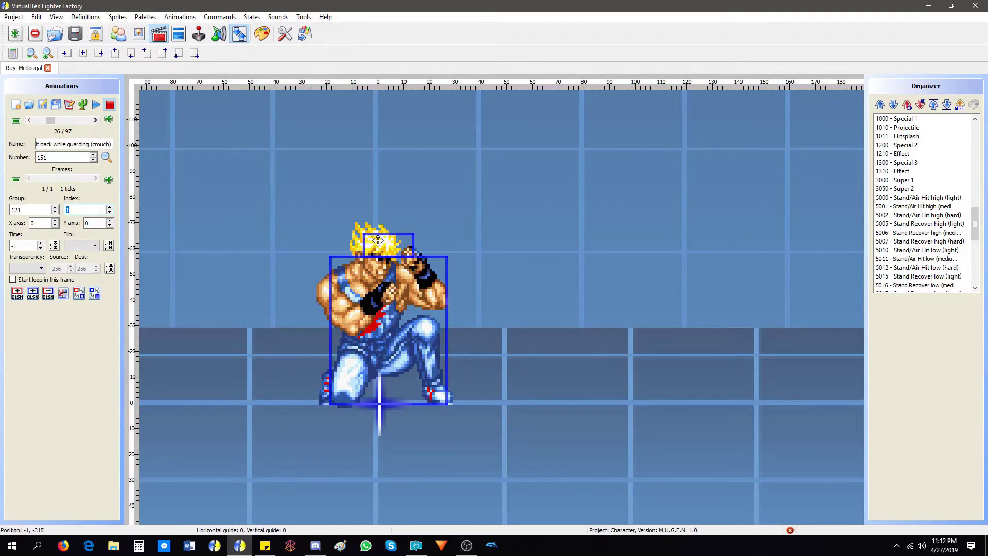
Shift the head CLSN box of Hit back while guarding (crouch) backward over the hair and save the animations
{"action": "left_click_drag", "start_coordinate": [378, 241], "coordinate": [367, 240]}
{"action": "left_click", "coordinate": [95, 121]}
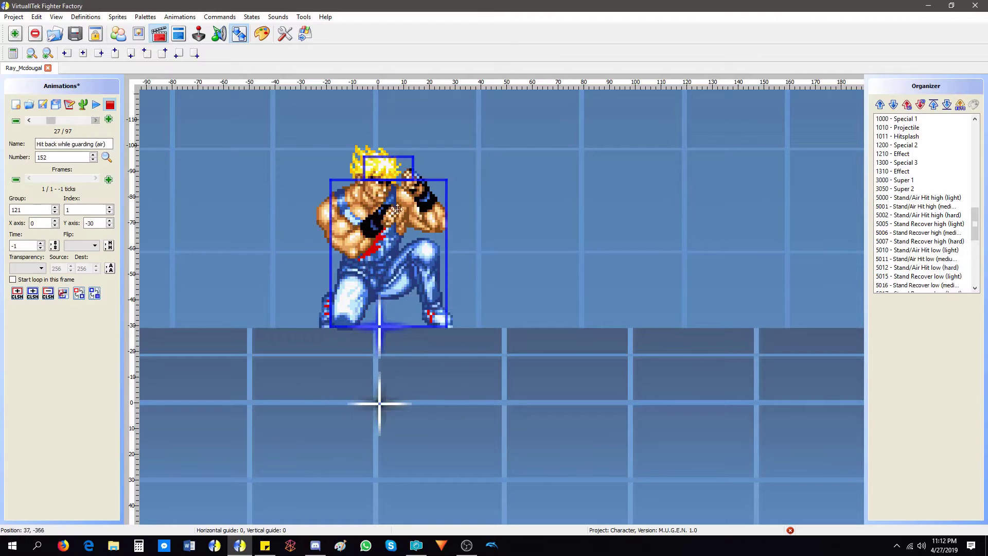
{"action": "left_click", "coordinate": [42, 104]}
Draw a default CLSN box of about 45 by 92 around the first frame of Lose and check it on frame 2
{"action": "left_click", "coordinate": [95, 121]}
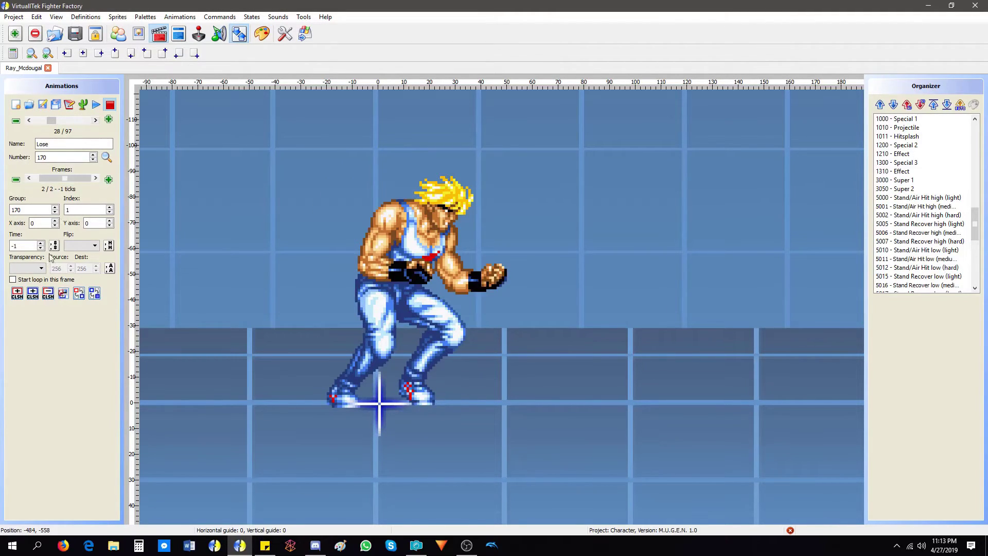
{"action": "left_click", "coordinate": [46, 178]}
{"action": "left_click_drag", "start_coordinate": [346, 165], "coordinate": [462, 401]}
{"action": "left_click", "coordinate": [443, 367]}
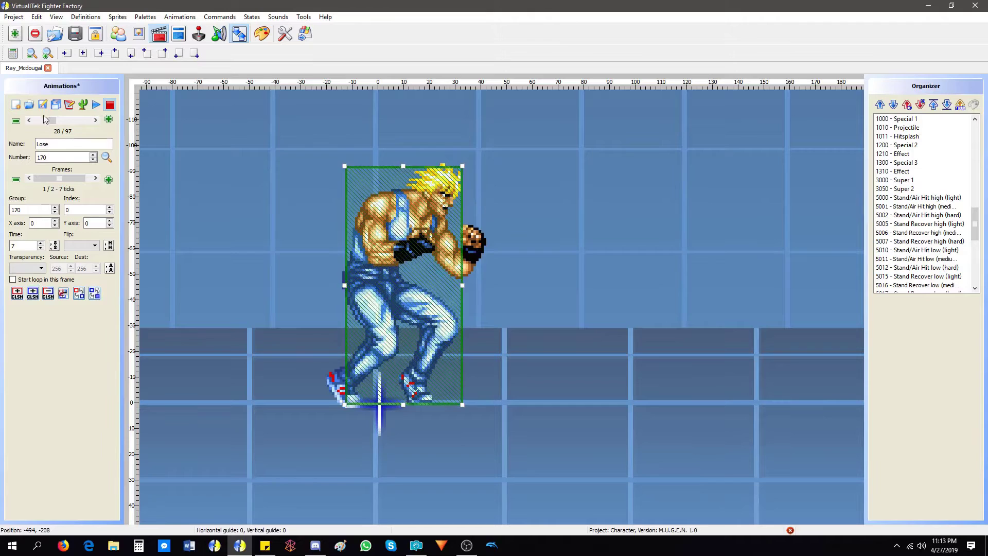
{"action": "left_click", "coordinate": [74, 178]}
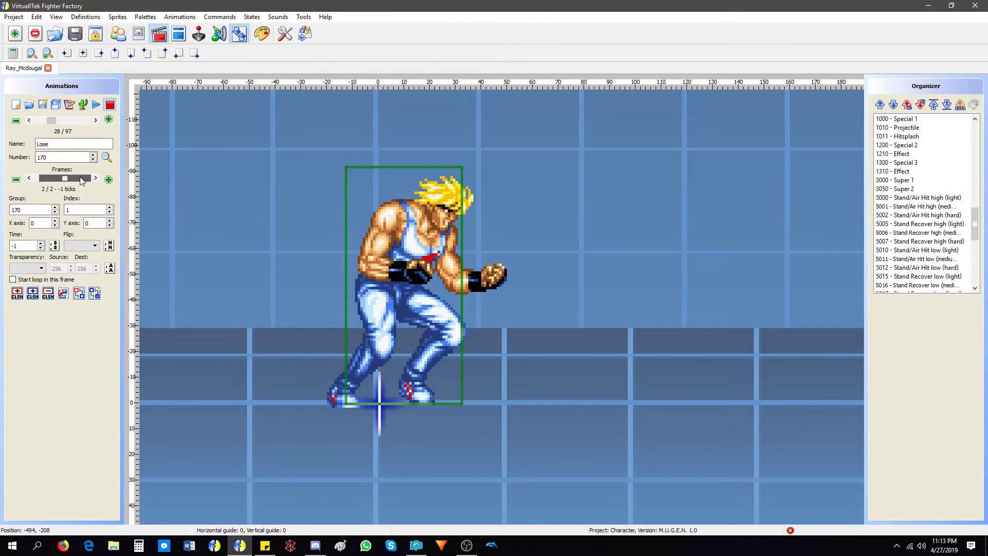
Draw a default CLSN box of about 44 by 91 around the first frame of Win and play the animation to check it
{"action": "left_click", "coordinate": [95, 121]}
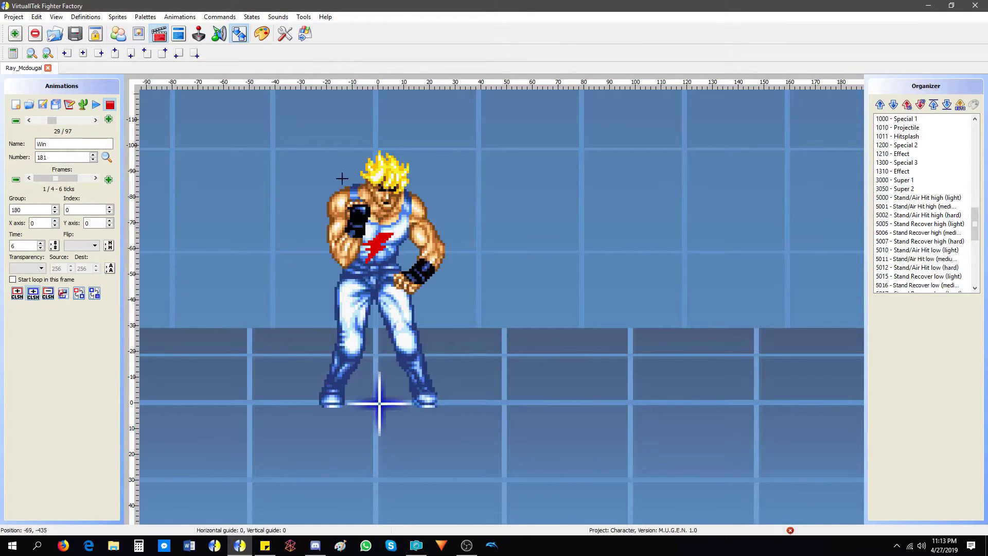
{"action": "left_click_drag", "start_coordinate": [323, 171], "coordinate": [435, 405]}
{"action": "left_click", "coordinate": [403, 354]}
{"action": "left_click", "coordinate": [95, 293]}
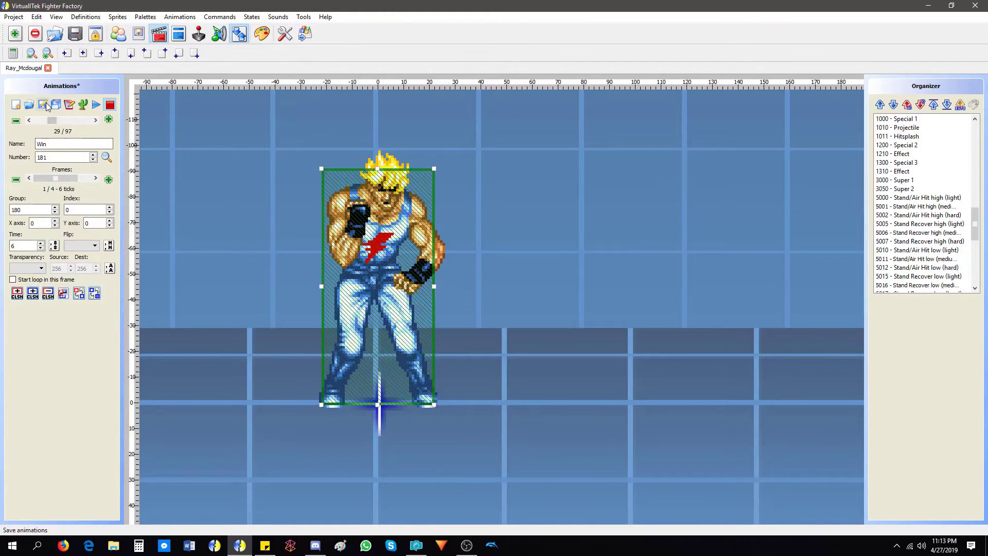
{"action": "left_click", "coordinate": [95, 105]}
{"action": "left_click", "coordinate": [109, 105]}
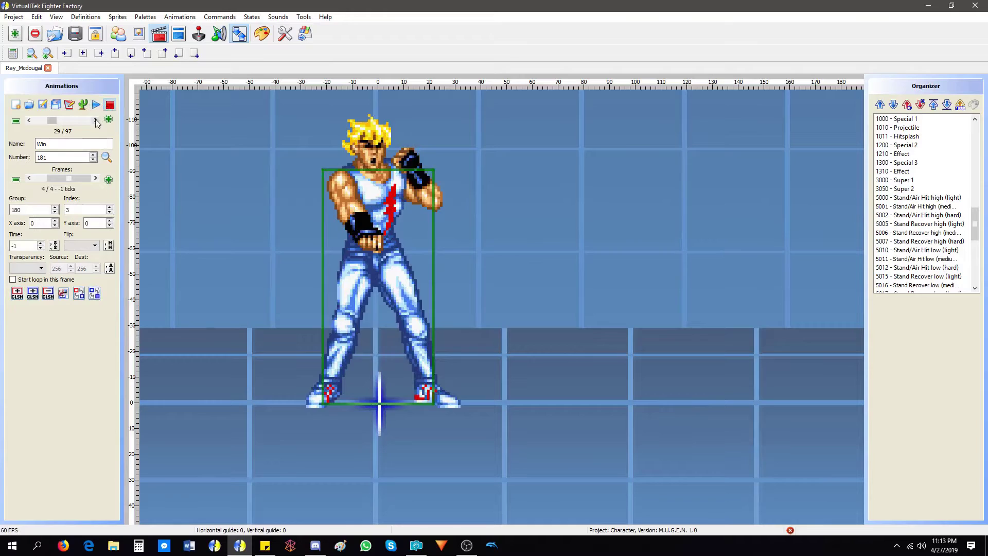
Draw a default CLSN box of about 45 by 90 around the first frame of INTRO and play the animation to check it
{"action": "left_click", "coordinate": [95, 120]}
{"action": "left_click", "coordinate": [63, 178]}
{"action": "mouse_move", "coordinate": [64, 179]}
{"action": "left_mouse_down"}
{"action": "mouse_move", "coordinate": [75, 179]}
{"action": "mouse_move", "coordinate": [54, 179]}
{"action": "left_mouse_up"}
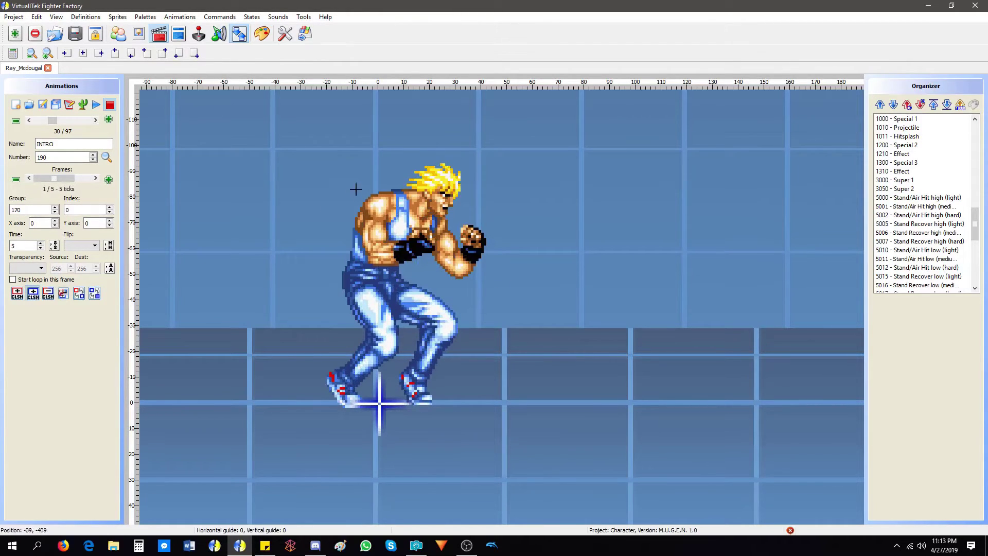
{"action": "left_click_drag", "start_coordinate": [375, 212], "coordinate": [463, 405]}
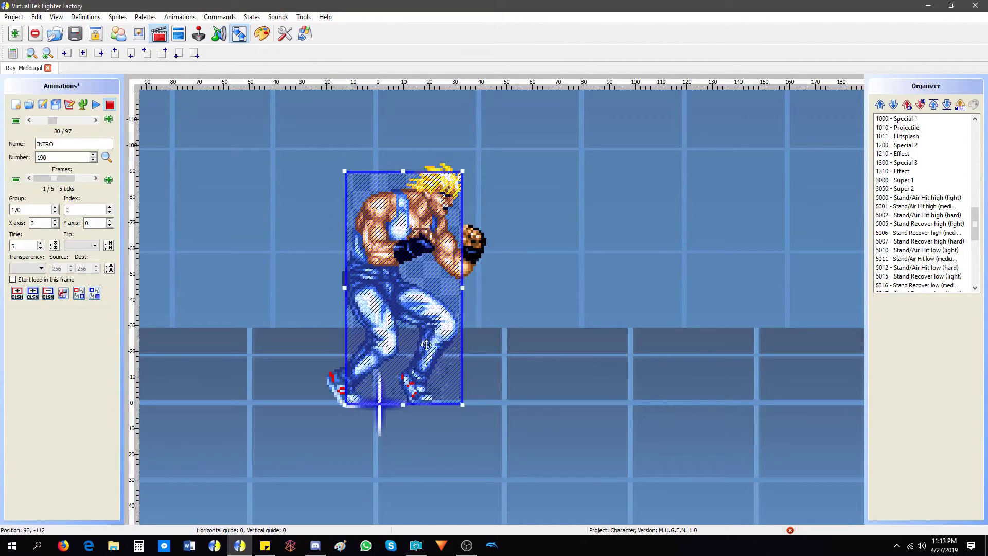
{"action": "left_click", "coordinate": [94, 293]}
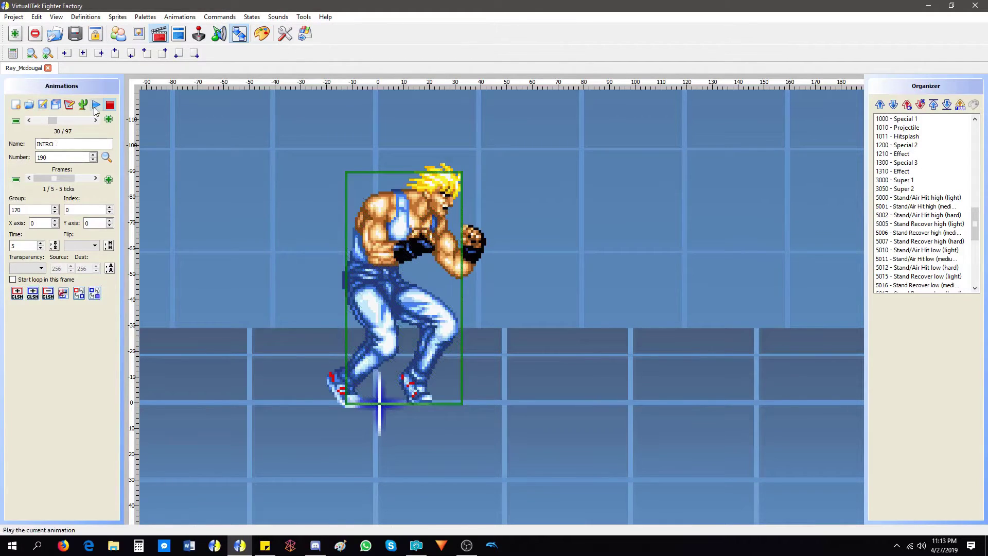
{"action": "left_click", "coordinate": [97, 105]}
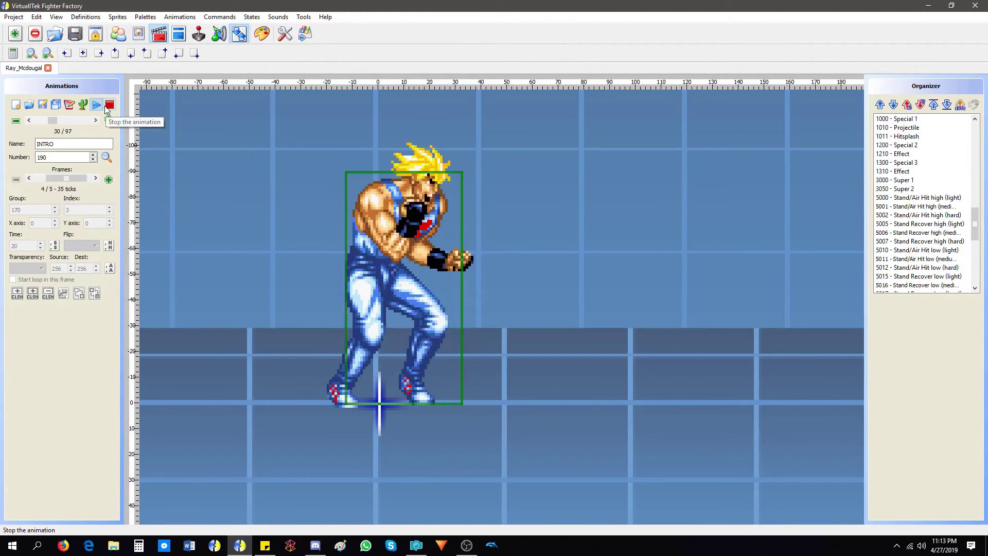
Draw a default CLSN box of about 42 by 91 around the first frame of Taunt, save the animations and play it to check
{"action": "left_click", "coordinate": [107, 108]}
{"action": "left_click", "coordinate": [96, 120]}
{"action": "left_click", "coordinate": [96, 105]}
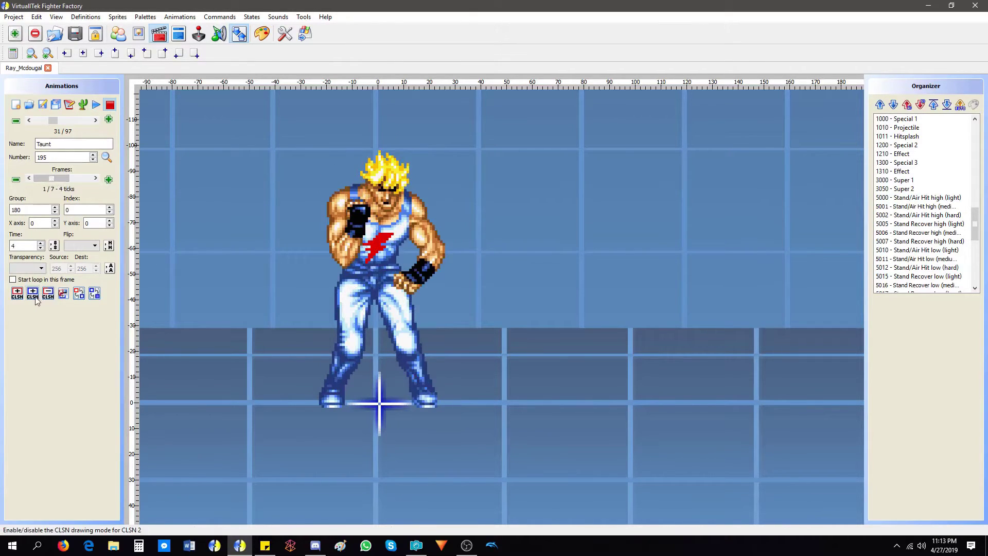
{"action": "left_click_drag", "start_coordinate": [324, 170], "coordinate": [431, 406]}
{"action": "left_click", "coordinate": [410, 374]}
{"action": "left_click", "coordinate": [94, 293]}
{"action": "left_click", "coordinate": [43, 105]}
{"action": "left_click", "coordinate": [96, 105]}
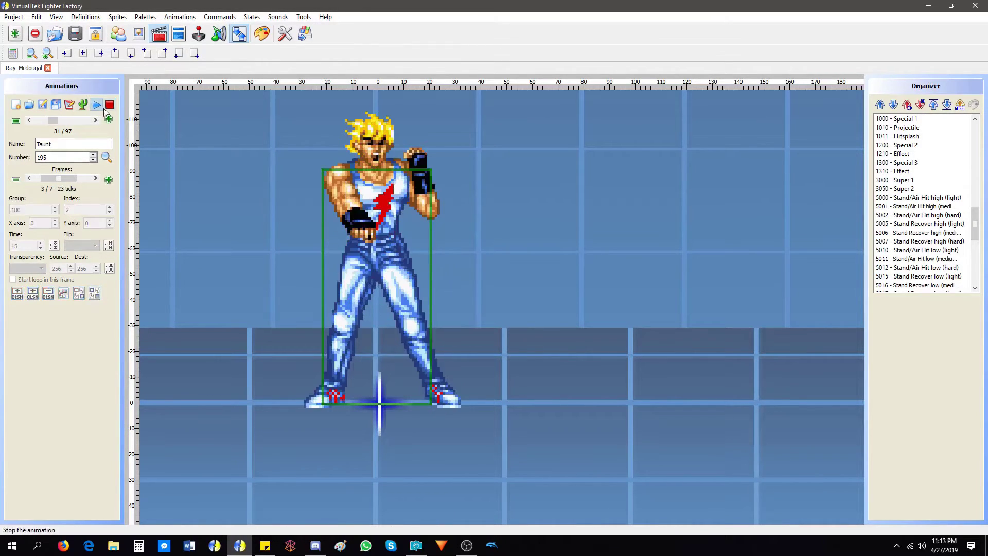
Raise the top of Taunt's default CLSN box to a height of about 100, save the animations and check it on frame 1
{"action": "left_click", "coordinate": [367, 224]}
{"action": "left_click_drag", "start_coordinate": [373, 169], "coordinate": [374, 148]}
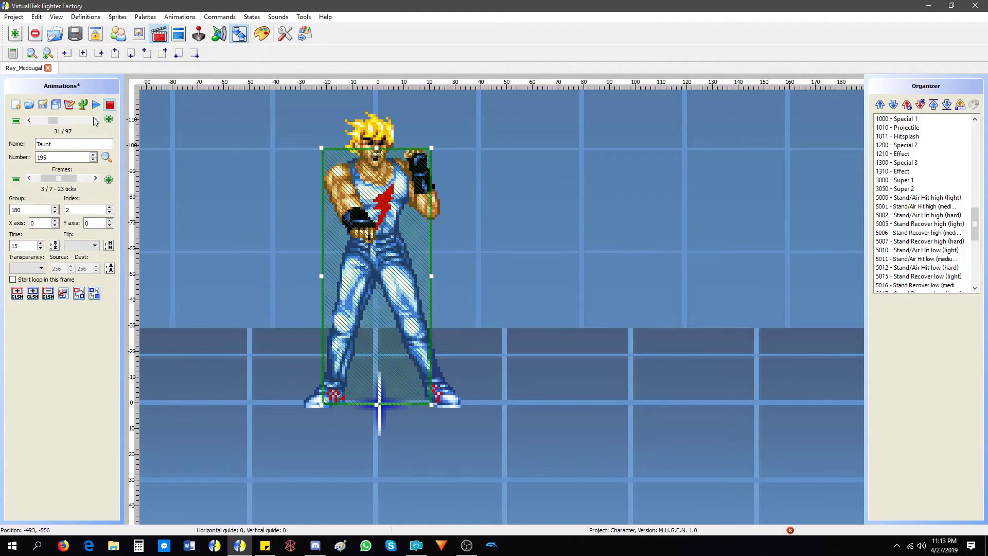
{"action": "left_click", "coordinate": [43, 105]}
{"action": "left_click", "coordinate": [336, 230]}
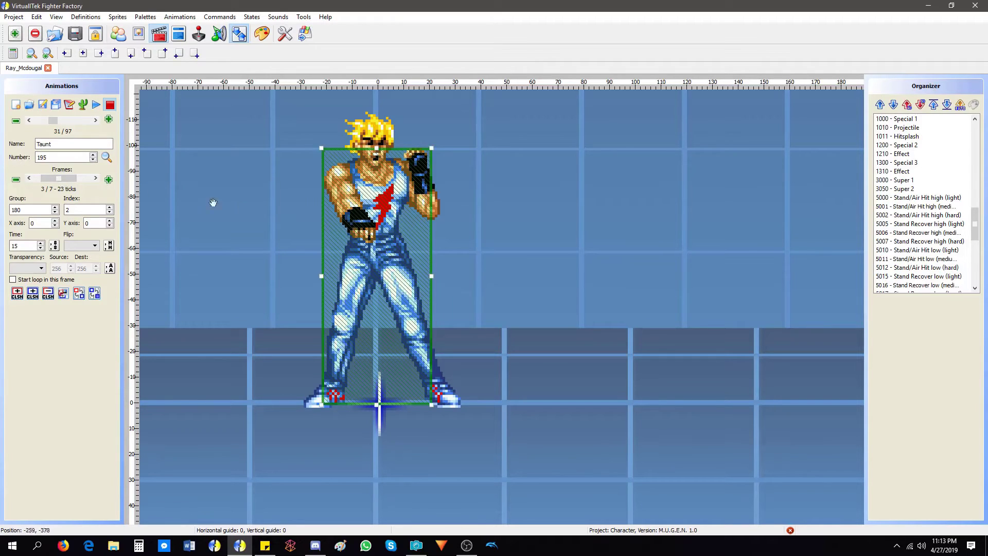
{"action": "mouse_move", "coordinate": [59, 181]}
{"action": "left_mouse_down"}
{"action": "mouse_move", "coordinate": [82, 180]}
{"action": "mouse_move", "coordinate": [38, 180]}
{"action": "mouse_move", "coordinate": [82, 181]}
{"action": "mouse_move", "coordinate": [47, 181]}
{"action": "left_mouse_up"}
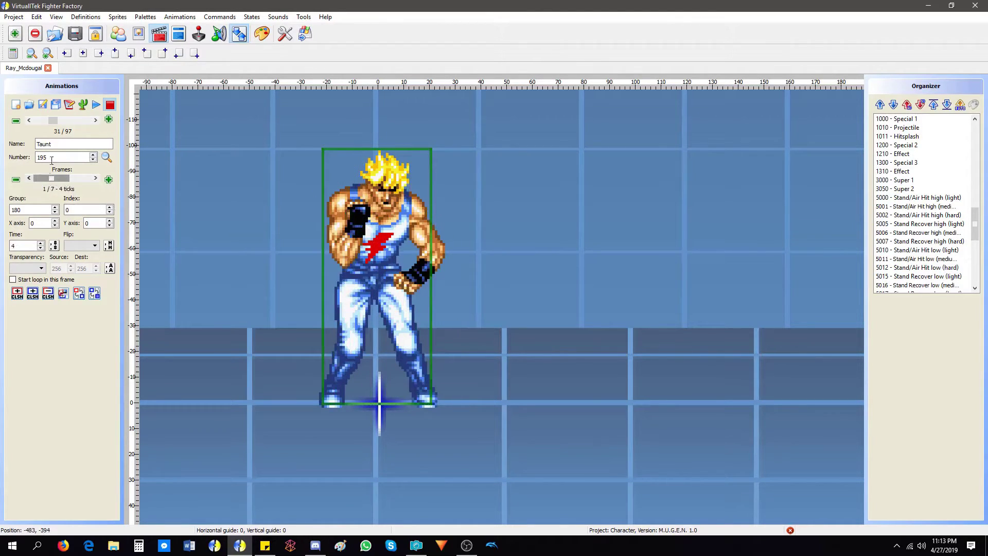
Draw a CLSN 2 box of about 47 by 96 around frame 1 of Stand Light Punch and replicate it on frame 2
{"action": "left_click", "coordinate": [95, 120]}
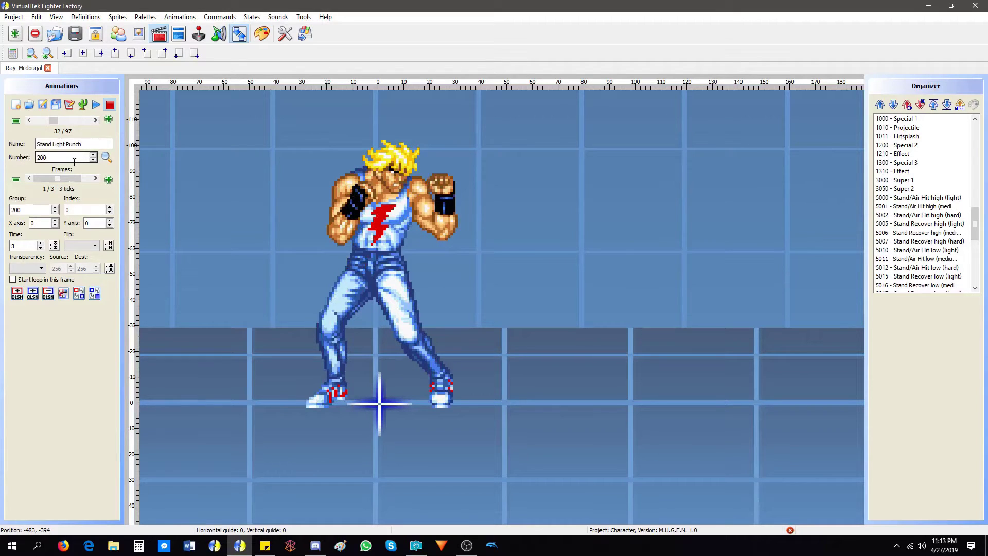
{"action": "left_click", "coordinate": [33, 293]}
{"action": "left_click_drag", "start_coordinate": [317, 157], "coordinate": [440, 404]}
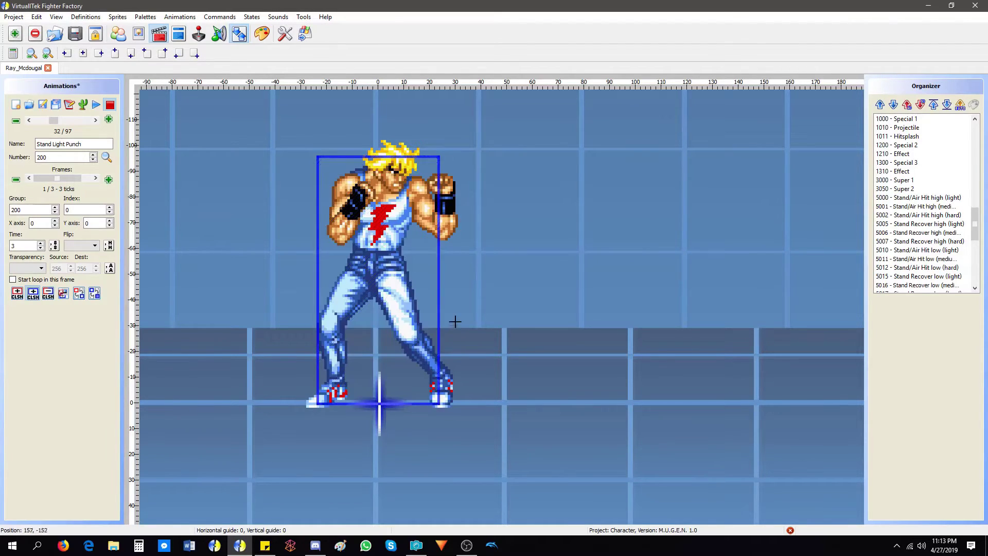
{"action": "left_click", "coordinate": [70, 179]}
{"action": "left_click", "coordinate": [64, 295]}
On frame 2 of Stand Light Punch, add a CLSN 2 arm box of about 40 by 13 and a CLSN 1 attack box of about 50 by 21
{"action": "left_click", "coordinate": [33, 293]}
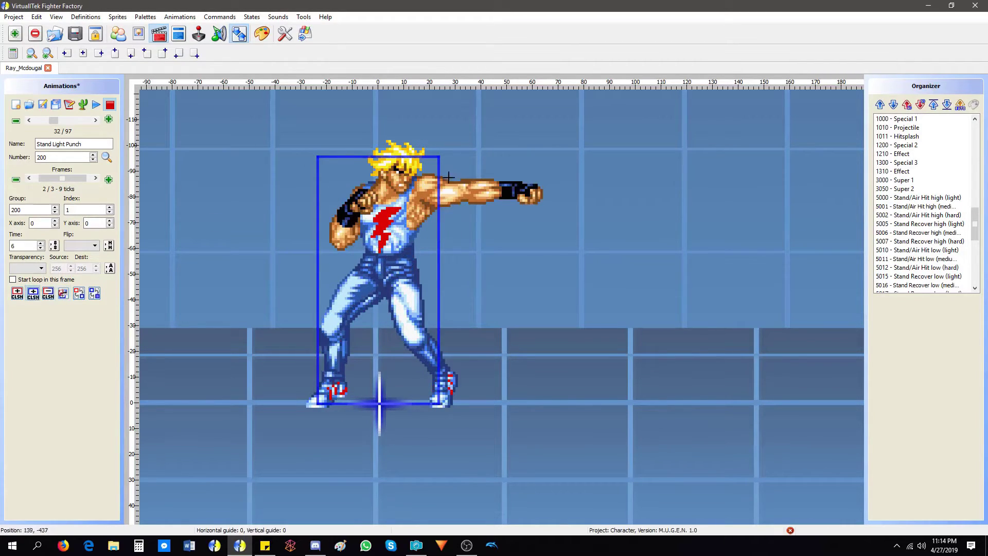
{"action": "mouse_move", "coordinate": [439, 173]}
{"action": "left_mouse_down"}
{"action": "mouse_move", "coordinate": [509, 207]}
{"action": "mouse_move", "coordinate": [540, 208]}
{"action": "left_mouse_up"}
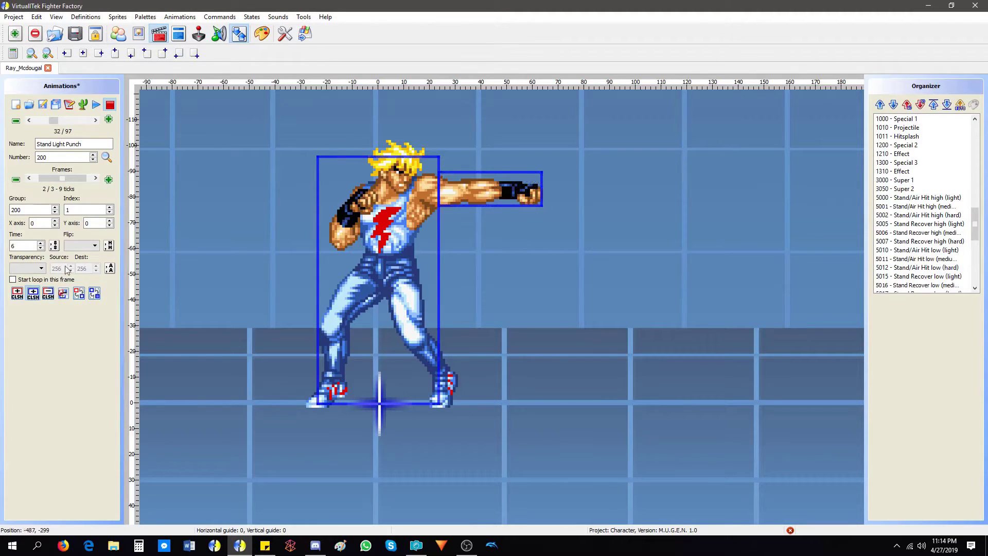
{"action": "left_click", "coordinate": [17, 293]}
{"action": "left_click_drag", "start_coordinate": [422, 168], "coordinate": [552, 226]}
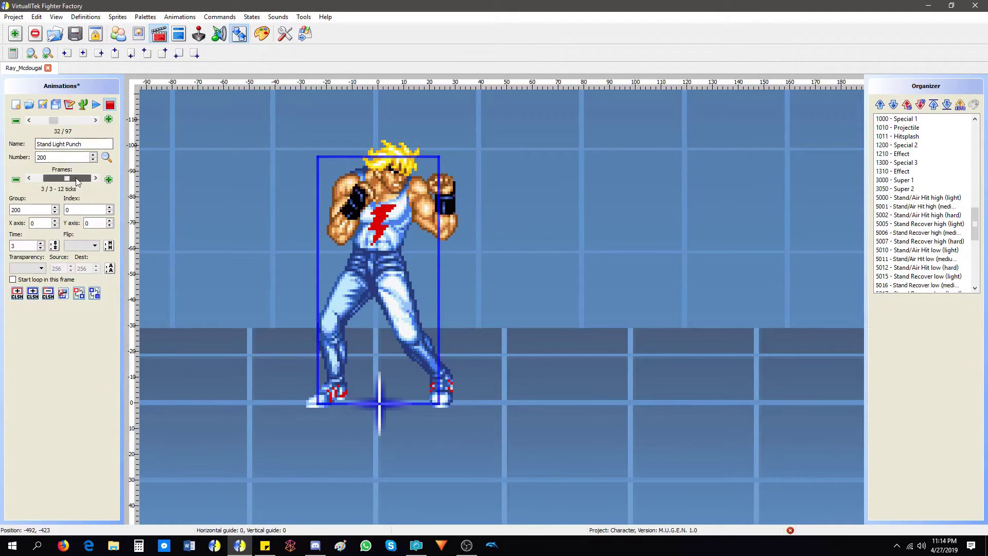
Play Stand Light Punch and go through its three frames to check the collision boxes and frame times
{"action": "left_click", "coordinate": [105, 107]}
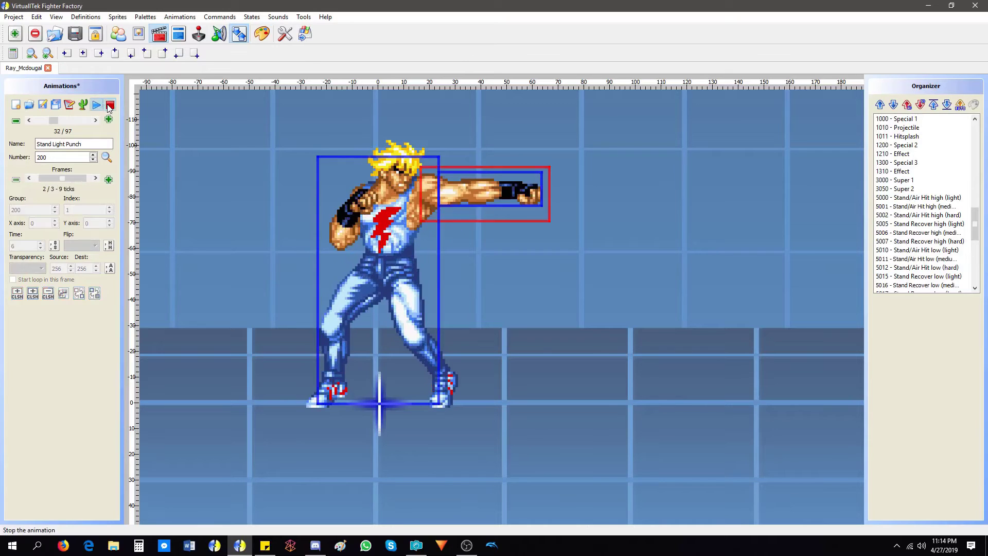
{"action": "left_click_drag", "start_coordinate": [62, 179], "coordinate": [56, 178]}
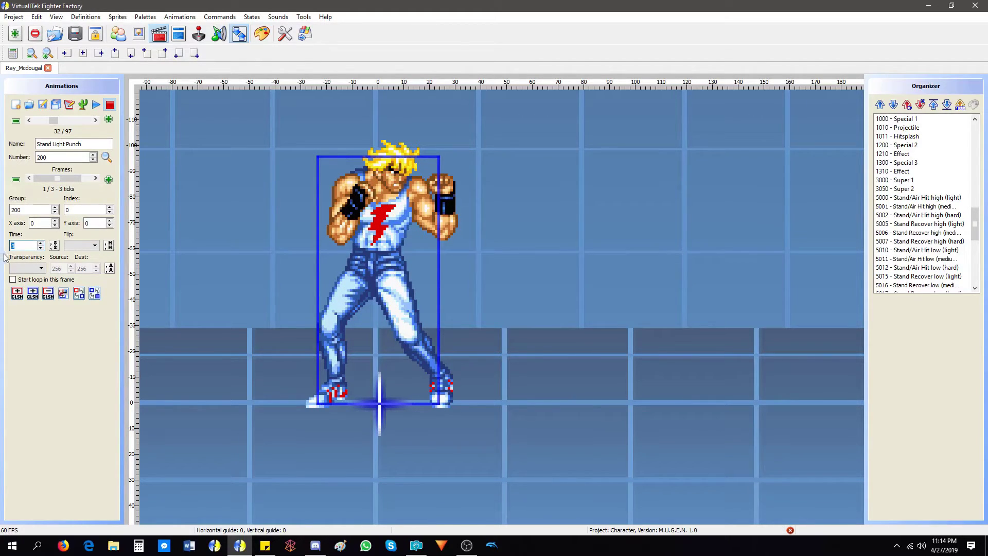
{"action": "left_click", "coordinate": [95, 178]}
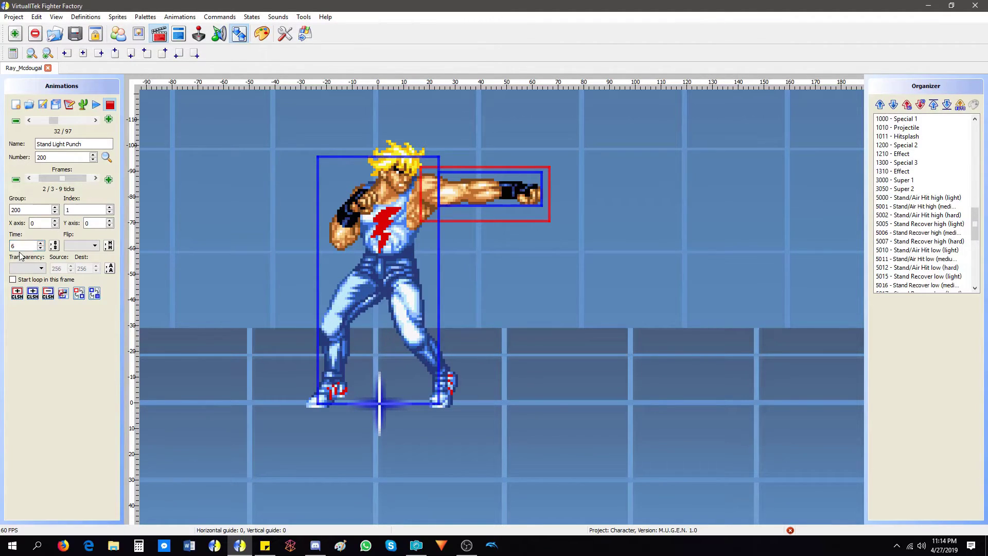
{"action": "left_click", "coordinate": [96, 179]}
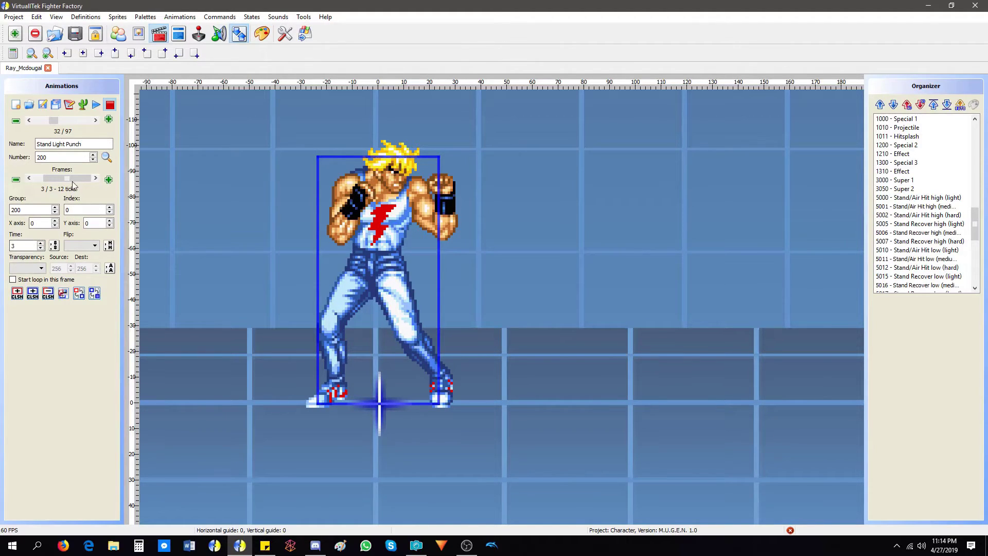
{"action": "left_click", "coordinate": [95, 105]}
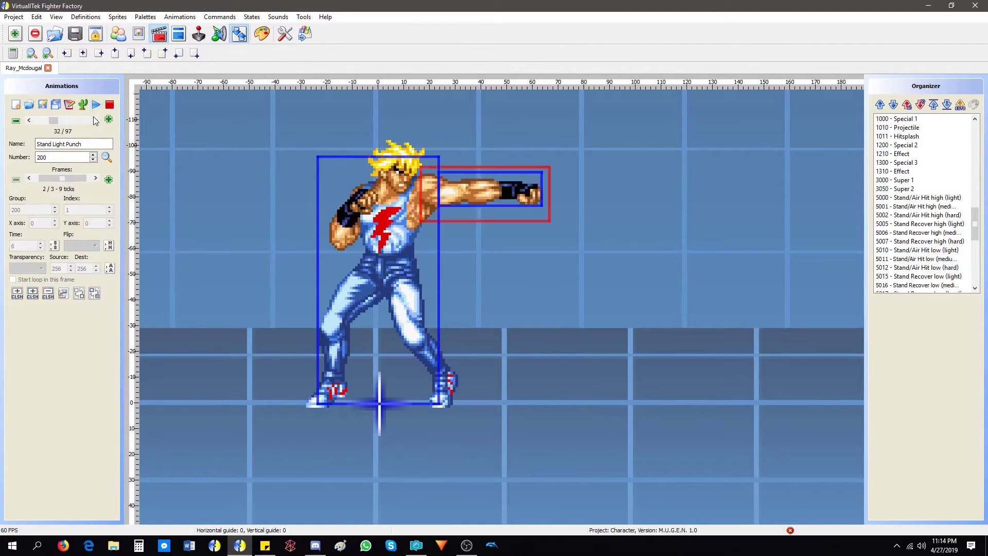
{"action": "left_click", "coordinate": [109, 104]}
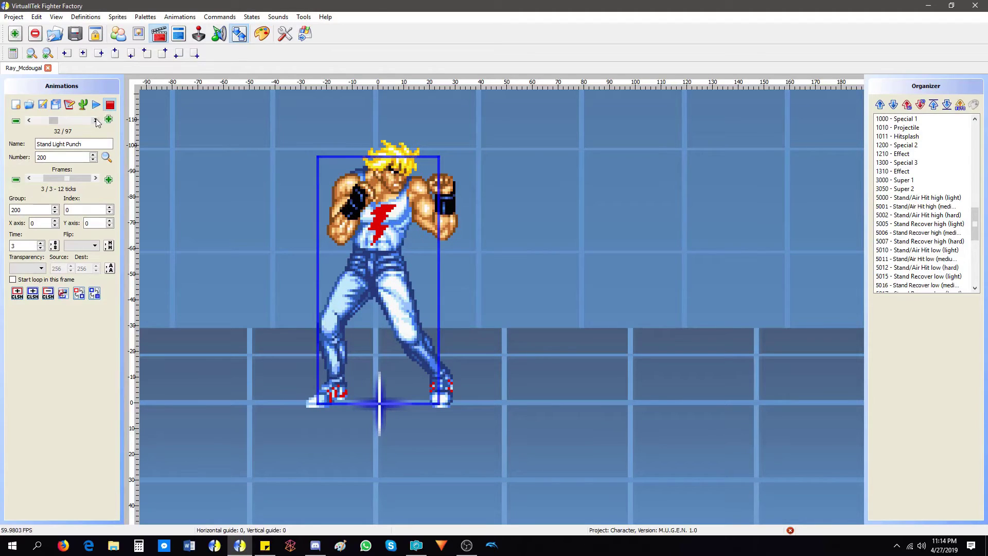
Draw a CLSN 2 box of about 41 by 97 on frame 1 of Close, replicate it on frame 2 and shift it slightly forward there
{"action": "left_click", "coordinate": [96, 120]}
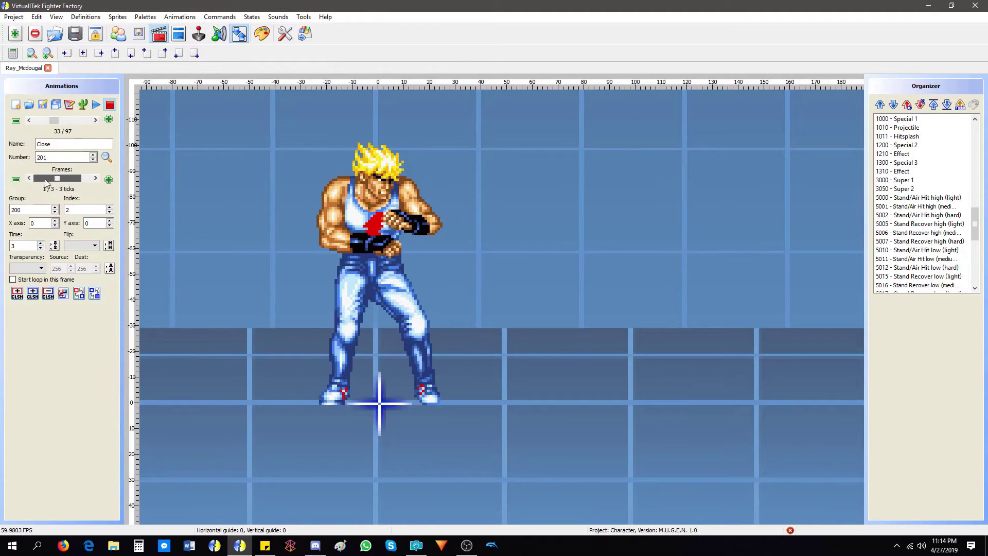
{"action": "left_click", "coordinate": [32, 293]}
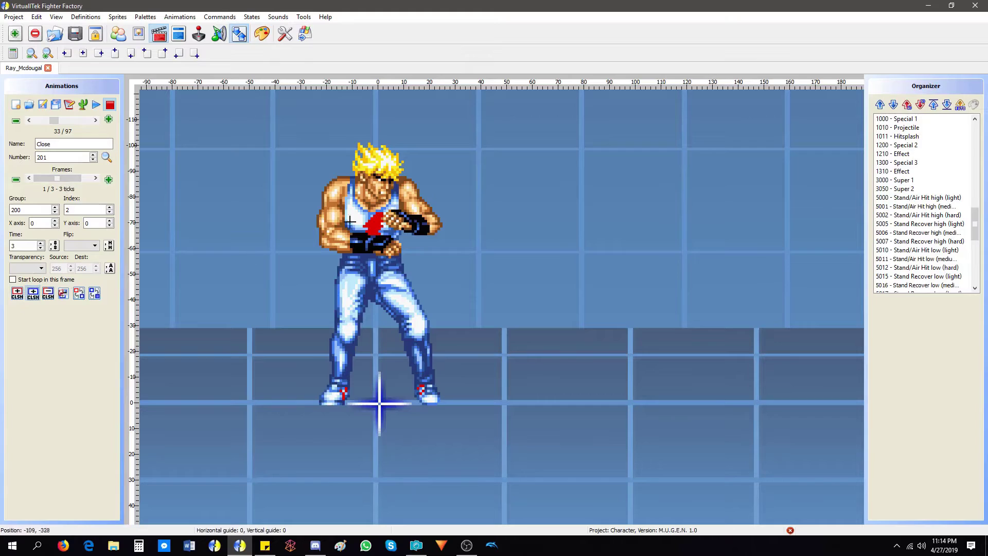
{"action": "left_click_drag", "start_coordinate": [324, 156], "coordinate": [429, 404]}
{"action": "left_click", "coordinate": [96, 179]}
{"action": "left_click", "coordinate": [63, 293]}
{"action": "left_click_drag", "start_coordinate": [402, 218], "coordinate": [408, 217]}
On frame 2 of Close, add a CLSN 2 elbow box of about 15 by 17 and a CLSN 1 attack box of about 37 by 30, then save
{"action": "left_click", "coordinate": [32, 293]}
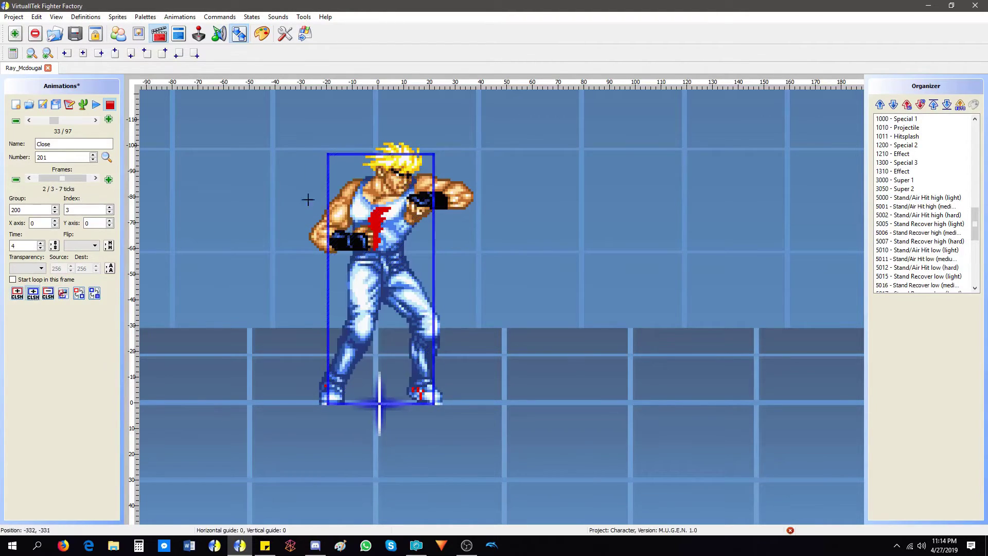
{"action": "left_click_drag", "start_coordinate": [434, 175], "coordinate": [473, 216]}
{"action": "left_click", "coordinate": [17, 292]}
{"action": "mouse_move", "coordinate": [382, 163]}
{"action": "left_mouse_down"}
{"action": "mouse_move", "coordinate": [484, 249]}
{"action": "mouse_move", "coordinate": [481, 242]}
{"action": "left_mouse_up"}
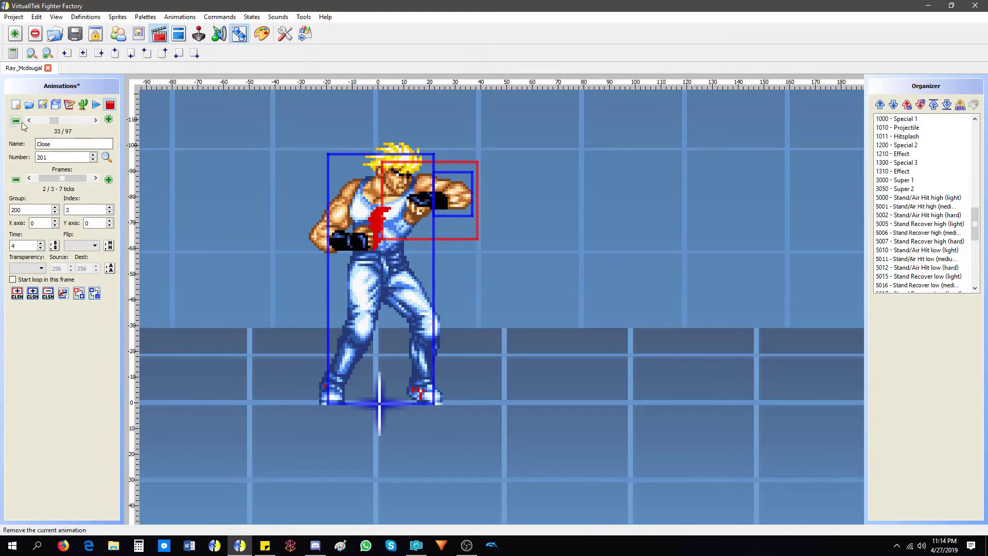
{"action": "left_click", "coordinate": [55, 104]}
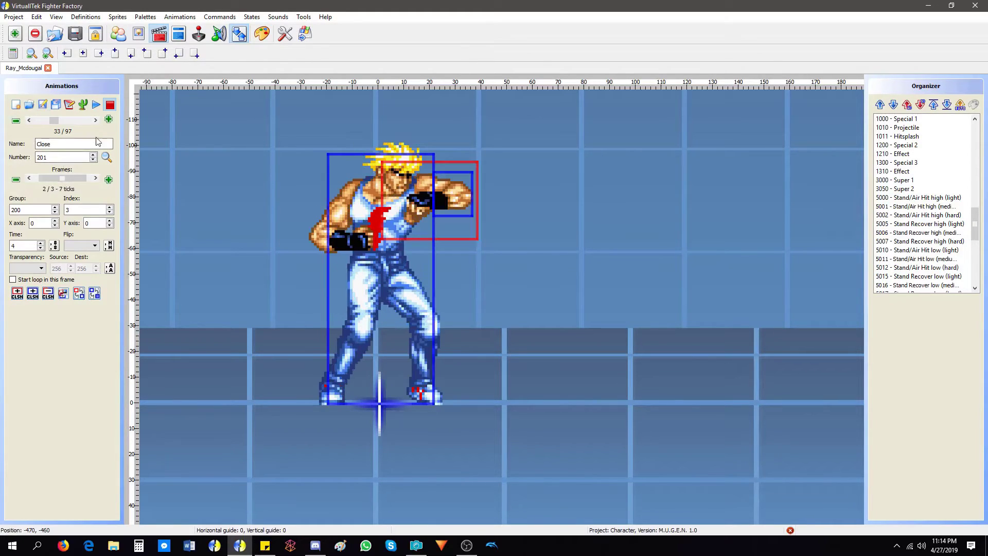
On frame 1 of Stand Strong Punch, delete the head box and enlarge the body box to about 39 by 100
{"action": "left_click", "coordinate": [95, 120]}
{"action": "scroll", "coordinate": [58, 179], "scroll_direction": "down", "scroll_amount": 1}
{"action": "scroll", "coordinate": [57, 179], "scroll_direction": "up", "scroll_amount": 1}
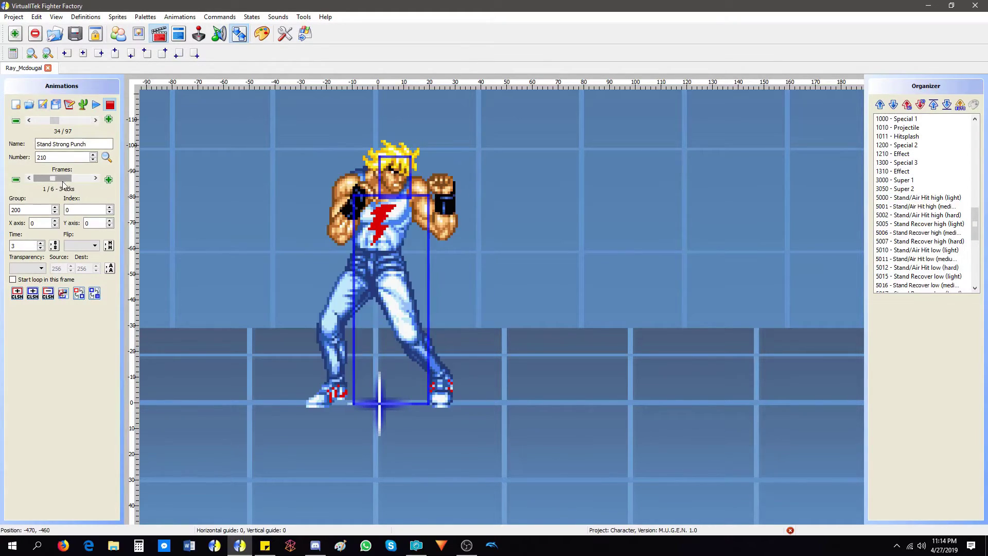
{"action": "left_click", "coordinate": [417, 183]}
{"action": "key", "text": "Delete"}
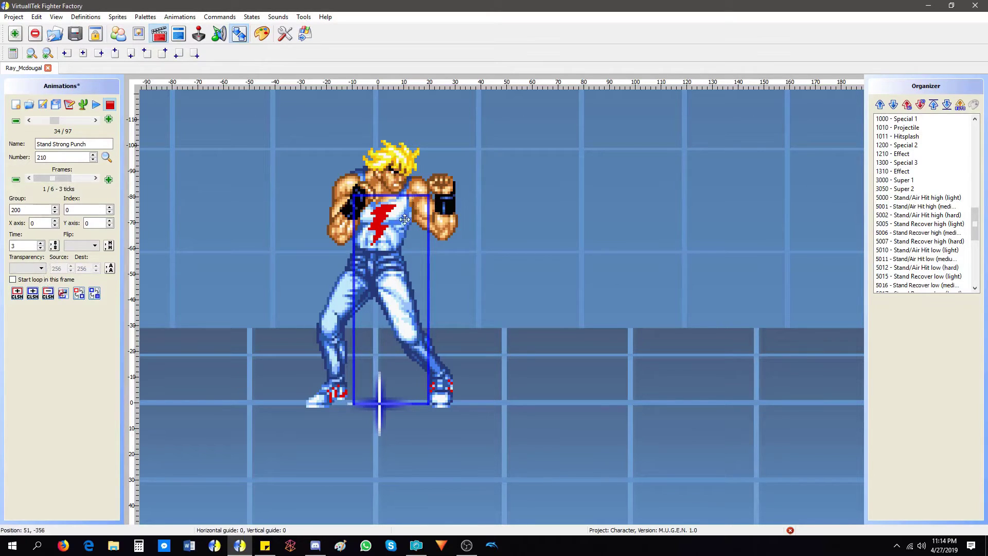
{"action": "left_click", "coordinate": [354, 196]}
{"action": "mouse_move", "coordinate": [354, 197]}
{"action": "left_mouse_down"}
{"action": "mouse_move", "coordinate": [338, 150]}
{"action": "mouse_move", "coordinate": [326, 145]}
{"action": "left_mouse_up"}
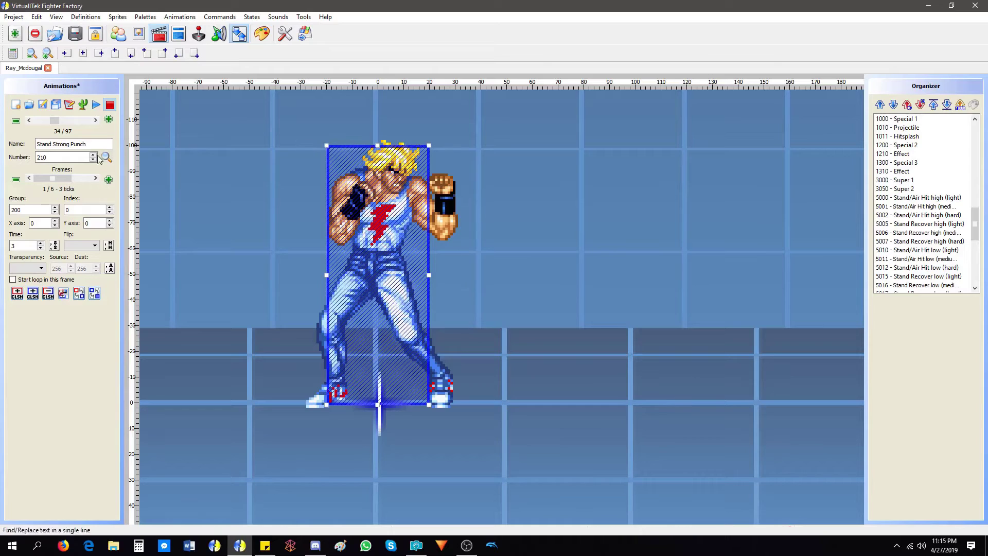
On frame 2 of Stand Strong Punch, delete the two upper boxes, resize the leg box to about 39 by 99 and centre it on the body
{"action": "left_click", "coordinate": [95, 179]}
{"action": "left_click", "coordinate": [448, 268]}
{"action": "key", "text": "Delete"}
{"action": "left_click", "coordinate": [451, 188]}
{"action": "key", "text": "Delete"}
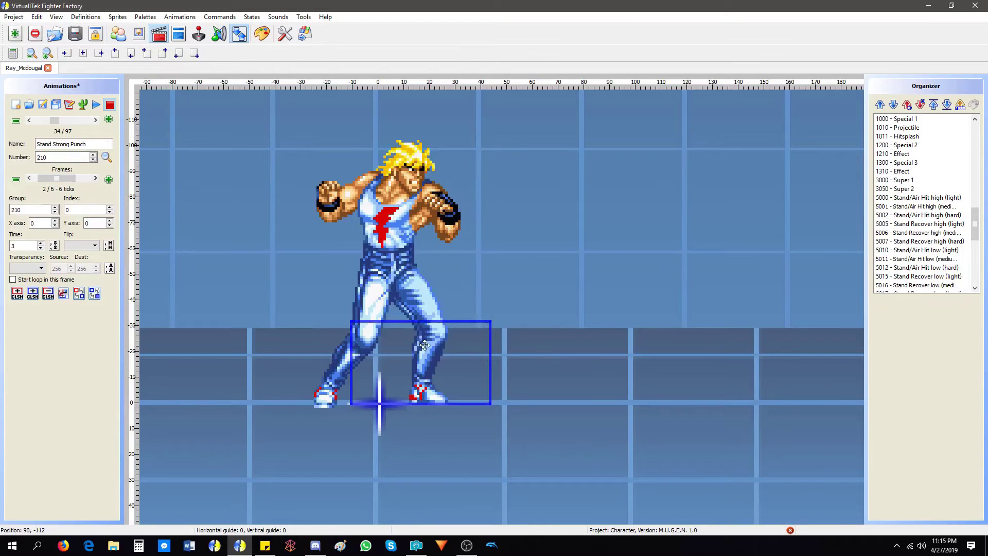
{"action": "left_click", "coordinate": [491, 322]}
{"action": "left_click_drag", "start_coordinate": [492, 320], "coordinate": [452, 150]}
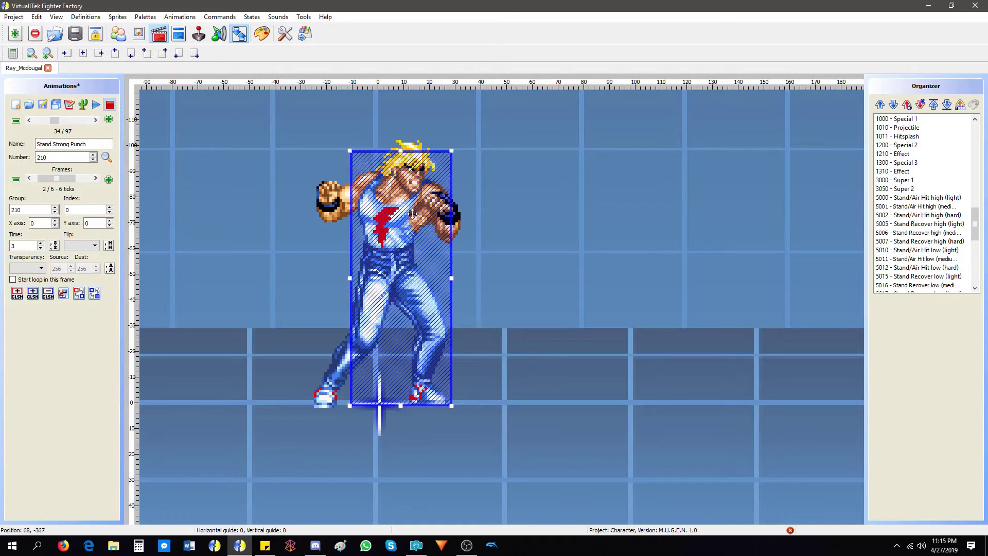
{"action": "left_click_drag", "start_coordinate": [412, 213], "coordinate": [402, 215]}
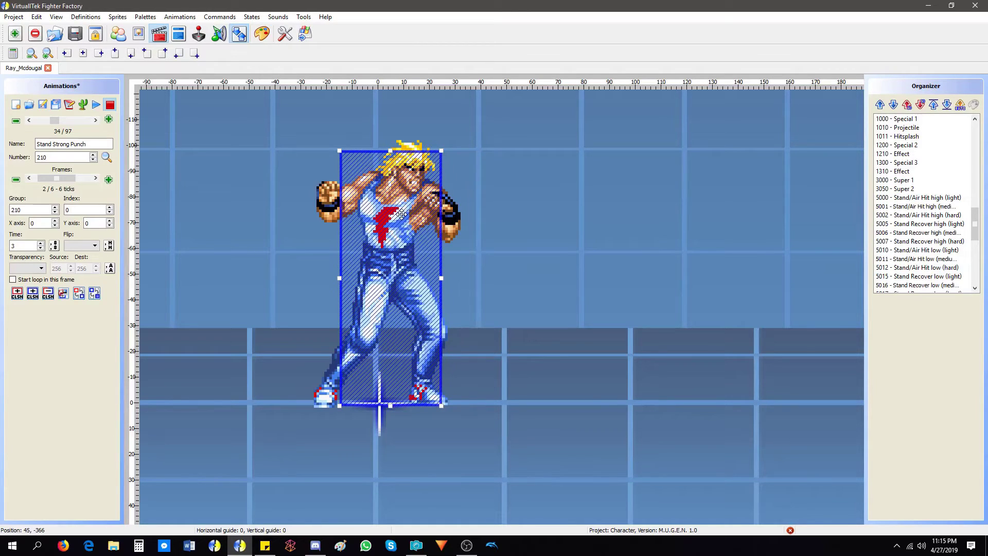
Replicate the body box on frames 3 and 4 of Stand Strong Punch, shifting it forward and narrowing it to about 31 on frame 4
{"action": "left_click", "coordinate": [96, 179]}
{"action": "left_click", "coordinate": [64, 293]}
{"action": "key", "text": "Right"}
{"action": "left_click", "coordinate": [63, 292]}
{"action": "left_click_drag", "start_coordinate": [389, 192], "coordinate": [400, 192]}
{"action": "left_click_drag", "start_coordinate": [350, 150], "coordinate": [370, 151]}
{"action": "left_click", "coordinate": [466, 235]}
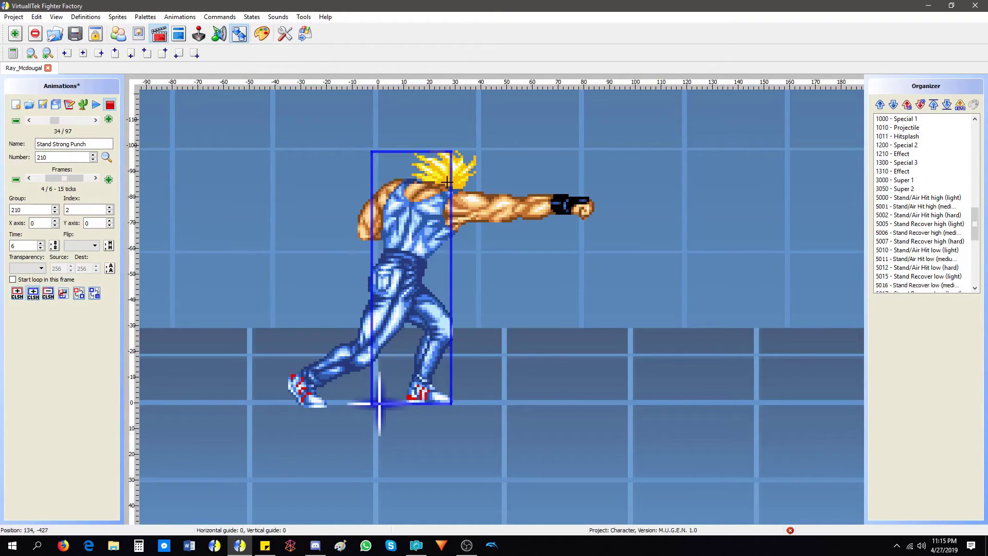
Draw matching CLSN 2 and CLSN 1 boxes of about 57 by 18 over the extended arm on frame 4 of Stand Strong Punch
{"action": "left_click_drag", "start_coordinate": [449, 183], "coordinate": [596, 229]}
{"action": "left_click", "coordinate": [18, 297]}
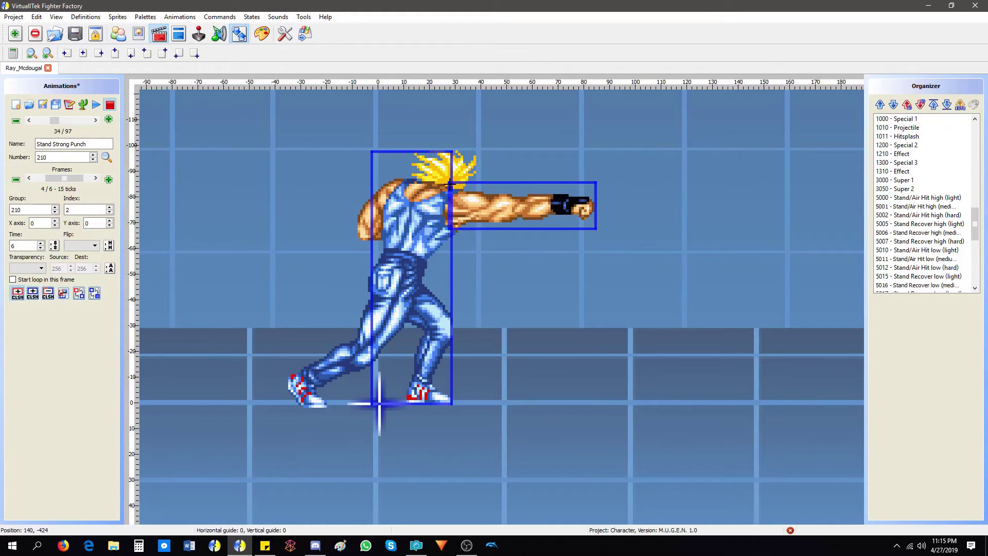
{"action": "left_click_drag", "start_coordinate": [447, 183], "coordinate": [596, 229]}
Add a CLSN 2 box of about 30 by 32 around the rear leg on frame 4 and lower the attack box's top edge slightly
{"action": "left_click", "coordinate": [33, 293]}
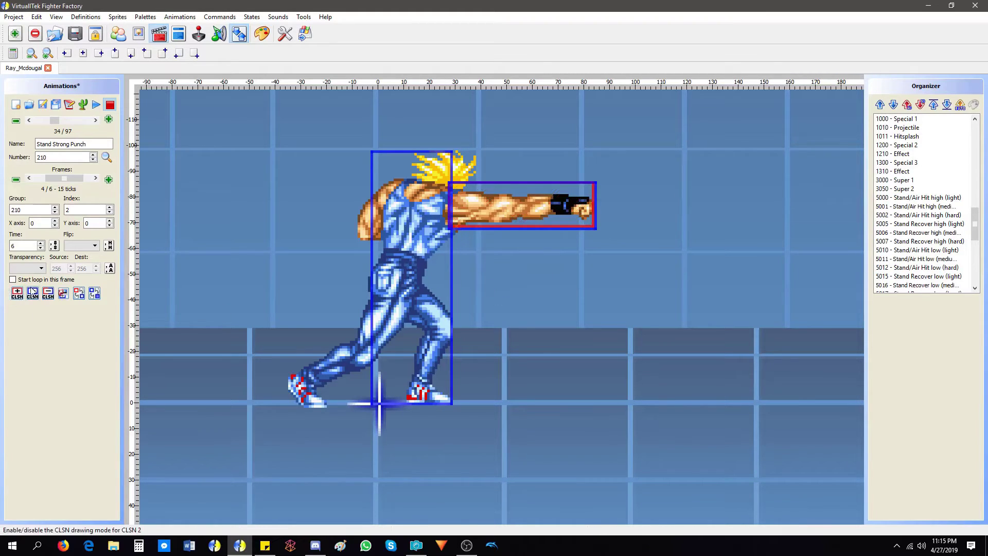
{"action": "left_click_drag", "start_coordinate": [366, 328], "coordinate": [293, 407]}
{"action": "left_click", "coordinate": [325, 386]}
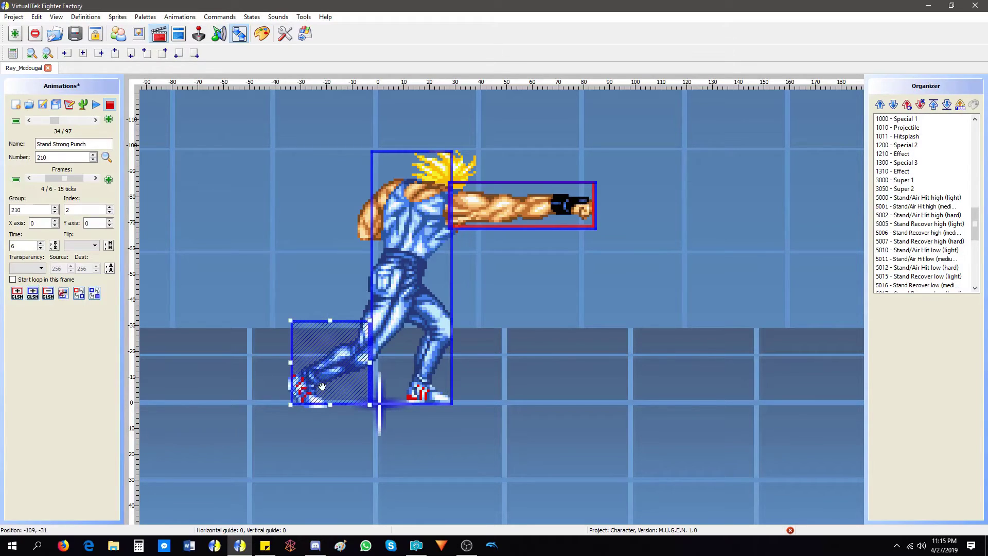
{"action": "left_click", "coordinate": [521, 214]}
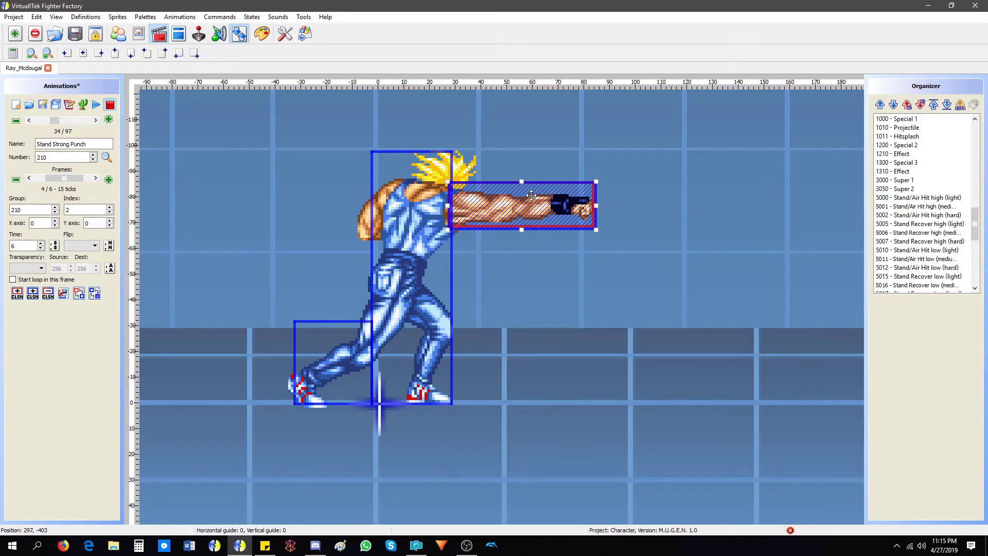
{"action": "left_click_drag", "start_coordinate": [521, 183], "coordinate": [522, 186]}
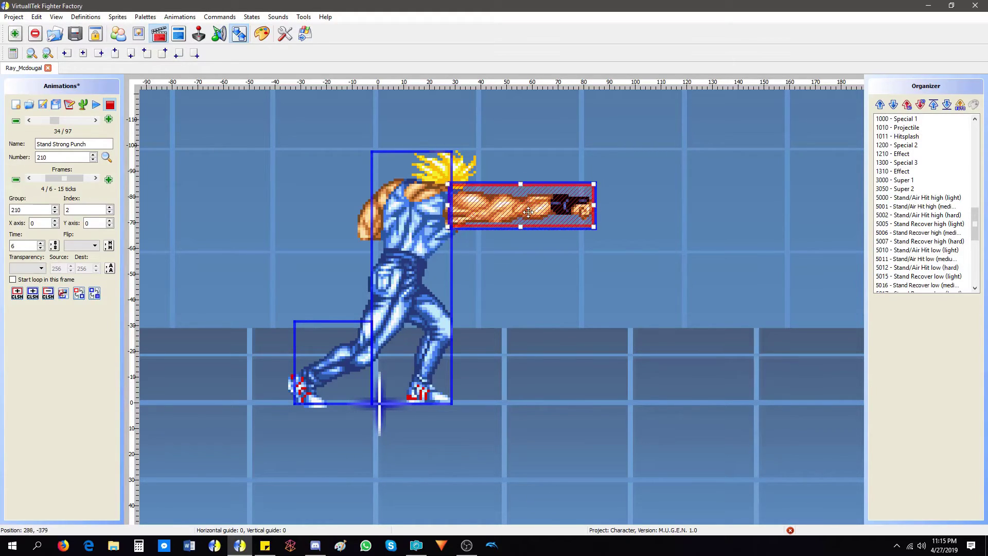
{"action": "left_click", "coordinate": [531, 256]}
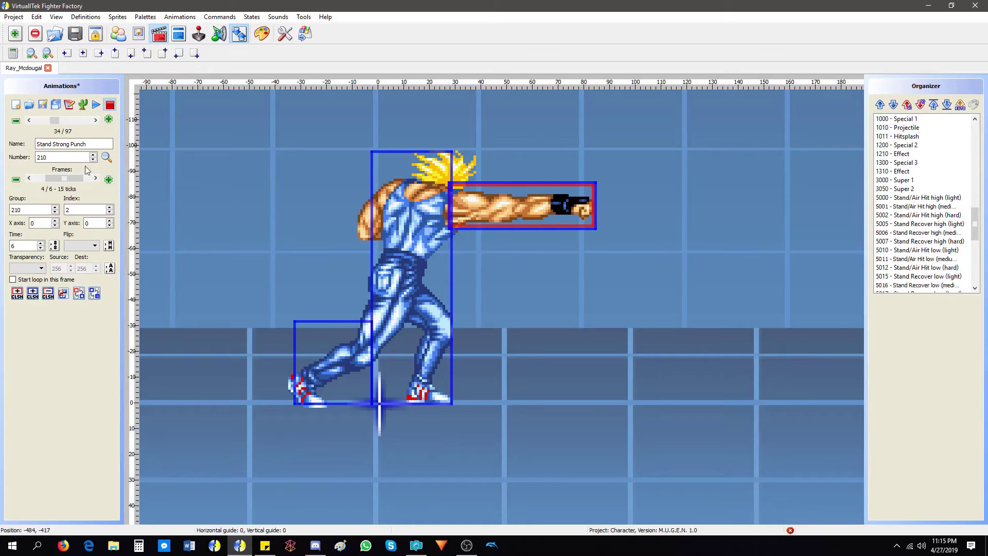
{"action": "scroll", "coordinate": [55, 122], "scroll_direction": "up", "scroll_amount": 3}
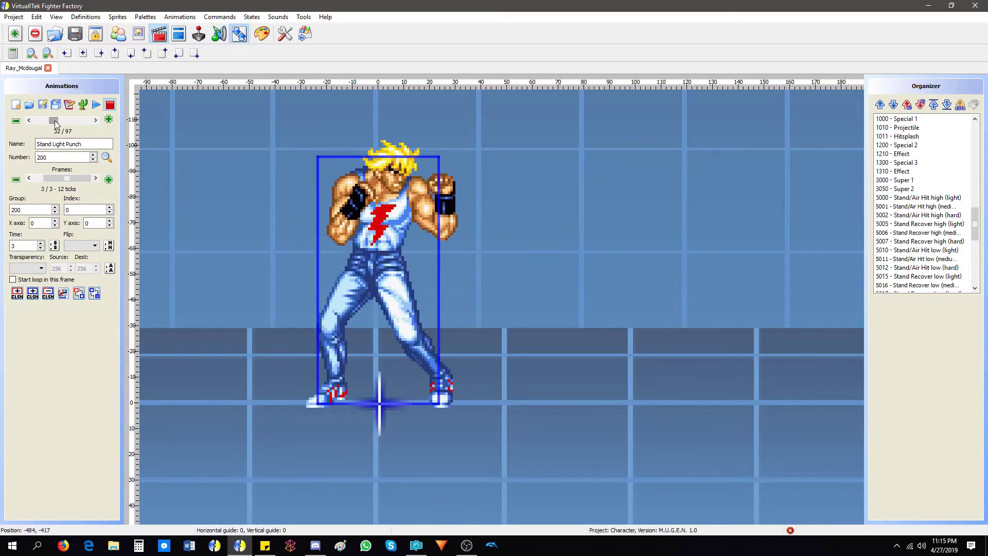
On frame 5 of Stand Strong Punch, copy the previous frame's collision boxes and delete the arm's hurt and attack boxes
{"action": "scroll", "coordinate": [54, 121], "scroll_direction": "down", "scroll_amount": 1}
{"action": "left_click", "coordinate": [96, 121]}
{"action": "left_click", "coordinate": [95, 120]}
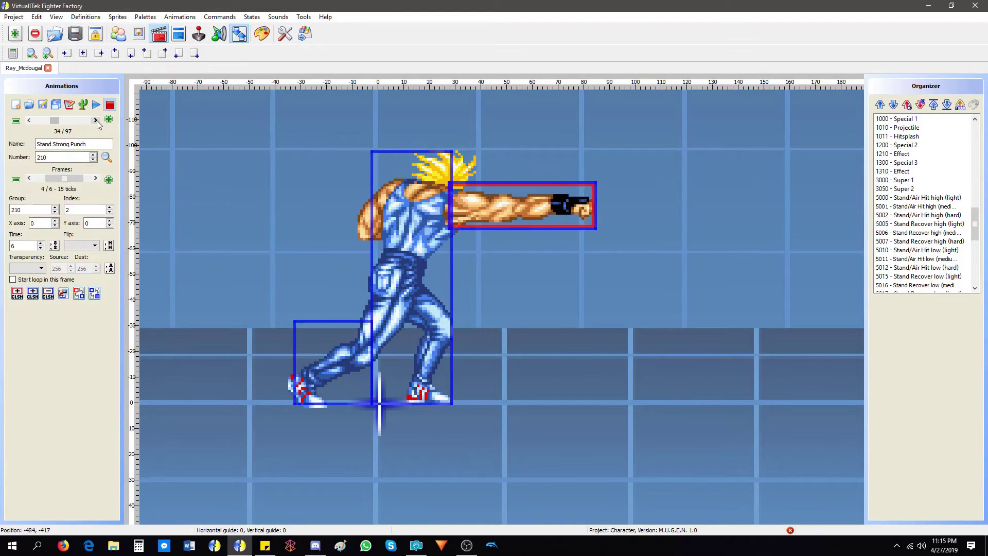
{"action": "left_click", "coordinate": [96, 120]}
{"action": "key", "text": "Left"}
{"action": "key", "text": "Right"}
{"action": "key", "text": "Right"}
{"action": "key", "text": "Left"}
{"action": "key", "text": "Left"}
{"action": "left_click", "coordinate": [63, 293]}
{"action": "left_click", "coordinate": [550, 214]}
{"action": "key", "text": "Delete"}
Adjust the rear edge of frame 5's body box and fit a single body box of about 40 by 98 on frame 6
{"action": "left_click", "coordinate": [384, 308]}
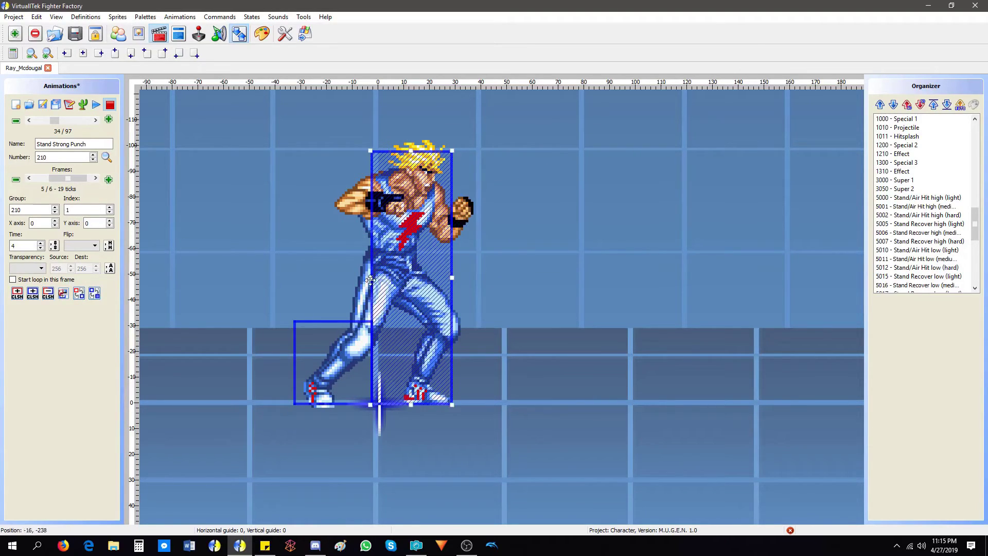
{"action": "mouse_move", "coordinate": [368, 278]}
{"action": "left_mouse_down"}
{"action": "mouse_move", "coordinate": [347, 278]}
{"action": "mouse_move", "coordinate": [378, 281]}
{"action": "left_mouse_up"}
{"action": "left_click", "coordinate": [95, 178]}
{"action": "left_click", "coordinate": [63, 293]}
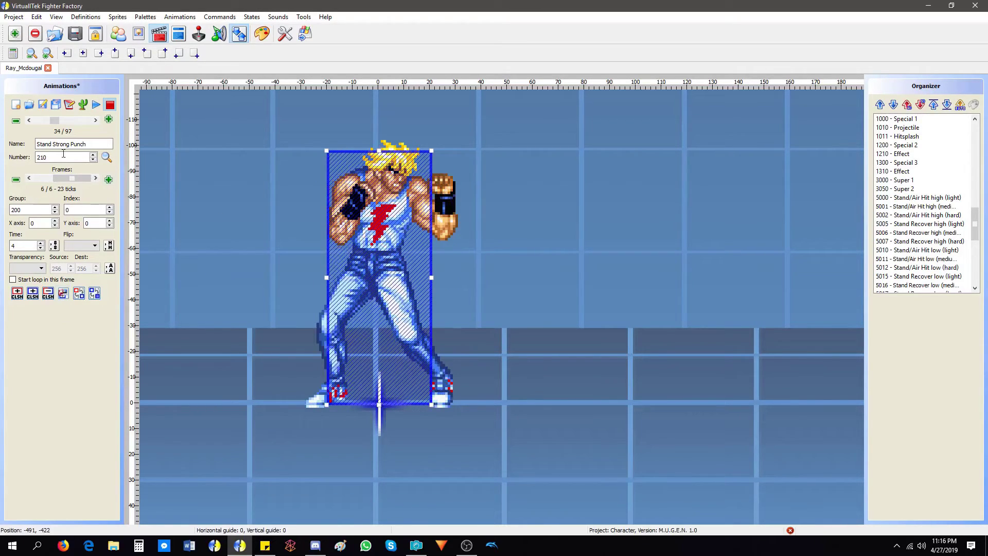
Save the animations and preview Stand Strong Punch in playback
{"action": "left_click", "coordinate": [56, 104]}
{"action": "left_click", "coordinate": [97, 105]}
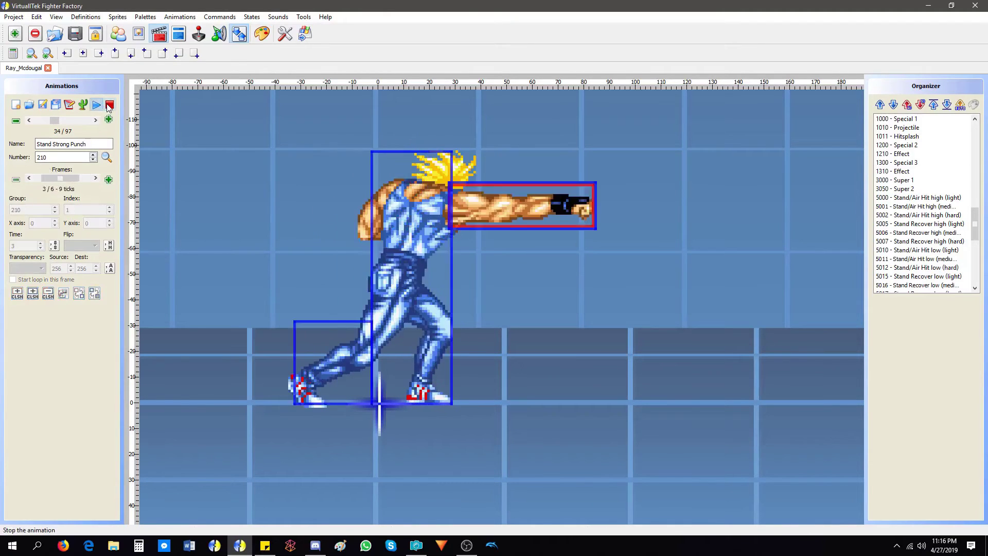
{"action": "left_click", "coordinate": [109, 105]}
In animation 211 (Close), draw CLSN 2 boxes of about 42 by 90 around frame 1's body and 33 by 44 over frame 3's raised arm
{"action": "left_click", "coordinate": [96, 120]}
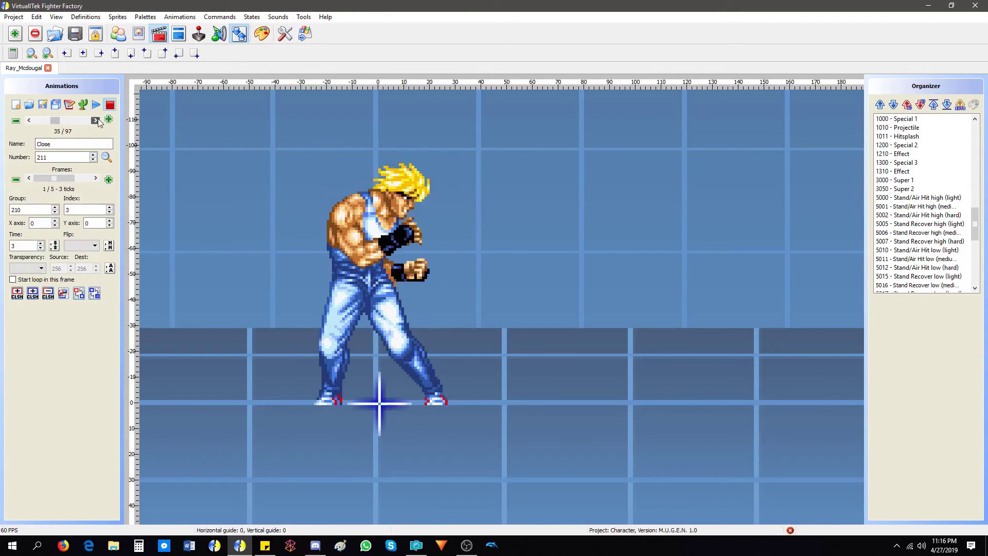
{"action": "left_click", "coordinate": [33, 293]}
{"action": "left_click_drag", "start_coordinate": [327, 174], "coordinate": [437, 403]}
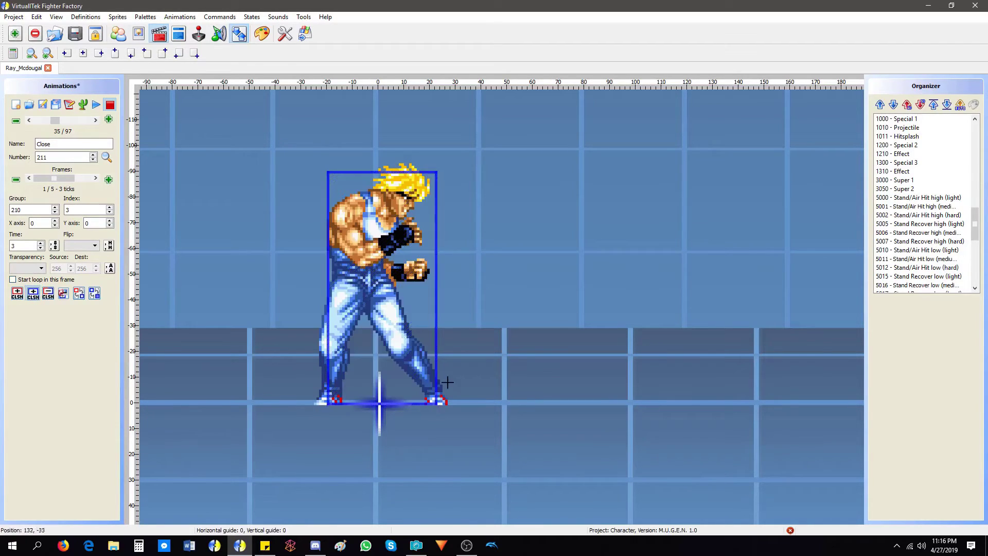
{"action": "left_click_drag", "start_coordinate": [364, 320], "coordinate": [358, 320]}
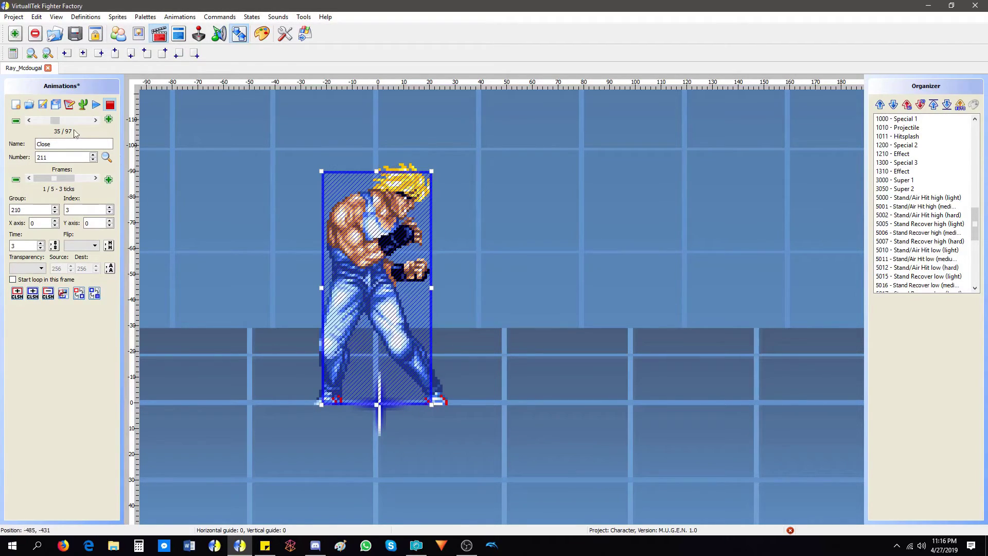
{"action": "left_click", "coordinate": [43, 105]}
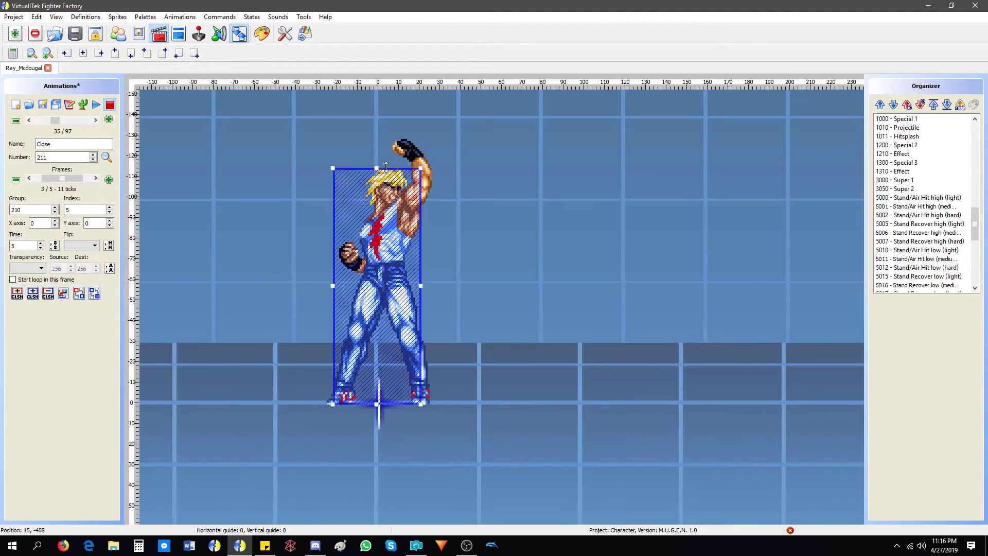
{"action": "left_click_drag", "start_coordinate": [362, 139], "coordinate": [434, 233]}
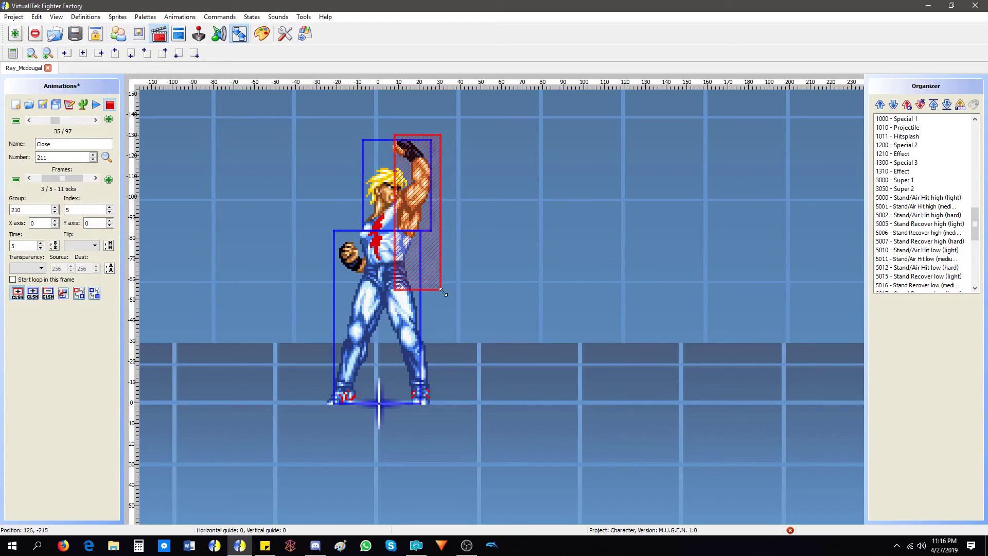
Draw CLSN 2 body boxes for the standing kick animations, about 35 by 102 on frame 1 of Standing Light Kick
{"action": "left_click_drag", "start_coordinate": [371, 188], "coordinate": [445, 398]}
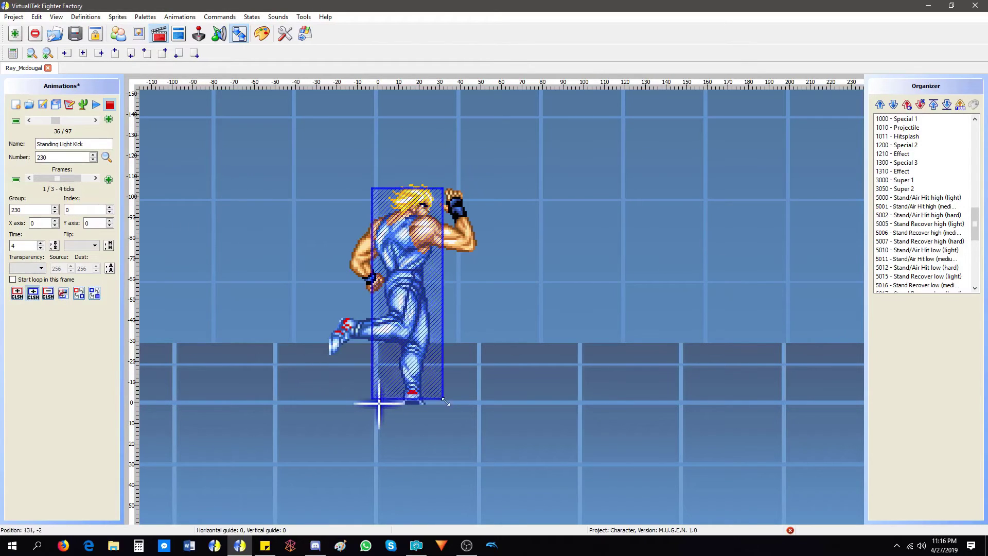
{"action": "left_click_drag", "start_coordinate": [330, 200], "coordinate": [422, 407]}
{"action": "left_click_drag", "start_coordinate": [374, 184], "coordinate": [464, 388]}
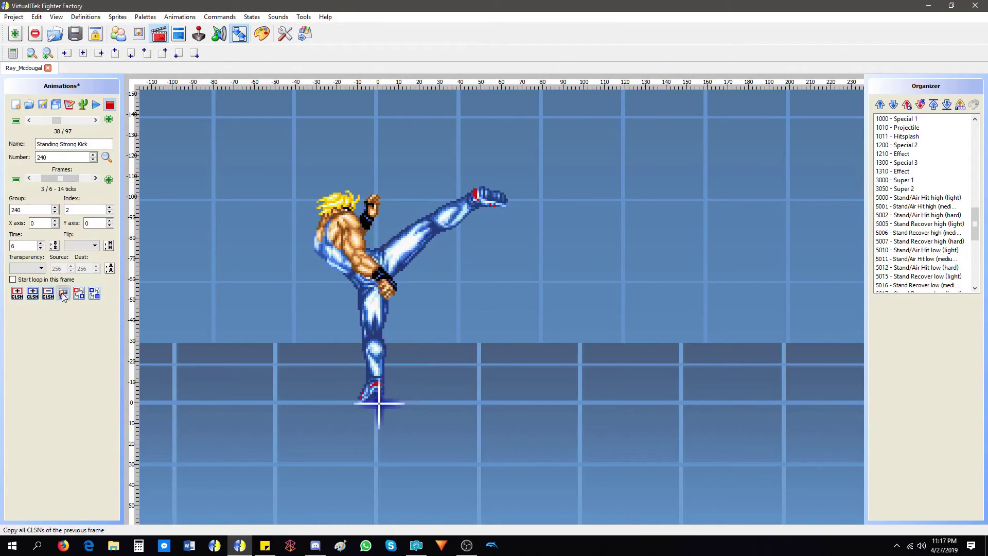
On frame 3 of Standing Strong Kick, add the body box, deepen the leg box downward, and draw a matching CLSN 1 box of about 42 by 27
{"action": "left_click", "coordinate": [63, 295]}
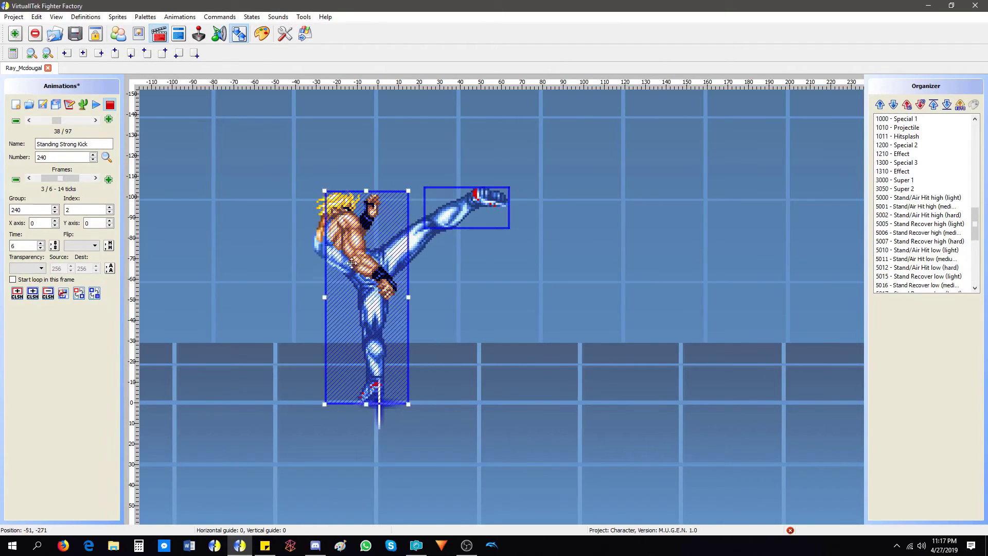
{"action": "left_click_drag", "start_coordinate": [467, 229], "coordinate": [467, 243]}
{"action": "left_click", "coordinate": [17, 292]}
{"action": "left_click_drag", "start_coordinate": [424, 188], "coordinate": [509, 244]}
Carry the body and leg boxes over to frames 4 and 5 of Standing Strong Kick, shifting frame 5's leg box forward by about 14
{"action": "left_click", "coordinate": [95, 179]}
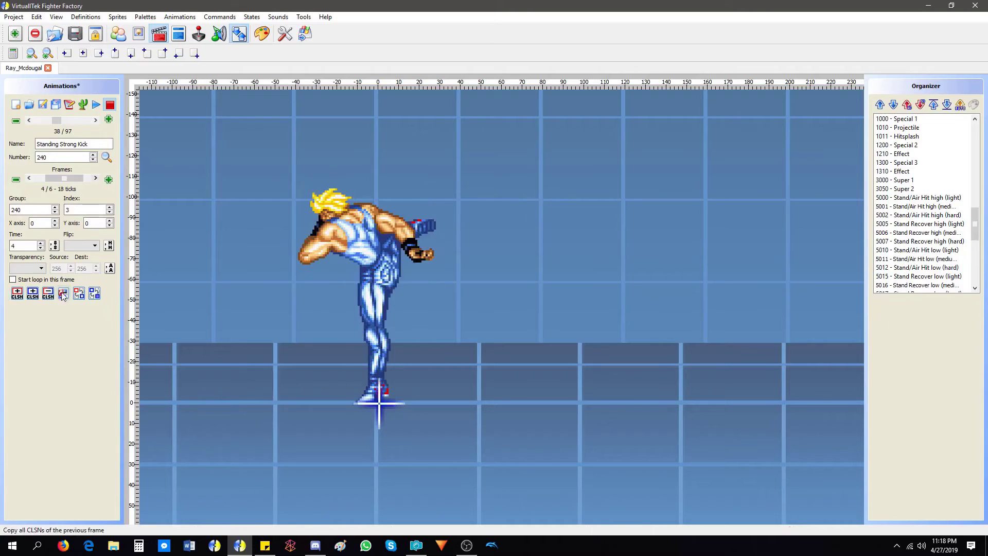
{"action": "left_click", "coordinate": [63, 294]}
{"action": "left_click", "coordinate": [95, 178]}
{"action": "left_click", "coordinate": [63, 293]}
{"action": "left_click_drag", "start_coordinate": [362, 347], "coordinate": [390, 347]}
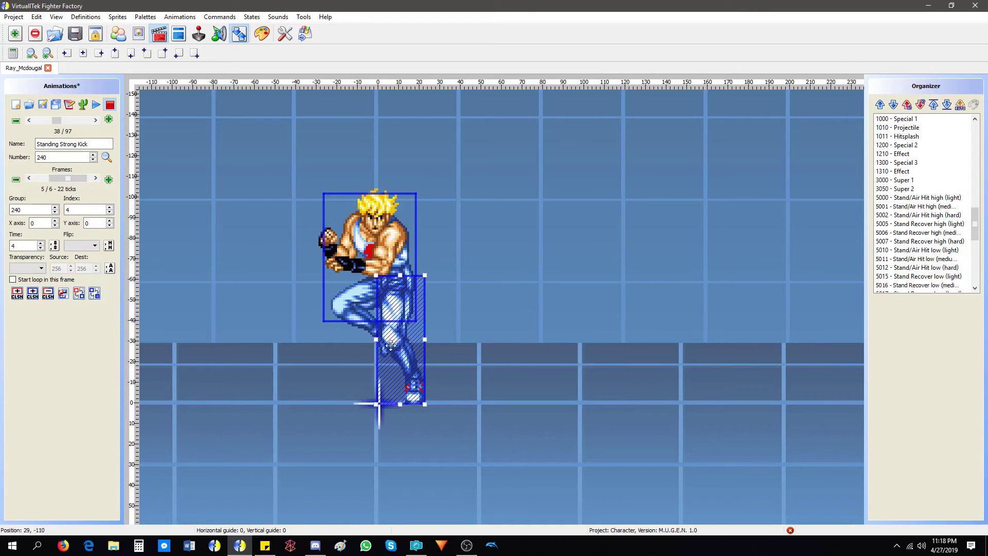
Box the body in animation 241 (Close), and on frame 2 of the following animation add a CLSN 2 box of about 26 by 13 over the arm
{"action": "left_click", "coordinate": [96, 119]}
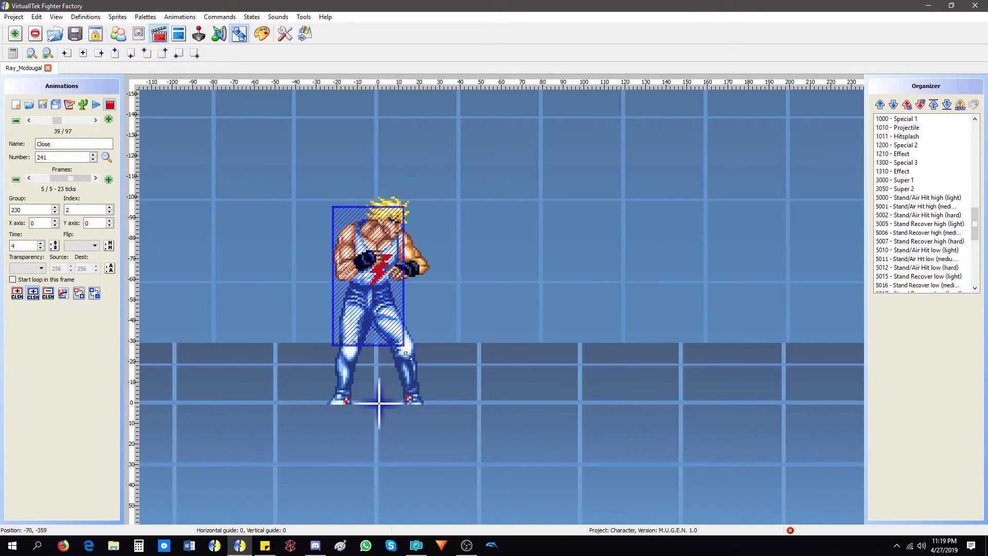
{"action": "left_click", "coordinate": [91, 120]}
{"action": "left_click", "coordinate": [96, 178]}
{"action": "left_click", "coordinate": [64, 293]}
{"action": "left_click_drag", "start_coordinate": [444, 285], "coordinate": [497, 311]}
{"action": "left_click", "coordinate": [17, 293]}
In animation 41 of 97, box the body, copy it to frame 2, raise its top edge, and add a CLSN 2 box of about 15 by 33 above
{"action": "left_click", "coordinate": [95, 120]}
{"action": "left_click", "coordinate": [33, 293]}
{"action": "left_click", "coordinate": [95, 179]}
{"action": "left_click", "coordinate": [63, 293]}
{"action": "left_click_drag", "start_coordinate": [394, 205], "coordinate": [395, 194]}
{"action": "left_click", "coordinate": [33, 293]}
{"action": "left_click_drag", "start_coordinate": [416, 125], "coordinate": [446, 193]}
On the following frame of animation 41, copy the previous boxes, adjust the hurt area, and draw a CLSN 1 box of about 26 by 83
{"action": "left_click", "coordinate": [95, 178]}
{"action": "left_click_drag", "start_coordinate": [450, 251], "coordinate": [486, 314]}
{"action": "left_click", "coordinate": [63, 293]}
{"action": "left_click", "coordinate": [17, 293]}
{"action": "left_click_drag", "start_coordinate": [412, 123], "coordinate": [466, 293]}
Draw CLSN 2 boxes of about 44 by 71 and about 80 by 54 on the next two frames of animation 41
{"action": "left_click", "coordinate": [96, 178]}
{"action": "left_click", "coordinate": [33, 293]}
{"action": "left_click_drag", "start_coordinate": [361, 257], "coordinate": [451, 403]}
{"action": "left_click", "coordinate": [95, 178]}
{"action": "left_click", "coordinate": [33, 293]}
{"action": "left_click_drag", "start_coordinate": [346, 269], "coordinate": [510, 380]}
In animation 42 of 97, box the body, copy the boxes to the following frames, and draw a low CLSN 1 box of about 69 by 25
{"action": "left_click", "coordinate": [95, 121]}
{"action": "left_click", "coordinate": [33, 293]}
{"action": "left_click", "coordinate": [180, 17]}
{"action": "left_click", "coordinate": [95, 178]}
{"action": "left_click", "coordinate": [63, 293]}
{"action": "left_click", "coordinate": [17, 293]}
{"action": "left_click_drag", "start_coordinate": [382, 355], "coordinate": [524, 407]}
{"action": "left_click", "coordinate": [95, 178]}
{"action": "left_click", "coordinate": [64, 293]}
In animation 43 of 97, draw a CLSN 2 body box of about 49 by 60 and a low leg box of about 63 by 22 on the attack frame
{"action": "left_click", "coordinate": [95, 120]}
{"action": "left_click", "coordinate": [33, 292]}
{"action": "left_click_drag", "start_coordinate": [326, 283], "coordinate": [426, 406]}
{"action": "left_click", "coordinate": [96, 178]}
{"action": "left_click", "coordinate": [95, 178]}
{"action": "left_click", "coordinate": [33, 293]}
{"action": "left_click_drag", "start_coordinate": [427, 360], "coordinate": [557, 406]}
{"action": "left_click", "coordinate": [17, 293]}
In animation 44 of 97, draw CLSN 2 body boxes of about 47 by 59 on frame 1 and about 39 by 79 on frame 2
{"action": "left_click", "coordinate": [95, 120]}
{"action": "left_click", "coordinate": [33, 293]}
{"action": "left_click_drag", "start_coordinate": [327, 282], "coordinate": [425, 404]}
{"action": "left_click", "coordinate": [95, 179]}
{"action": "left_click", "coordinate": [33, 293]}
{"action": "left_click_drag", "start_coordinate": [347, 177], "coordinate": [427, 340]}
On frame 3 of animation 44, draw a hurt box of about 29 by 40 in front of the body and a CLSN 1 box of about 52 by 47
{"action": "left_click", "coordinate": [96, 178]}
{"action": "left_click_drag", "start_coordinate": [404, 205], "coordinate": [463, 287]}
{"action": "left_click", "coordinate": [17, 292]}
{"action": "left_click_drag", "start_coordinate": [408, 226], "coordinate": [515, 322]}
{"action": "left_click", "coordinate": [28, 178]}
{"action": "left_click", "coordinate": [180, 17]}
{"action": "left_click", "coordinate": [54, 179]}
{"action": "left_click", "coordinate": [520, 285]}
{"action": "left_click", "coordinate": [521, 284]}
Draw a body box of about 37 by 116 in animation 45 of 97 and a CLSN 2 box of about 49 by 61 in Jump light kick
{"action": "left_click", "coordinate": [95, 121]}
{"action": "left_click_drag", "start_coordinate": [343, 161], "coordinate": [418, 399]}
{"action": "left_click", "coordinate": [95, 120]}
{"action": "left_click", "coordinate": [95, 178]}
{"action": "left_click", "coordinate": [33, 293]}
{"action": "left_click_drag", "start_coordinate": [327, 186], "coordinate": [427, 313]}
In Jump light kick, draw a CLSN 2 box of about 50 by 29 over the extended leg and add a CLSN 1 box
{"action": "left_click_drag", "start_coordinate": [426, 276], "coordinate": [529, 336]}
{"action": "left_click", "coordinate": [17, 293]}
{"action": "left_click", "coordinate": [95, 178]}
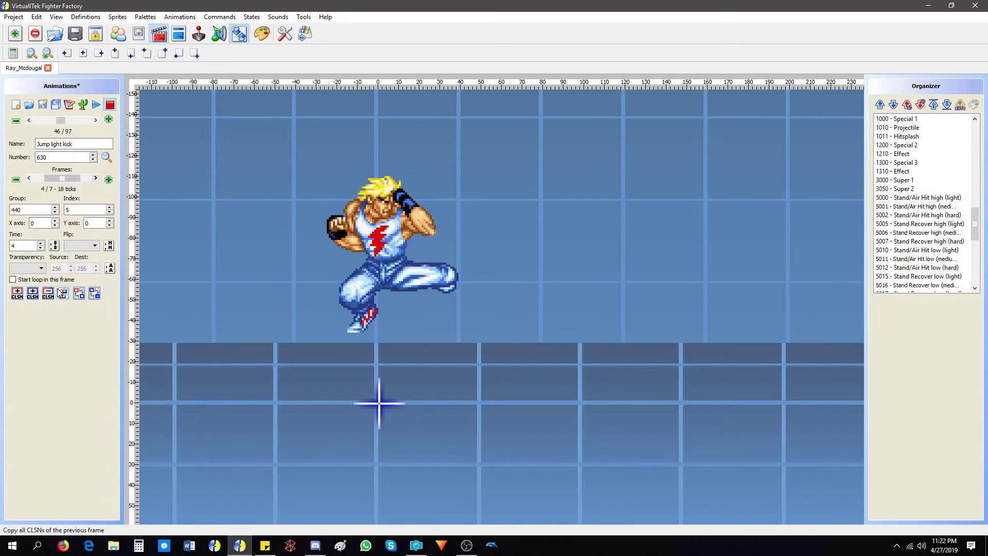
{"action": "left_click", "coordinate": [96, 178]}
In animation 635 (Neutral), draw CLSN 2 body boxes on the opening frames, and box the raised leg on frame 2 at about 27 by 35
{"action": "left_click", "coordinate": [95, 121]}
{"action": "left_click_drag", "start_coordinate": [343, 183], "coordinate": [425, 348]}
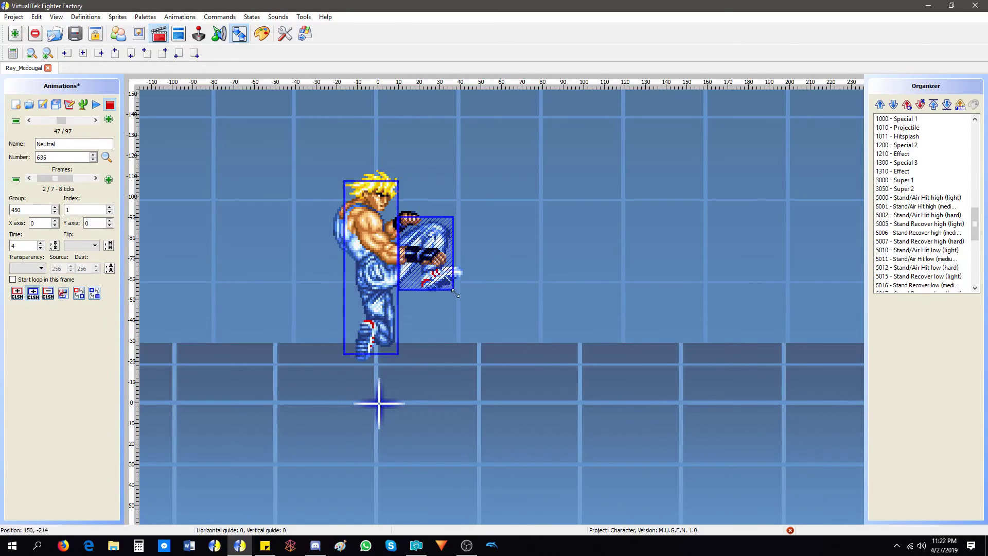
{"action": "left_click_drag", "start_coordinate": [331, 169], "coordinate": [410, 344]}
On the kick frame of animation 635, draw a leg hurt box of about 31 by 48 and a CLSN 1 box of about 43 by 63
{"action": "left_click_drag", "start_coordinate": [410, 161], "coordinate": [474, 260]}
{"action": "left_click", "coordinate": [17, 293]}
{"action": "left_click_drag", "start_coordinate": [387, 291], "coordinate": [475, 161]}
{"action": "left_click", "coordinate": [95, 178]}
{"action": "left_click", "coordinate": [33, 293]}
{"action": "left_click", "coordinate": [95, 178]}
In Jump strong kick, draw hurt boxes of about 35 by 75 on the body and 61 by 23 on the leg, plus a 66 by 25 attack box
{"action": "left_click", "coordinate": [95, 120]}
{"action": "left_click", "coordinate": [96, 178]}
{"action": "left_click_drag", "start_coordinate": [336, 180], "coordinate": [408, 336]}
{"action": "left_click_drag", "start_coordinate": [409, 253], "coordinate": [535, 300]}
{"action": "left_click", "coordinate": [17, 293]}
{"action": "left_click_drag", "start_coordinate": [402, 252], "coordinate": [537, 304]}
{"action": "left_click", "coordinate": [95, 178]}
{"action": "left_click", "coordinate": [33, 293]}
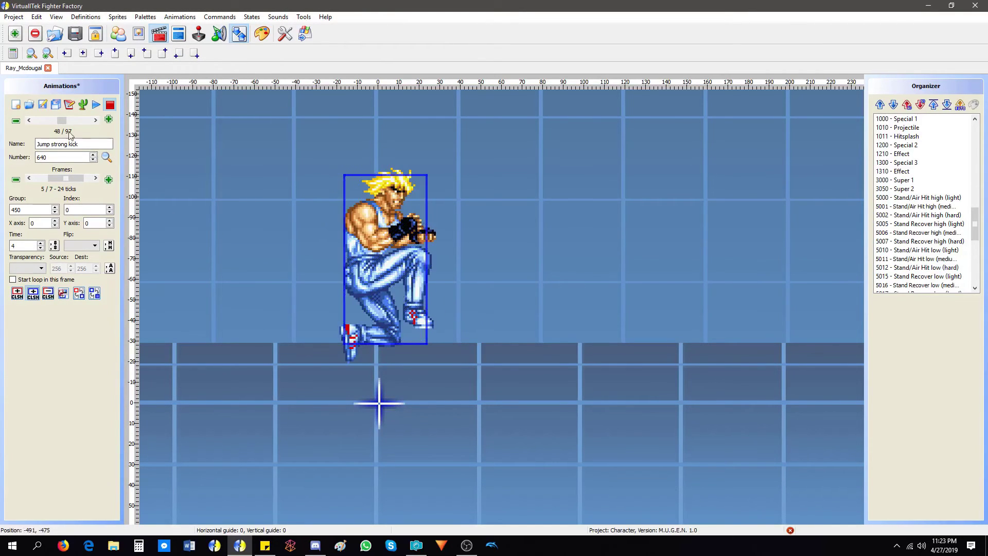
After Jump strong kick, draw a body box of about 59 by 45, then boxes of about 52 by 58 and 29 by 52 on the next frame
{"action": "left_click", "coordinate": [96, 121]}
{"action": "left_click_drag", "start_coordinate": [328, 206], "coordinate": [451, 299]}
{"action": "left_click", "coordinate": [95, 178]}
{"action": "left_click_drag", "start_coordinate": [346, 174], "coordinate": [454, 293]}
{"action": "left_click_drag", "start_coordinate": [326, 294], "coordinate": [386, 402]}
Draw CLSN 2 boxes on frames 1 to 4 of Special 1, including a lower-body box of about 40 by 53 on frame 2
{"action": "left_click", "coordinate": [95, 120]}
{"action": "left_click", "coordinate": [33, 293]}
{"action": "left_click", "coordinate": [95, 178]}
{"action": "left_click", "coordinate": [33, 293]}
{"action": "mouse_move", "coordinate": [322, 296]}
{"action": "left_mouse_down"}
{"action": "mouse_move", "coordinate": [416, 406]}
{"action": "mouse_move", "coordinate": [404, 406]}
{"action": "left_mouse_up"}
{"action": "left_click", "coordinate": [95, 178]}
{"action": "left_click", "coordinate": [33, 293]}
{"action": "left_click", "coordinate": [95, 178]}
{"action": "left_click", "coordinate": [33, 292]}
On frame 5 of Special 1, draw CLSN 2 boxes of about 38 by 22 over the extended arms and about 33 by 22 around the rear foot
{"action": "left_click", "coordinate": [95, 178]}
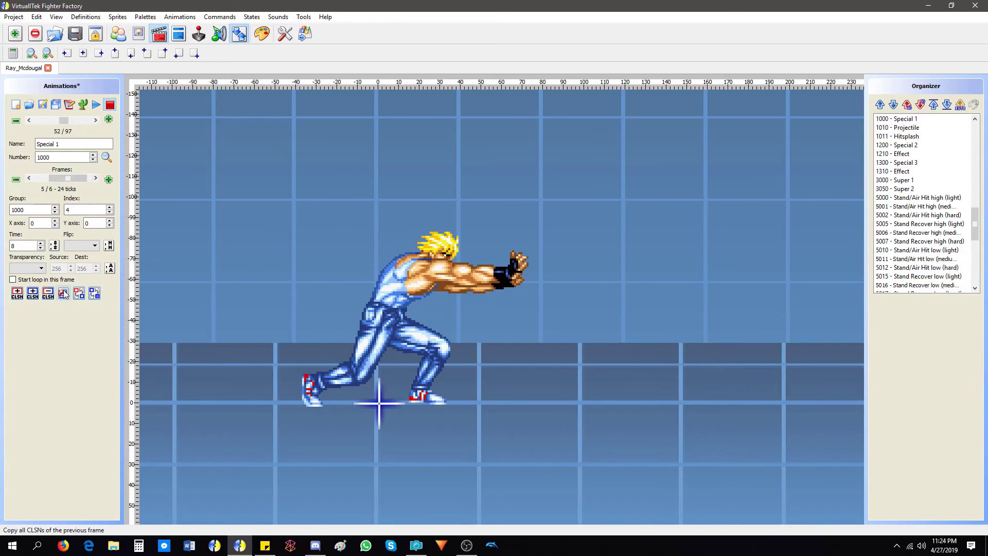
{"action": "left_click", "coordinate": [33, 293]}
{"action": "left_click_drag", "start_coordinate": [453, 256], "coordinate": [532, 300]}
{"action": "left_click", "coordinate": [33, 293]}
{"action": "left_click_drag", "start_coordinate": [304, 358], "coordinate": [371, 403]}
{"action": "left_click", "coordinate": [95, 178]}
{"action": "left_click", "coordinate": [95, 293]}
{"action": "left_click", "coordinate": [555, 287]}
On frame 1 of Projectile, draw a CLSN 1 box of about 28 by 21 over the projectile, nearly matching its CLSN 2 box
{"action": "left_click", "coordinate": [96, 120]}
{"action": "left_click_drag", "start_coordinate": [67, 176], "coordinate": [51, 178]}
{"action": "left_click", "coordinate": [17, 293]}
{"action": "left_click_drag", "start_coordinate": [357, 391], "coordinate": [415, 433]}
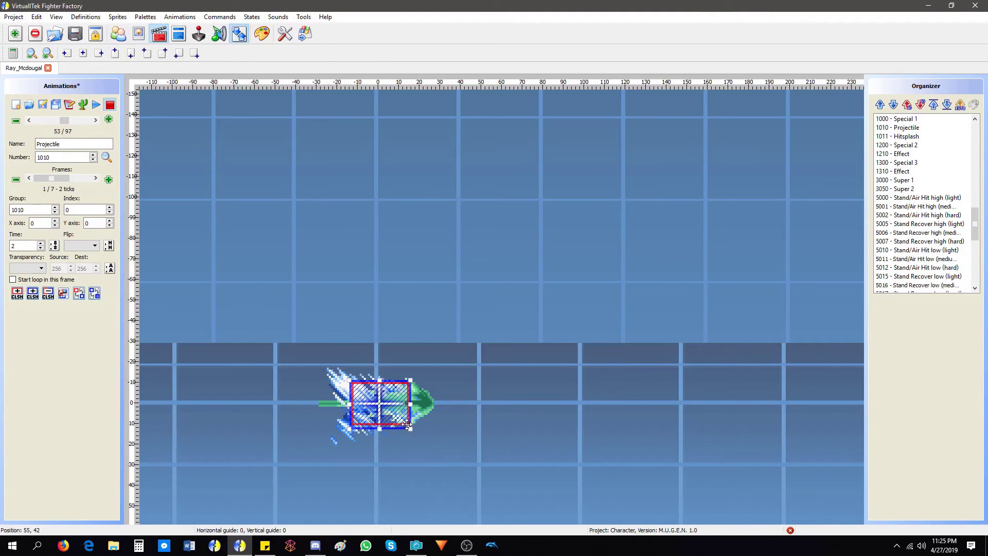
Draw a CLSN 2 body box of about 38 by 81 on frame 1 of Special 2
{"action": "left_click", "coordinate": [95, 121]}
{"action": "left_click", "coordinate": [95, 121]}
{"action": "left_click", "coordinate": [33, 293]}
{"action": "left_click_drag", "start_coordinate": [348, 238], "coordinate": [426, 406]}
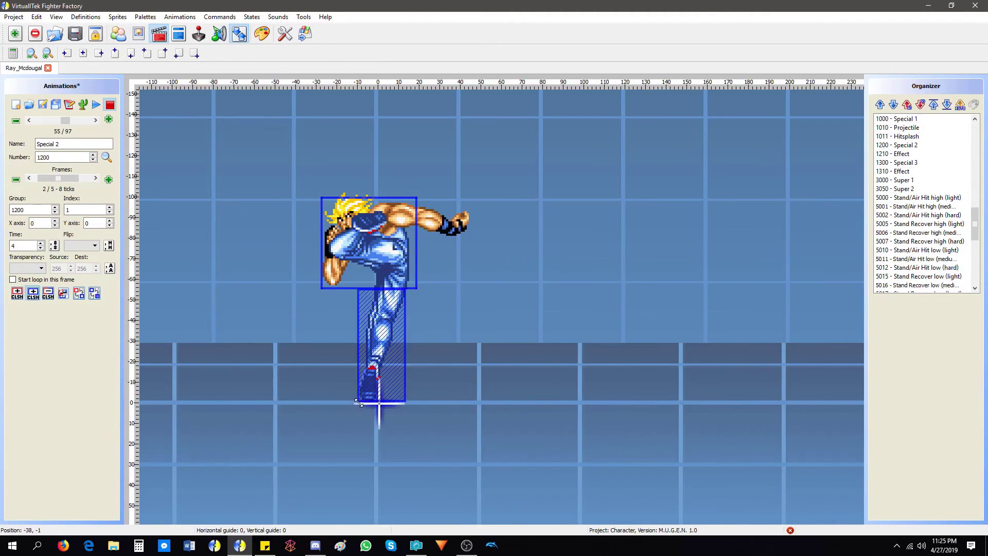
On frame 3 of Special 2, draw a CLSN 2 body box of about 31 by 105 and a box of about 28 by 39 in front of the upper body
{"action": "left_click", "coordinate": [96, 178]}
{"action": "left_click", "coordinate": [33, 293]}
{"action": "left_click_drag", "start_coordinate": [335, 183], "coordinate": [398, 399]}
{"action": "left_click_drag", "start_coordinate": [456, 141], "coordinate": [399, 222]}
Draw a CLSN 2 box of about 46 by 74 on frame 4 of Special 2, adjust it, and step through the remaining frames
{"action": "left_click", "coordinate": [95, 178]}
{"action": "left_click", "coordinate": [33, 293]}
{"action": "left_click_drag", "start_coordinate": [321, 186], "coordinate": [415, 338]}
{"action": "mouse_move", "coordinate": [415, 251]}
{"action": "left_mouse_down"}
{"action": "mouse_move", "coordinate": [535, 292]}
{"action": "mouse_move", "coordinate": [414, 231]}
{"action": "left_mouse_up"}
{"action": "left_click", "coordinate": [96, 178]}
{"action": "left_click", "coordinate": [95, 178]}
{"action": "left_click", "coordinate": [95, 178]}
{"action": "left_click", "coordinate": [95, 178]}
{"action": "left_click", "coordinate": [95, 179]}
Add CLSN 2 boxes to Special 3, adjusting the body box and drawing one of about 31 by 20 around the rear foot
{"action": "left_click", "coordinate": [95, 121]}
{"action": "left_click", "coordinate": [95, 120]}
{"action": "left_click", "coordinate": [33, 293]}
{"action": "left_click", "coordinate": [95, 178]}
{"action": "mouse_move", "coordinate": [446, 269]}
{"action": "left_mouse_down"}
{"action": "mouse_move", "coordinate": [354, 403]}
{"action": "mouse_move", "coordinate": [419, 290]}
{"action": "mouse_move", "coordinate": [419, 263]}
{"action": "left_mouse_up"}
{"action": "left_click", "coordinate": [64, 293]}
{"action": "left_click", "coordinate": [33, 293]}
{"action": "left_click_drag", "start_coordinate": [355, 362], "coordinate": [292, 403]}
Draw a CLSN 1 attack box of about 44 by 57 on Special 3 and start a CLSN 2 box two frames further on
{"action": "left_click", "coordinate": [17, 293]}
{"action": "left_click_drag", "start_coordinate": [402, 252], "coordinate": [492, 369]}
{"action": "left_click", "coordinate": [95, 178]}
{"action": "left_click", "coordinate": [96, 179]}
{"action": "left_click", "coordinate": [33, 293]}
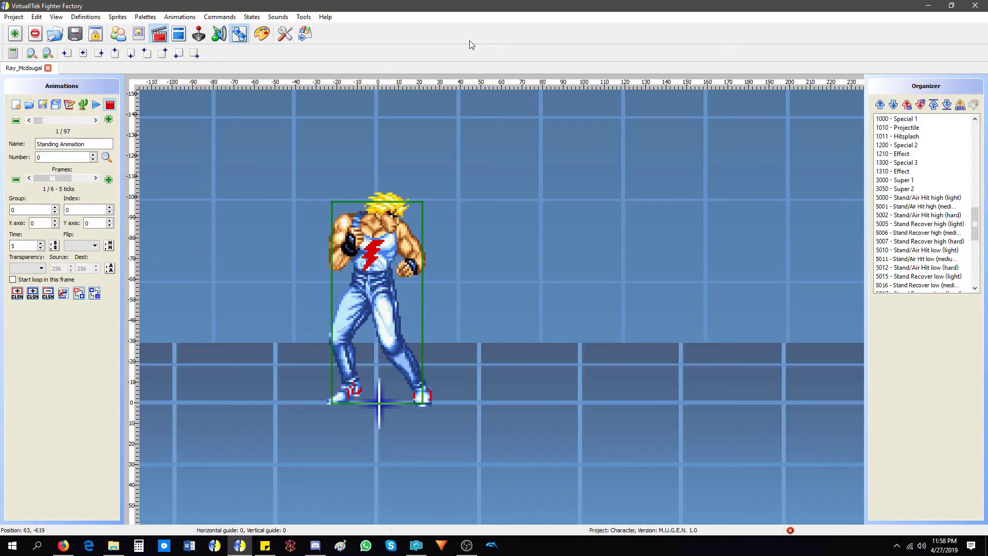
Review the CLSN boxes of the character's animations from Standing Animation through GUARDEND (stand)
{"action": "left_click", "coordinate": [95, 120]}
{"action": "left_click", "coordinate": [95, 120]}
{"action": "left_click", "coordinate": [95, 121]}
{"action": "left_click", "coordinate": [95, 121]}
{"action": "left_click", "coordinate": [95, 120]}
{"action": "left_click", "coordinate": [95, 120]}
{"action": "left_click", "coordinate": [95, 120]}
{"action": "left_click", "coordinate": [95, 121]}
{"action": "left_click", "coordinate": [95, 120]}
{"action": "left_click", "coordinate": [95, 120]}
{"action": "left_click", "coordinate": [96, 121]}
{"action": "left_click", "coordinate": [95, 120]}
{"action": "left_click", "coordinate": [95, 120]}
{"action": "left_click", "coordinate": [95, 121]}
{"action": "left_click", "coordinate": [95, 121]}
{"action": "left_click", "coordinate": [95, 121]}
{"action": "left_click", "coordinate": [95, 120]}
{"action": "left_click", "coordinate": [96, 120]}
{"action": "left_click", "coordinate": [95, 121]}
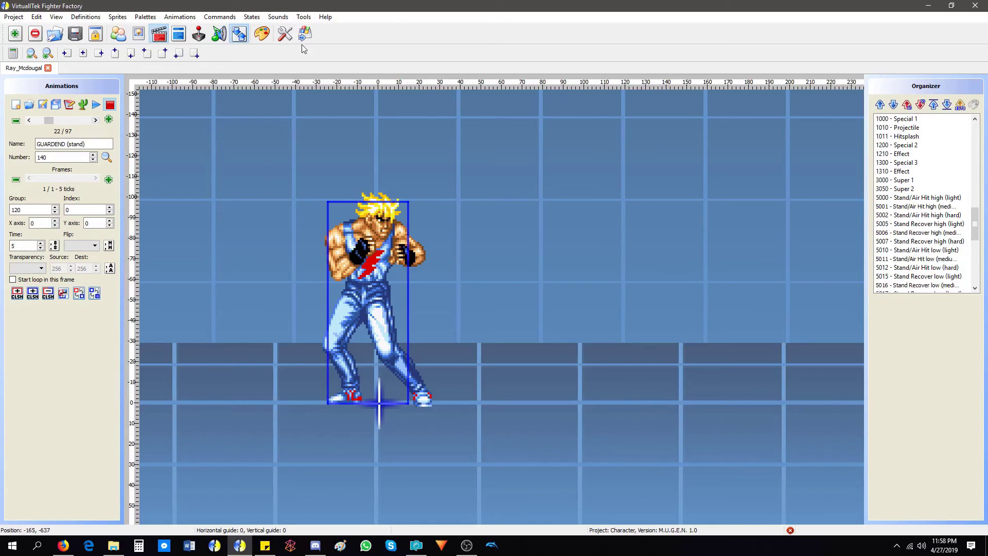
Launch a M.U.G.E.N test match with the character and turn on the collision box display
{"action": "left_click", "coordinate": [305, 34]}
{"action": "left_click", "coordinate": [505, 336]}
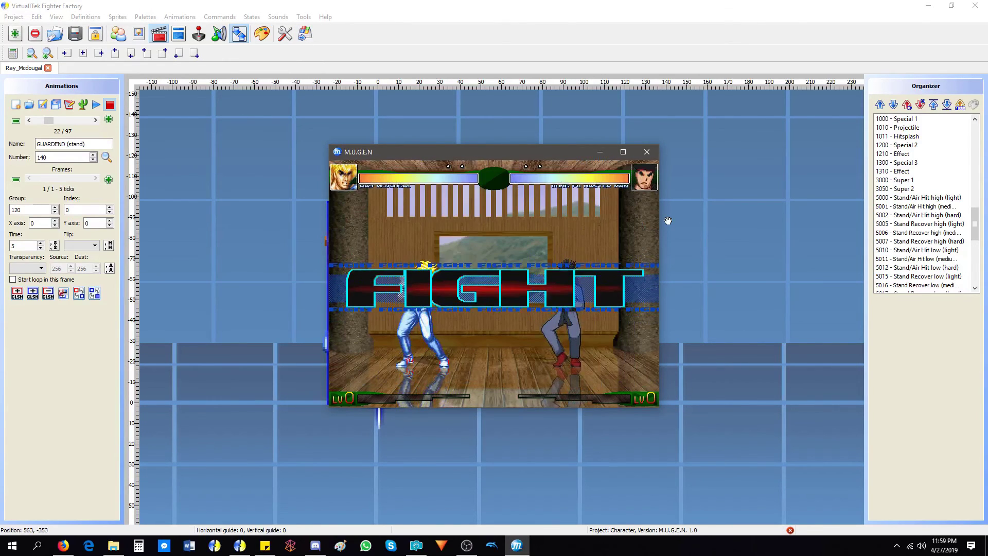
{"action": "key", "text": "ctrl+c"}
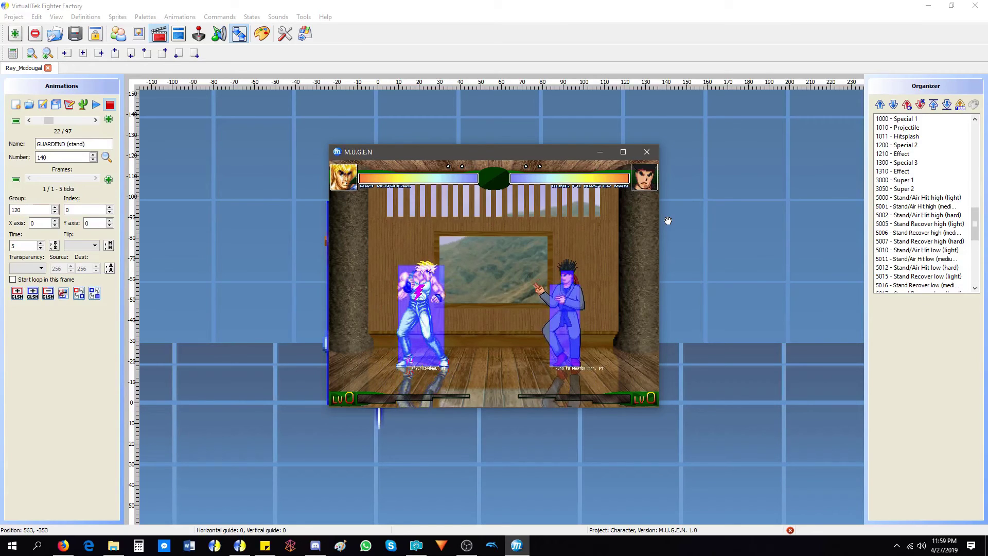
Walk and jump the character around the stage to examine its CLSN boxes in motion
{"action": "key", "text": "Left"}
{"action": "key", "text": "Left"}
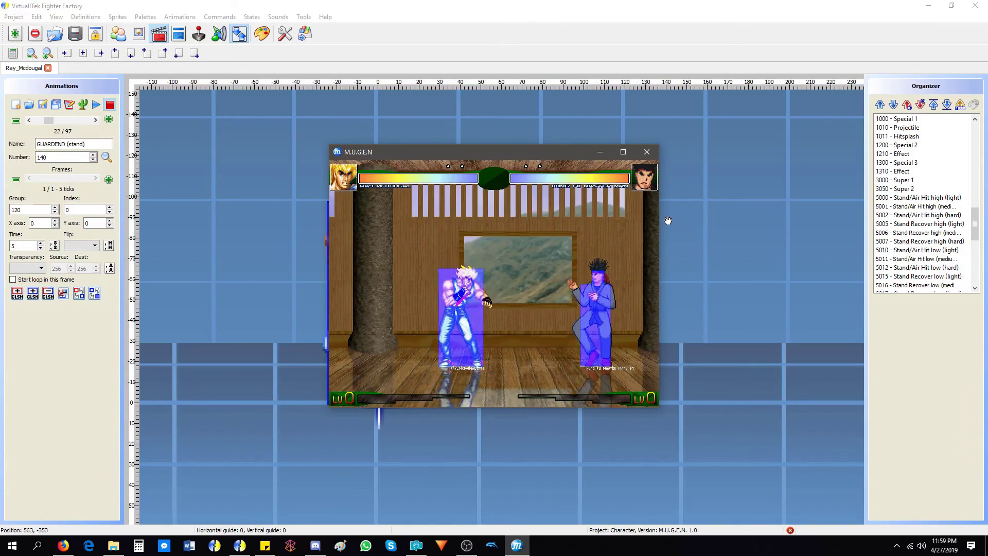
{"action": "key", "text": "Up"}
{"action": "key", "text": "Up"}
{"action": "key", "text": "Right"}
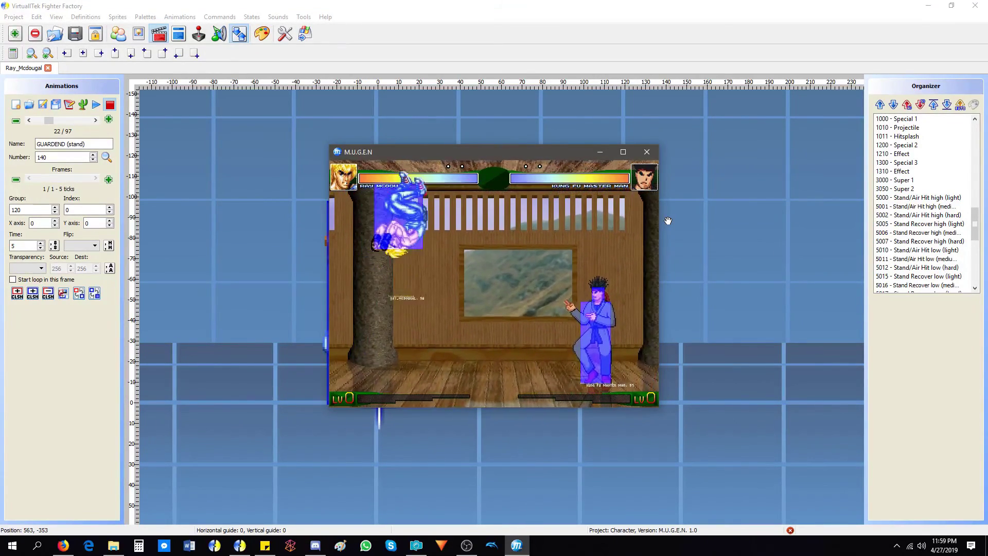
{"action": "key", "text": "Left"}
{"action": "key", "text": "Left"}
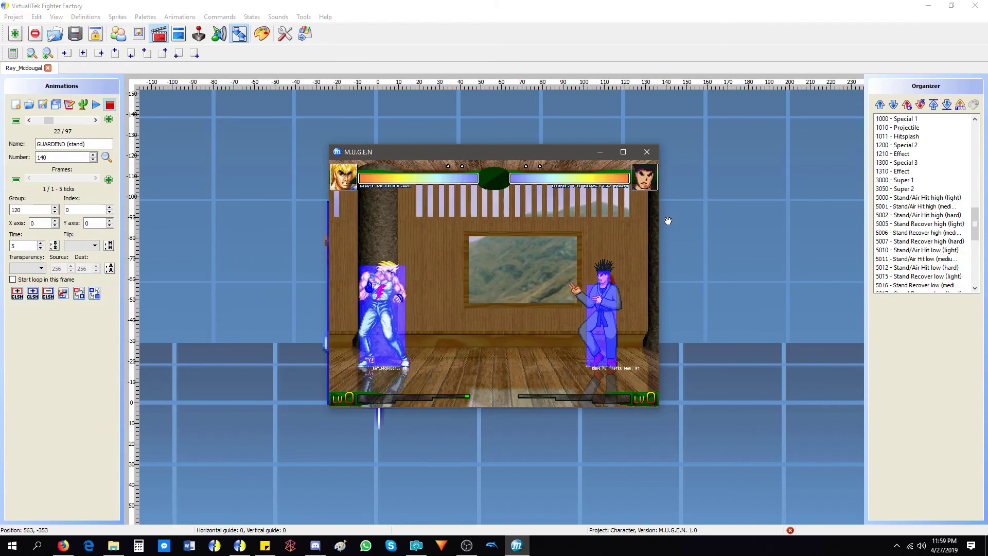
{"action": "key", "text": "Up"}
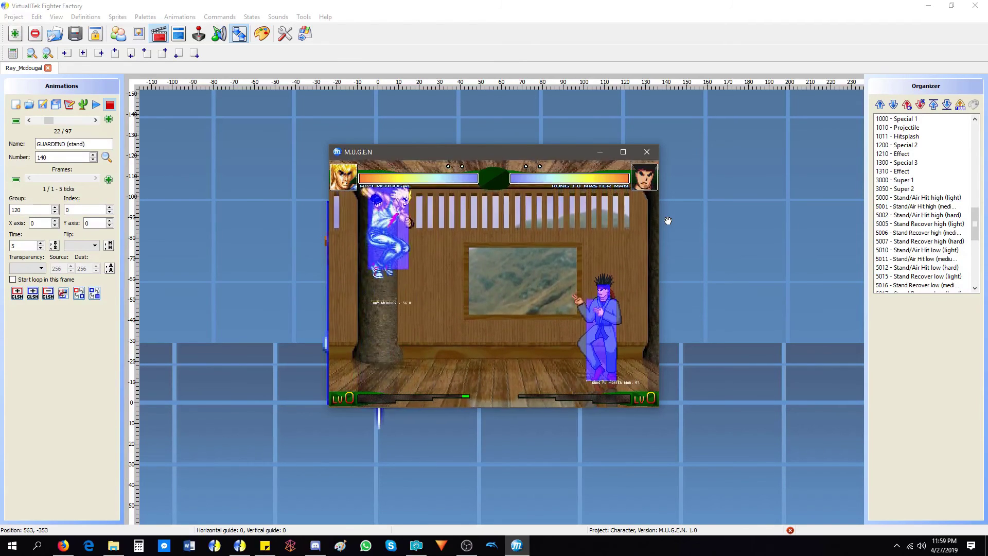
{"action": "key", "text": "Up"}
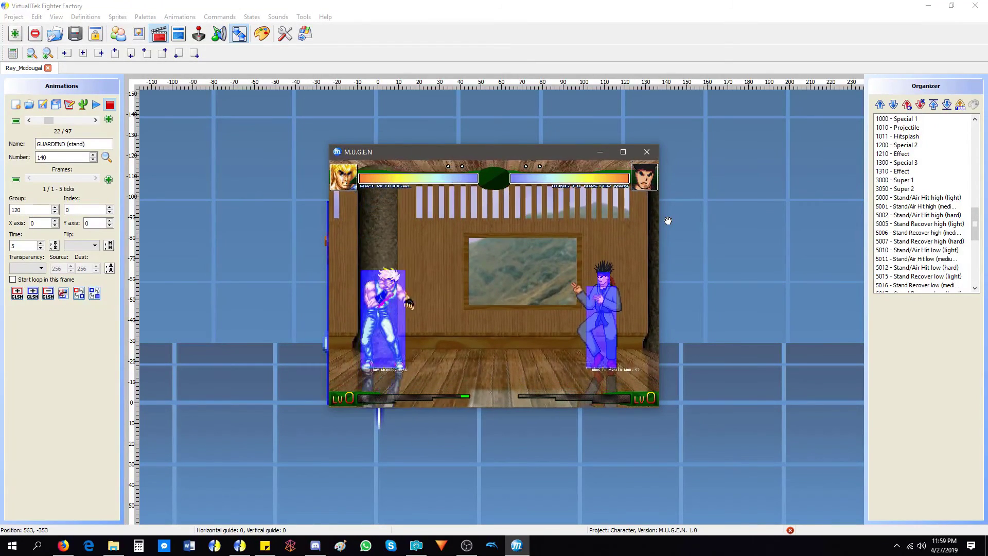
Test an attack, perform the double down-forward super motion twice against the opponent, and back the character away
{"action": "key", "text": "a"}
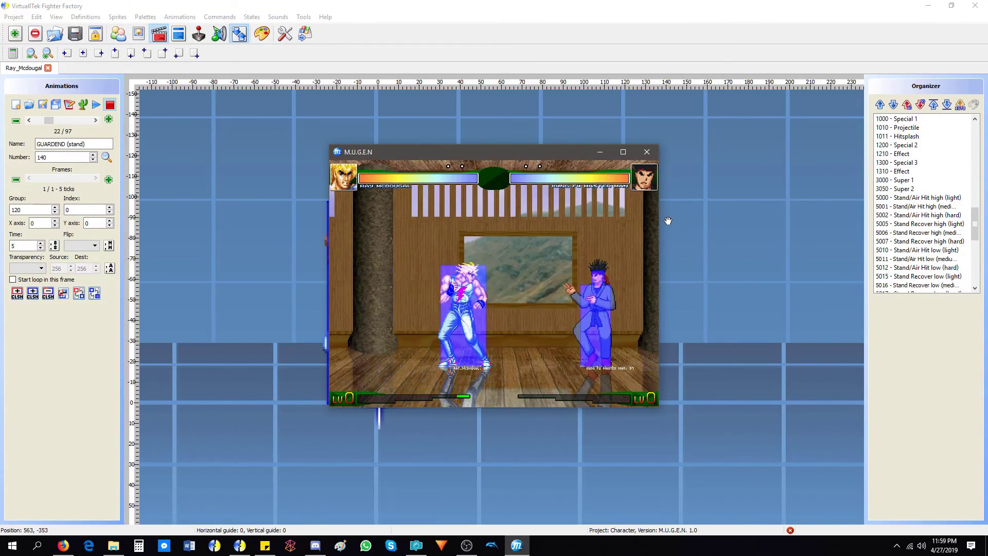
{"action": "key", "text": "Down"}
{"action": "key", "text": "Right"}
{"action": "key", "text": "Down"}
{"action": "key", "text": "Right"}
{"action": "key", "text": "a"}
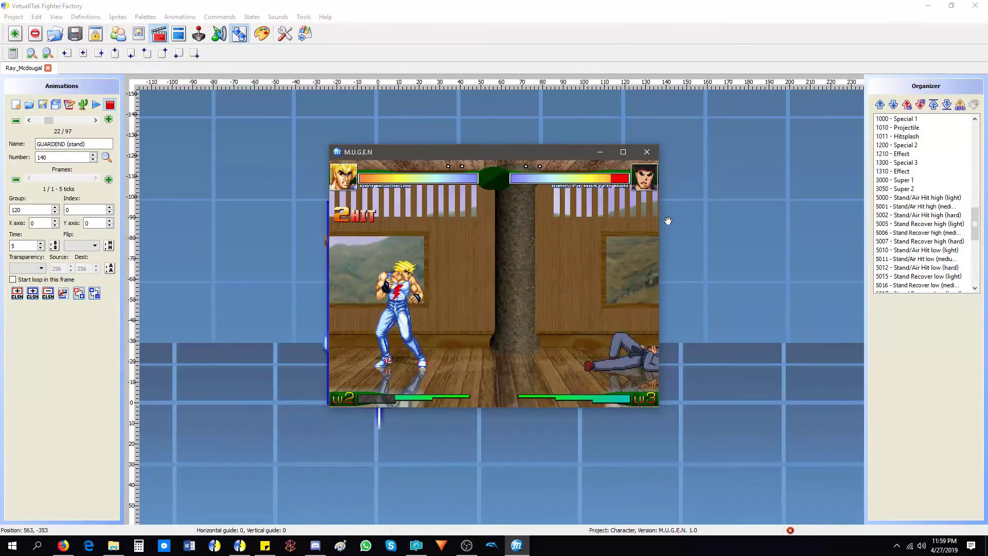
{"action": "key", "text": "Down"}
{"action": "key", "text": "Right"}
{"action": "key", "text": "Down"}
{"action": "key", "text": "Right"}
{"action": "key", "text": "a"}
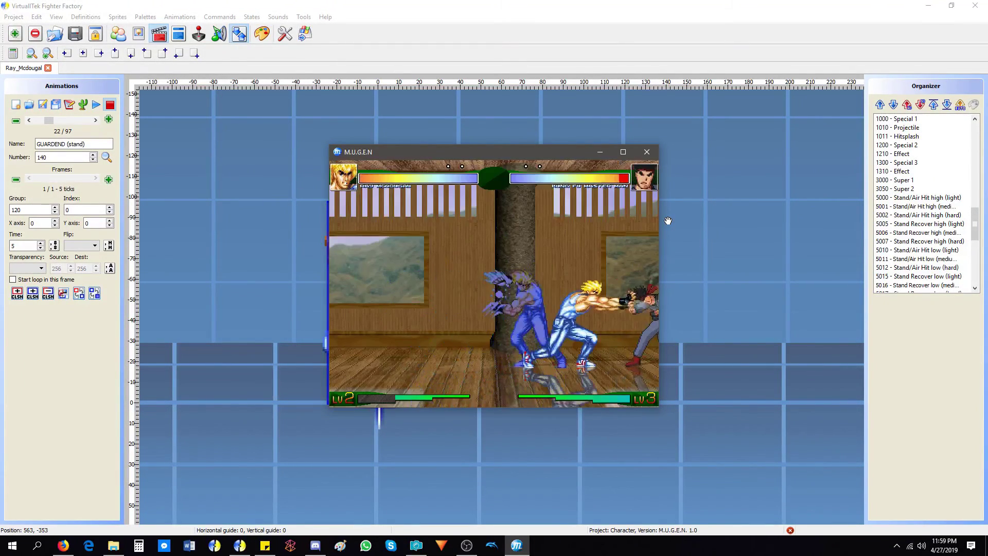
{"action": "key", "text": "Left"}
{"action": "key", "text": "Left"}
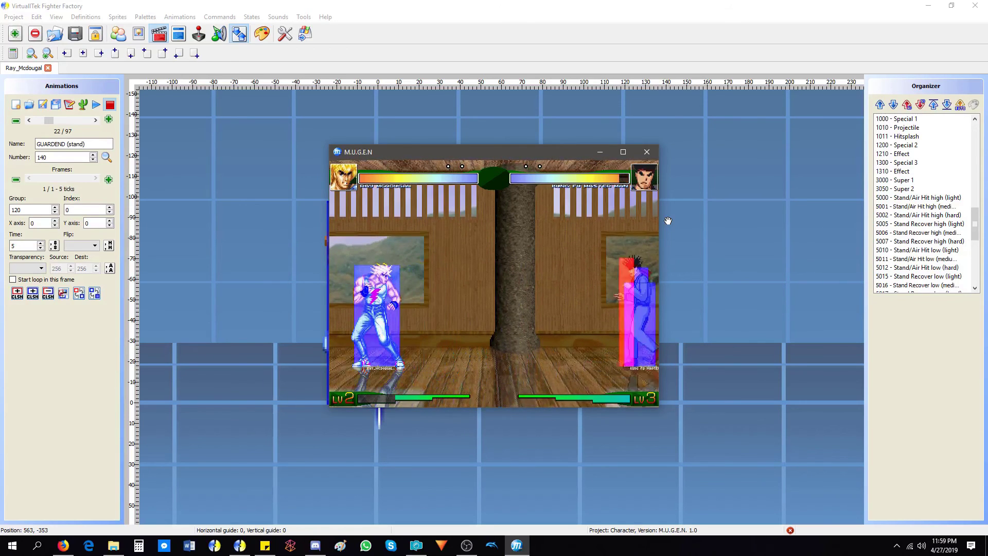
Test crouching, jumping and normal attacks on the opponent, toggling the collision box display on and off
{"action": "key", "text": "Right"}
{"action": "key", "text": "Left"}
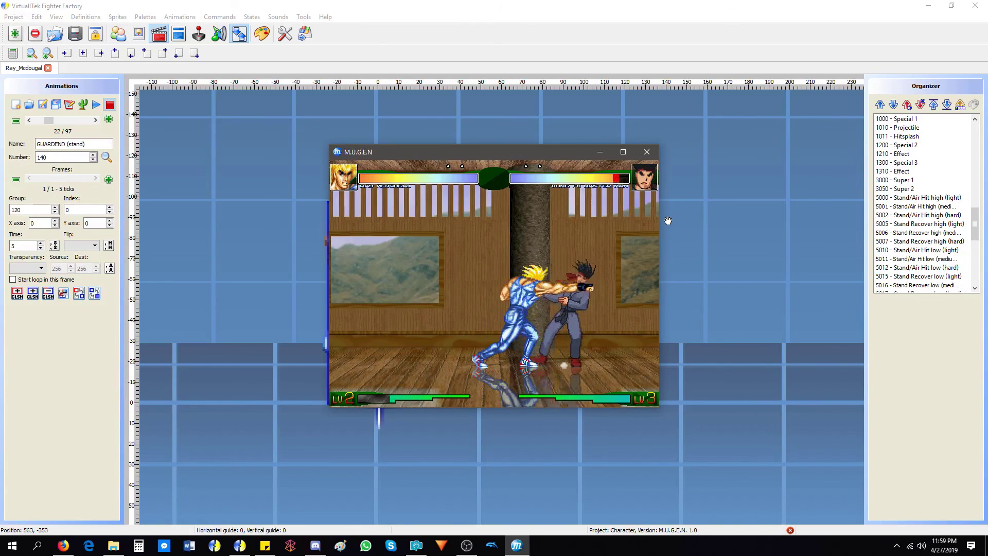
{"action": "key", "text": "Right"}
{"action": "key", "text": "Down"}
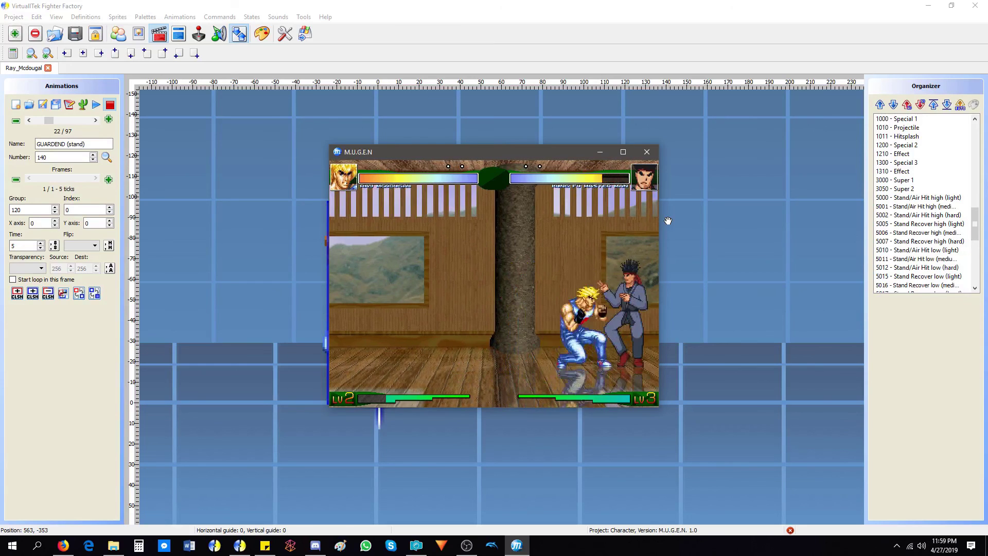
{"action": "key", "text": "s"}
{"action": "key", "text": "x"}
{"action": "key", "text": "Up"}
{"action": "key", "text": "Left"}
{"action": "key", "text": "ctrl+c"}
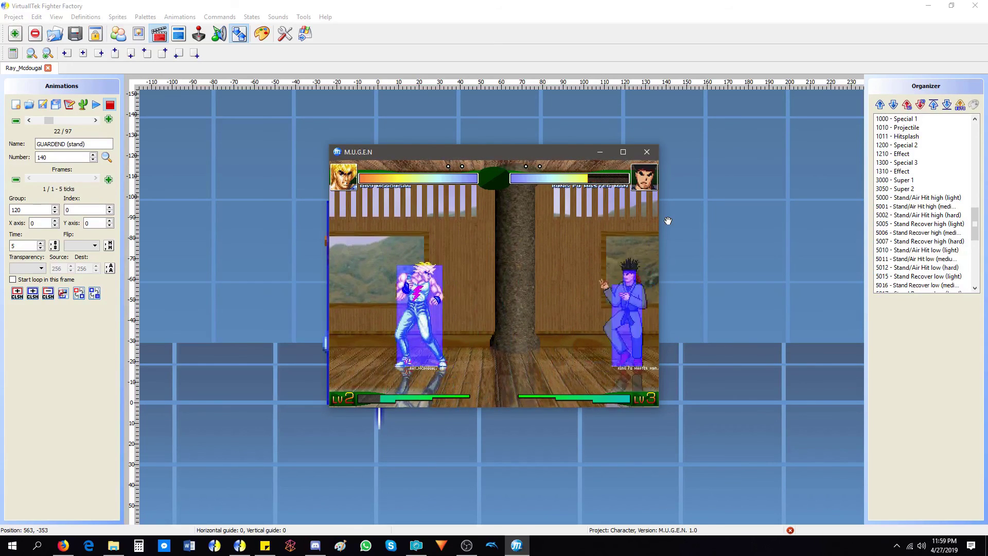
{"action": "key", "text": "ctrl+c"}
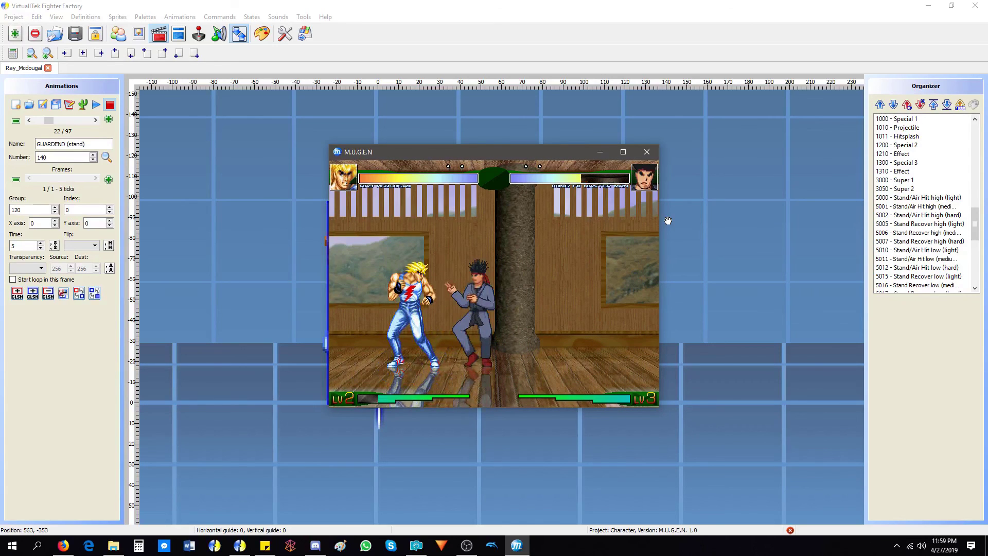
Perform the down-forward special motion twice against the opponent and follow up with normal attacks
{"action": "key", "text": "Down"}
{"action": "key", "text": "Right"}
{"action": "key", "text": "a"}
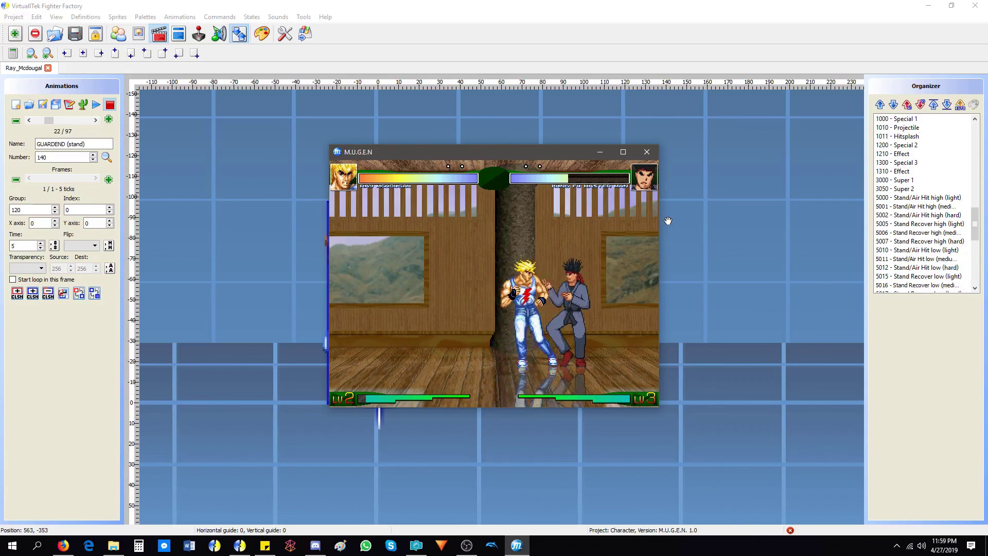
{"action": "key", "text": "Down"}
{"action": "key", "text": "Right"}
{"action": "key", "text": "a"}
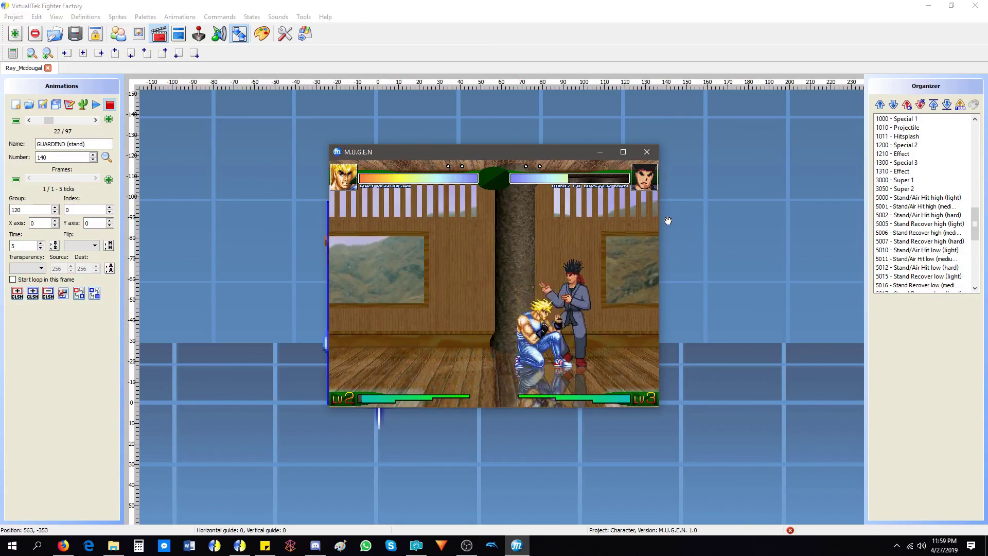
{"action": "key", "text": "a"}
{"action": "key", "text": "z"}
{"action": "key", "text": "x"}
Pause the match during the attack, advance it frame by frame to examine the collision boxes, and resume play
{"action": "key", "text": "Pause"}
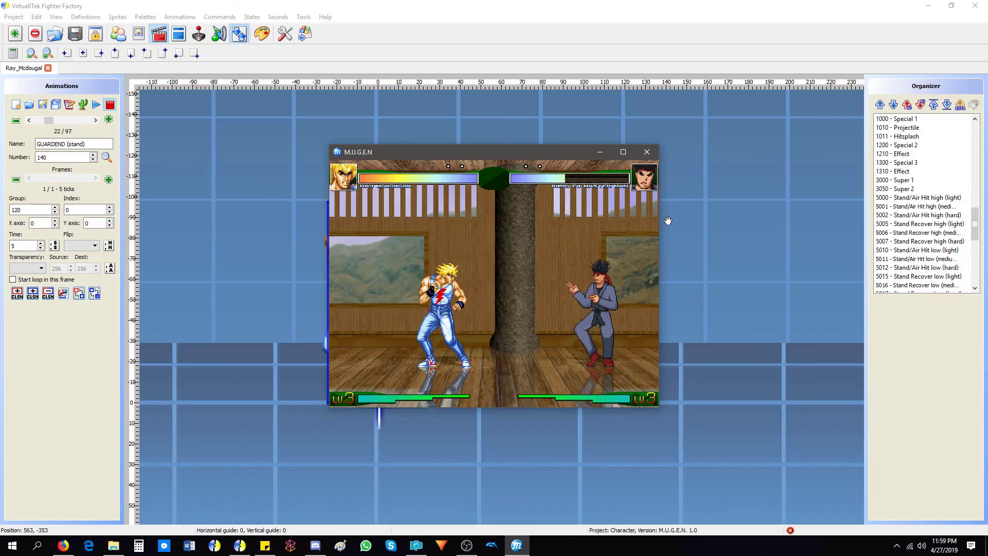
{"action": "key", "text": "Pause"}
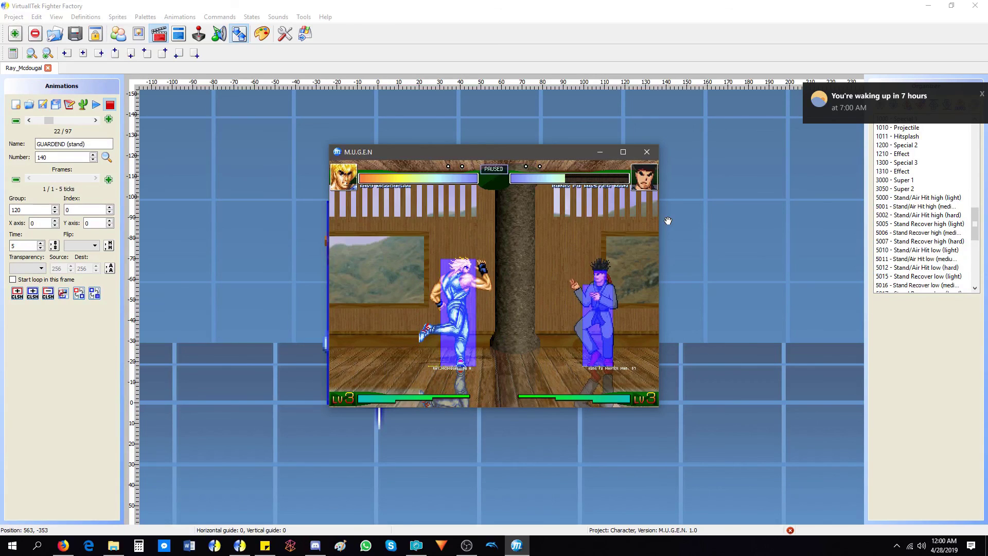
{"action": "key", "text": "Scroll_Lock"}
{"action": "key", "text": "Scroll_Lock"}
{"action": "key", "text": "Scroll_Lock"}
{"action": "key", "text": "Scroll_Lock"}
{"action": "key", "text": "Scroll_Lock"}
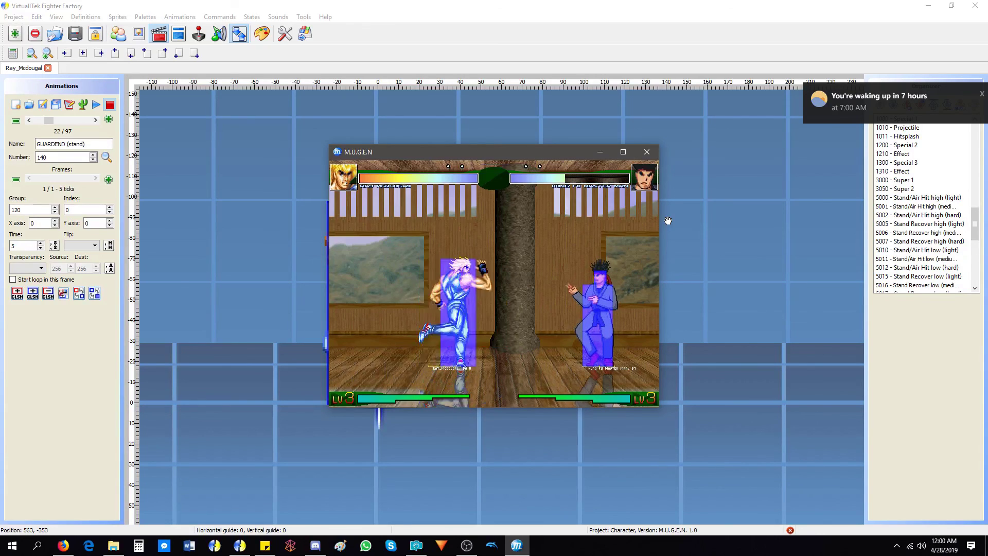
{"action": "key", "text": "Pause"}
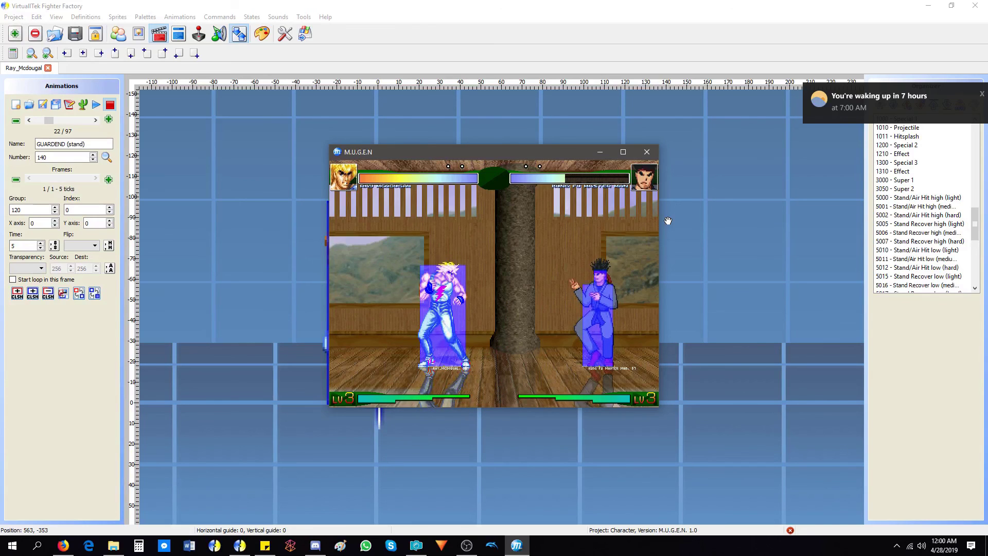